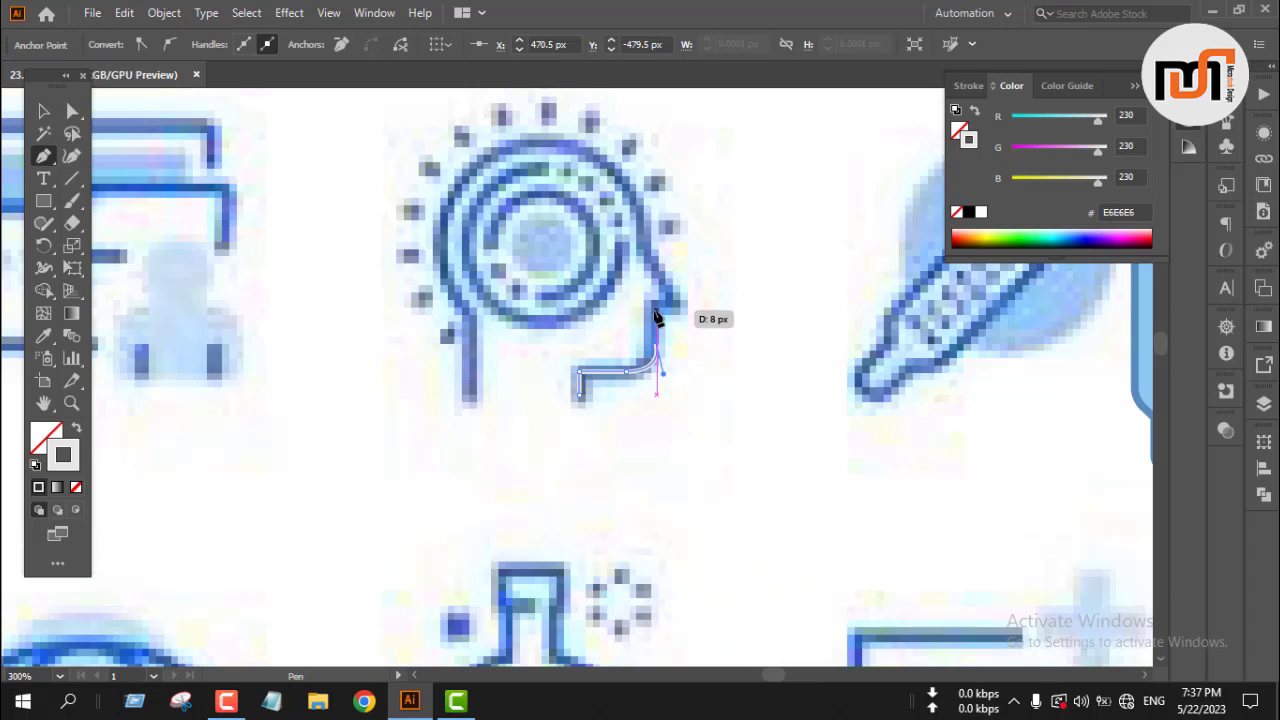
# - Continue the pen path up the front of the face and around the nose to the base of the forehead
pyautogui.click(656, 311)
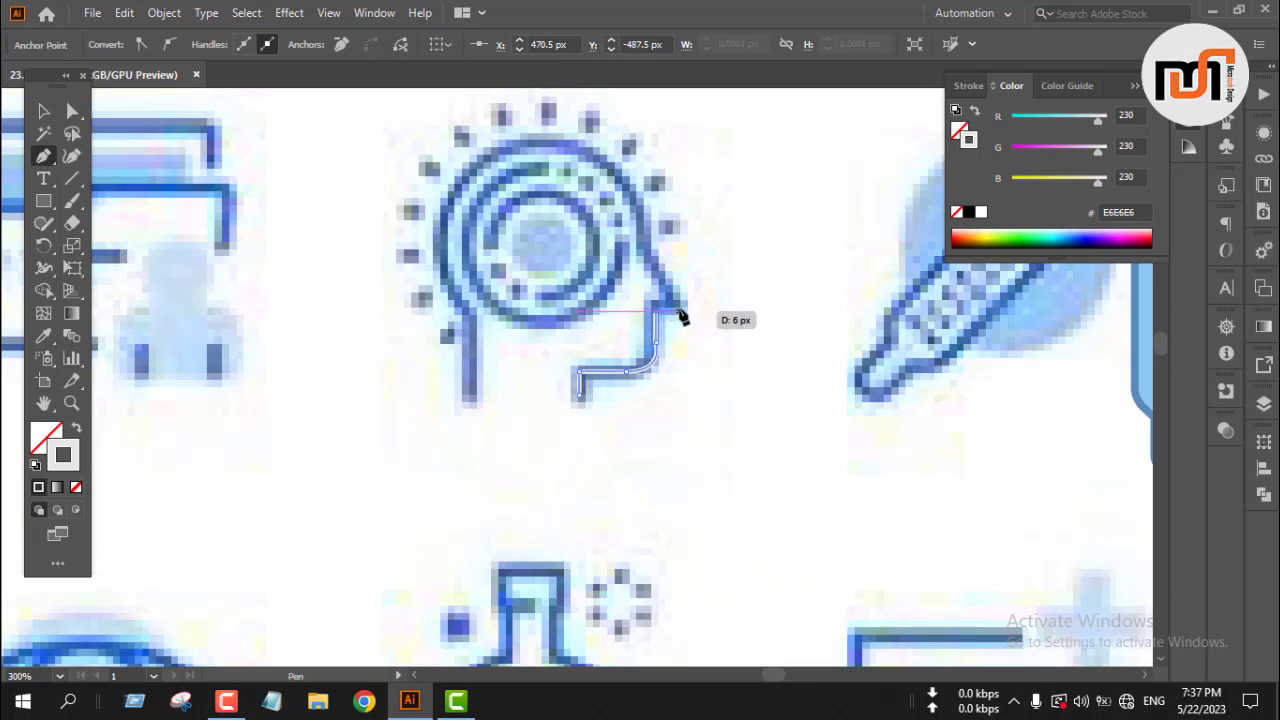
pyautogui.click(679, 311)
pyautogui.click(684, 312)
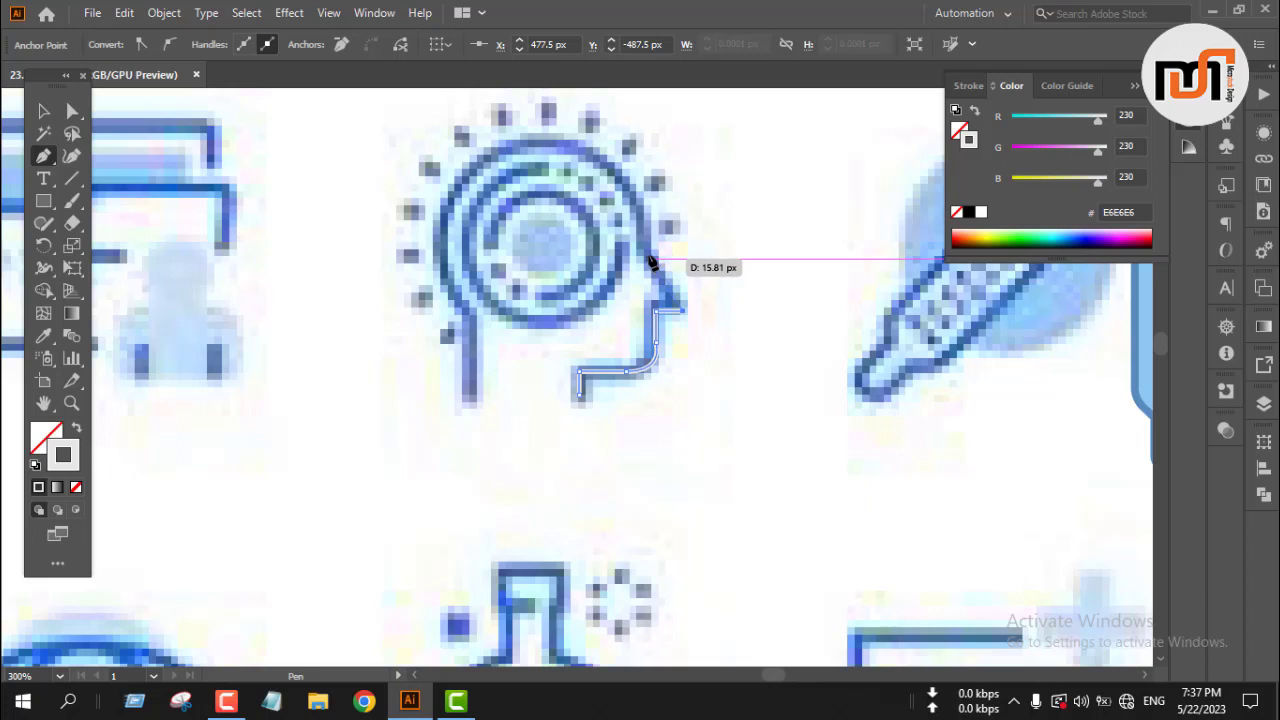
pyautogui.click(645, 258)
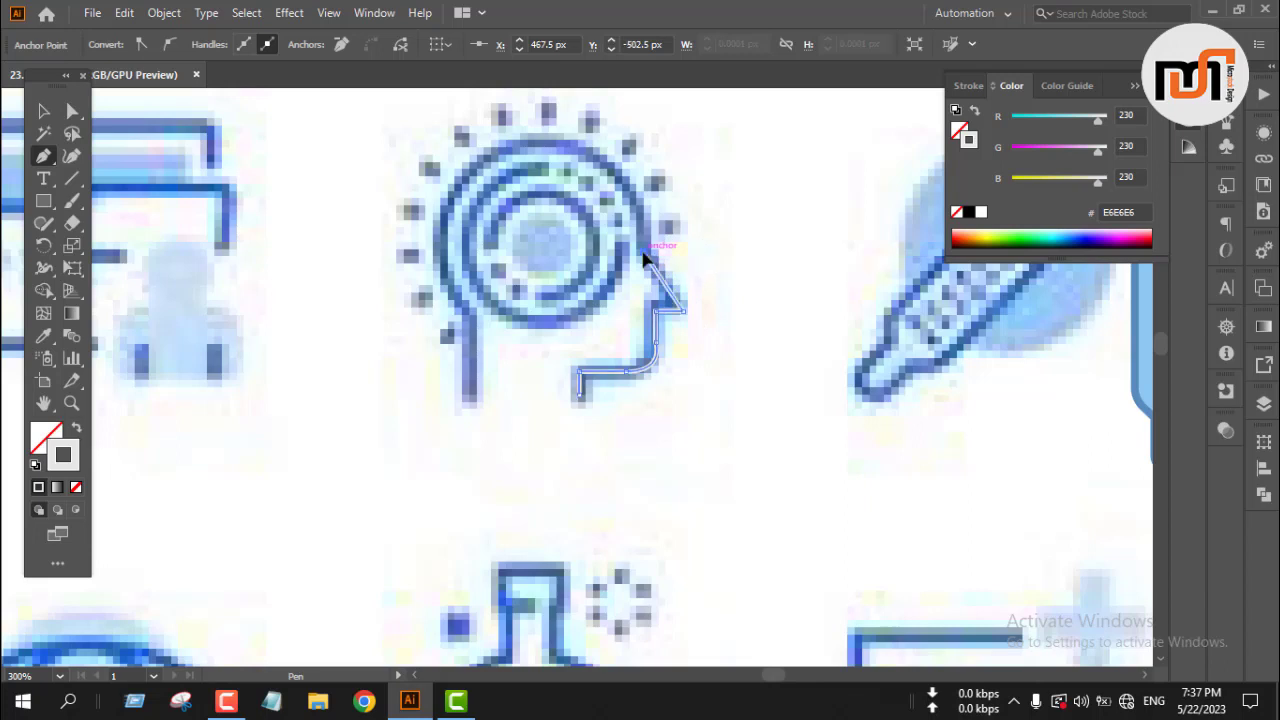
# - Complete the head outline by tracing the curved skull and the straight back of the neck, and leave the path deselected
pyautogui.moveTo(566, 146); pyautogui.dragTo(468, 131)
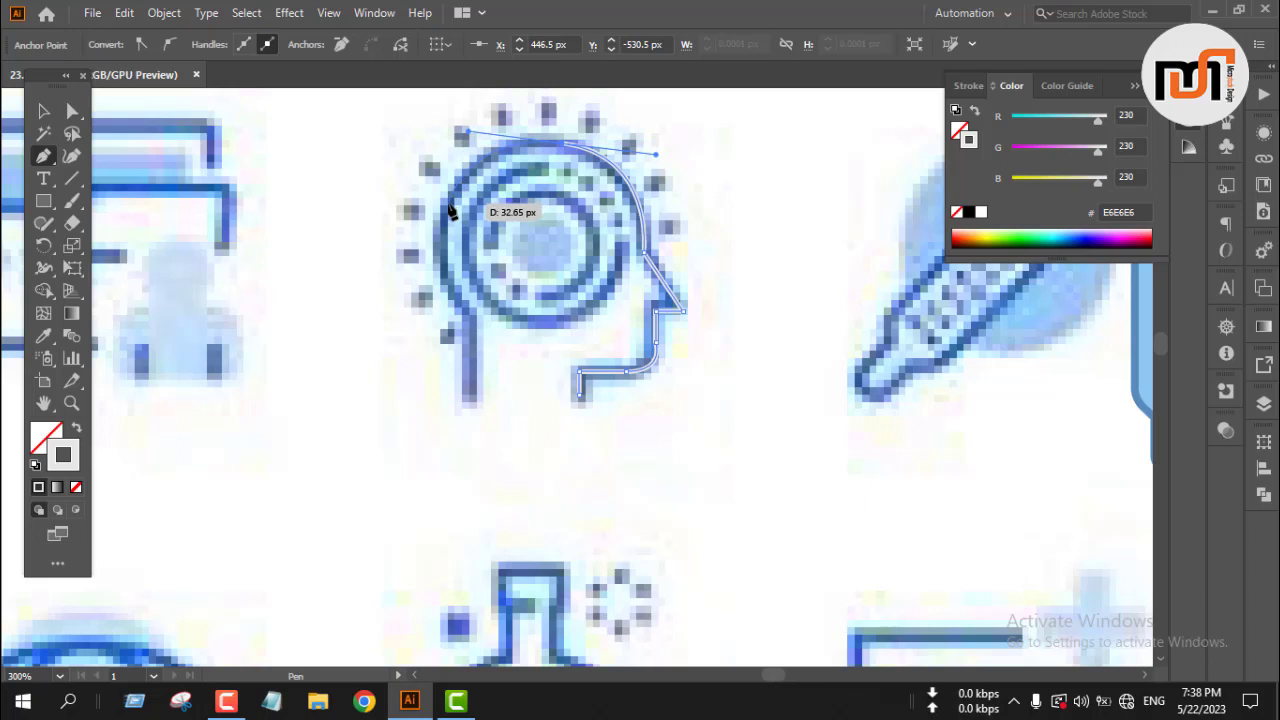
pyautogui.click(448, 205)
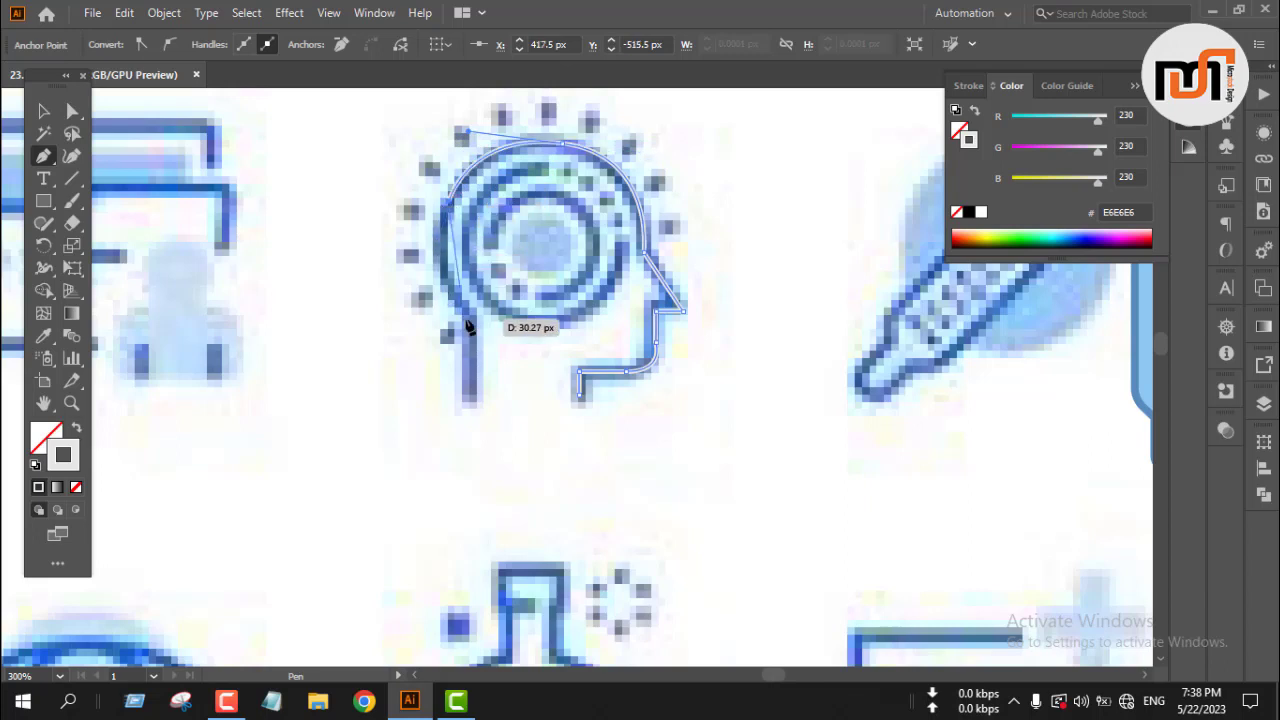
pyautogui.moveTo(466, 320); pyautogui.dragTo(510, 354)
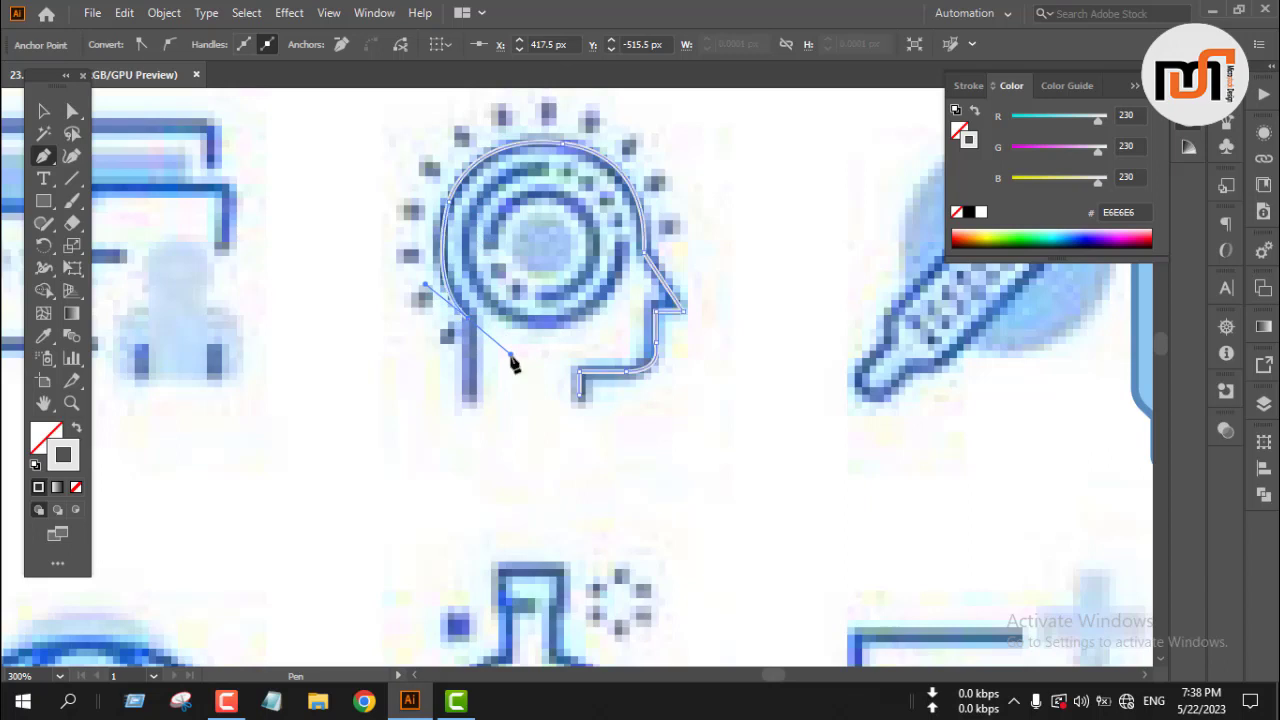
pyautogui.click(467, 318)
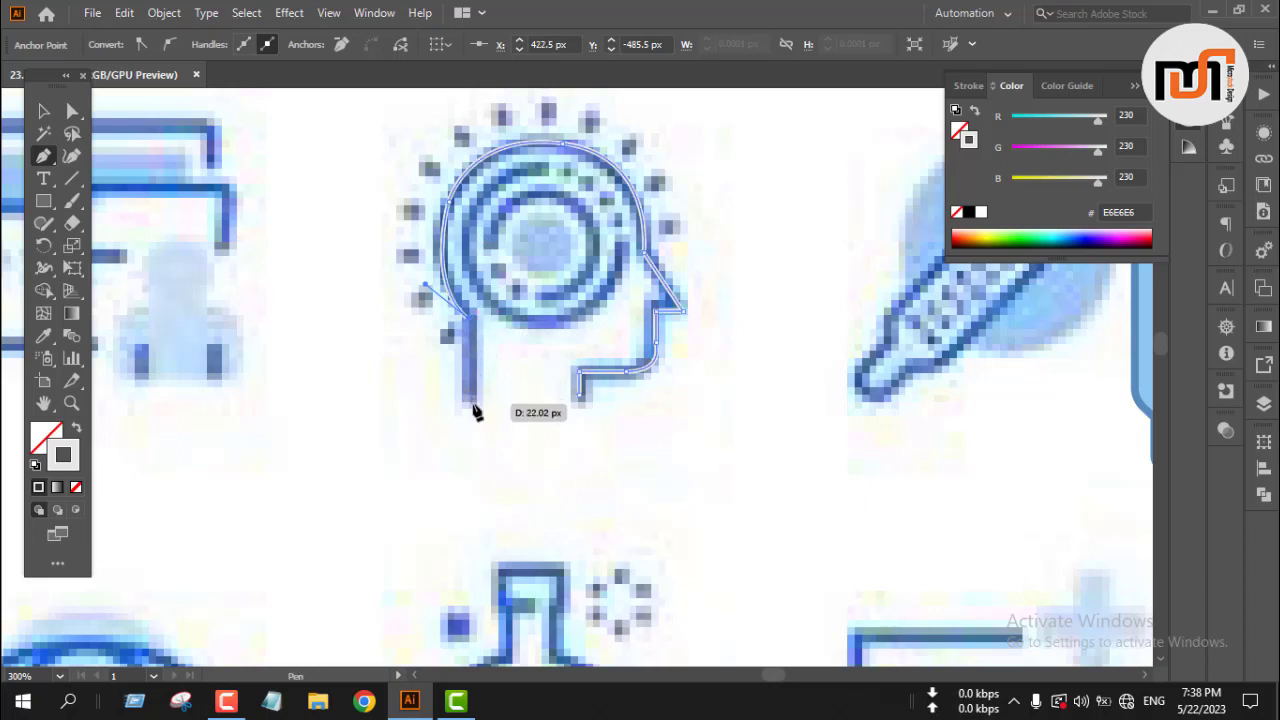
pyautogui.click(472, 403)
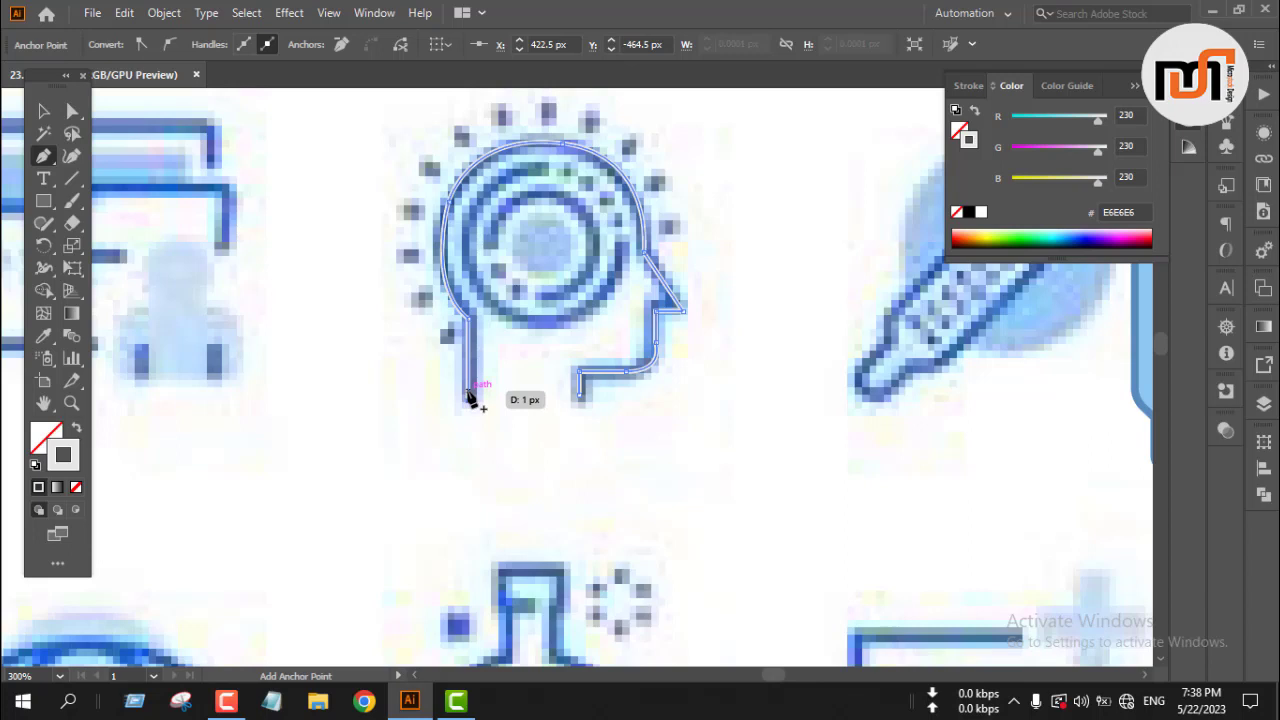
pyautogui.press('v')
pyautogui.click(549, 460)
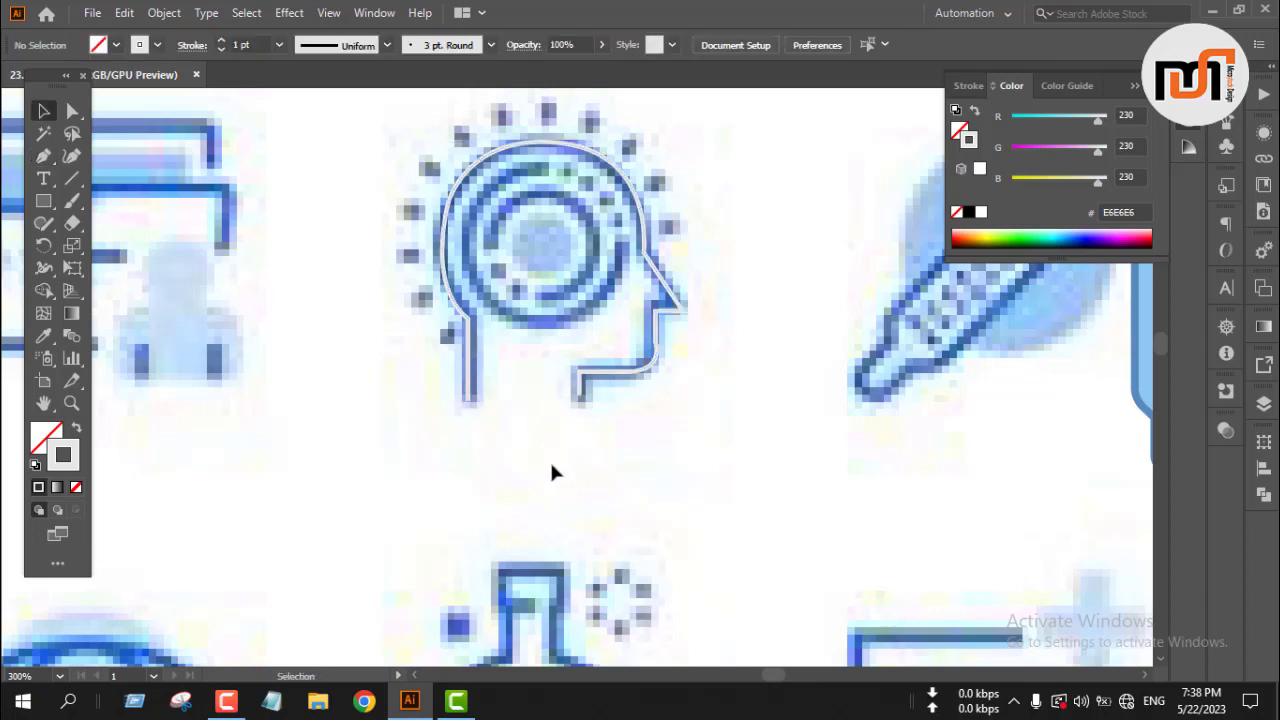
# - Draw an unfilled circle in the empty space between the head and the thermometer, with a 2 pt stroke
pyautogui.moveTo(564, 455); pyautogui.dragTo(363, 463)
pyautogui.press('l')
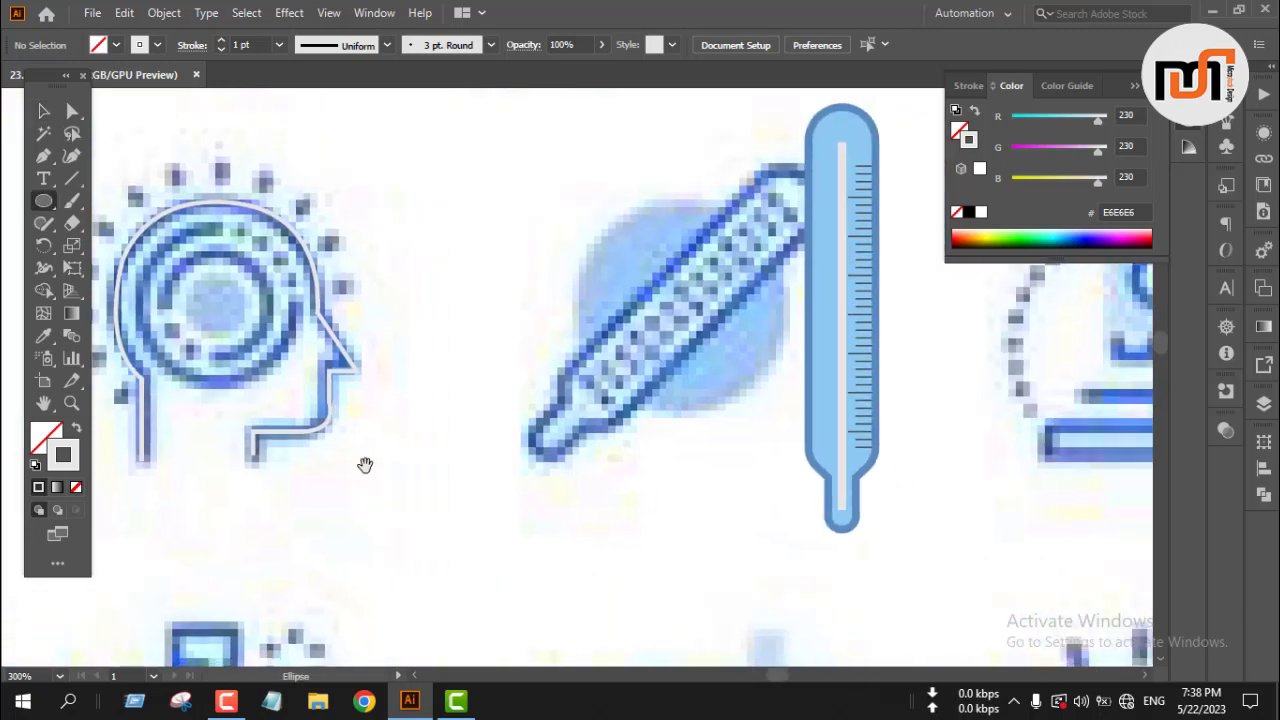
pyautogui.moveTo(411, 181); pyautogui.dragTo(554, 321)
pyautogui.press('v')
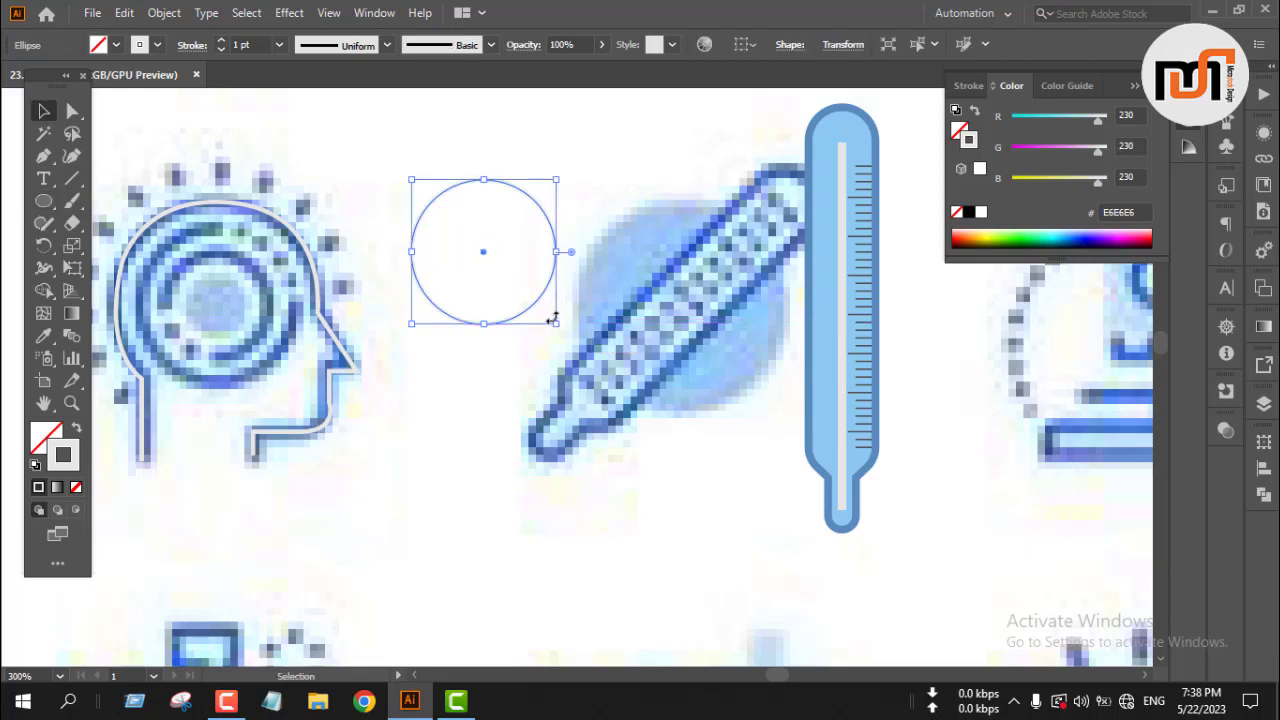
pyautogui.click(221, 40)
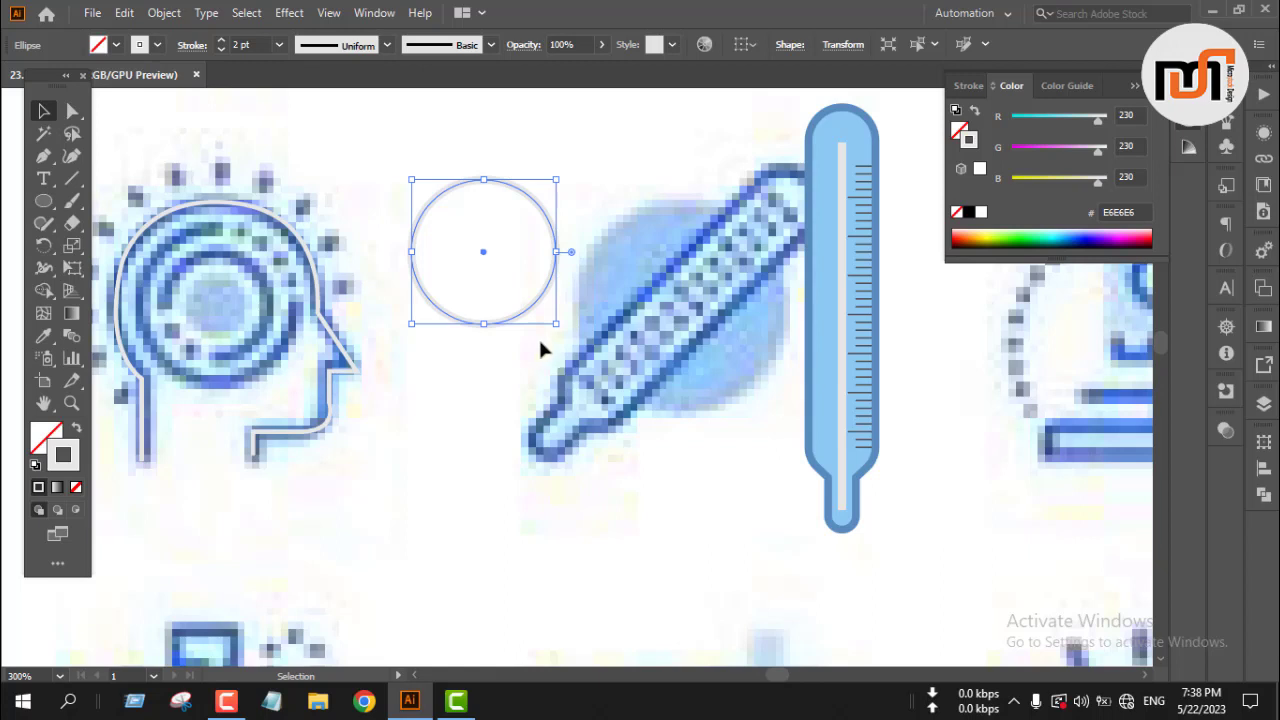
# - Sample the blue 5B8BC3 from the thermometer for the circle, apply it as the stroke and remove the fill
pyautogui.press('i')
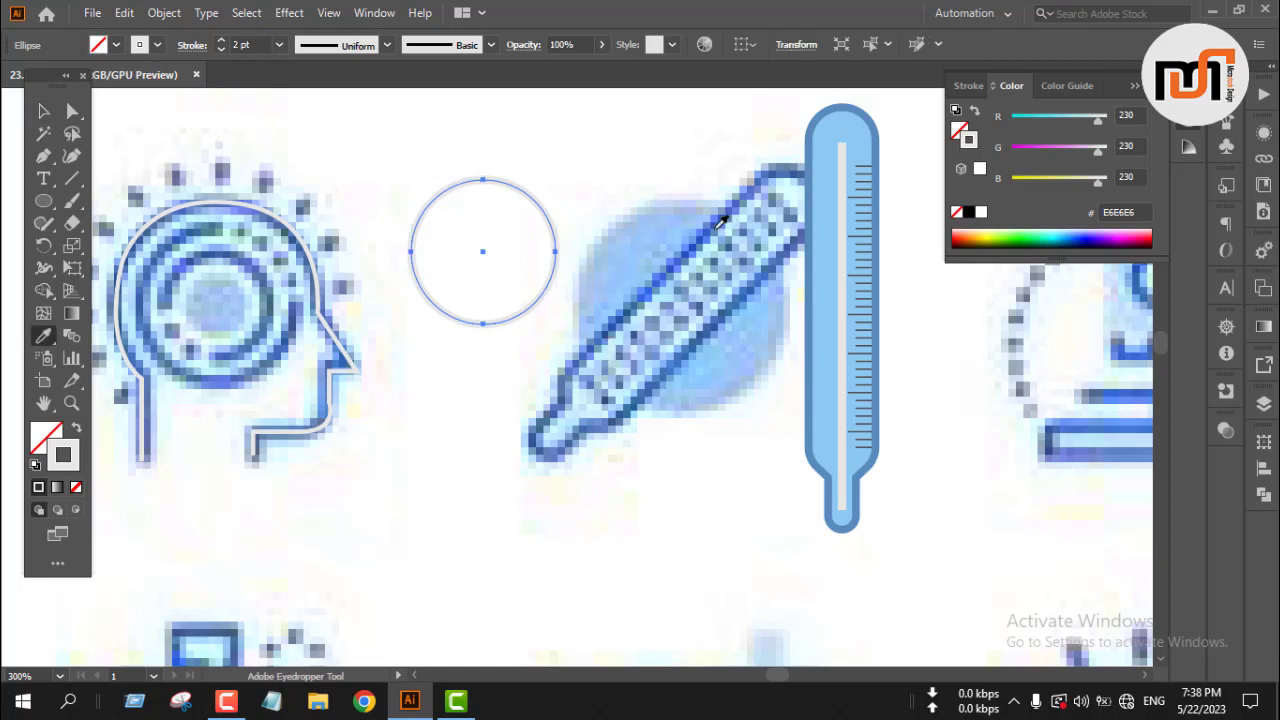
pyautogui.click(711, 230)
pyautogui.press('v')
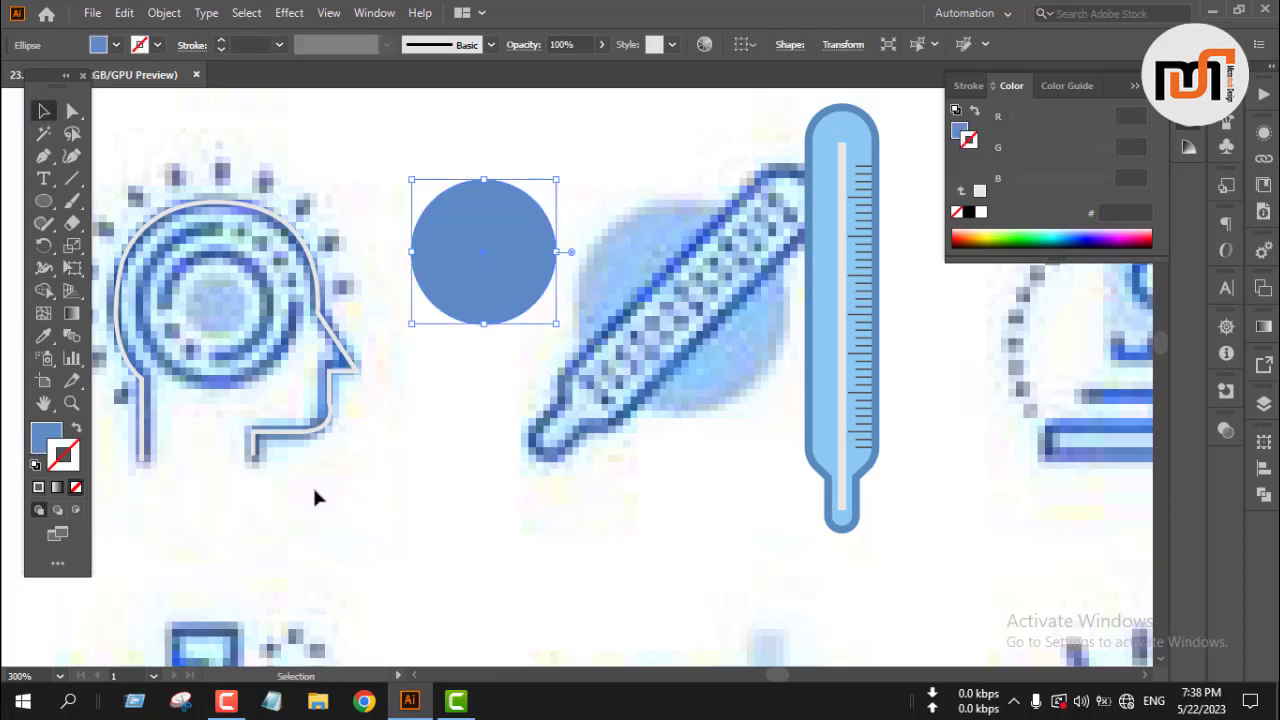
pyautogui.click(38, 488)
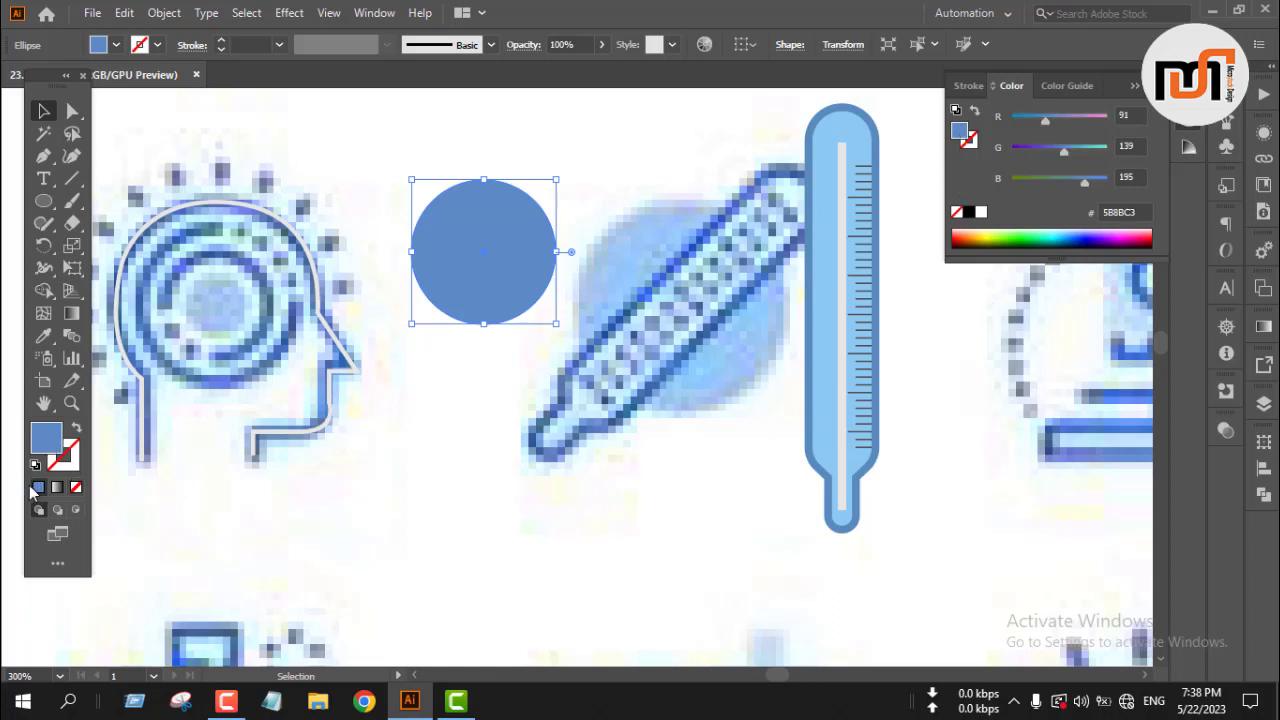
pyautogui.click(38, 488)
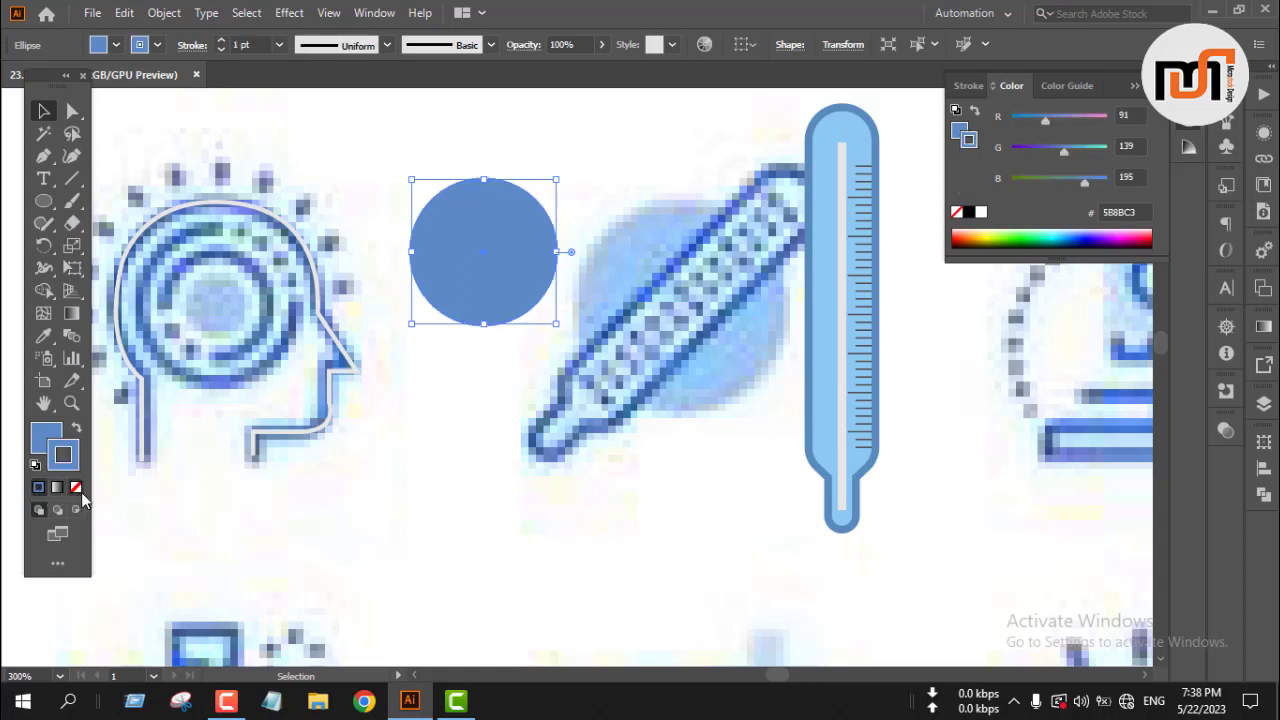
pyautogui.click(76, 490)
pyautogui.click(445, 405)
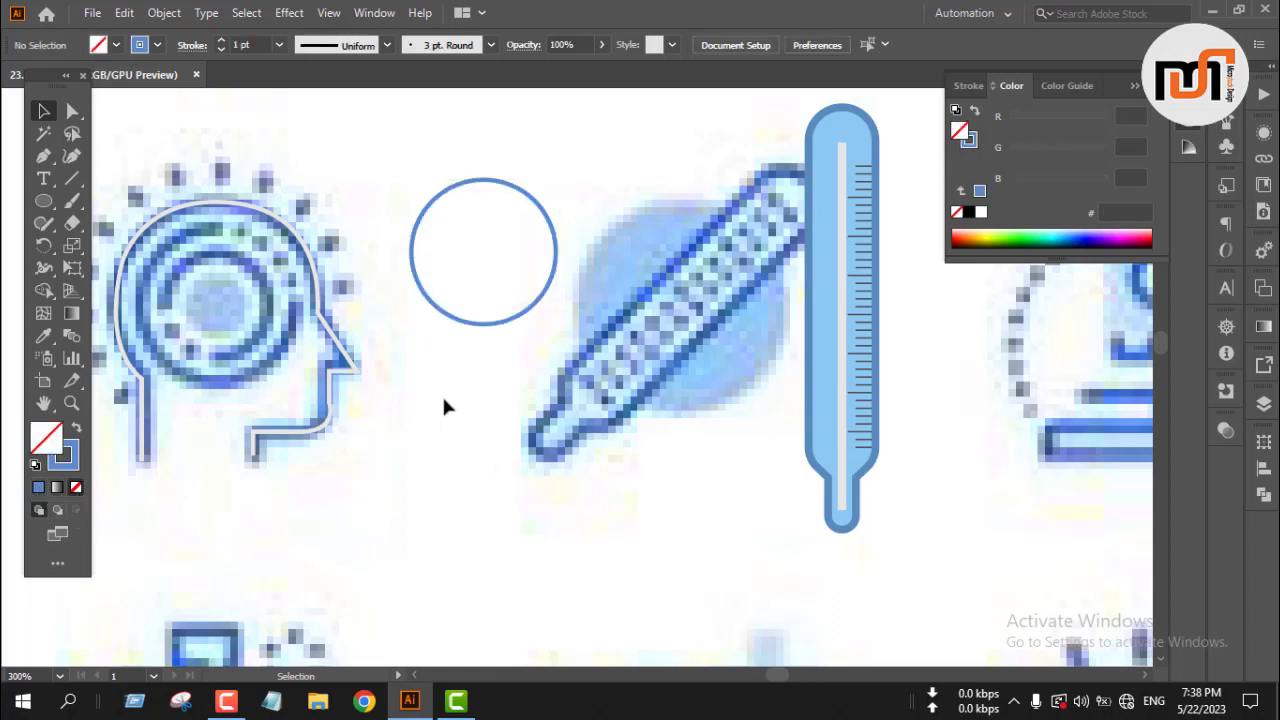
# - Set the blue circle's stroke weight to 2 pt and paste a copy of it in place
pyautogui.moveTo(478, 265); pyautogui.dragTo(516, 372)
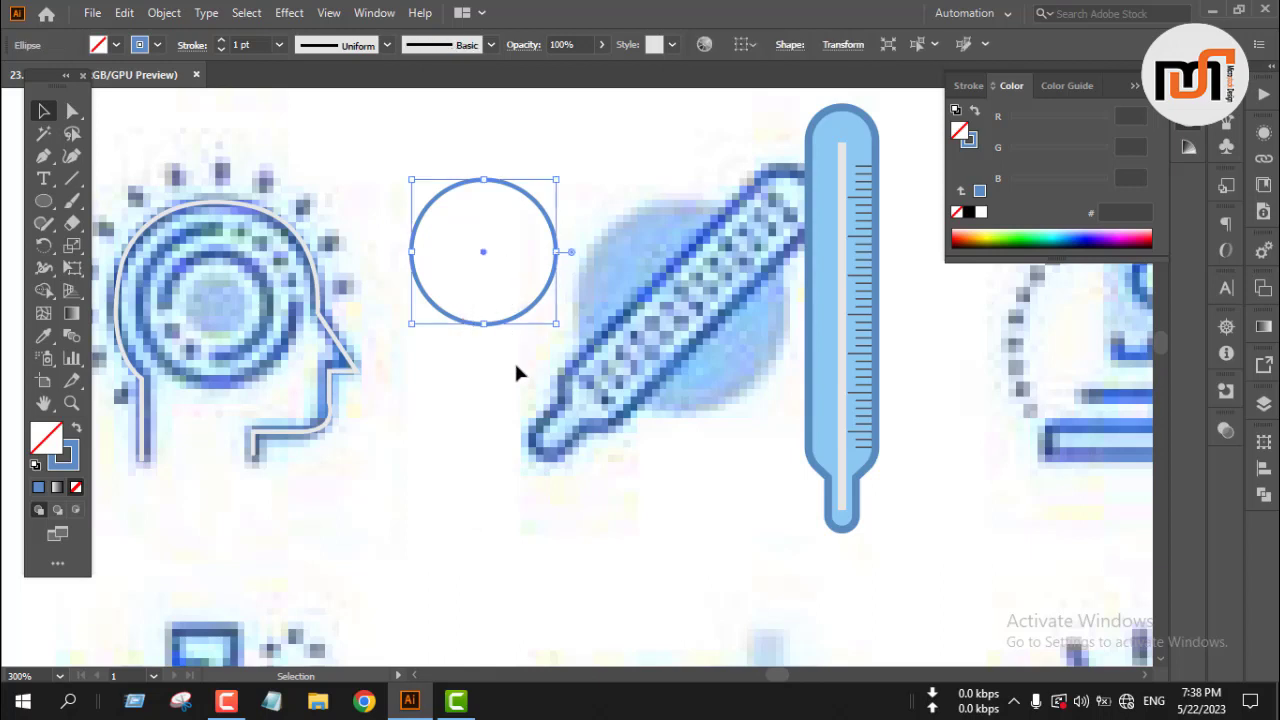
pyautogui.click(221, 39)
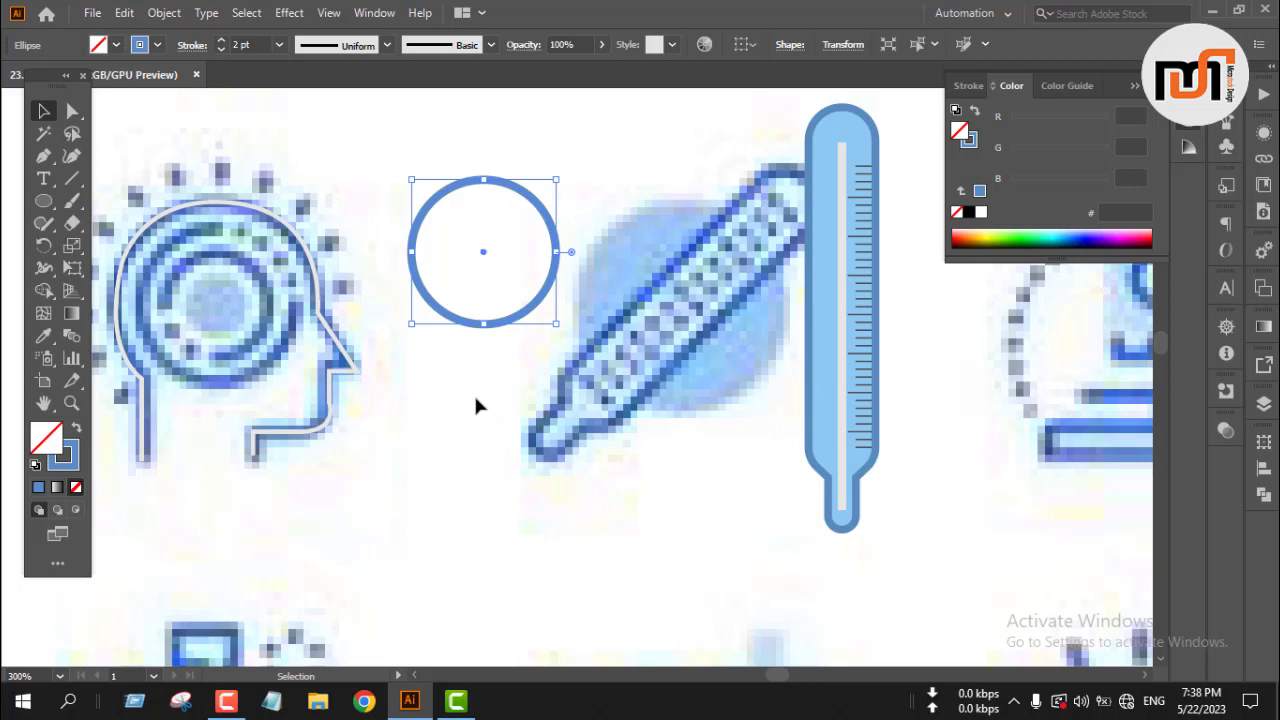
pyautogui.press('a')
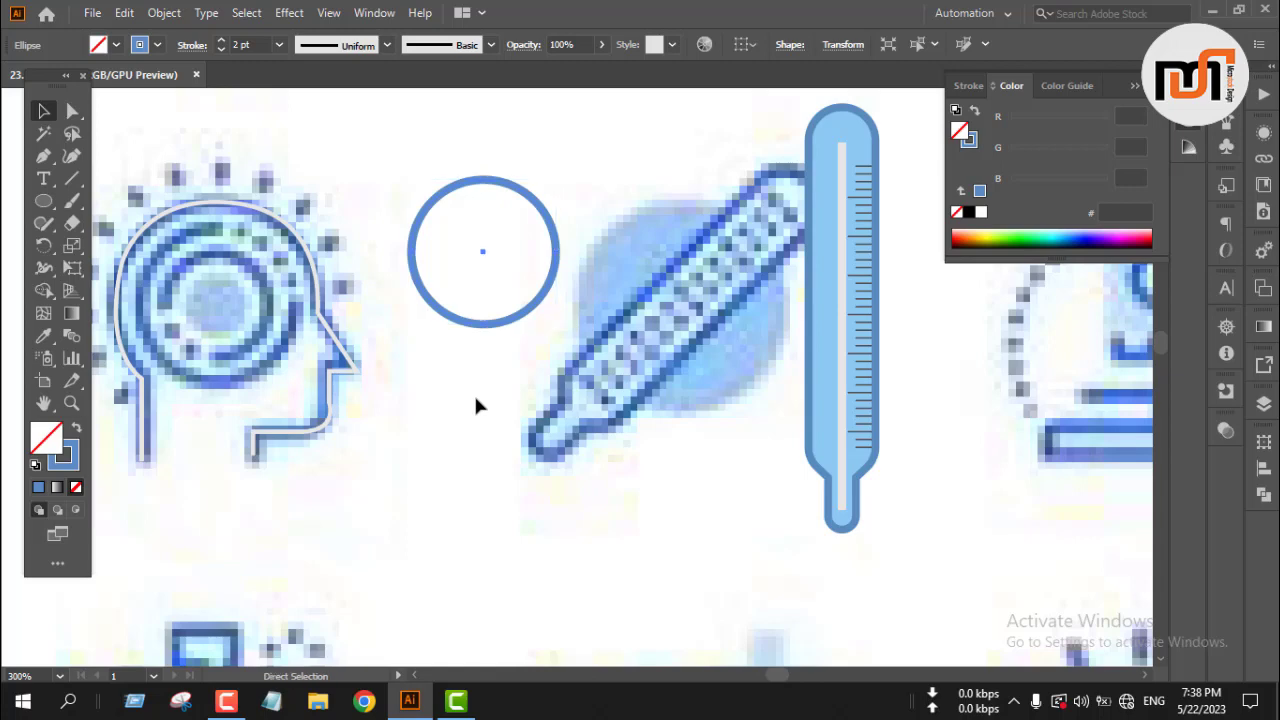
pyautogui.press('v')
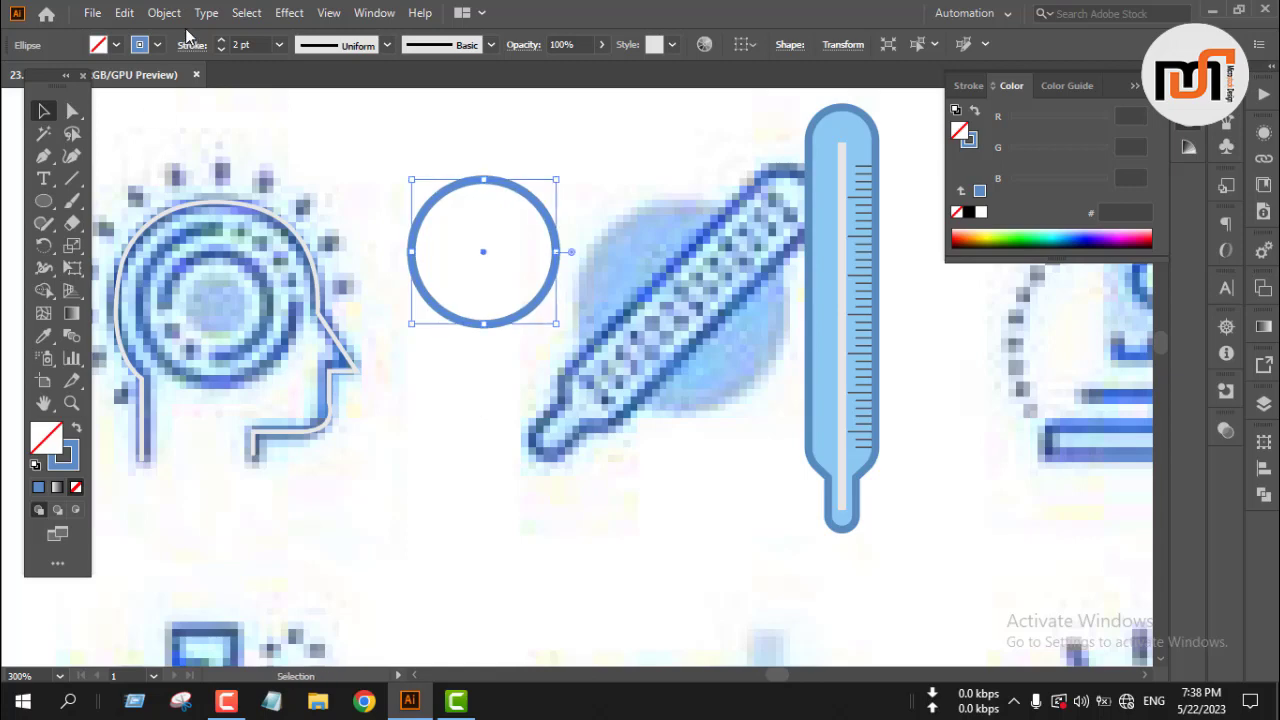
# - Turn on a dashed line for the front circle's stroke with a 7 pt dash
pyautogui.click(192, 45)
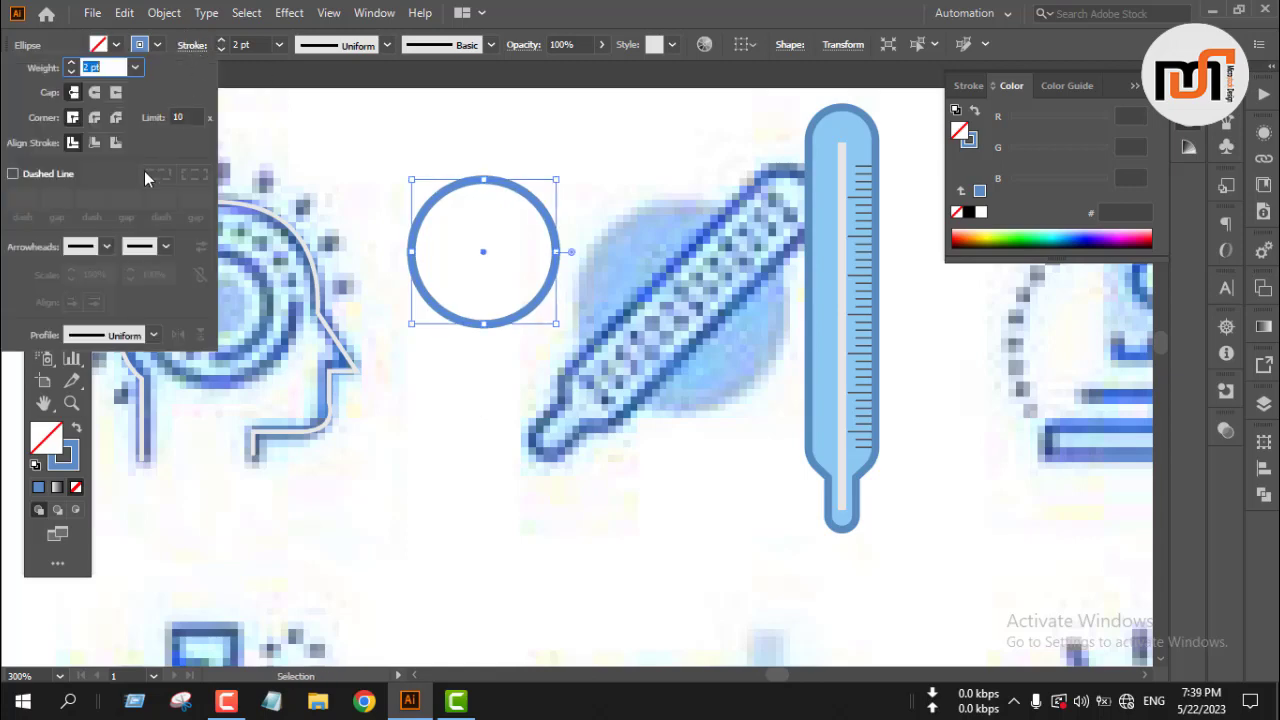
pyautogui.click(20, 177)
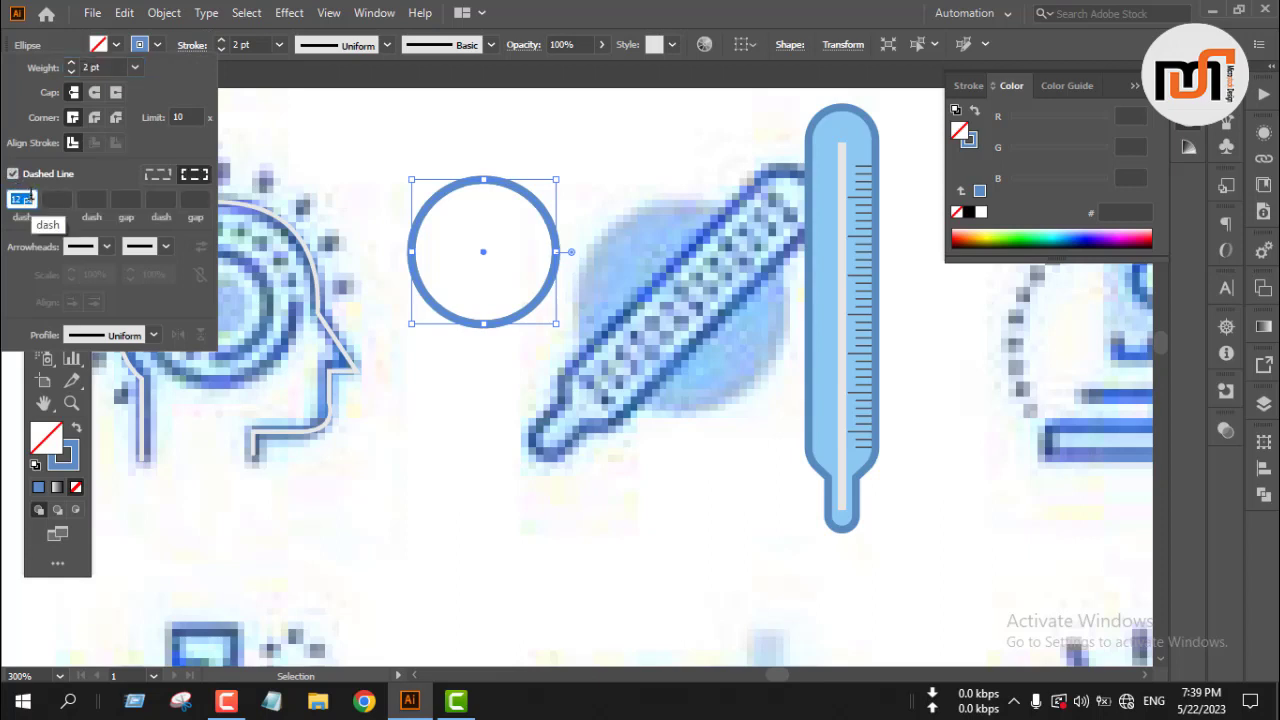
pyautogui.press('Down')
pyautogui.press('Down')
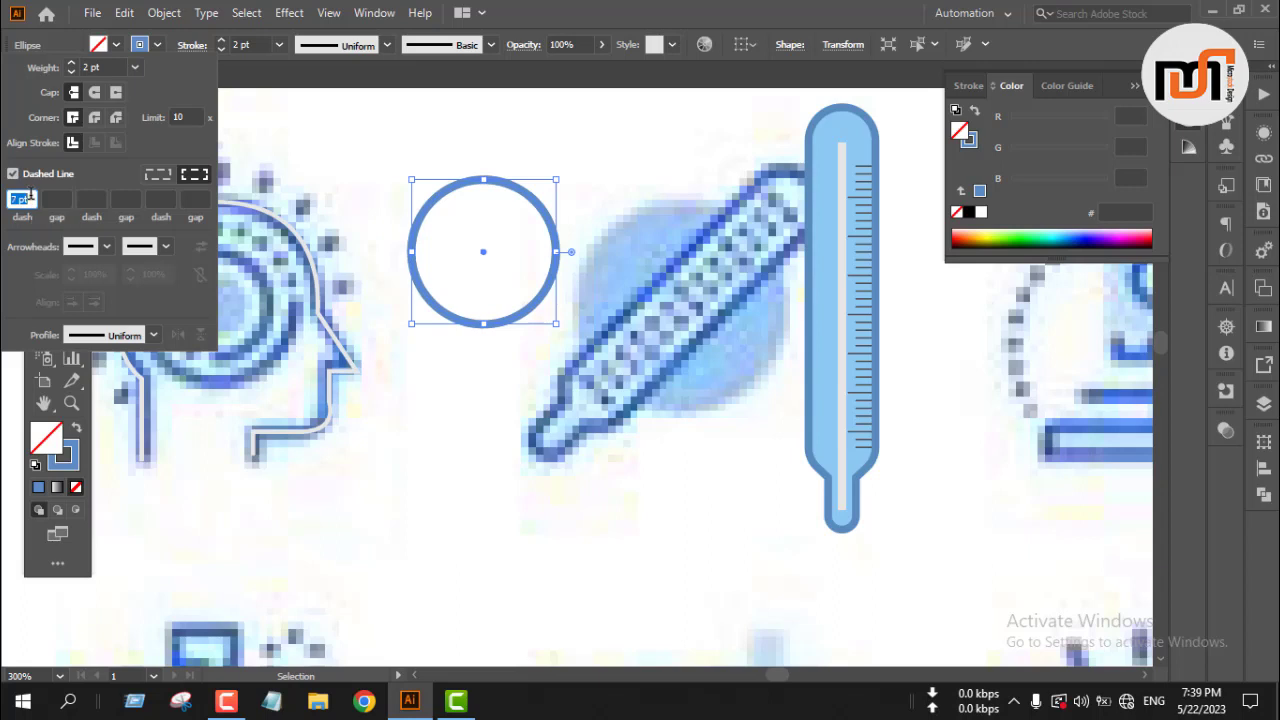
pyautogui.click(282, 159)
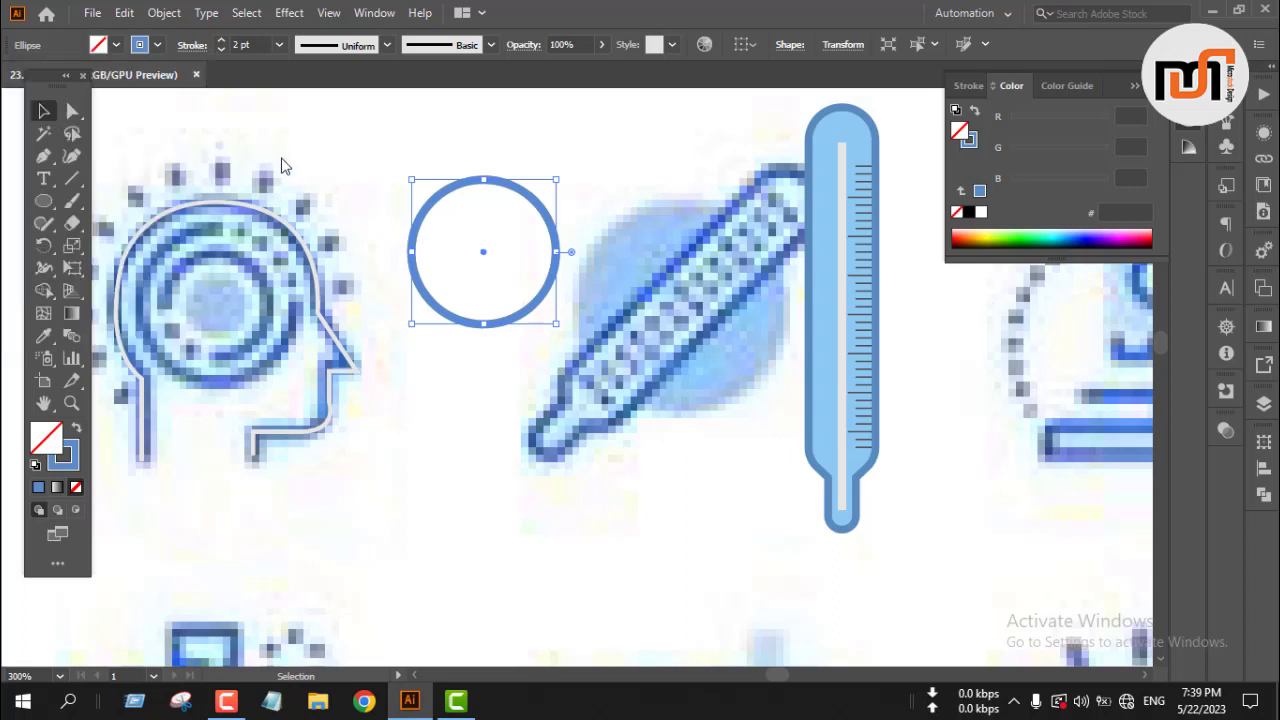
# - Recolour the dashed circle's stroke with the teal swatch
pyautogui.click(160, 50)
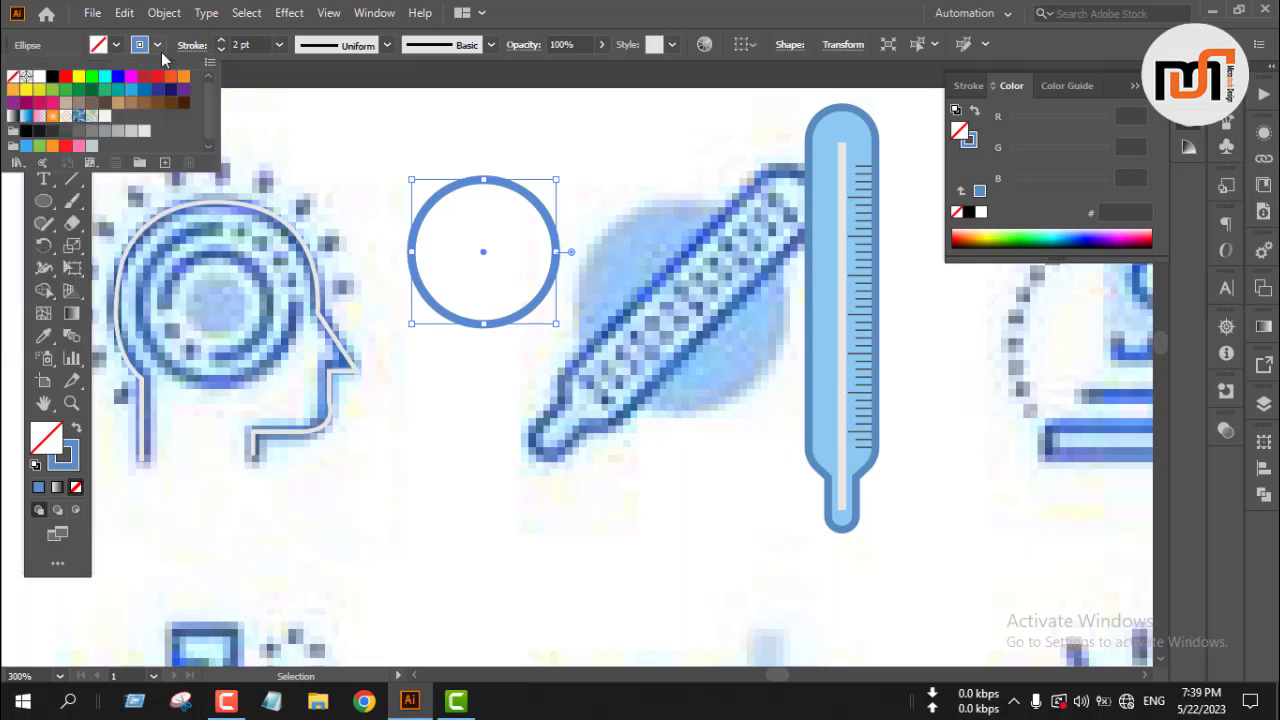
pyautogui.click(120, 95)
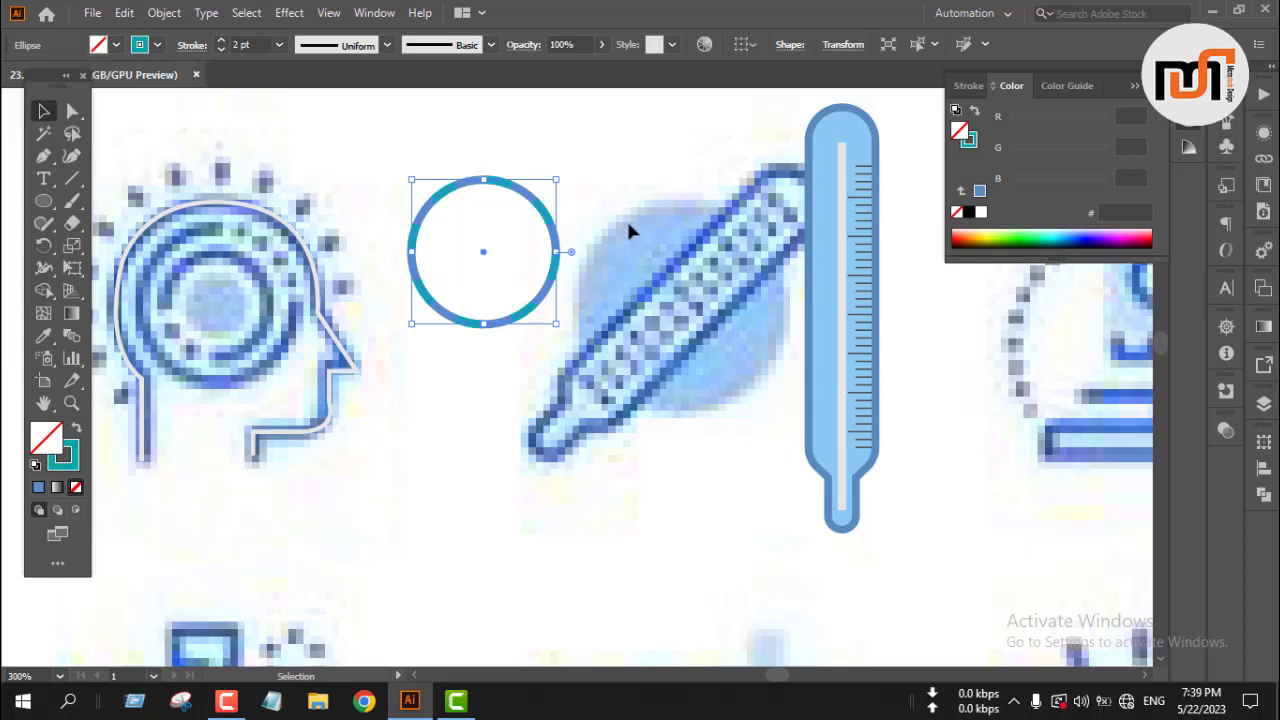
pyautogui.press('a')
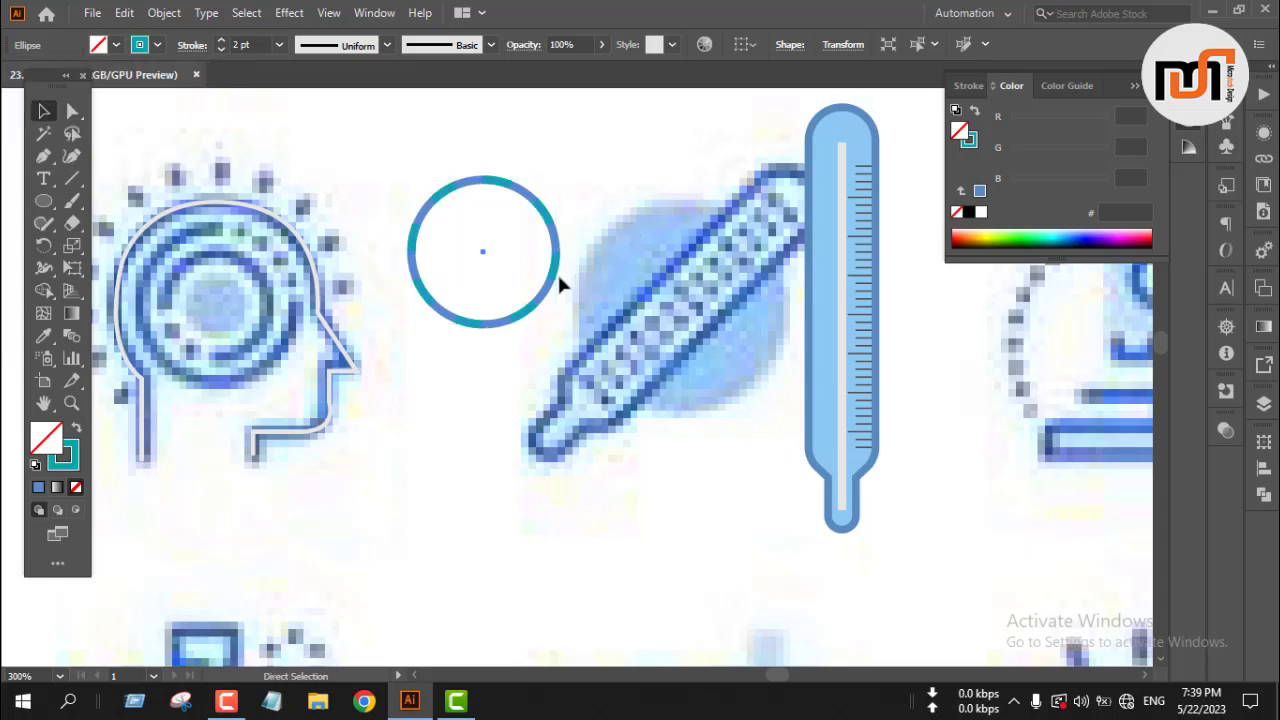
pyautogui.press('v')
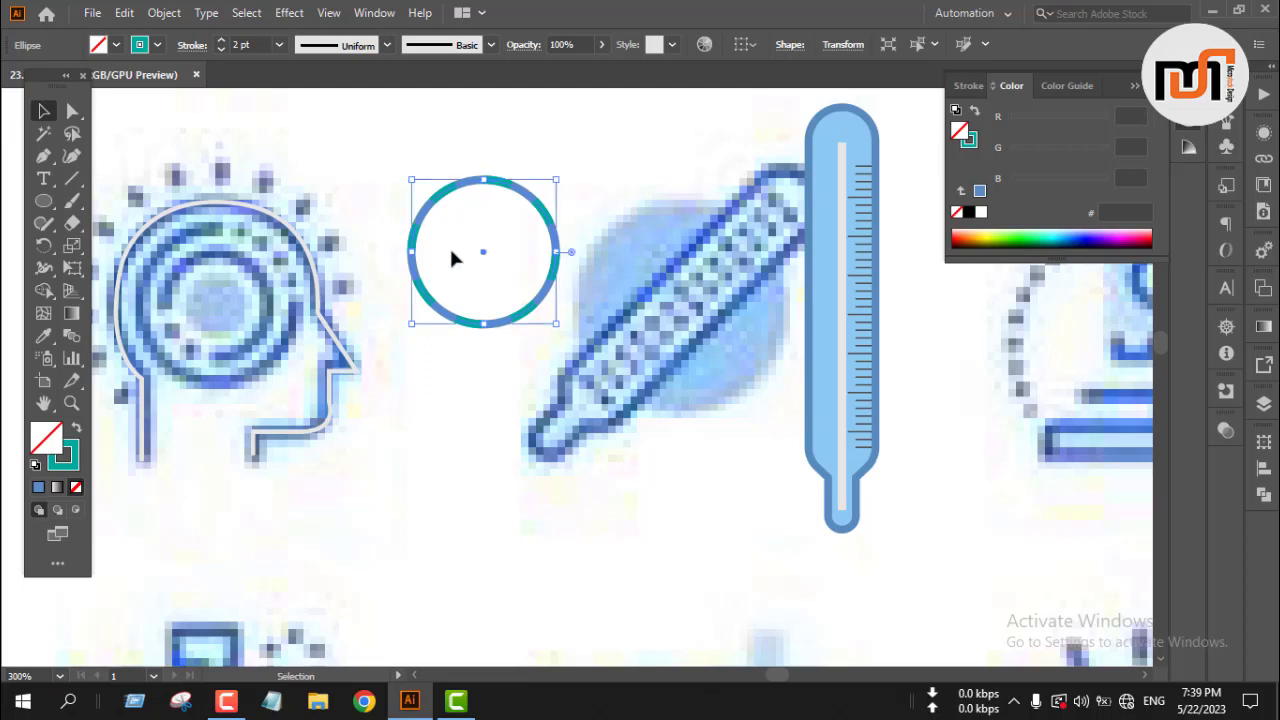
# - Set the dash length of the teal circle's stroke to 3 pt
pyautogui.scroll(3, 449, 189)
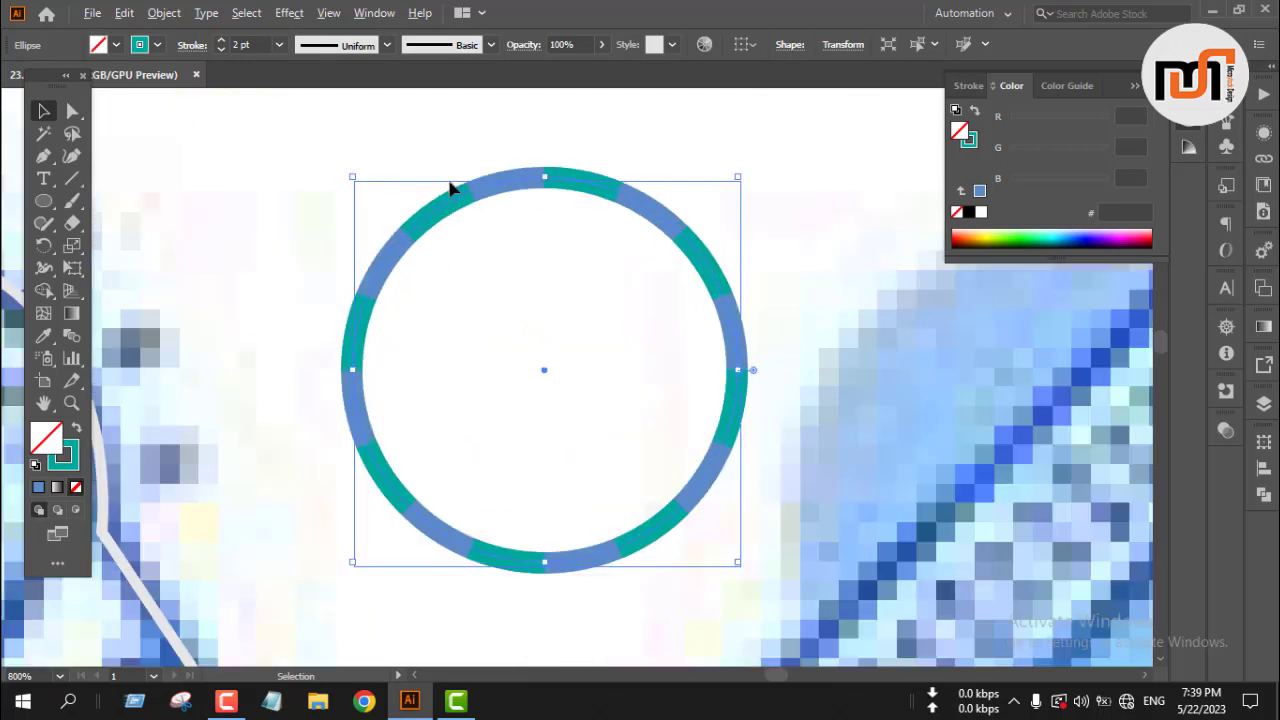
pyautogui.click(192, 44)
pyautogui.click(32, 200)
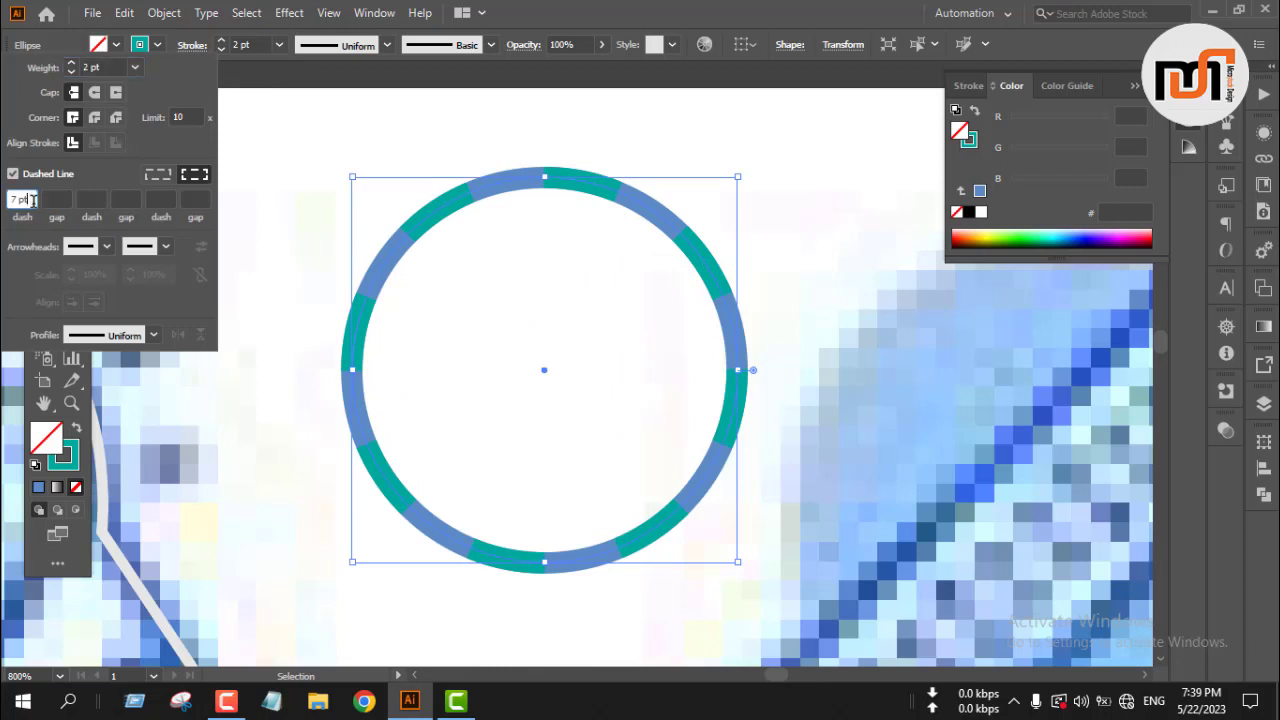
pyautogui.press('Down')
pyautogui.press('Down')
pyautogui.press('Down')
pyautogui.press('Down')
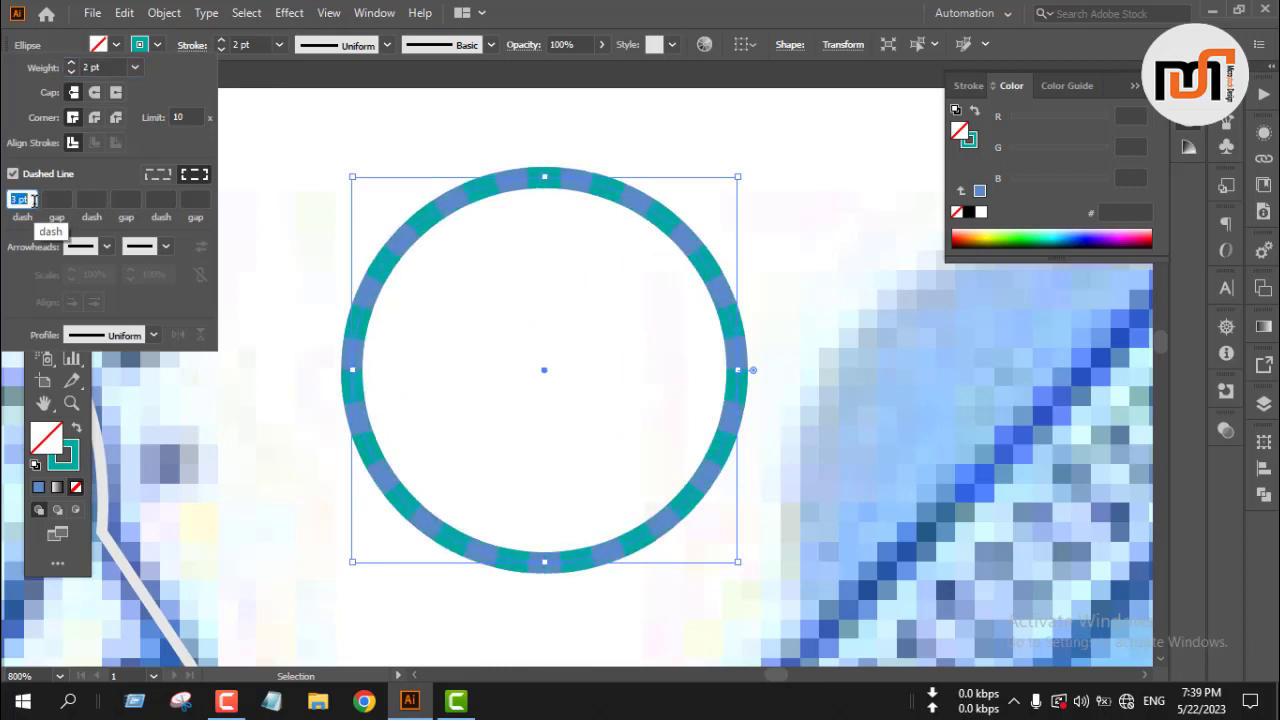
pyautogui.press('Down')
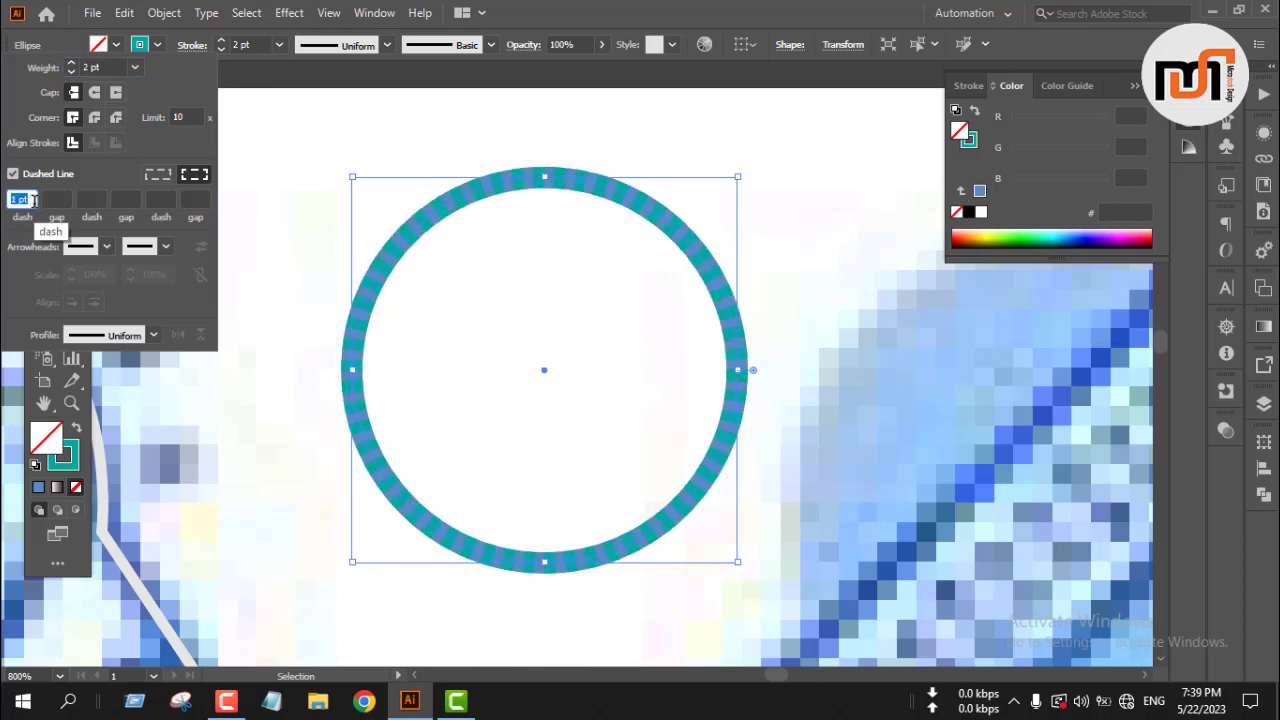
pyautogui.press('Up')
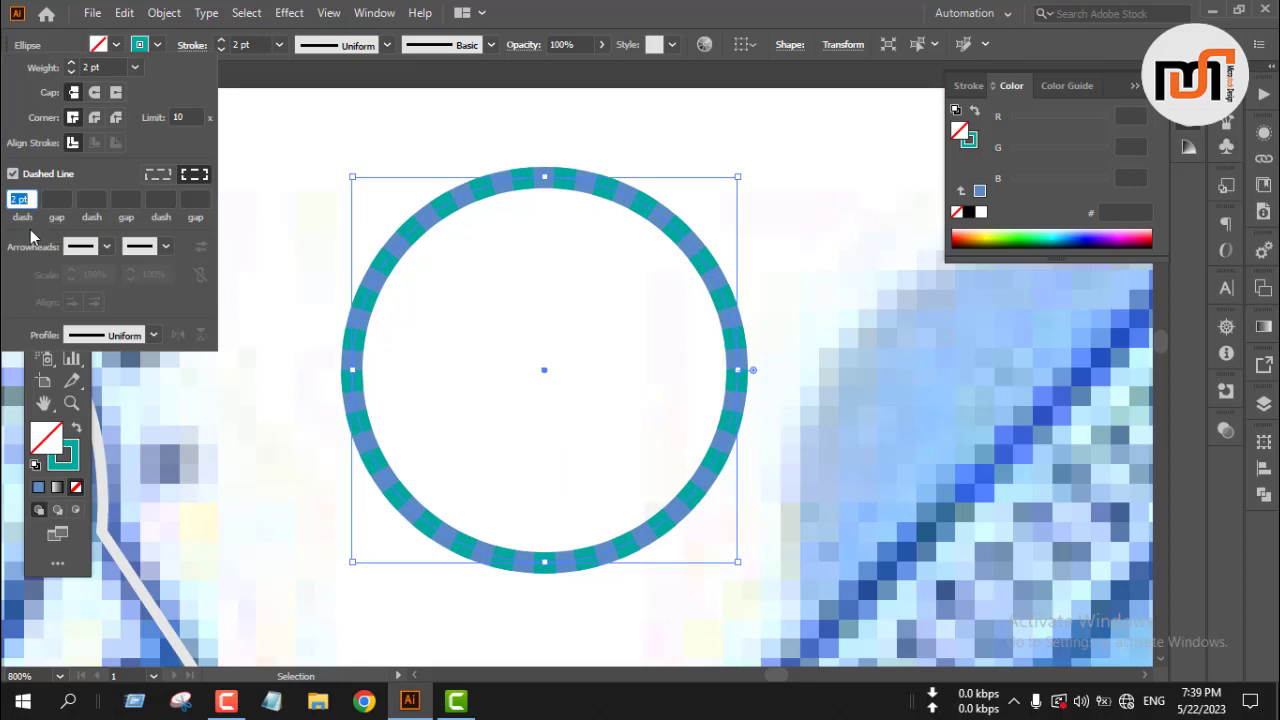
pyautogui.press('Up')
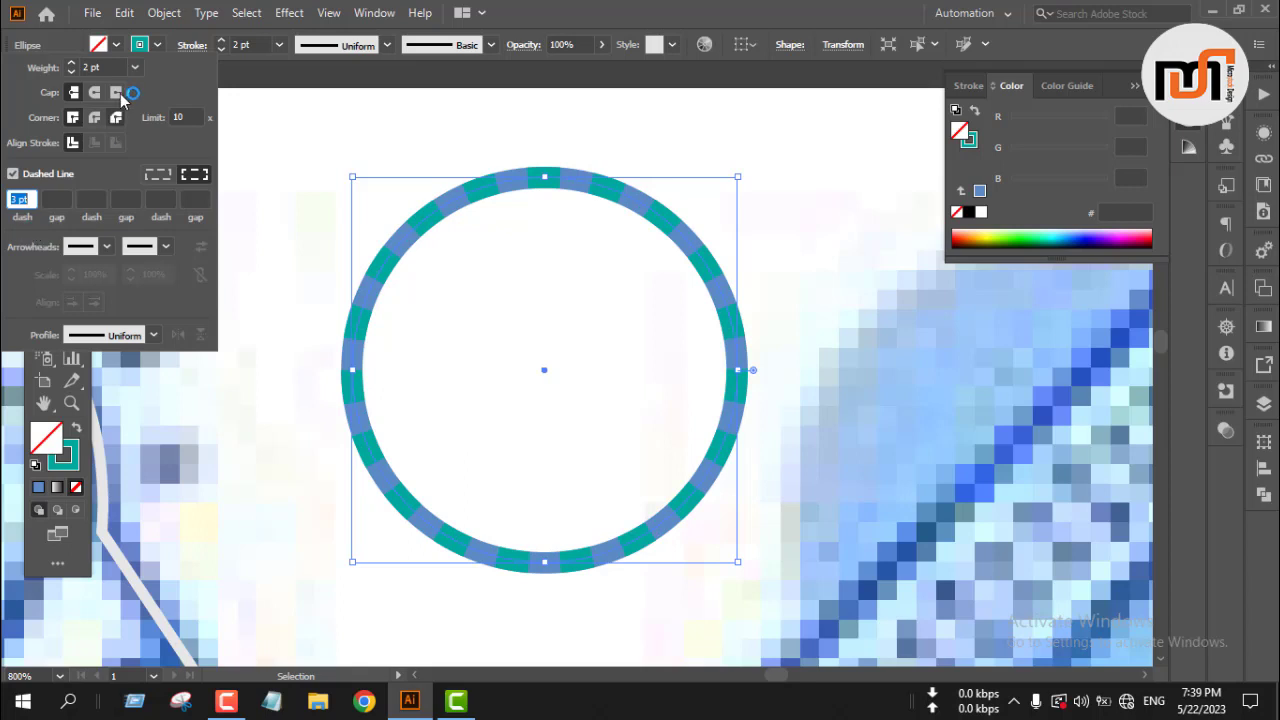
# - Set the teal dashed circle's stroke weight to 1 pt and expand its appearance, fill and stroke into shapes
pyautogui.click(70, 72)
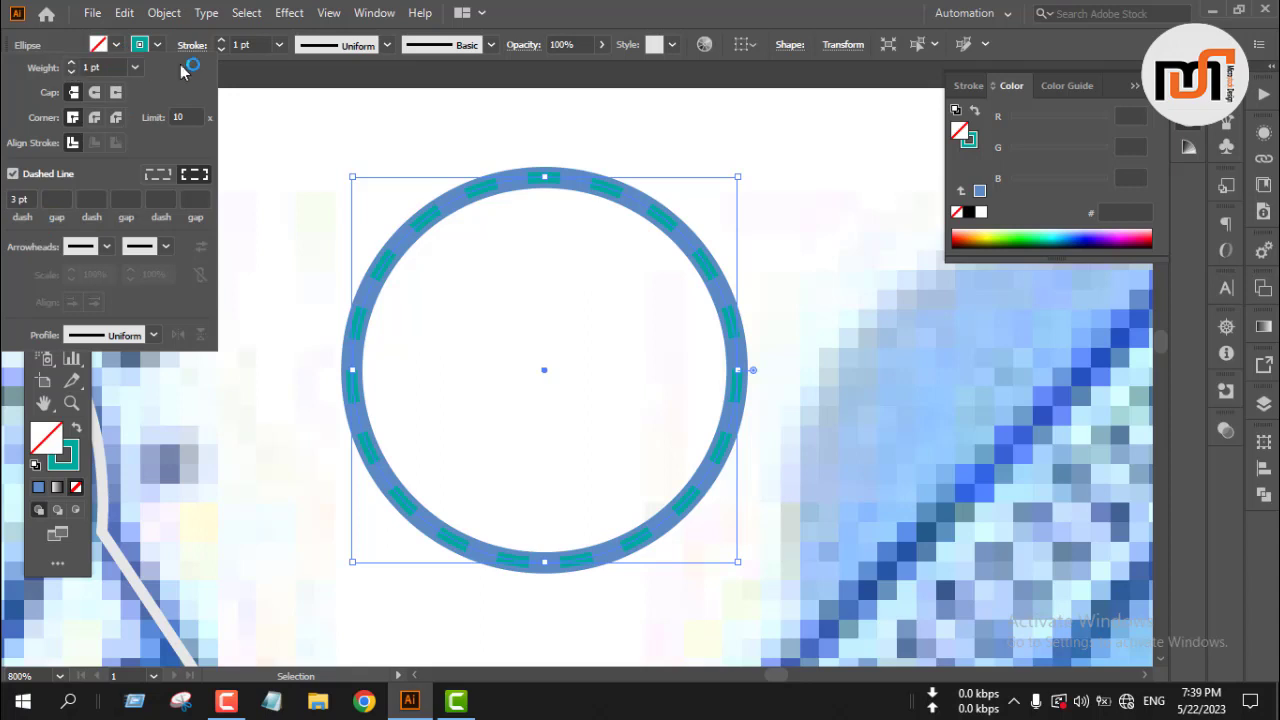
pyautogui.click(265, 135)
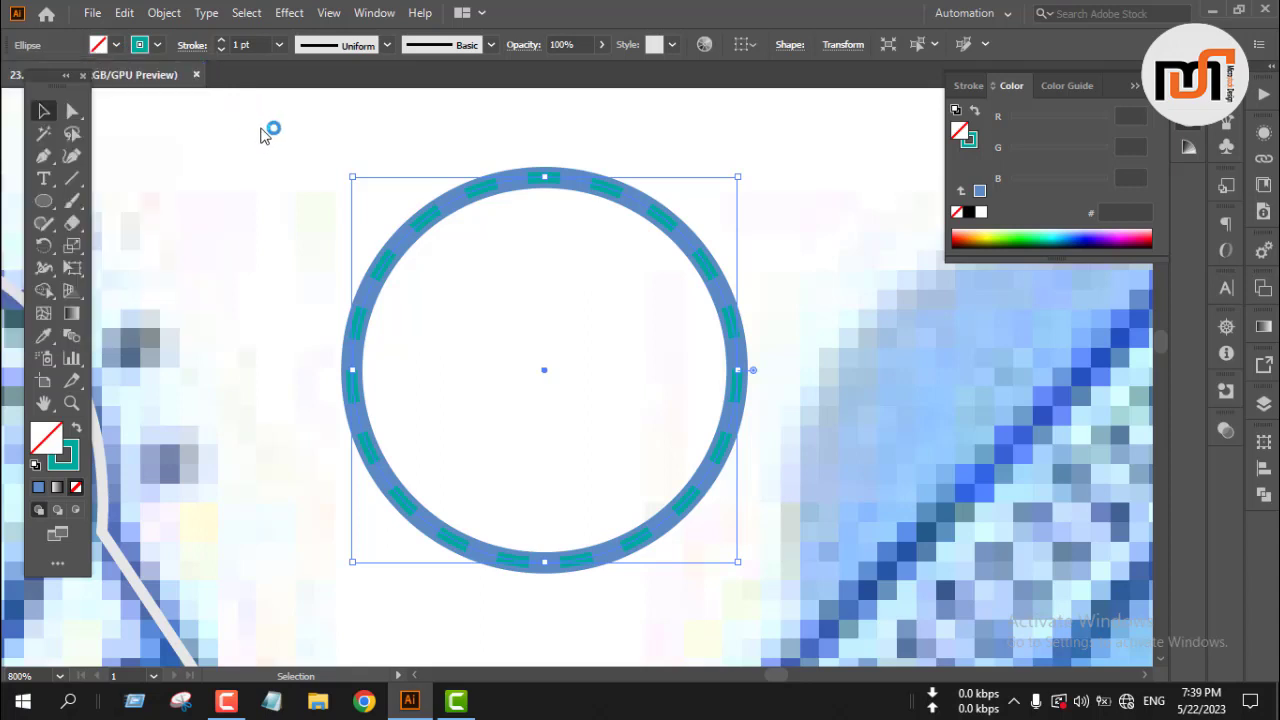
pyautogui.click(160, 13)
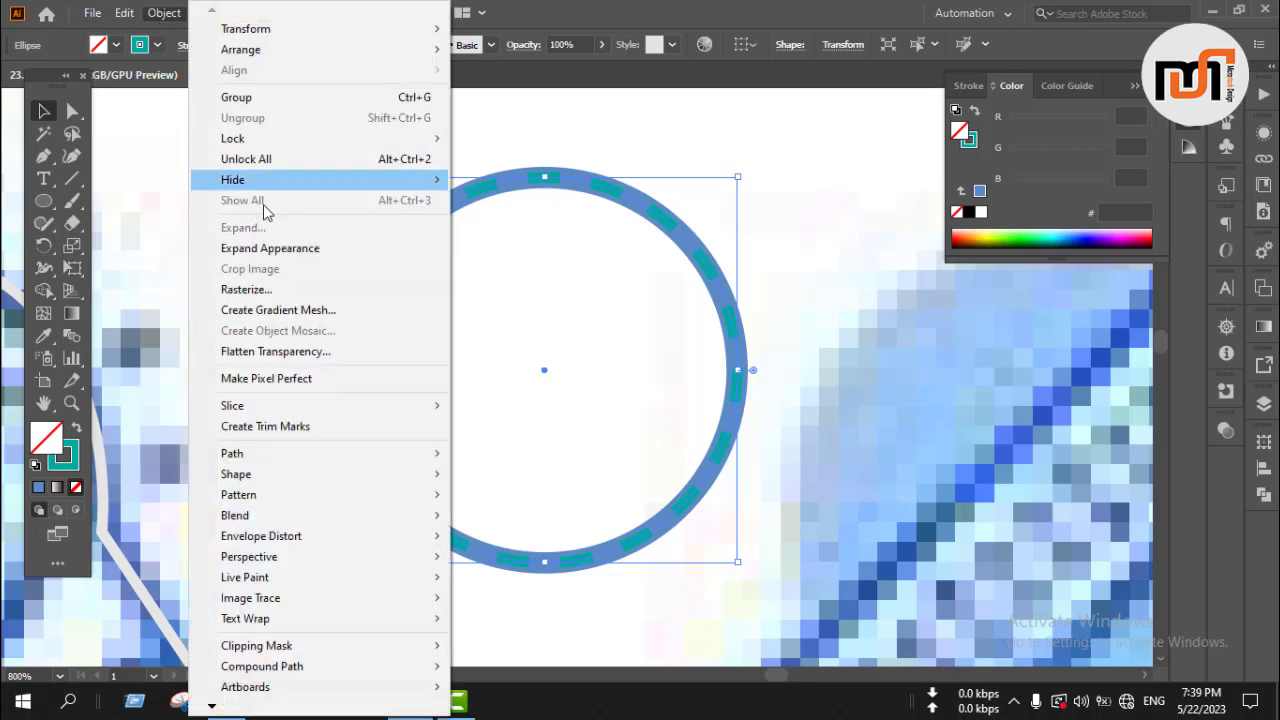
pyautogui.click(270, 248)
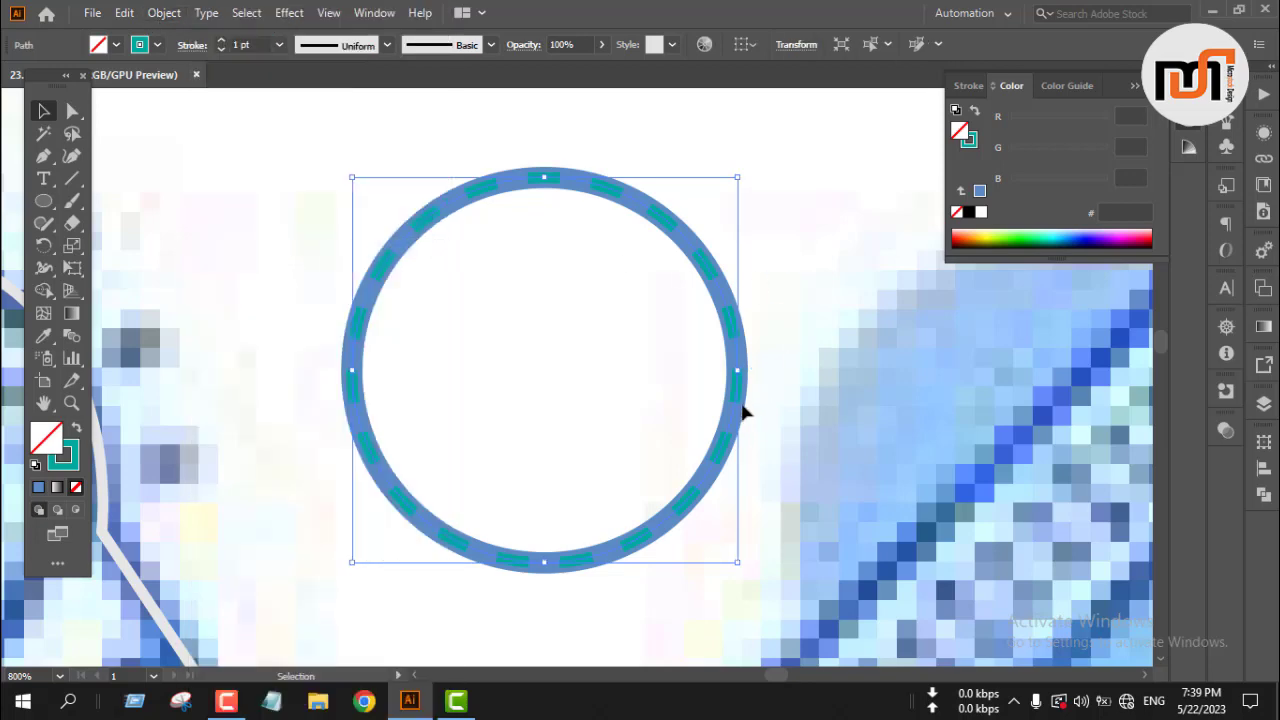
pyautogui.click(170, 16)
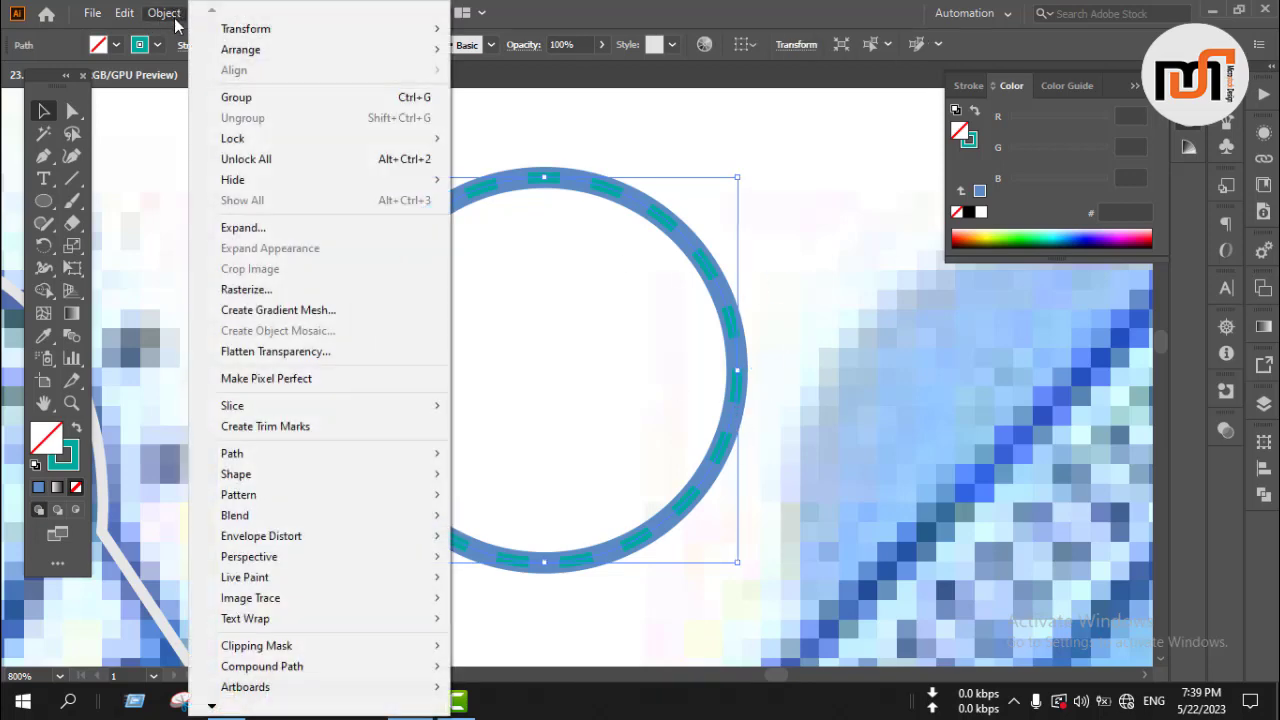
pyautogui.click(262, 228)
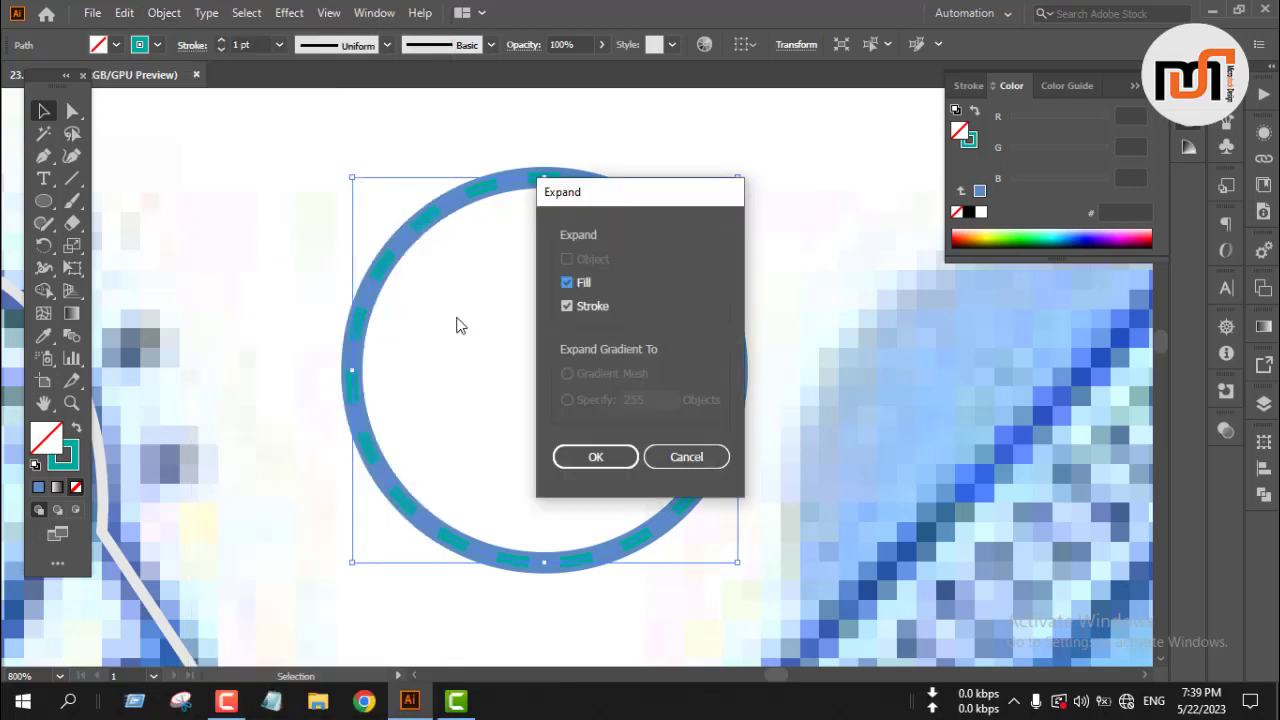
pyautogui.click(606, 458)
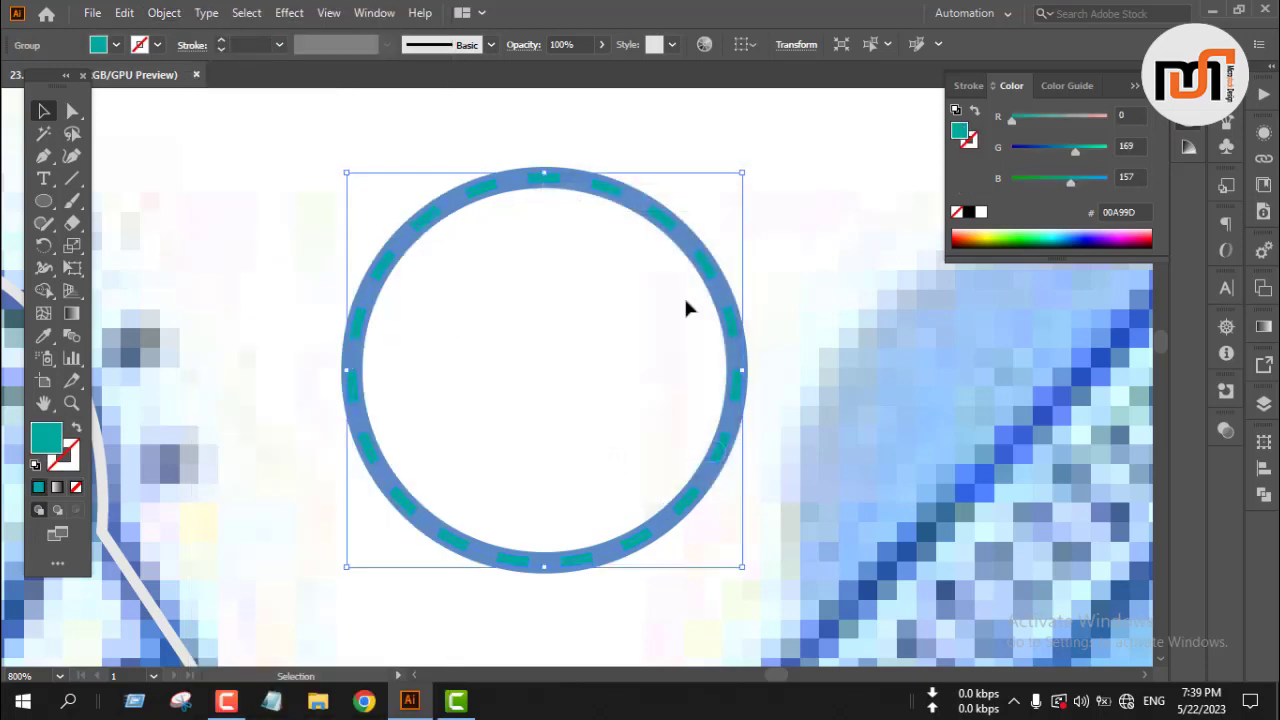
# - Hide the expanded teal dashes and expand the blue circle's fill and stroke
pyautogui.click(722, 268)
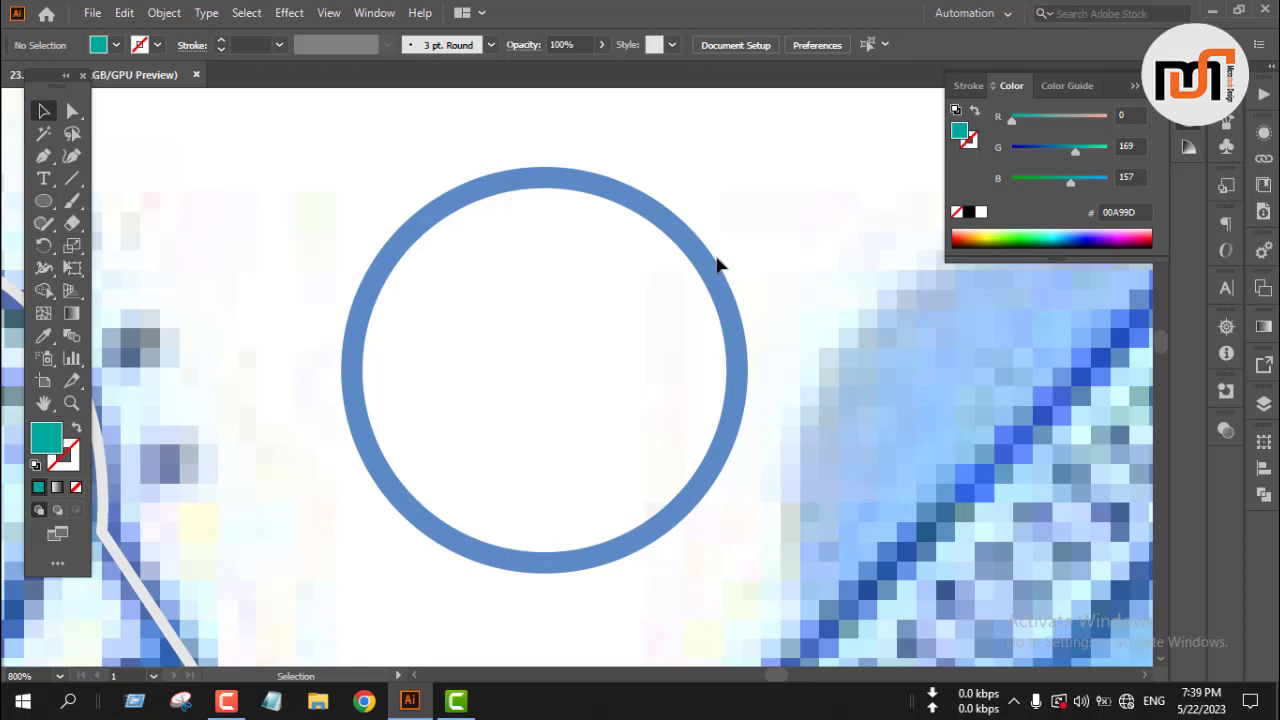
pyautogui.moveTo(733, 186); pyautogui.dragTo(657, 306)
pyautogui.click(160, 12)
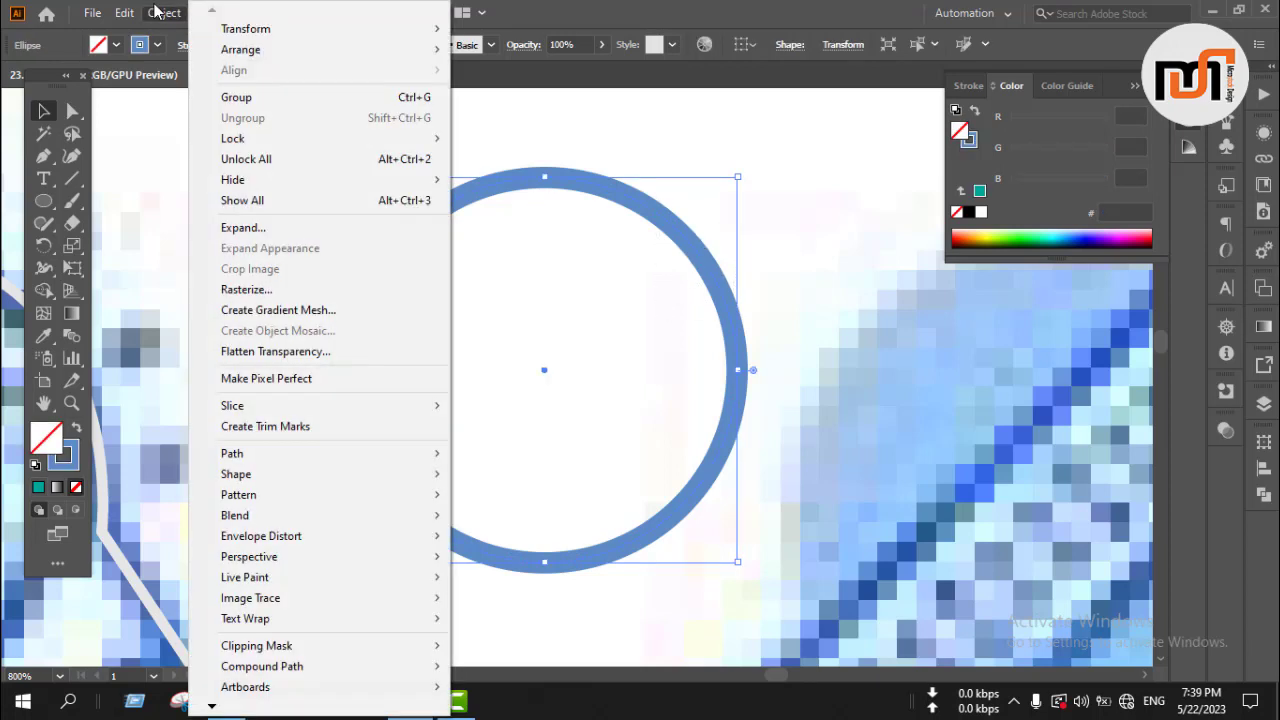
pyautogui.click(226, 230)
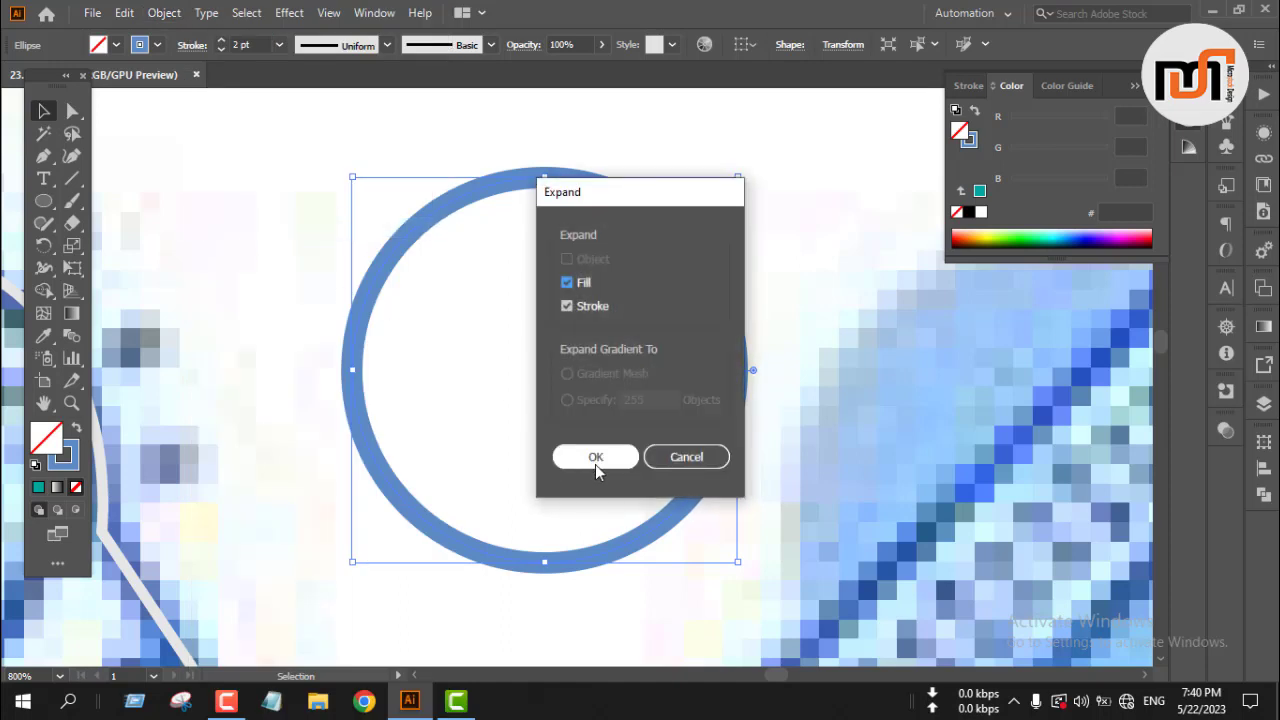
pyautogui.click(595, 458)
pyautogui.click(806, 263)
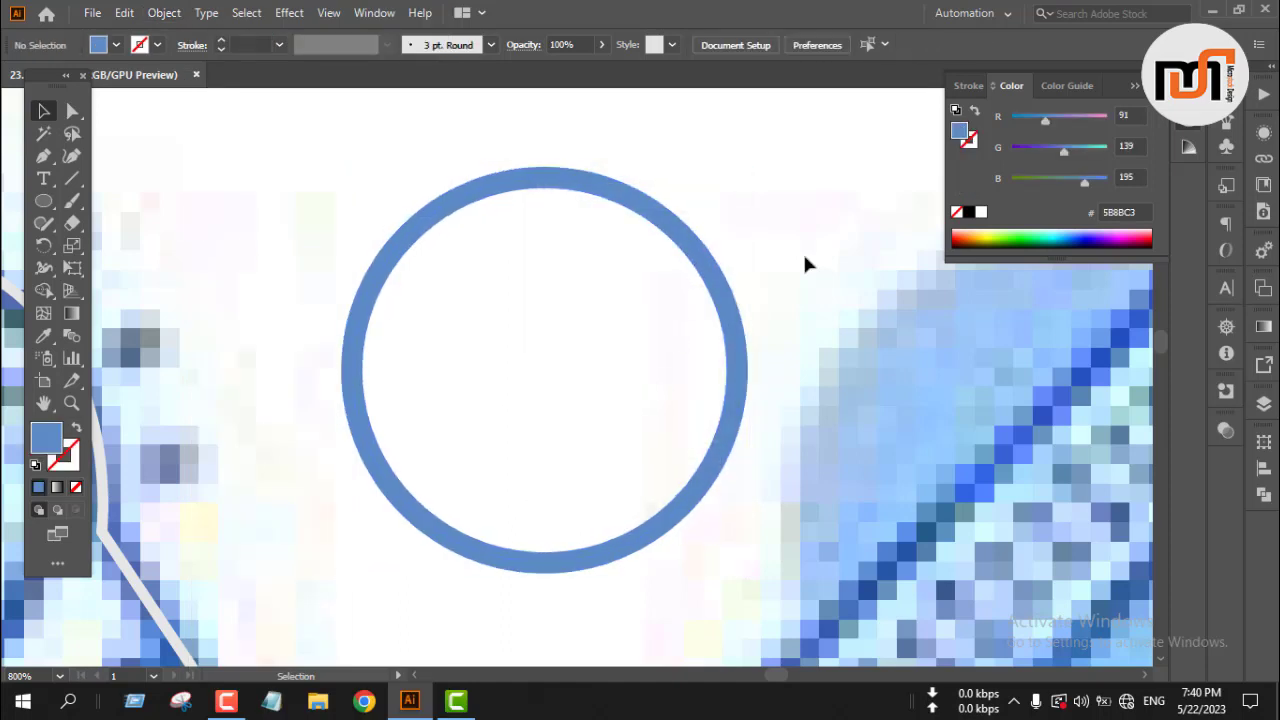
# - Cut away the blue ring's upper-right section using an overlapping rectangle and the Shape Builder tool
pyautogui.press('m')
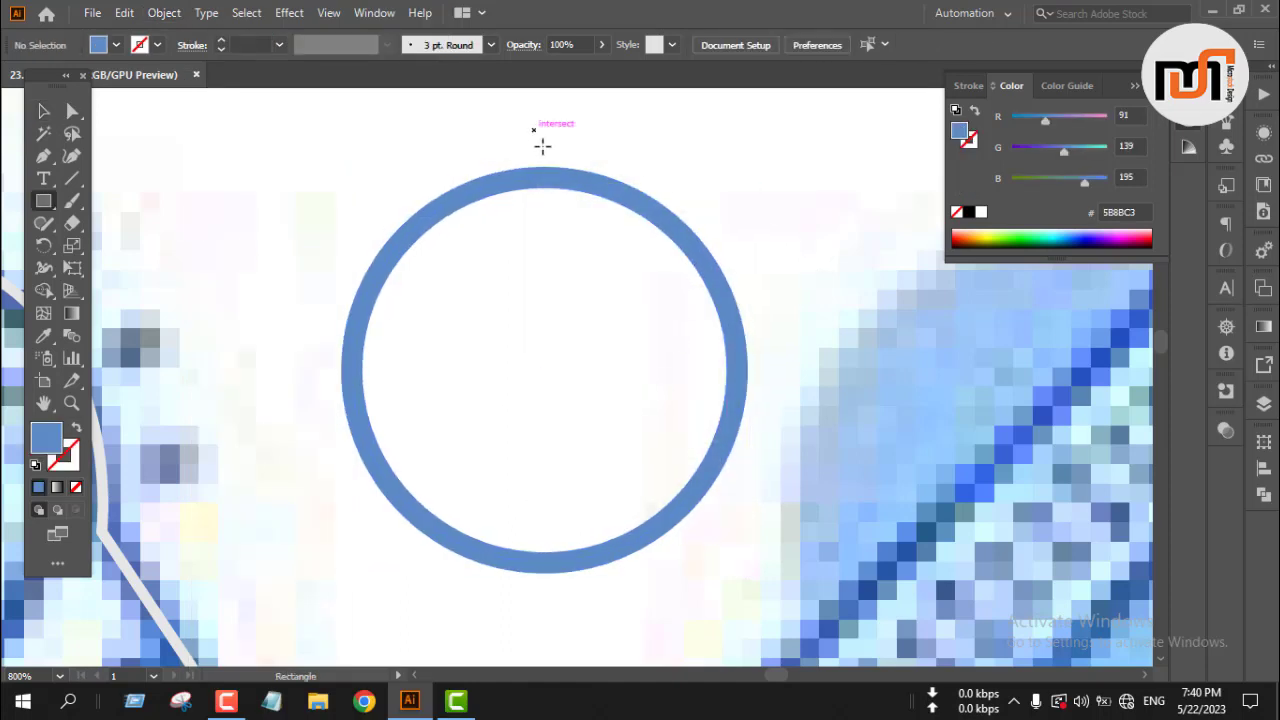
pyautogui.moveTo(535, 131); pyautogui.dragTo(769, 331)
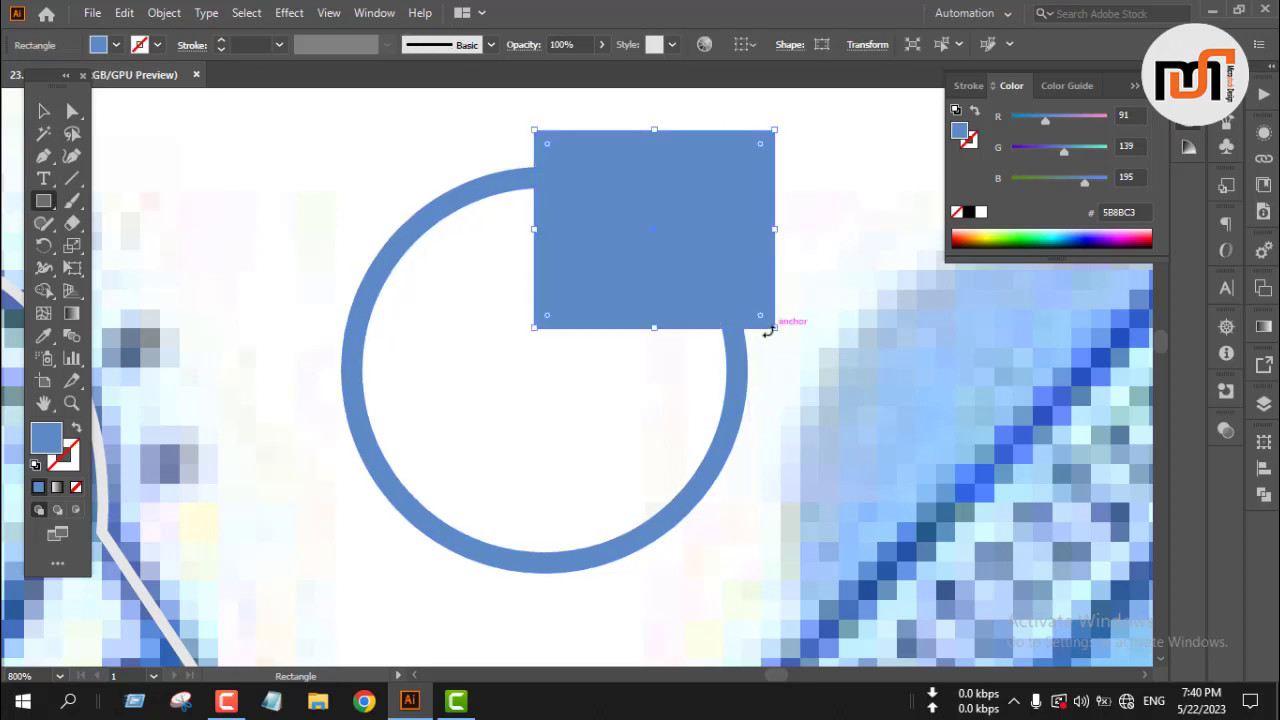
pyautogui.press('v')
pyautogui.moveTo(414, 146); pyautogui.dragTo(654, 320)
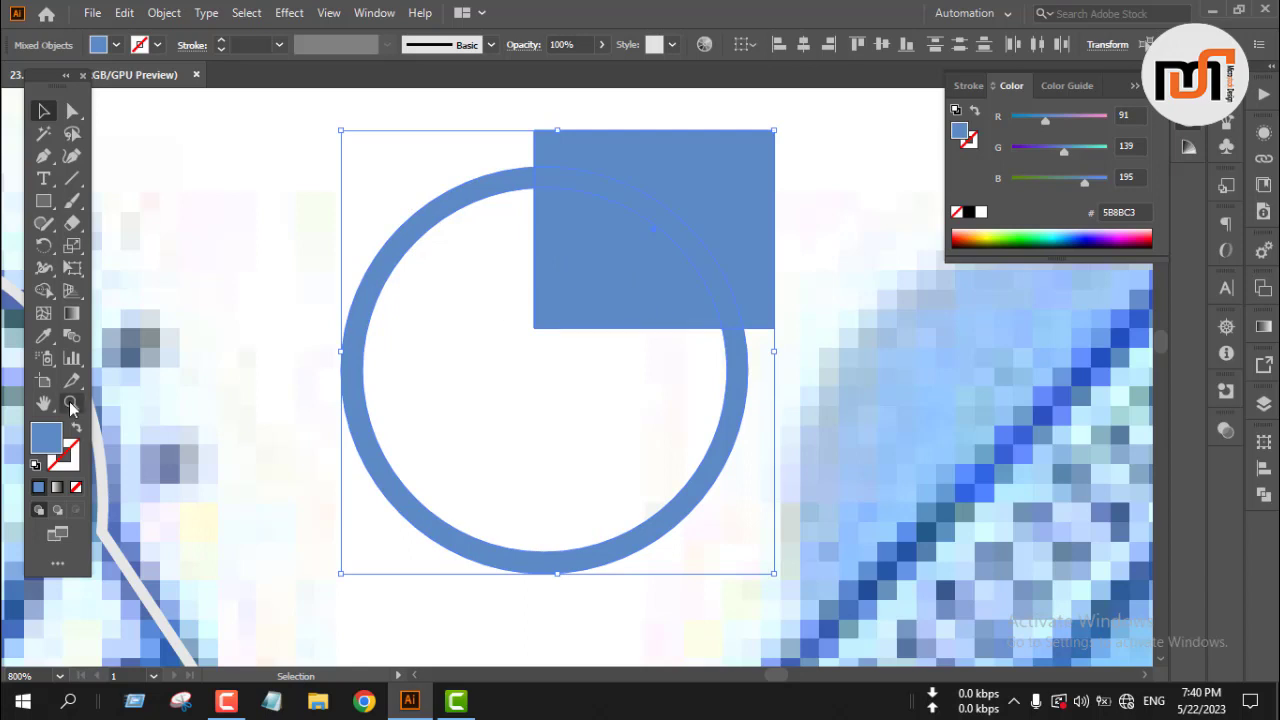
pyautogui.click(50, 292)
pyautogui.moveTo(683, 140); pyautogui.dragTo(607, 325)
pyautogui.press('v')
pyautogui.click(662, 238)
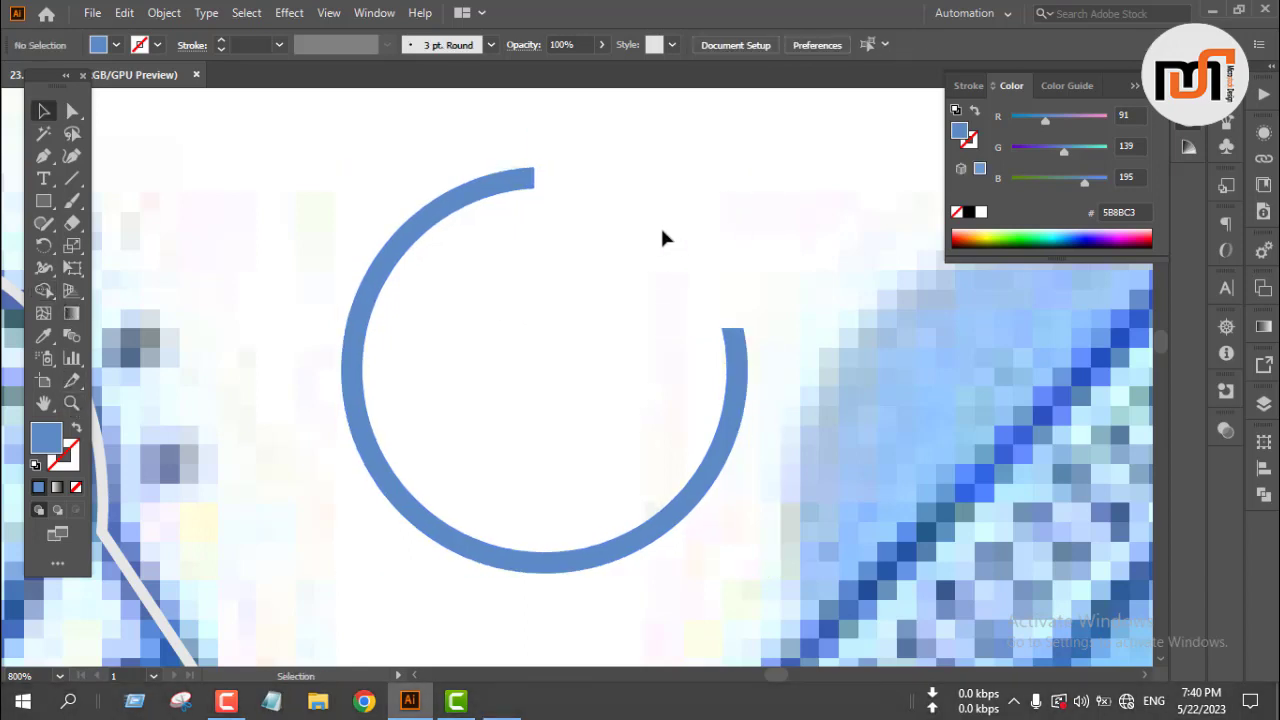
# - Show the hidden teal dashes again and send them behind the blue ring
pyautogui.hotkey('ctrl', 'alt', '3')
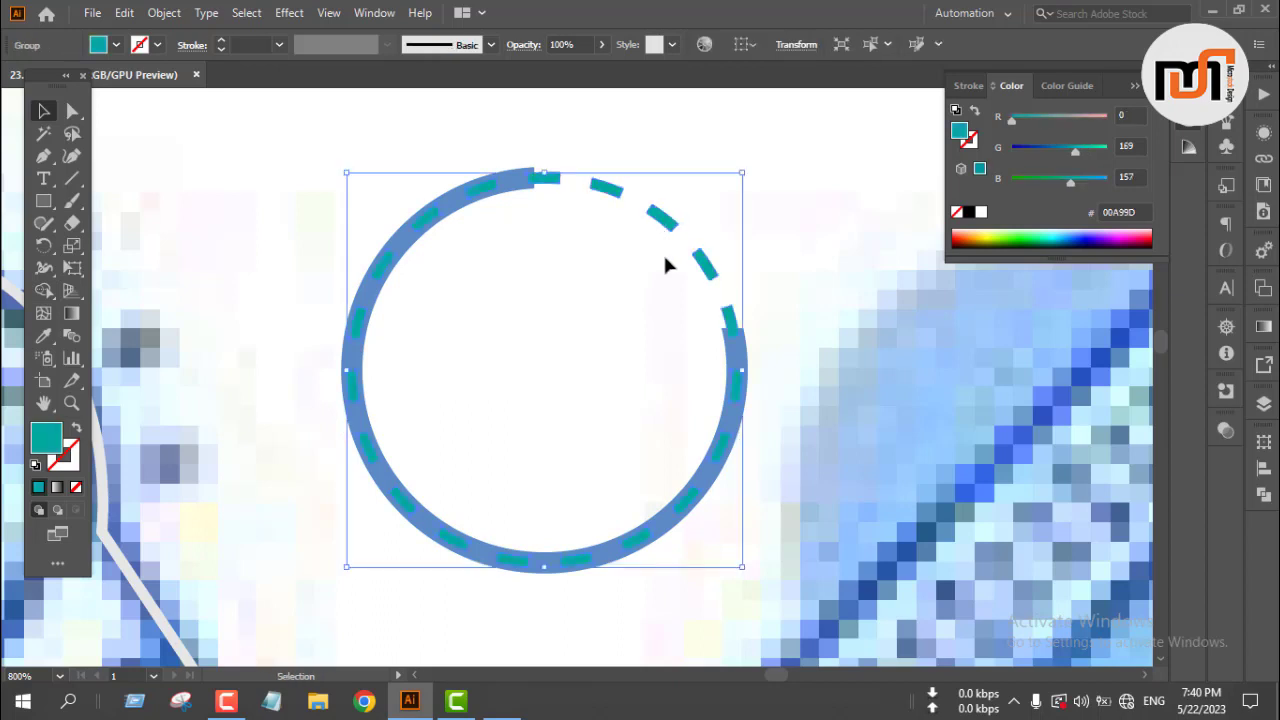
pyautogui.hotkey('ctrl', '[')
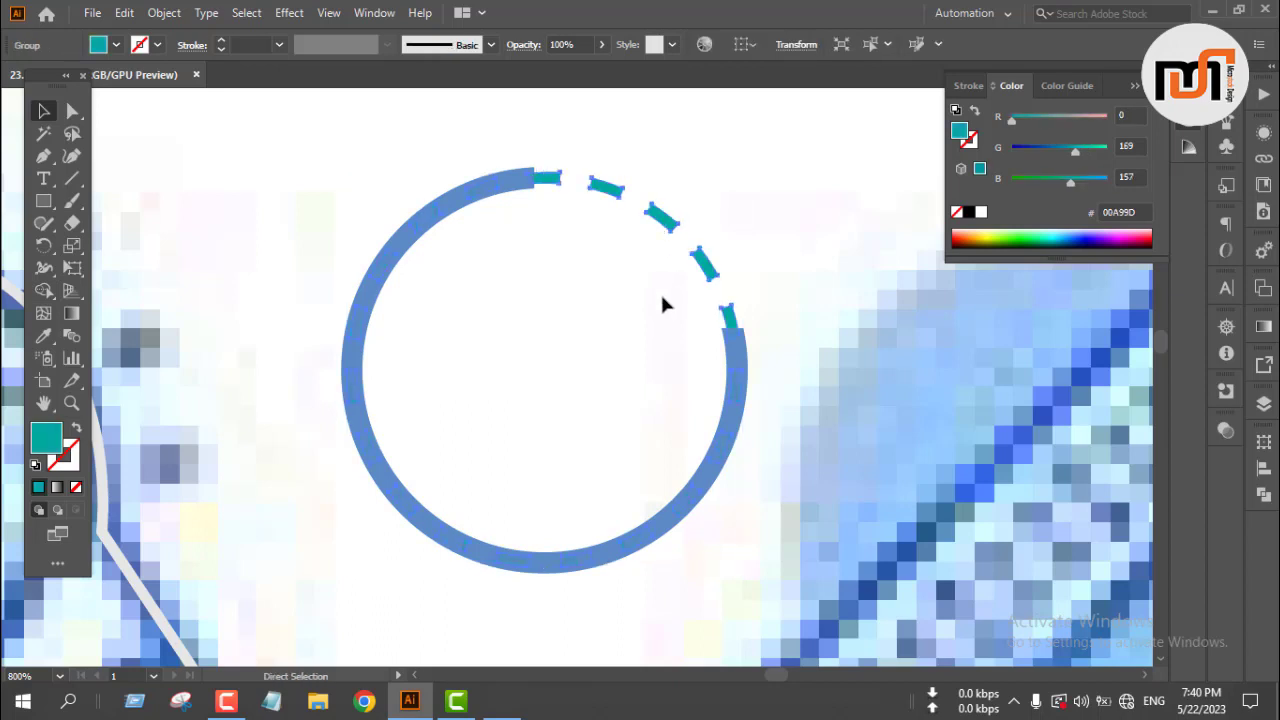
pyautogui.press('v')
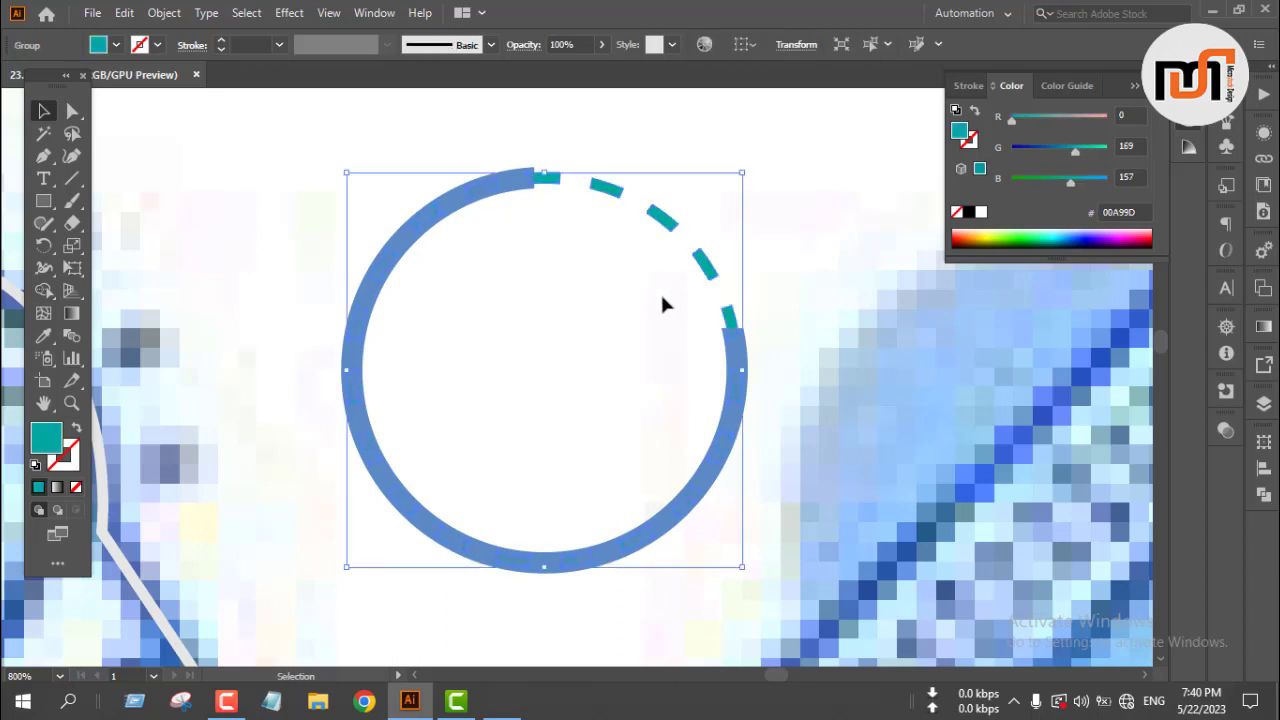
# - Recolour the teal dashes to the ring's blue with the Eyedropper tool
pyautogui.press('i')
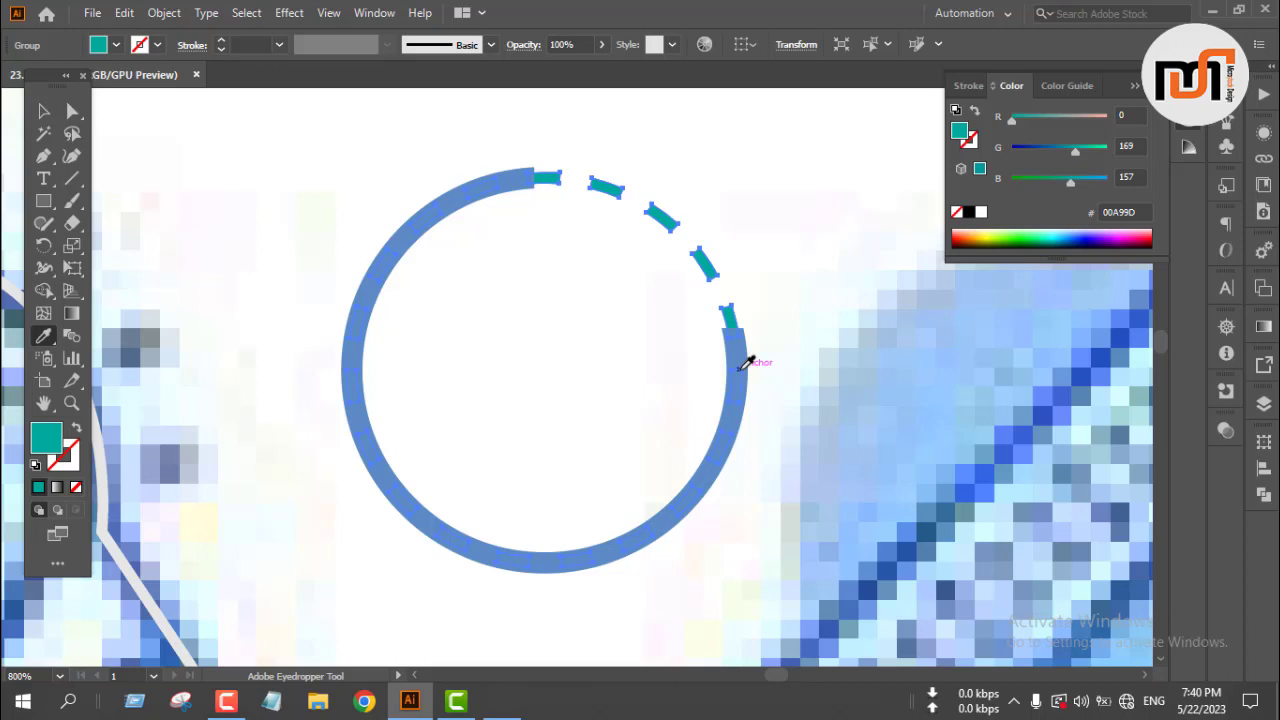
pyautogui.click(743, 364)
pyautogui.press('v')
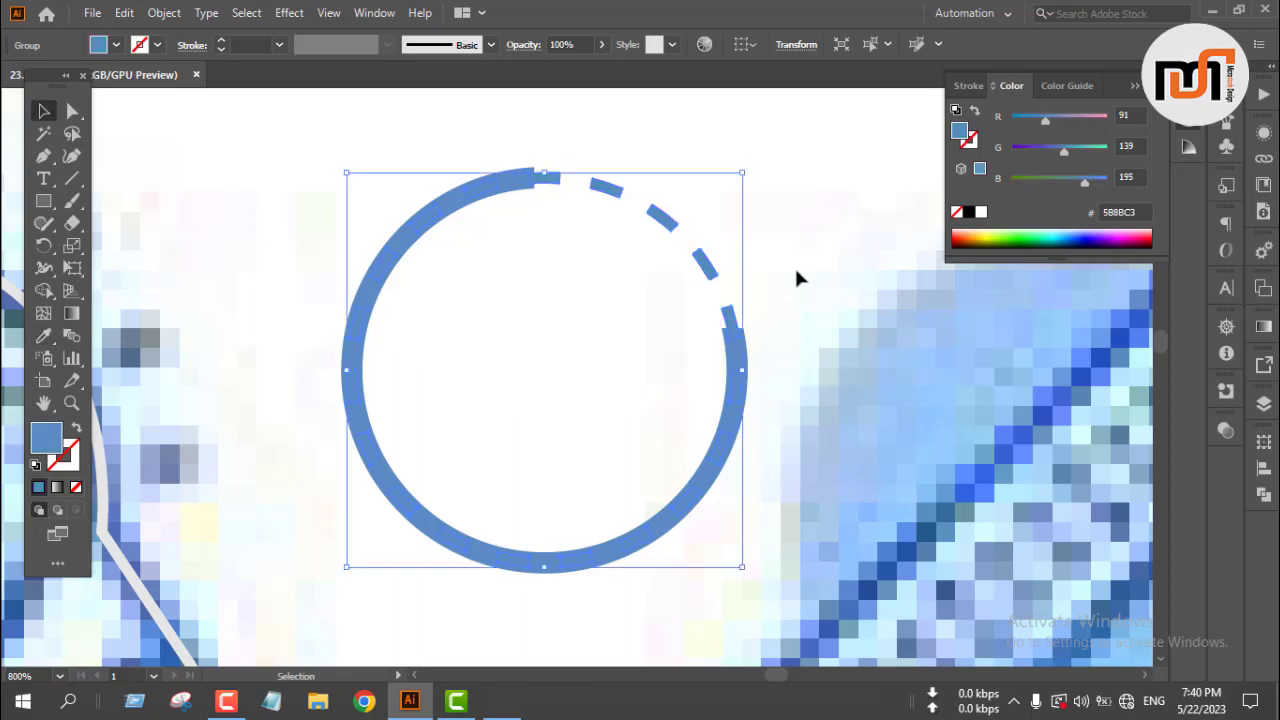
pyautogui.click(795, 268)
# - Copy the open blue ring and clear the selection
pyautogui.click(741, 422)
pyautogui.press('a')
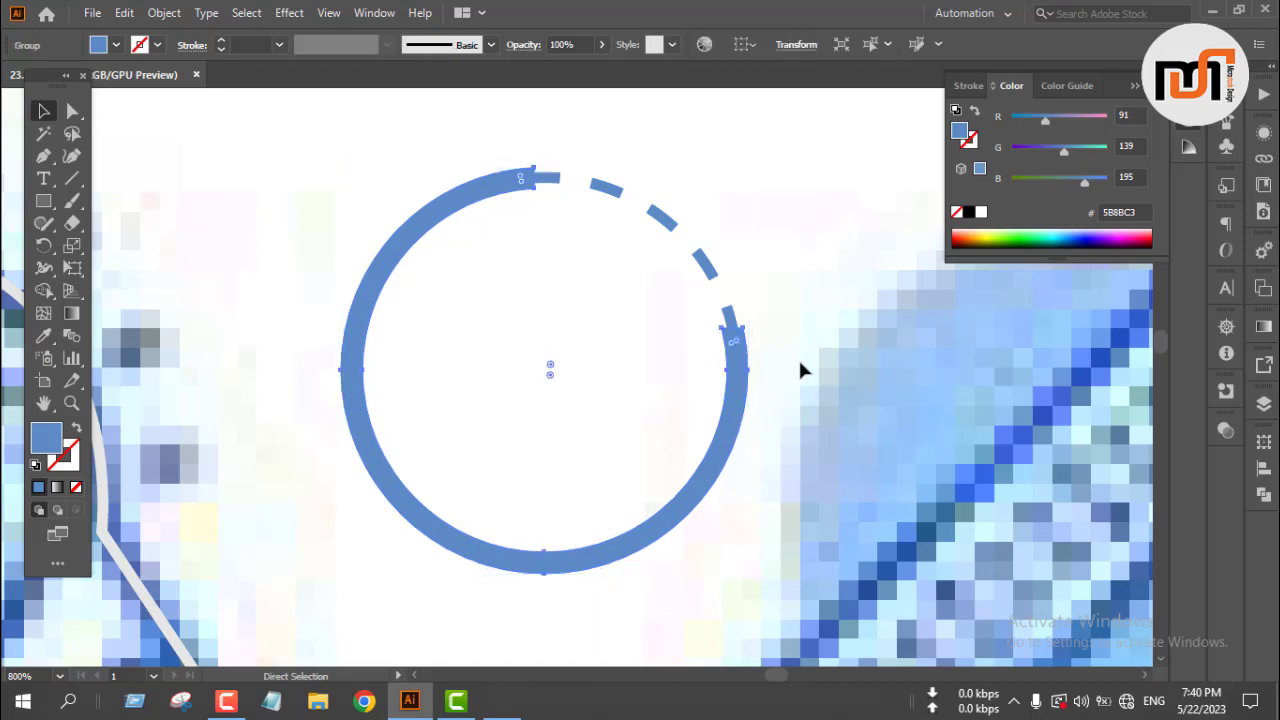
pyautogui.click(800, 370)
pyautogui.press('v')
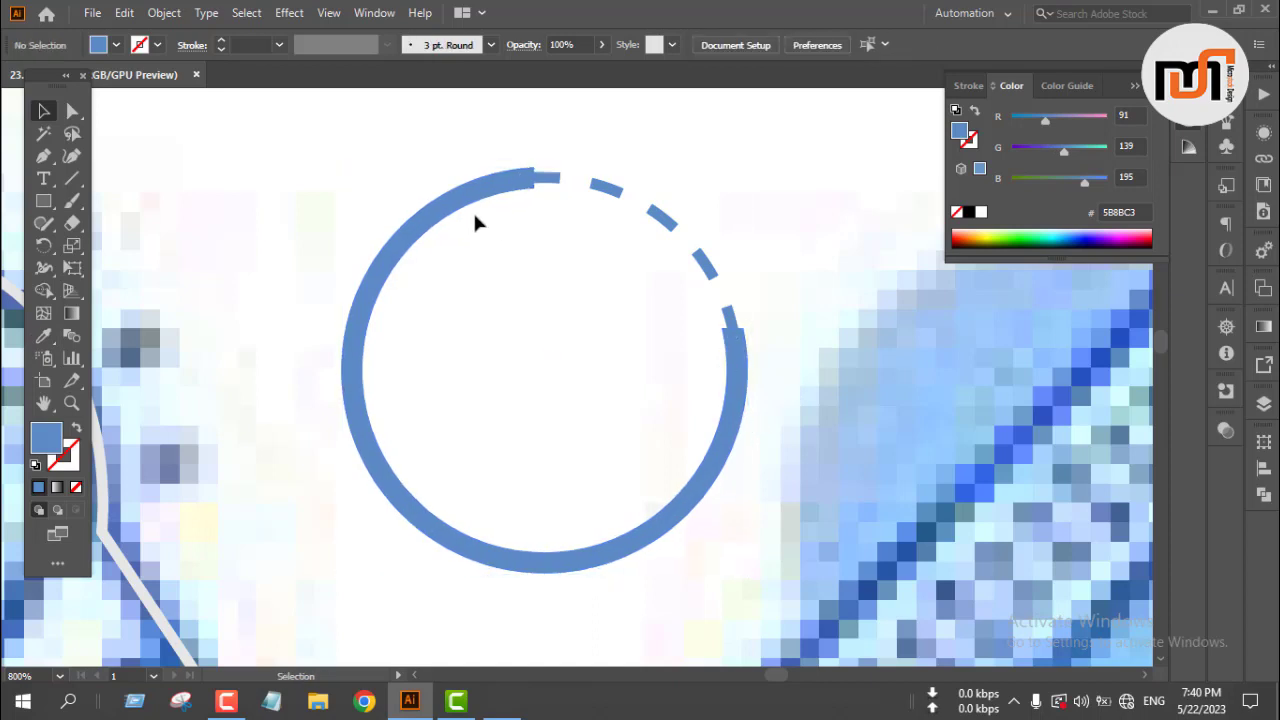
# - Use Shape Builder on the ring and dashes to remove the thick ring and the dashes along its upper-left arc
pyautogui.moveTo(417, 133); pyautogui.dragTo(770, 562)
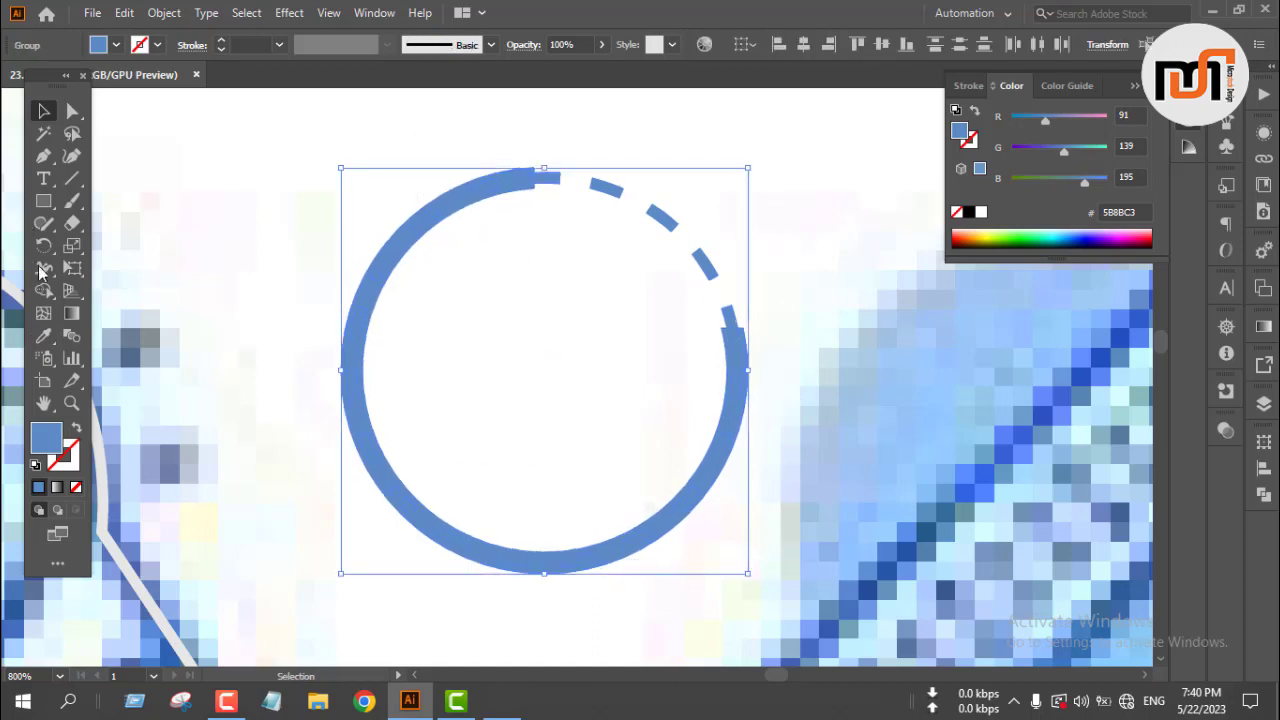
pyautogui.click(43, 290)
pyautogui.moveTo(449, 166)
pyautogui.mouseDown()
pyautogui.moveTo(591, 391)
pyautogui.moveTo(731, 563)
pyautogui.mouseUp()
pyautogui.moveTo(414, 177); pyautogui.dragTo(480, 280)
pyautogui.moveTo(352, 243); pyautogui.dragTo(430, 308)
pyautogui.moveTo(334, 286); pyautogui.dragTo(388, 360)
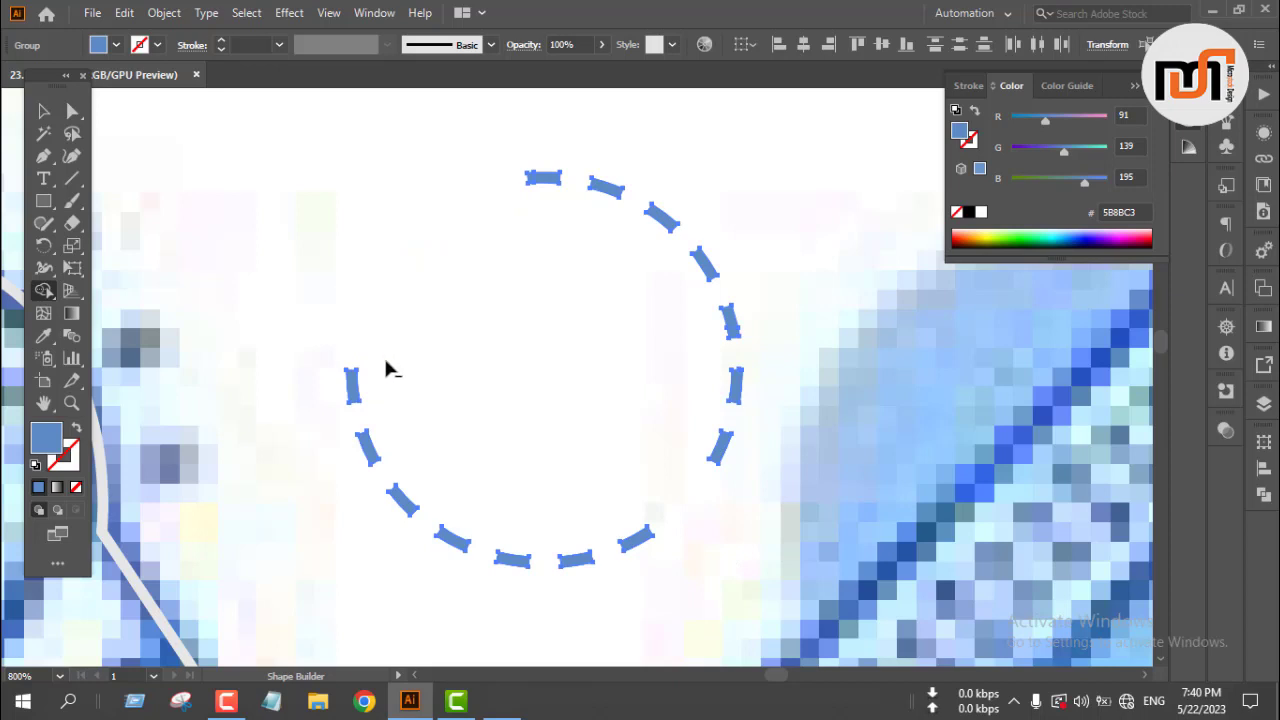
# - Remove the dashes along the circle's lower-left and bottom arc with the Shape Builder tool
pyautogui.moveTo(320, 391); pyautogui.dragTo(388, 384)
pyautogui.moveTo(425, 437); pyautogui.dragTo(340, 470)
pyautogui.moveTo(400, 476)
pyautogui.mouseDown()
pyautogui.moveTo(389, 526)
pyautogui.moveTo(449, 564)
pyautogui.mouseUp()
pyautogui.moveTo(513, 538); pyautogui.dragTo(516, 594)
pyautogui.moveTo(589, 536); pyautogui.dragTo(581, 571)
pyautogui.moveTo(633, 524); pyautogui.dragTo(668, 552)
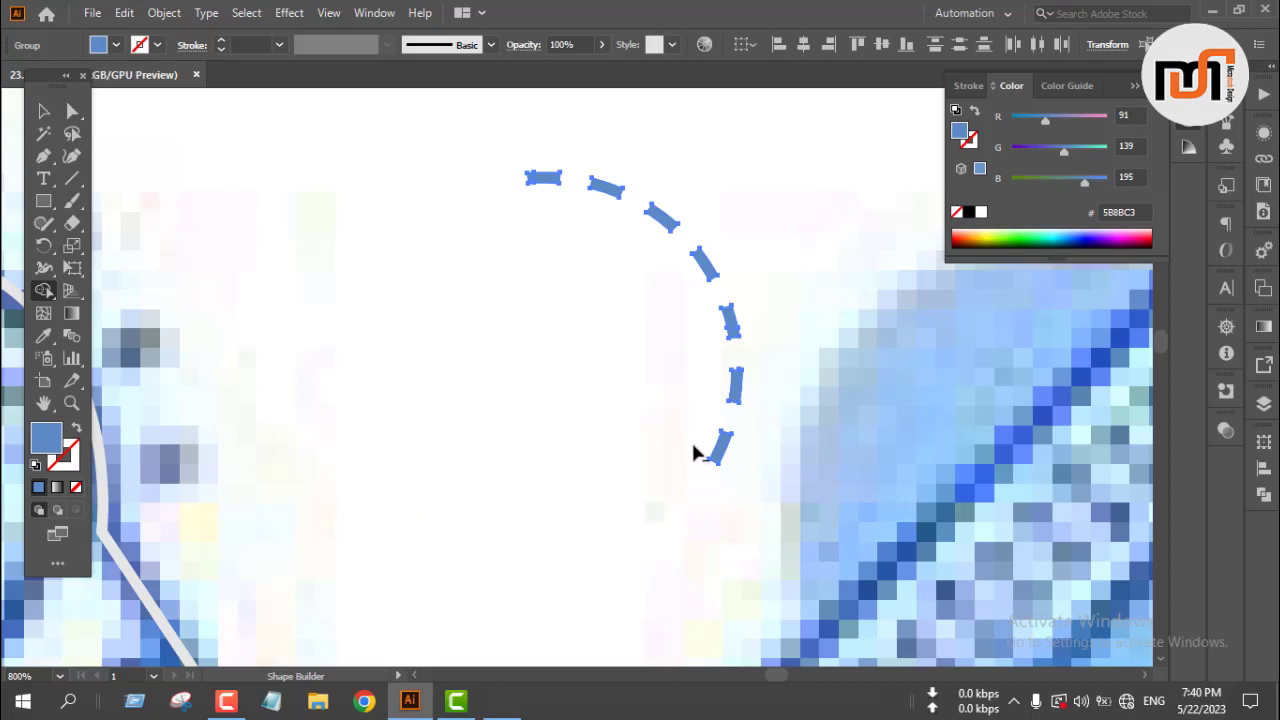
# - Remove the dashes on the circle's right side and at its very top, keeping only the three upper-right ones
pyautogui.moveTo(694, 447); pyautogui.dragTo(738, 454)
pyautogui.moveTo(740, 382); pyautogui.dragTo(763, 378)
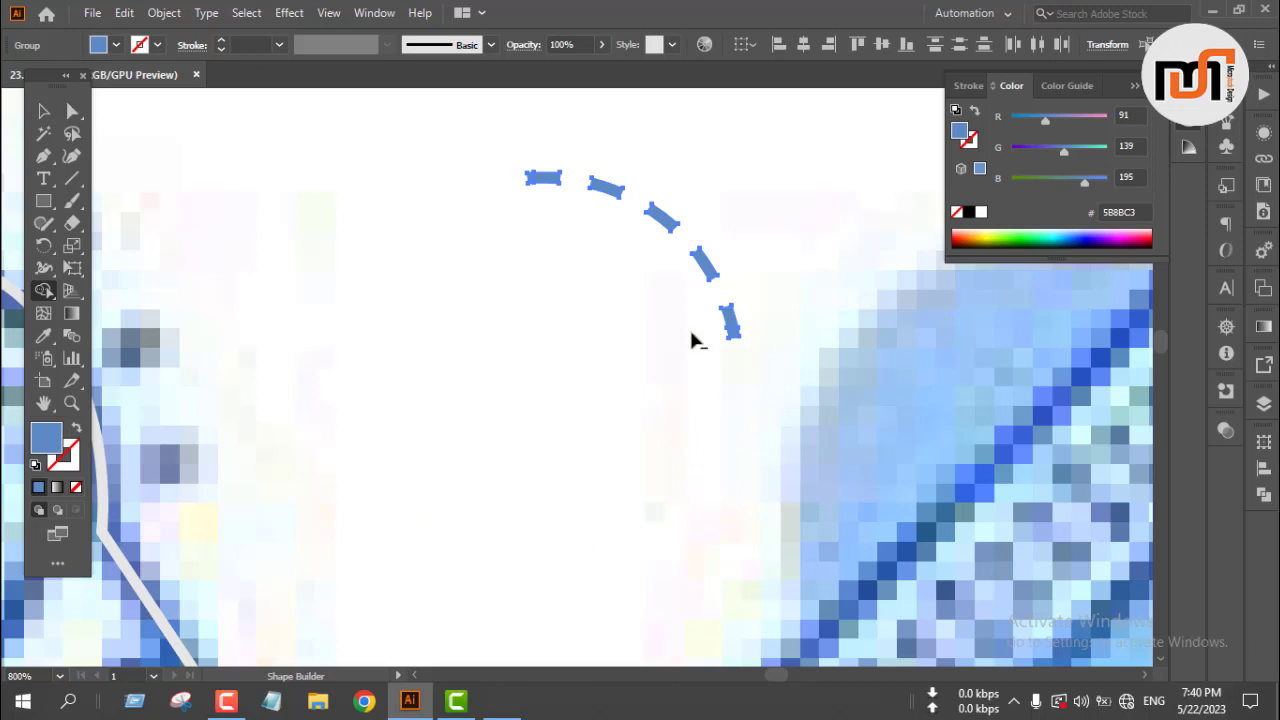
pyautogui.moveTo(731, 326)
pyautogui.mouseDown()
pyautogui.moveTo(712, 312)
pyautogui.moveTo(757, 335)
pyautogui.mouseUp()
pyautogui.moveTo(534, 163); pyautogui.dragTo(548, 224)
pyautogui.moveTo(531, 177); pyautogui.dragTo(540, 205)
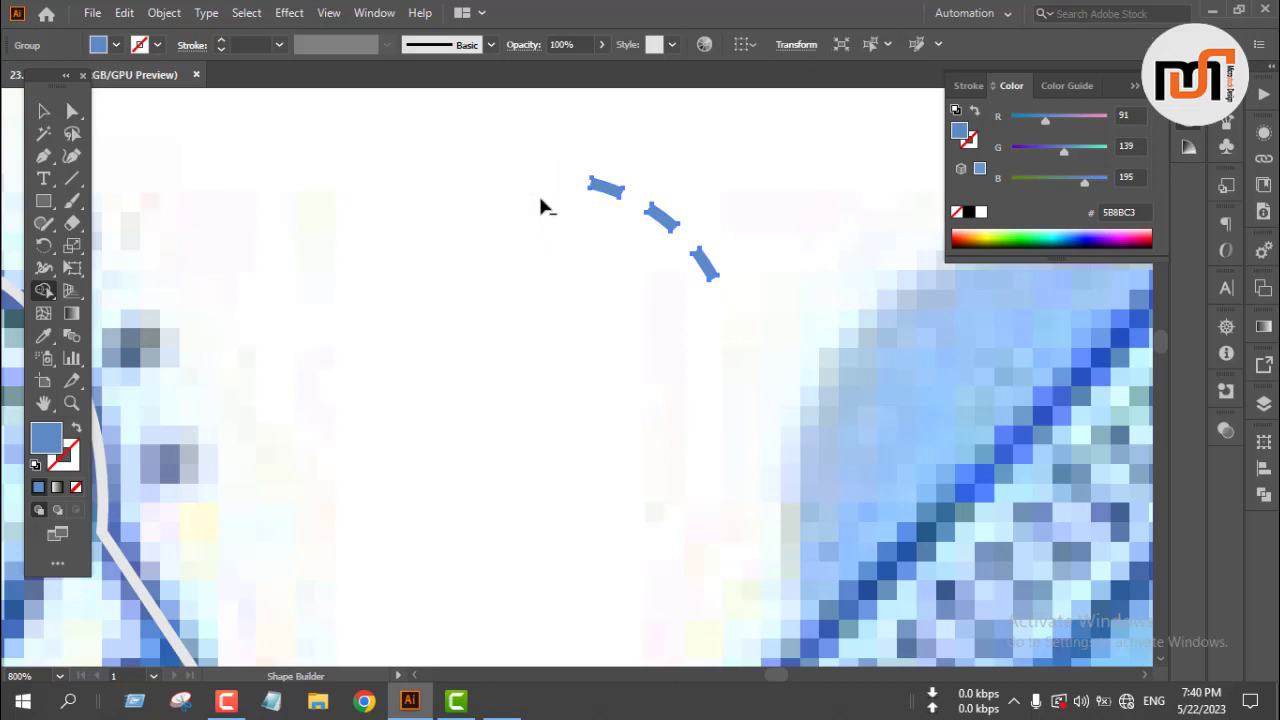
pyautogui.press('v')
pyautogui.click(434, 304)
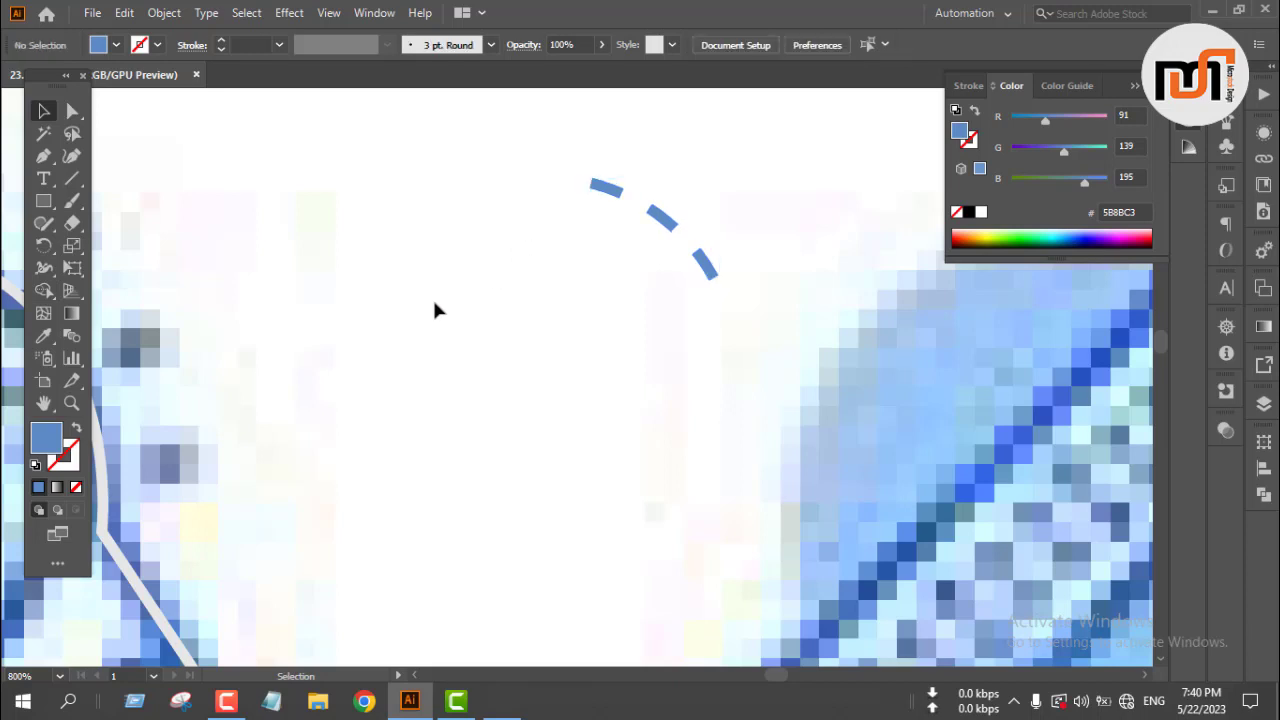
# - Bring the intact open blue ring back in place and group it with the three dashes
pyautogui.hotkey('ctrl', 'alt', '3')
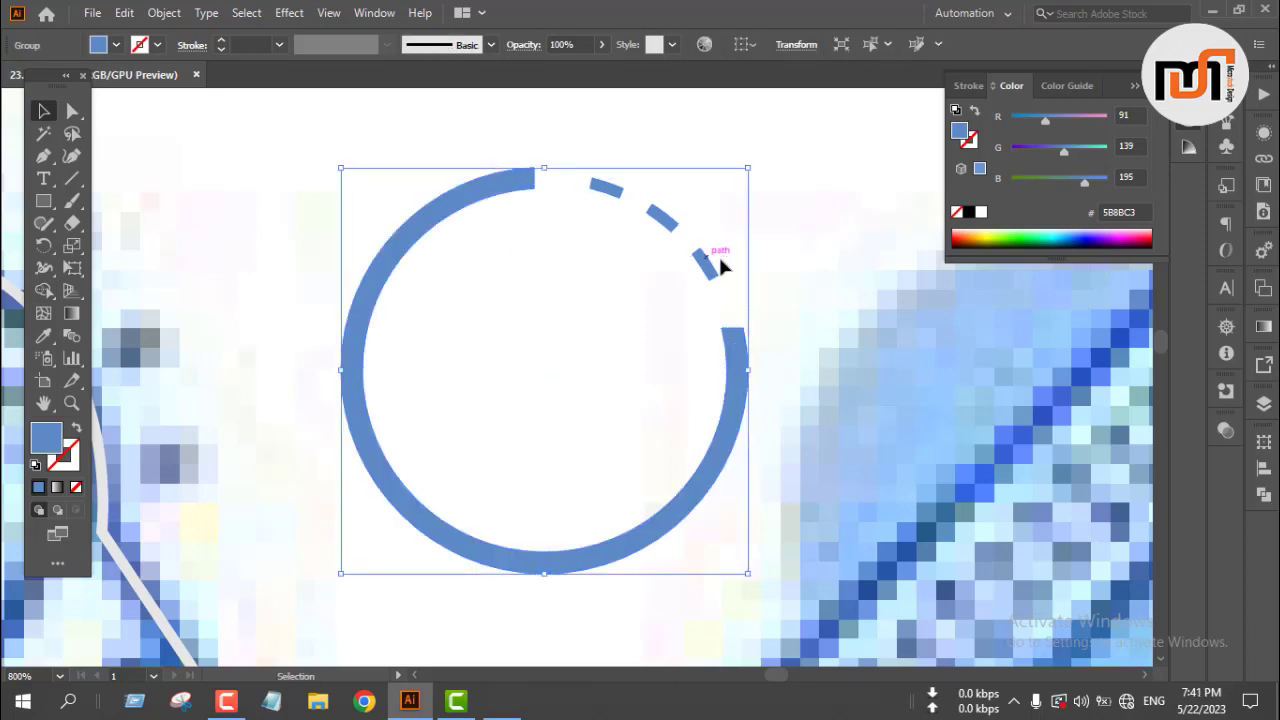
pyautogui.click(797, 267)
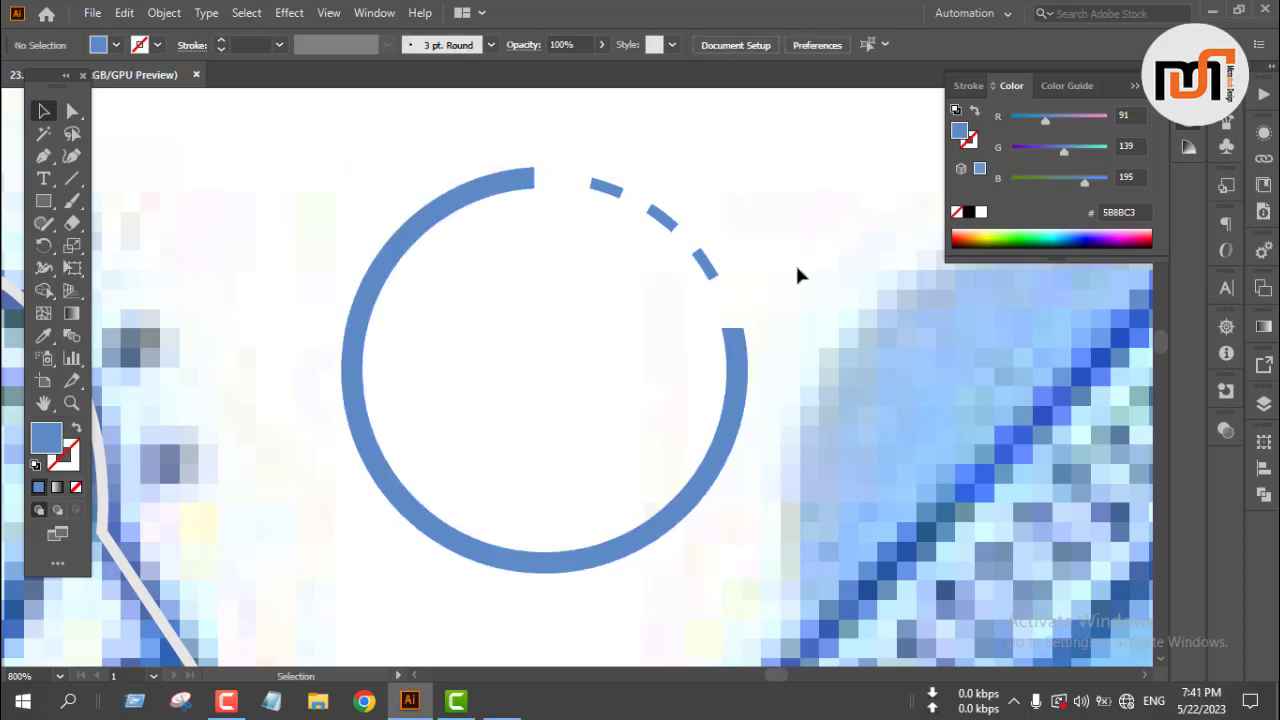
pyautogui.click(486, 191)
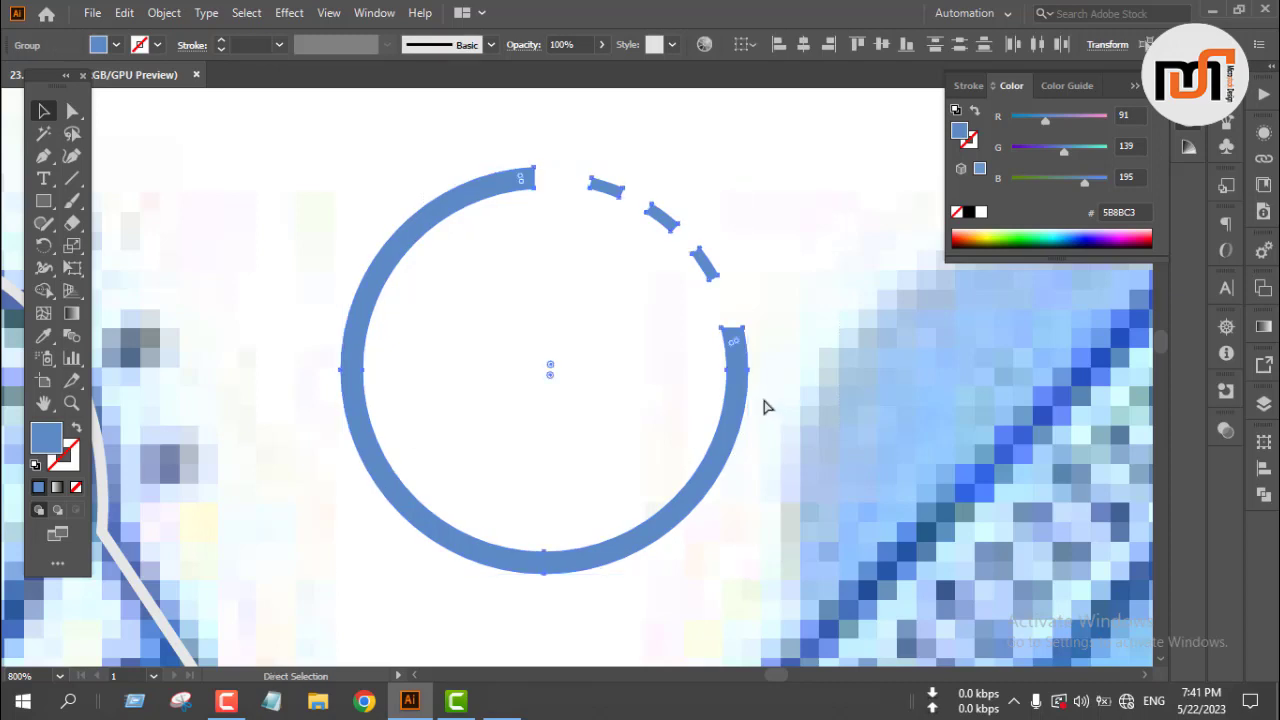
pyautogui.hotkey('ctrl', 'g')
pyautogui.click(796, 294)
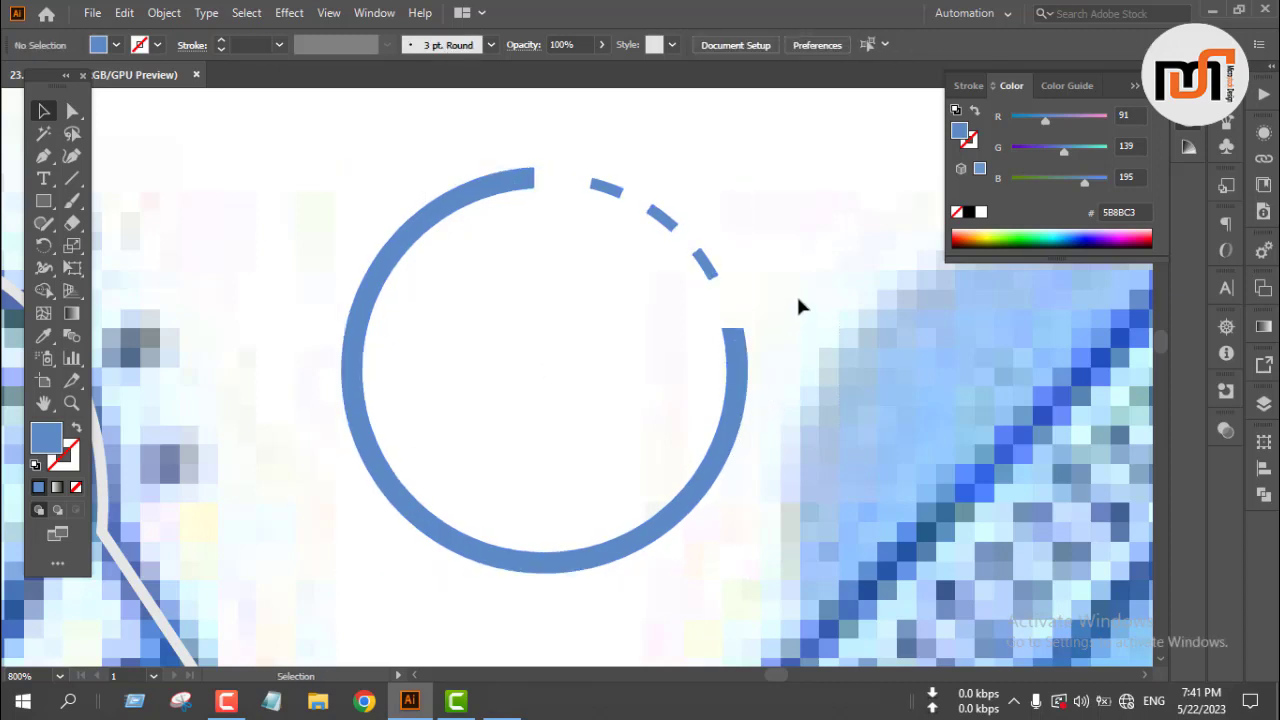
pyautogui.hotkey('ctrl', 'a')
pyautogui.click(808, 262)
# - Select the upper-left corner anchor of the first dash beside the ring's top gap
pyautogui.scroll(3, 599, 200)
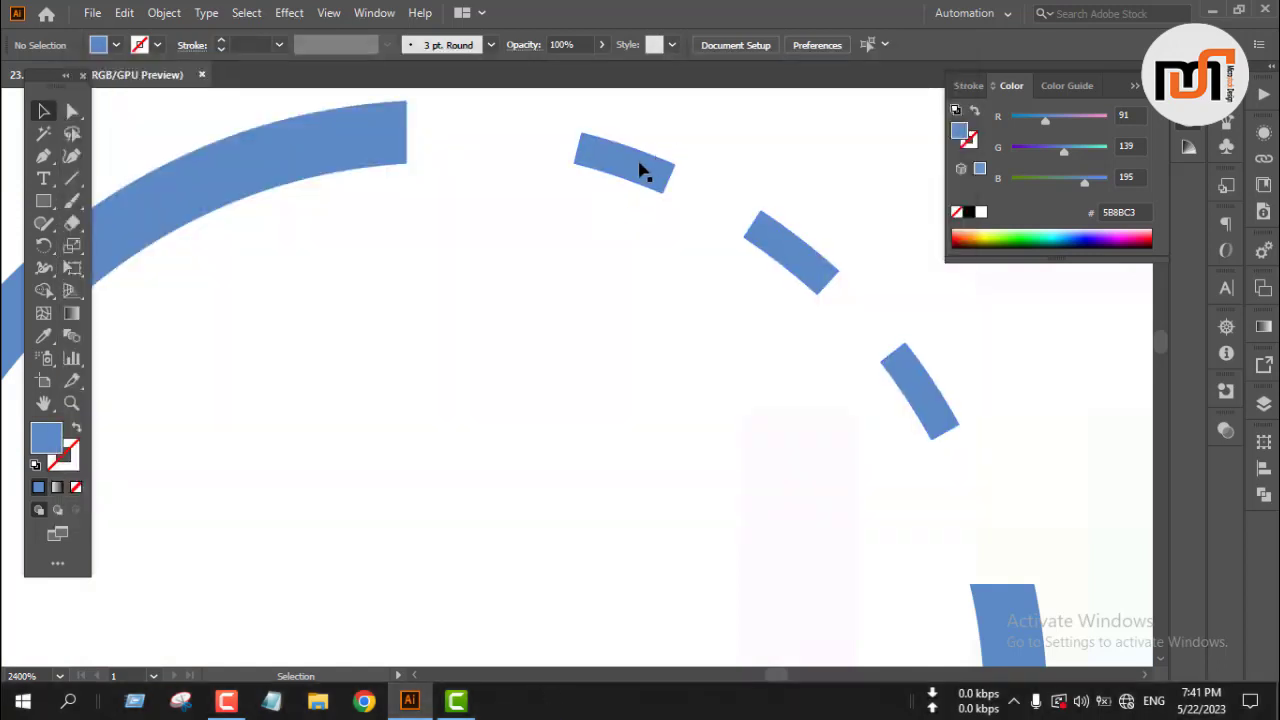
pyautogui.press('a')
pyautogui.click(640, 170)
pyautogui.click(577, 139)
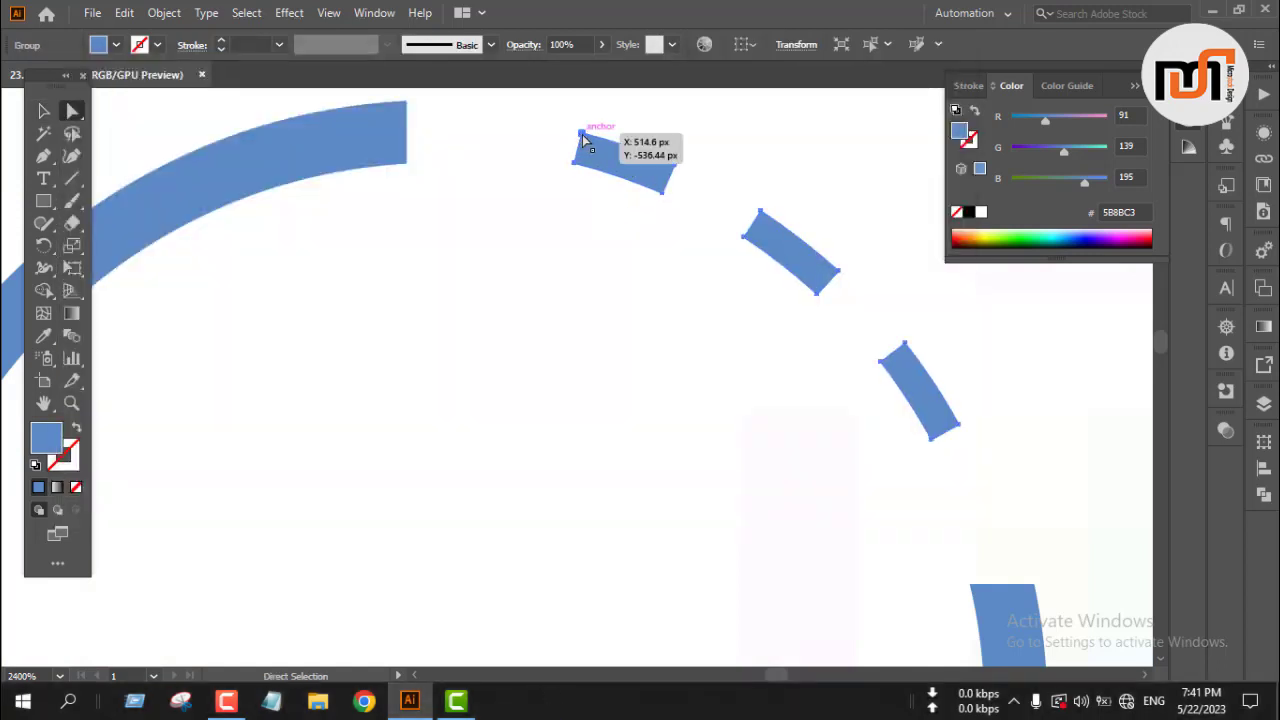
pyautogui.press('v')
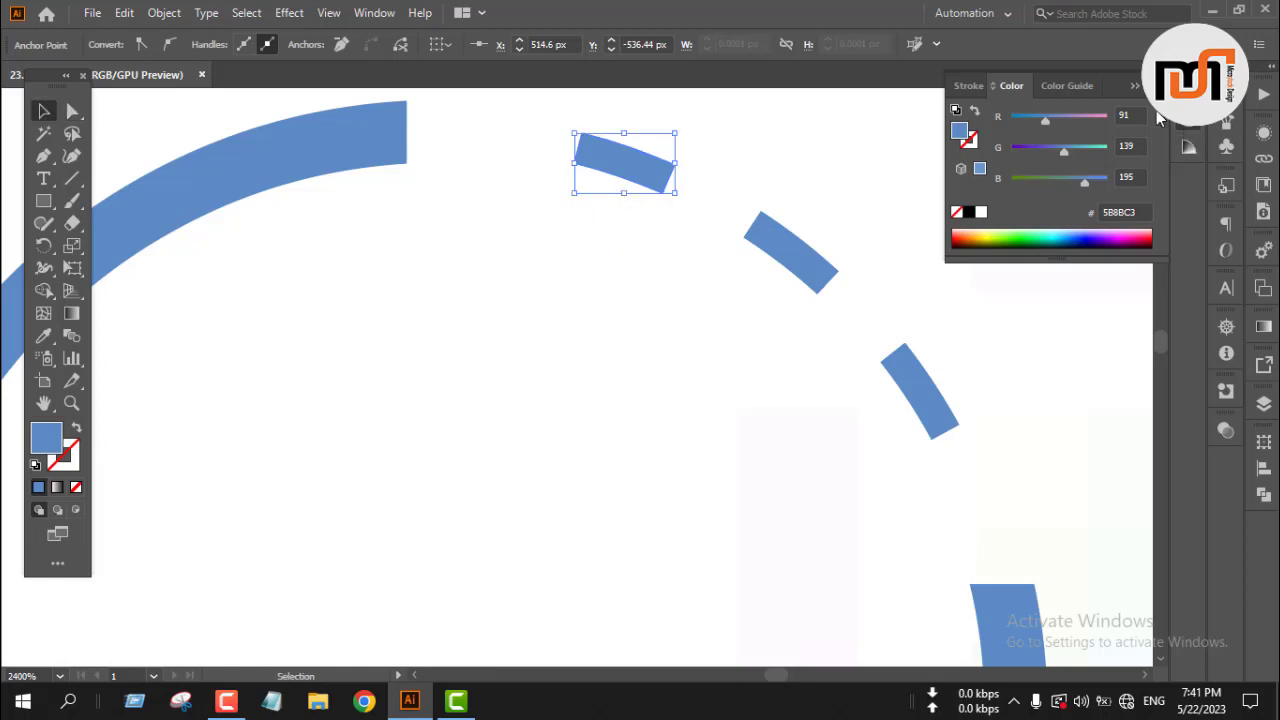
pyautogui.click(1134, 88)
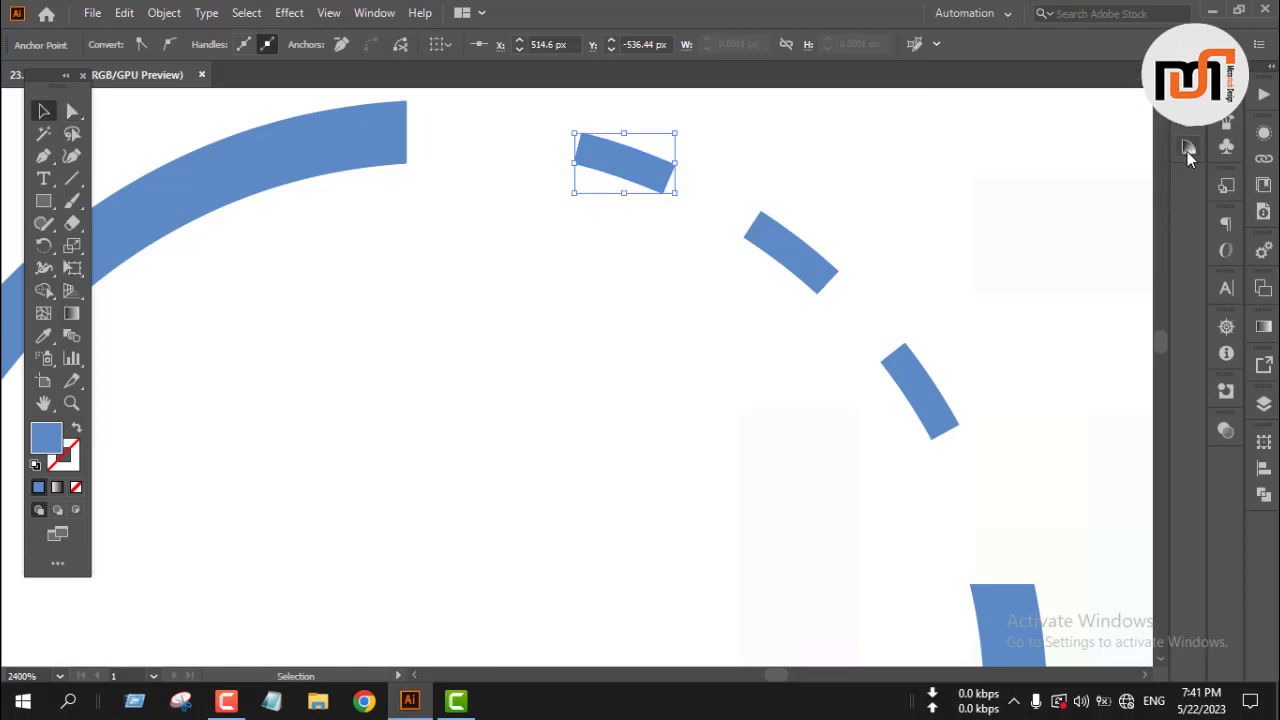
pyautogui.click(1188, 96)
pyautogui.click(1188, 96)
pyautogui.click(1226, 96)
pyautogui.click(1226, 96)
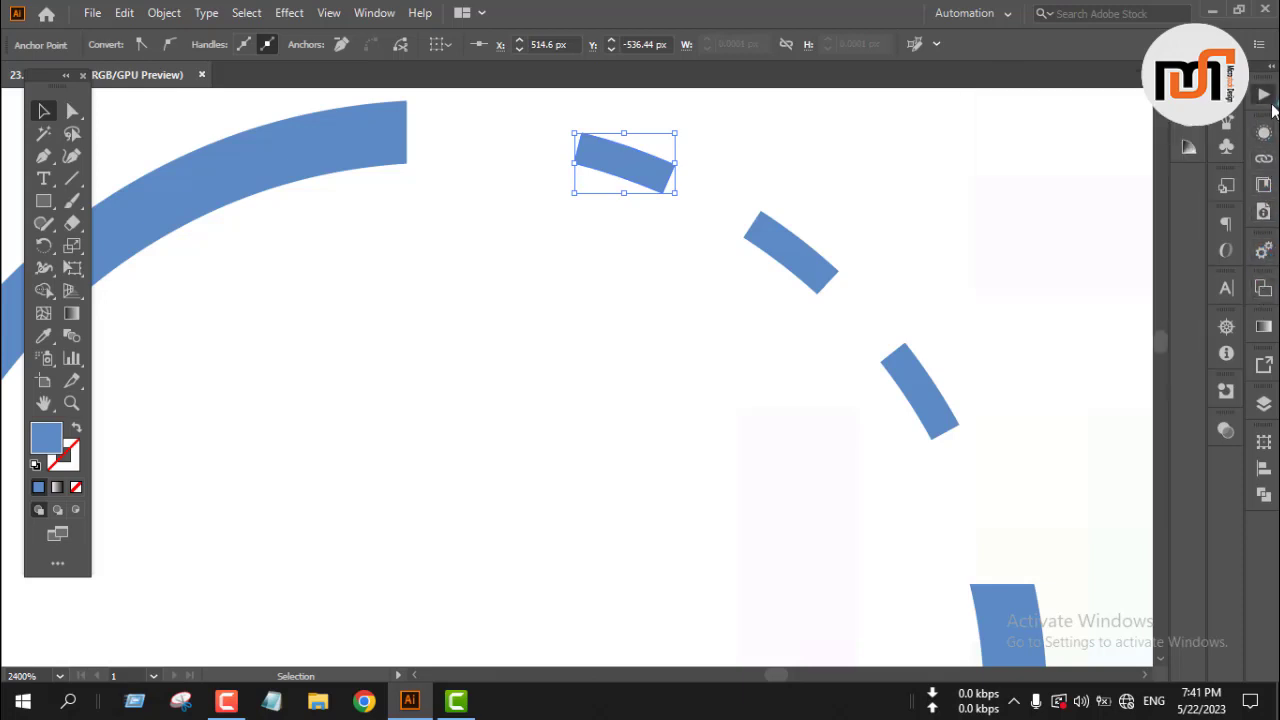
pyautogui.click(1271, 104)
pyautogui.click(1271, 104)
pyautogui.click(1271, 104)
pyautogui.click(1271, 104)
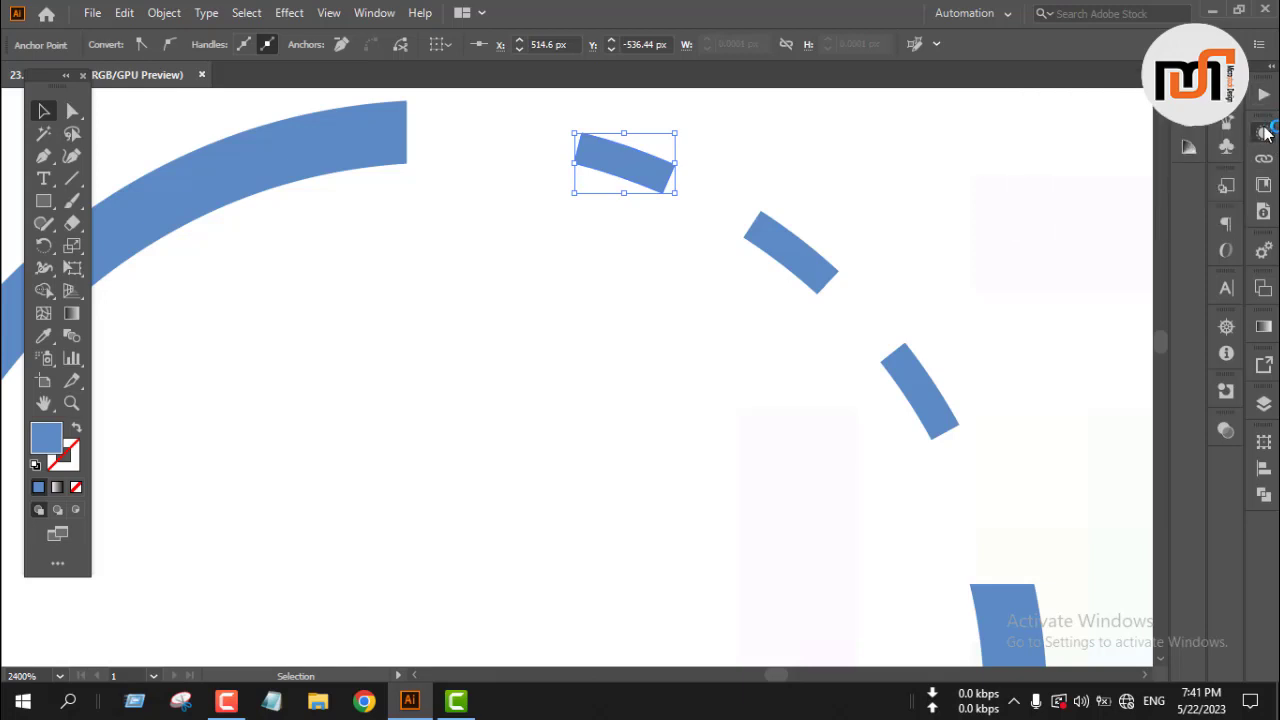
pyautogui.click(1266, 133)
pyautogui.click(1266, 133)
pyautogui.click(1272, 160)
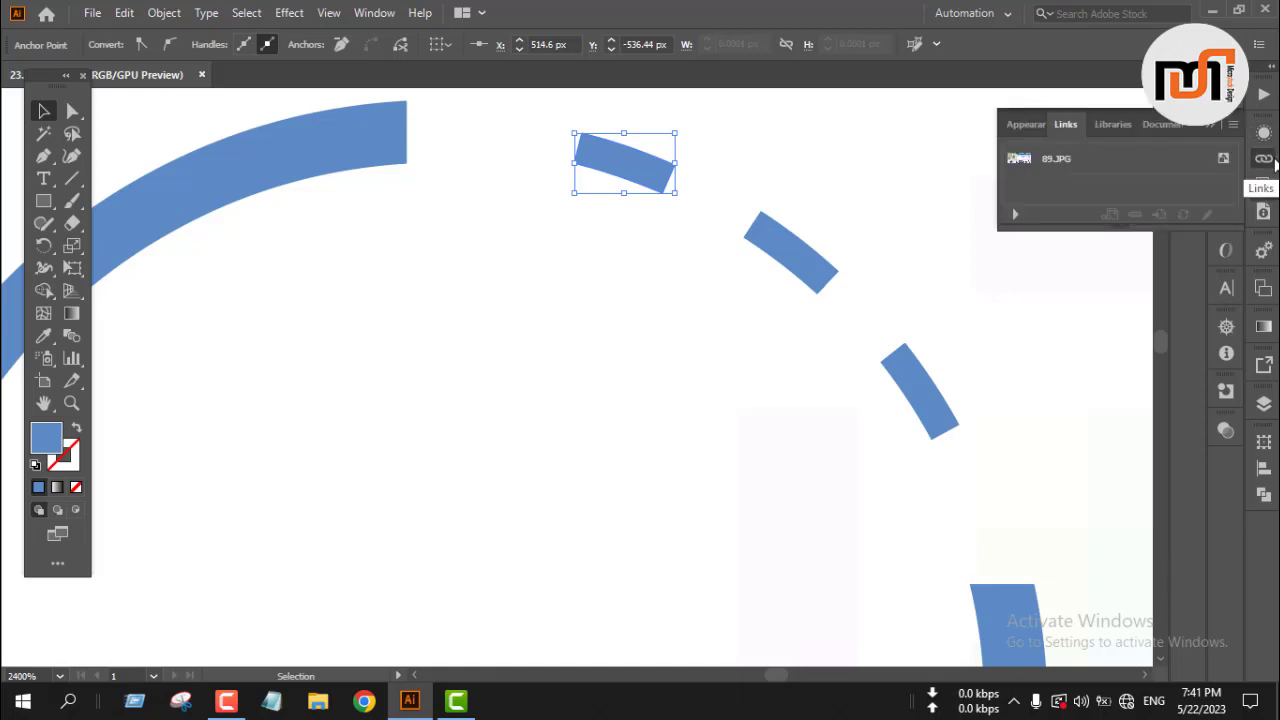
pyautogui.click(1266, 158)
pyautogui.click(1228, 187)
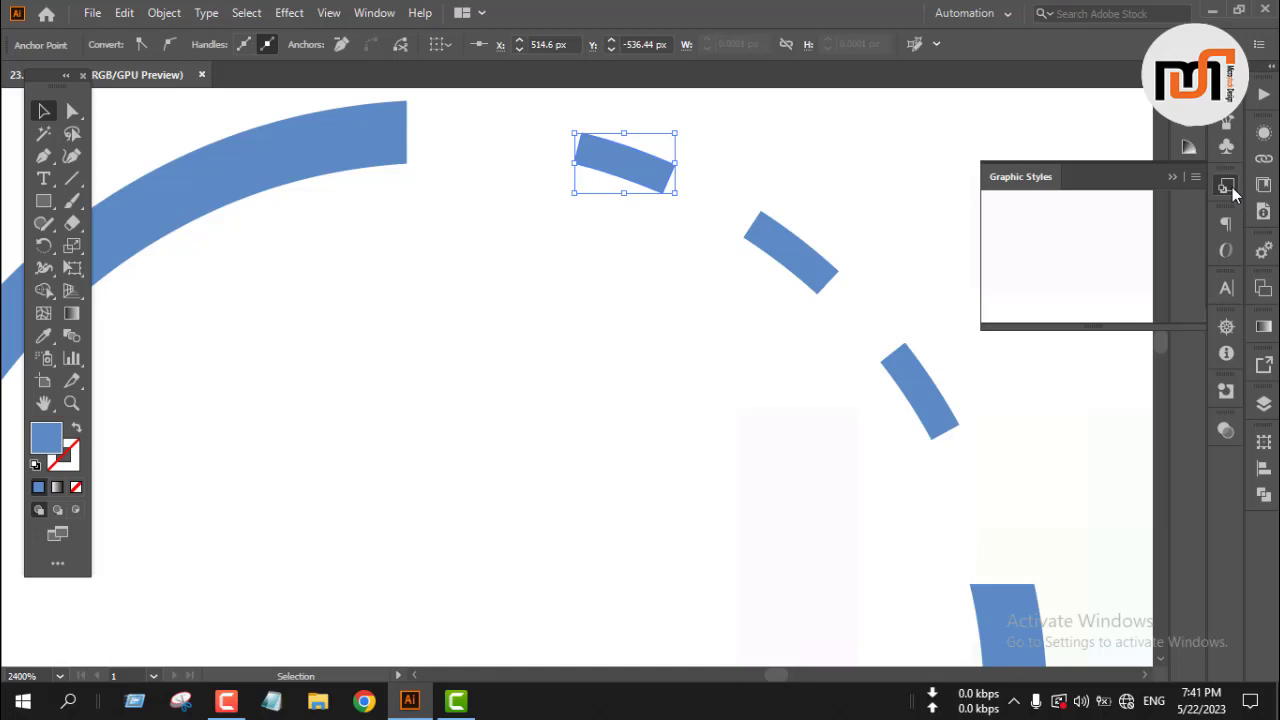
pyautogui.click(1228, 187)
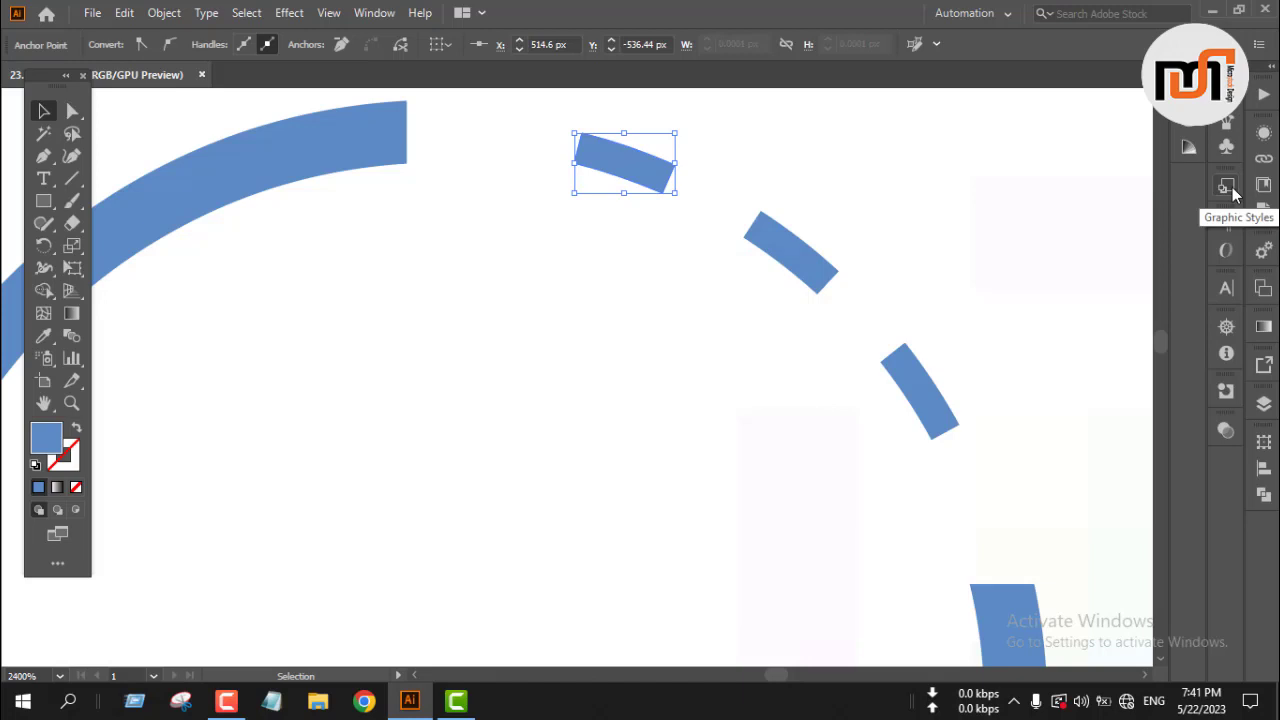
pyautogui.click(1231, 192)
pyautogui.click(1229, 193)
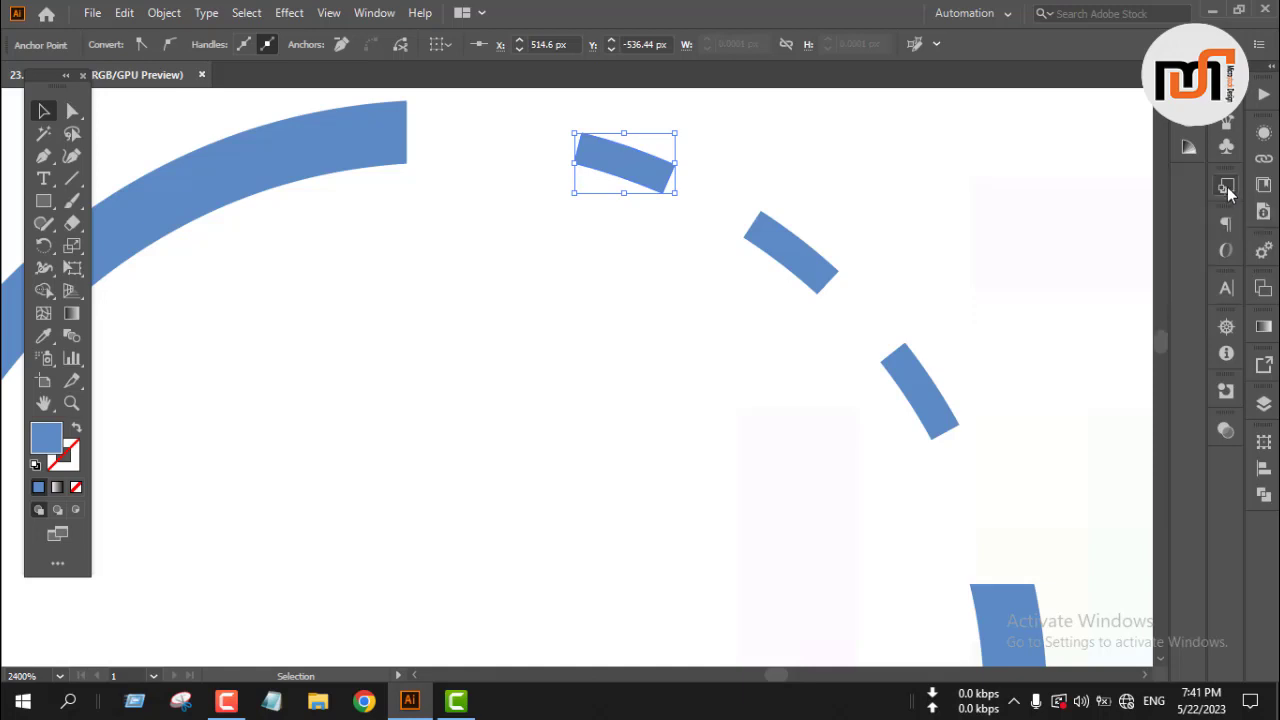
pyautogui.click(1226, 224)
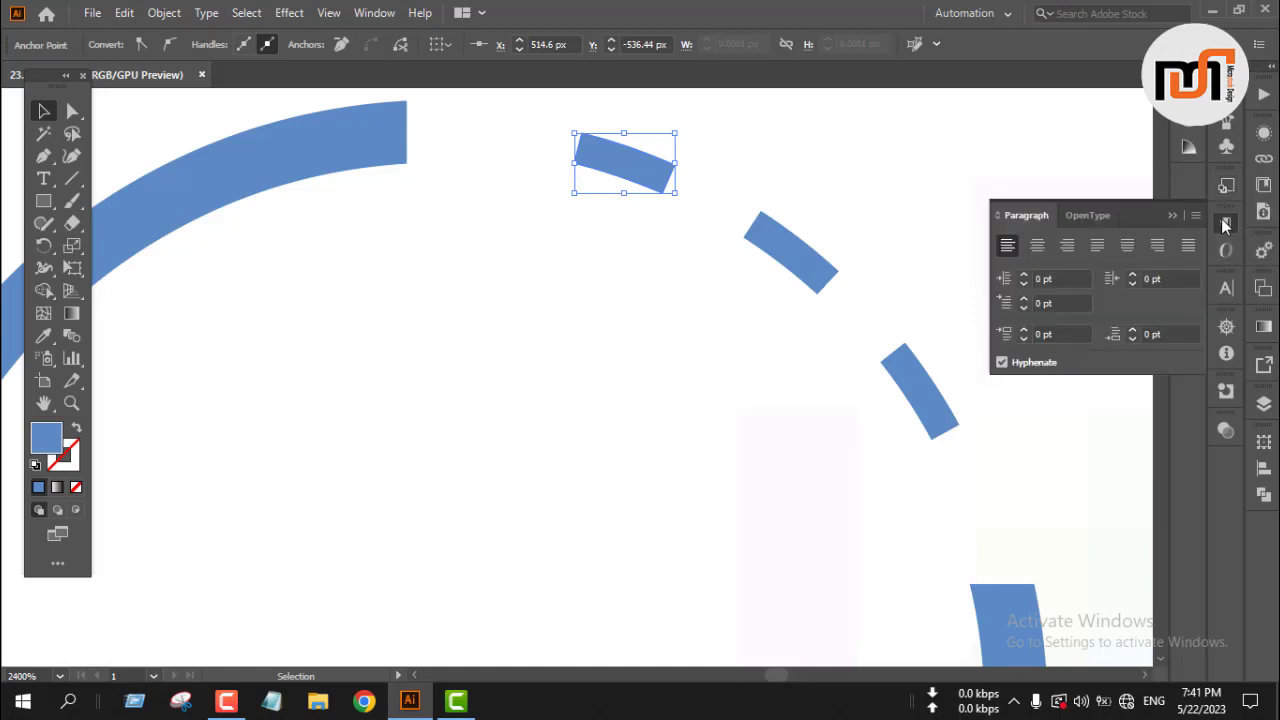
pyautogui.click(1226, 224)
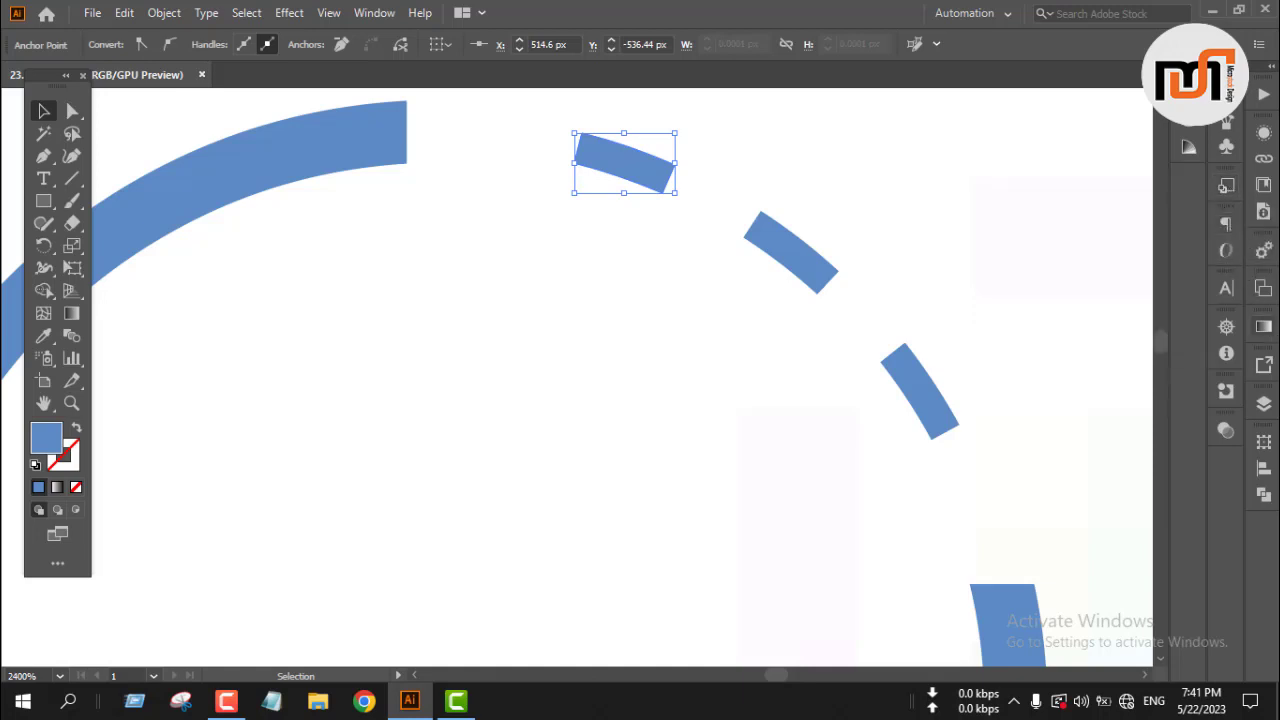
pyautogui.click(1225, 330)
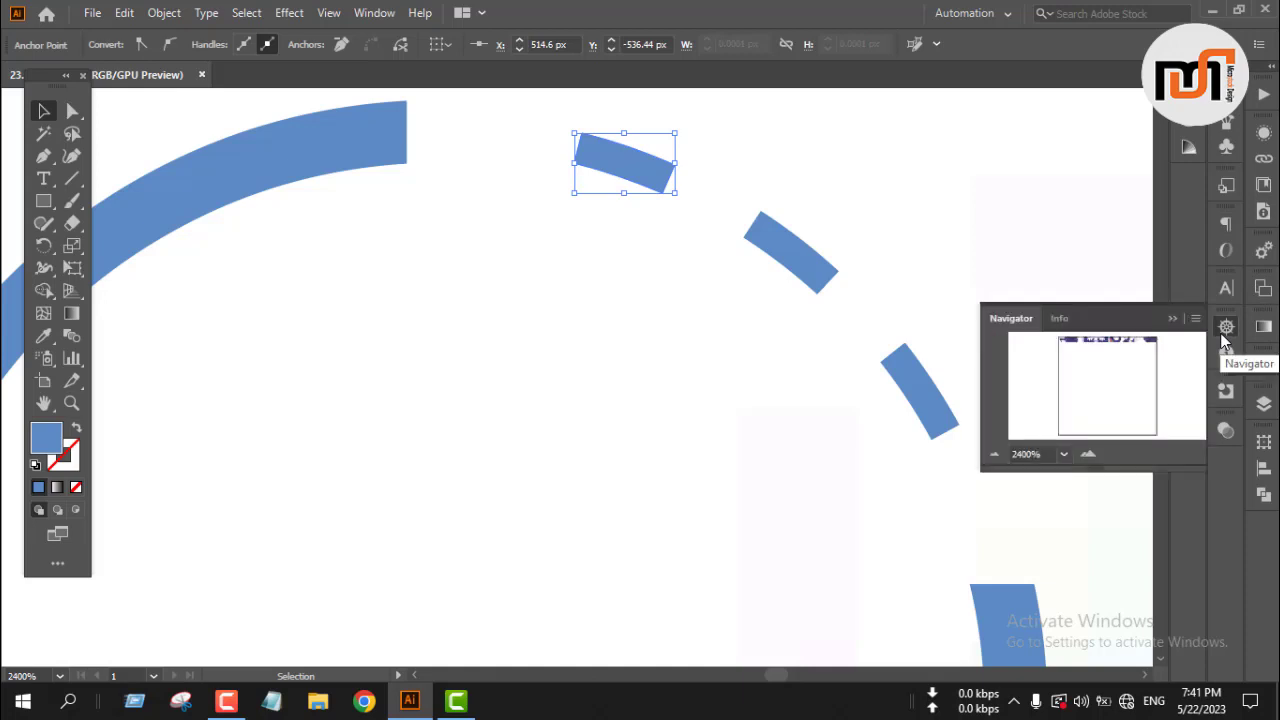
pyautogui.click(1222, 333)
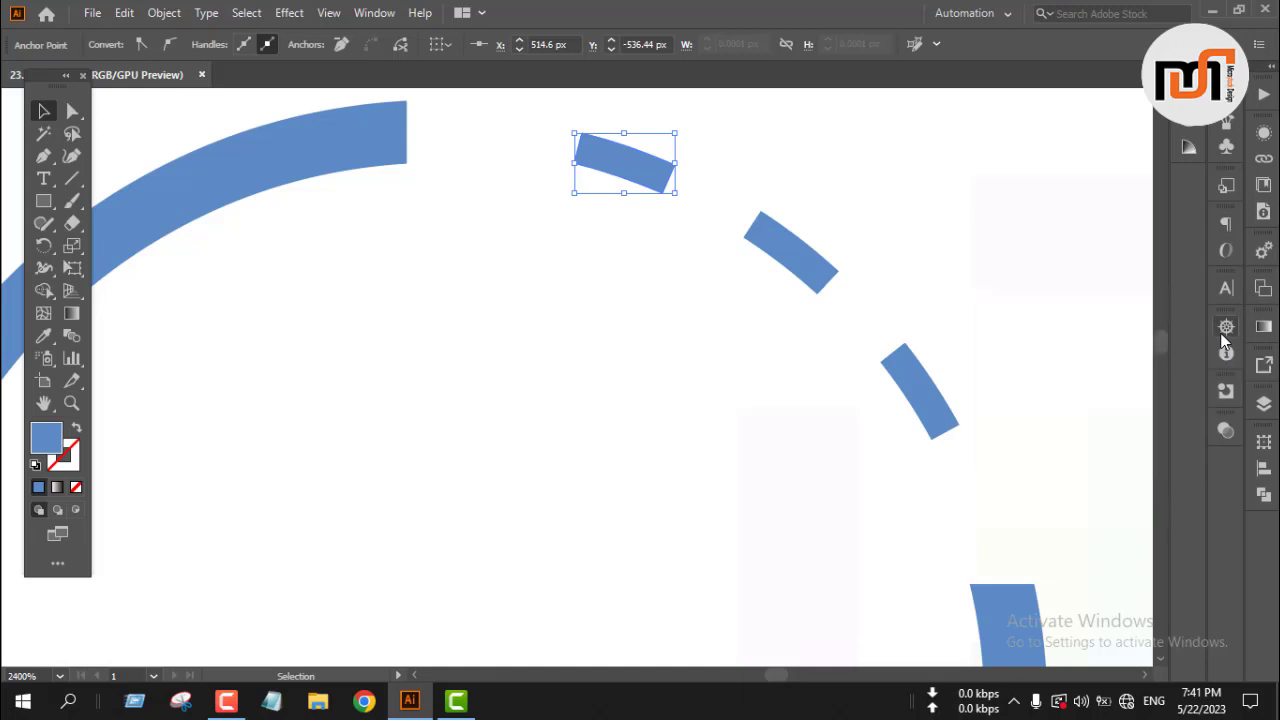
pyautogui.click(1264, 292)
pyautogui.click(1264, 292)
pyautogui.click(1264, 403)
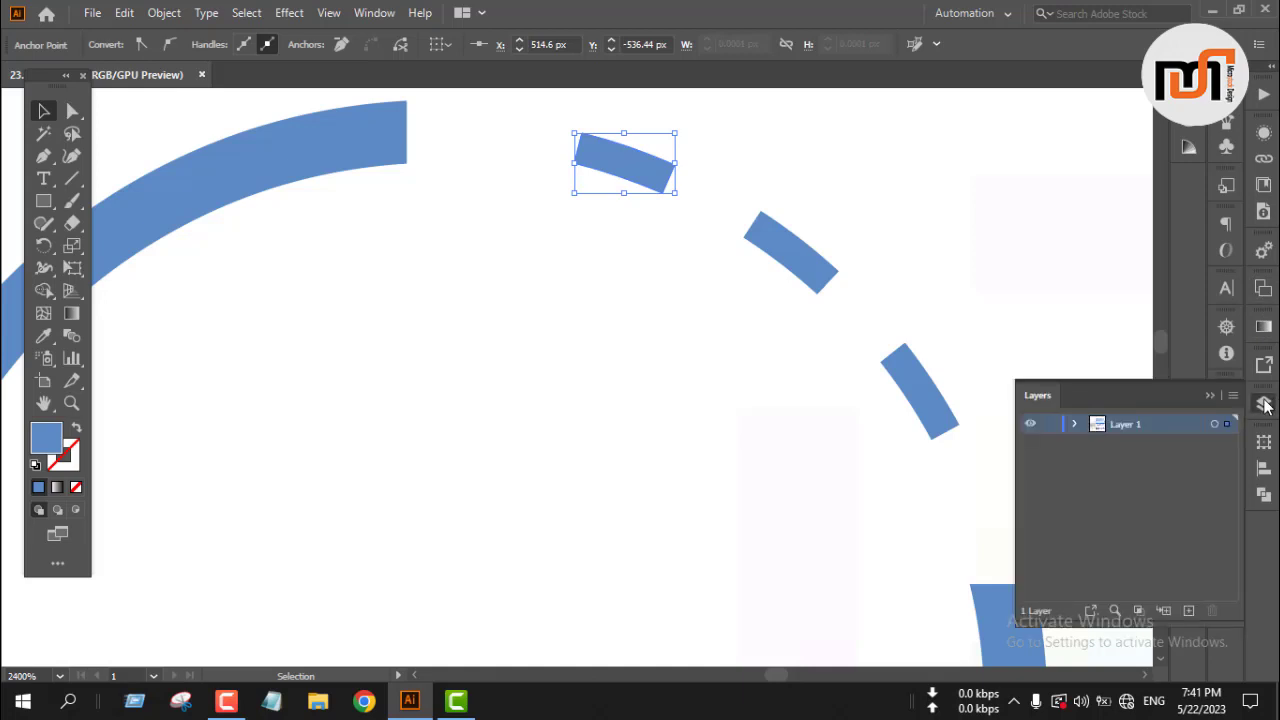
pyautogui.click(1264, 403)
# - Turn on the Scale Strokes & Effects option in the transform settings
pyautogui.click(1264, 442)
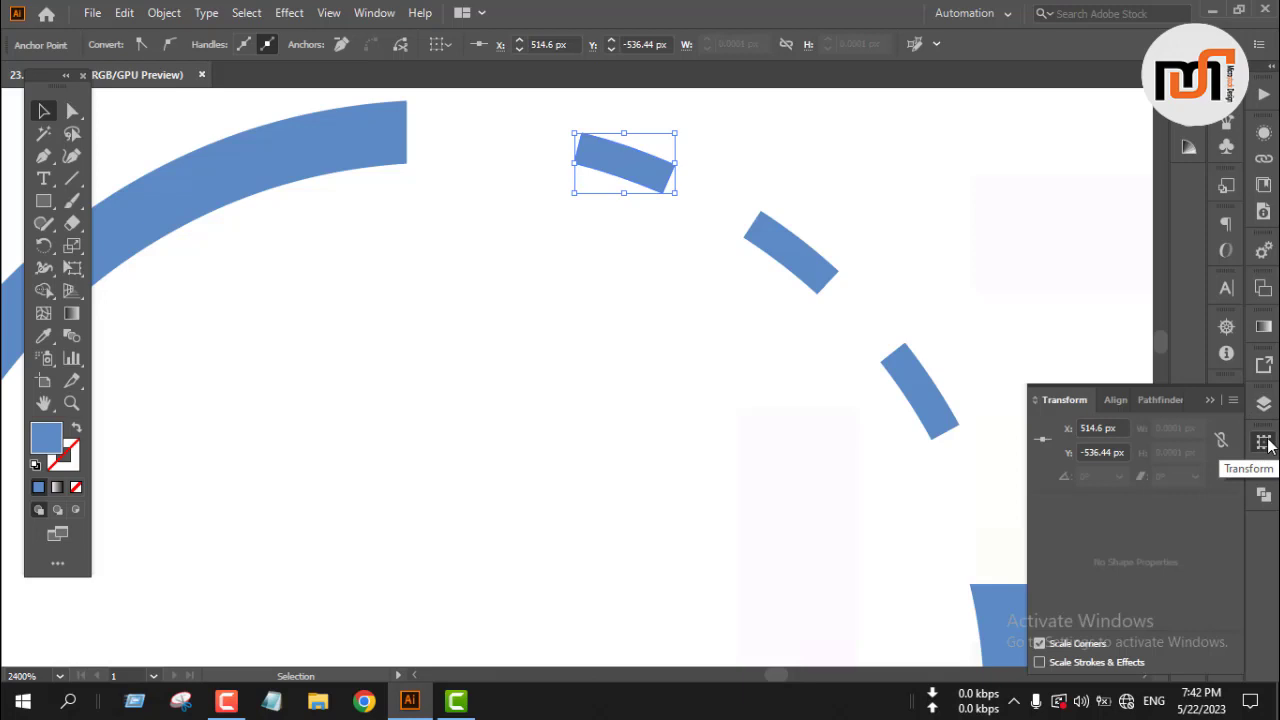
pyautogui.click(1113, 400)
pyautogui.click(1166, 437)
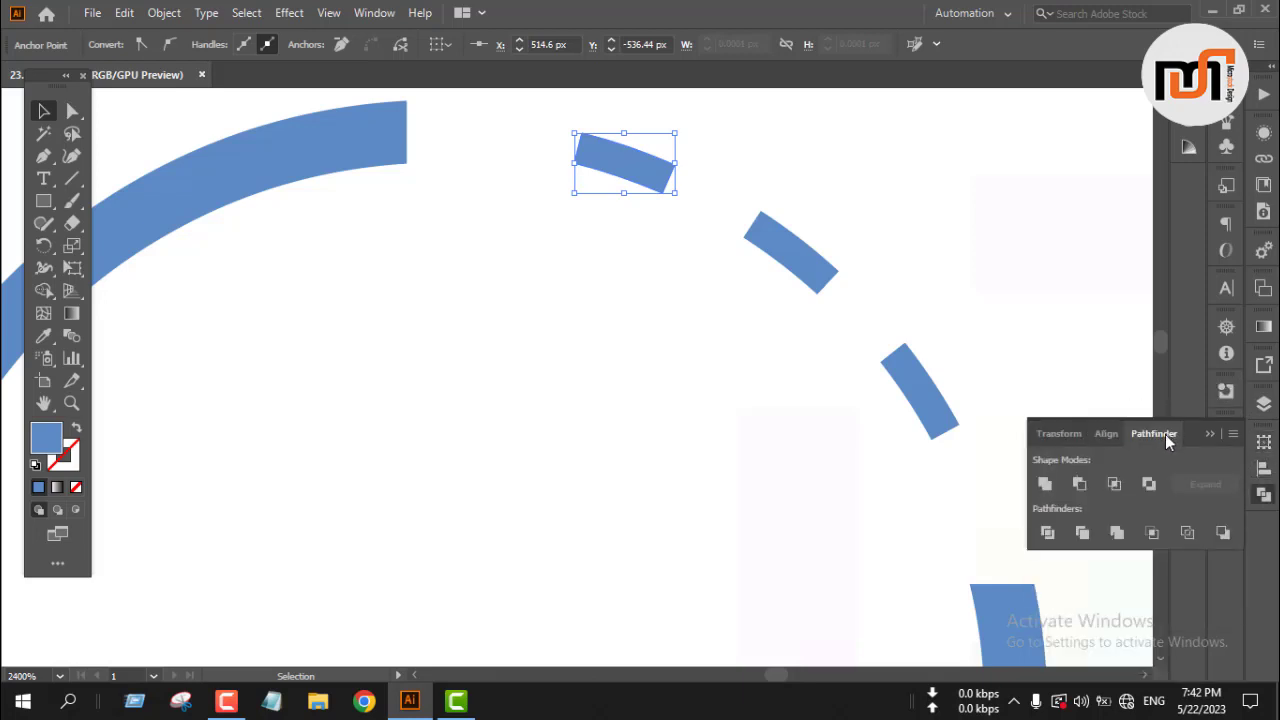
pyautogui.click(1056, 436)
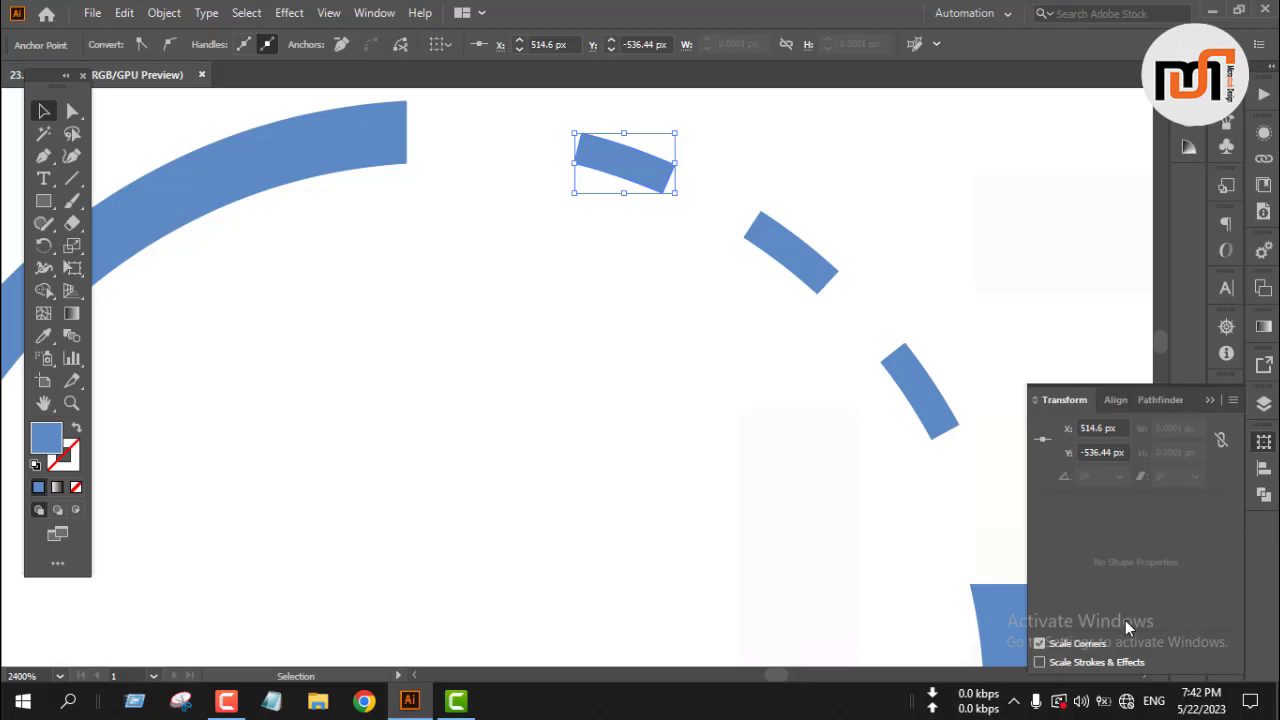
pyautogui.click(1041, 662)
pyautogui.click(1264, 443)
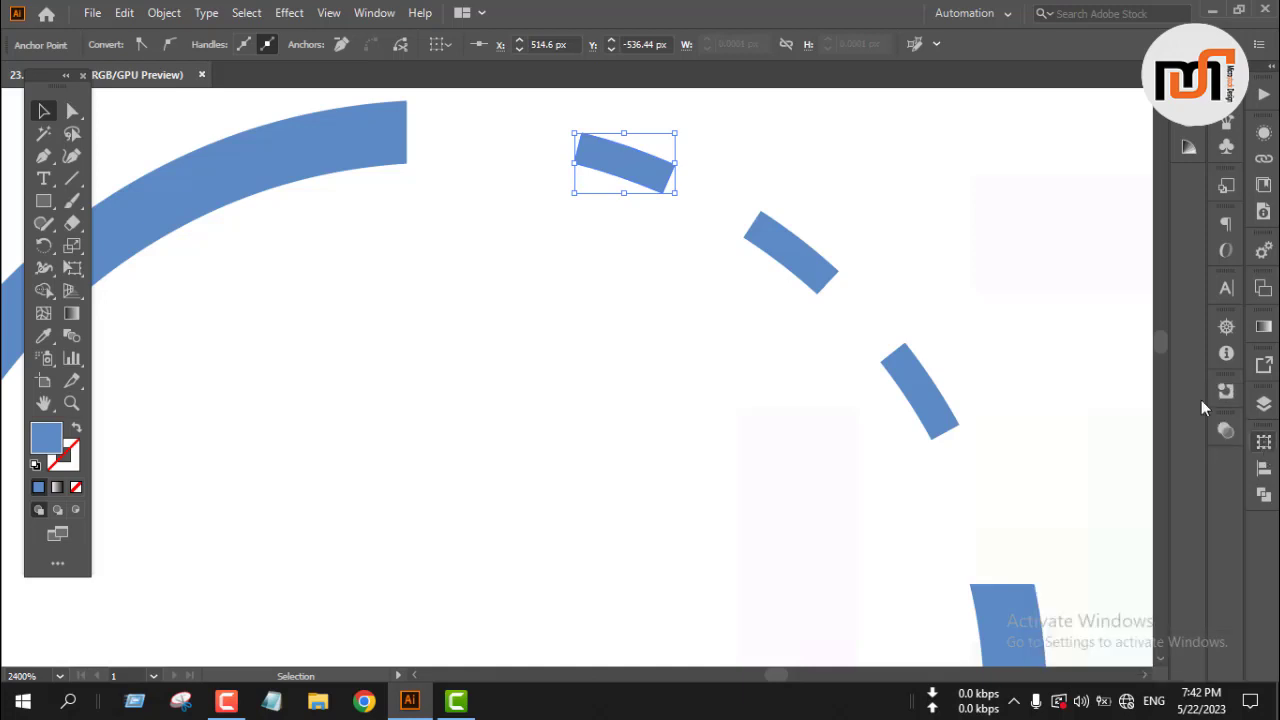
# - Group the open blue ring and its three dashes into one object
pyautogui.click(643, 258)
pyautogui.scroll(-4, 643, 258)
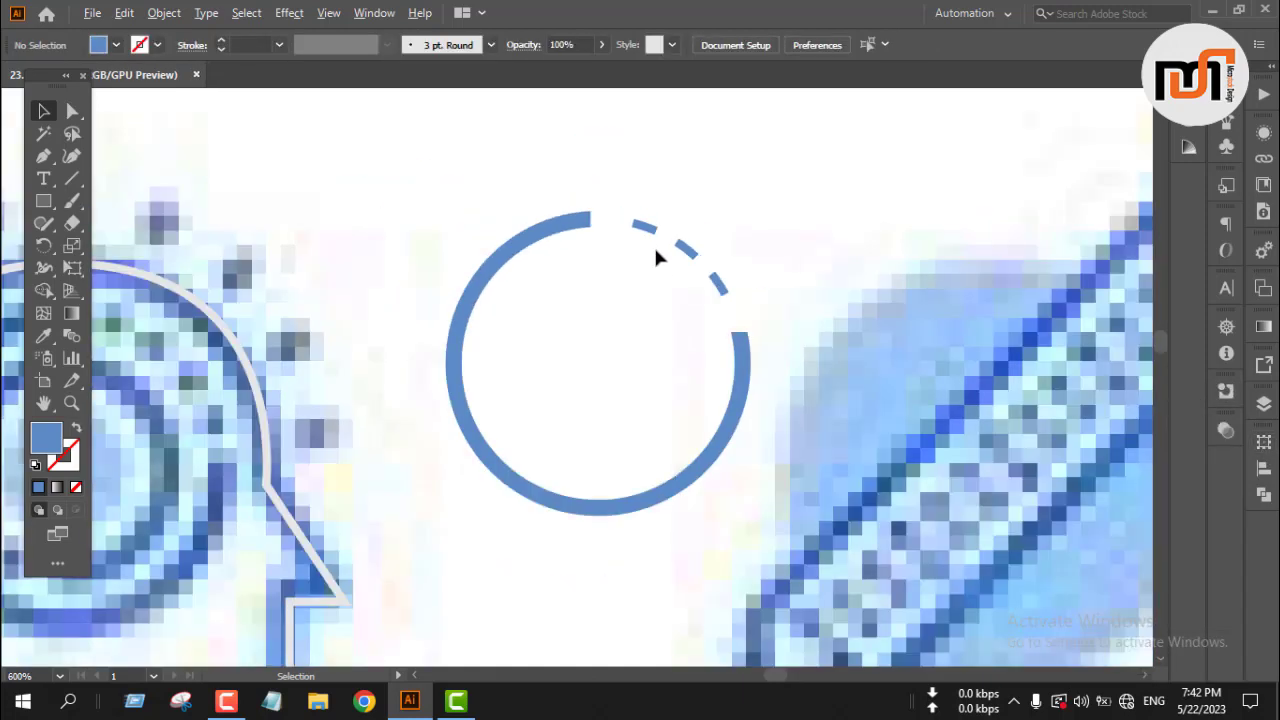
pyautogui.moveTo(477, 174); pyautogui.dragTo(760, 485)
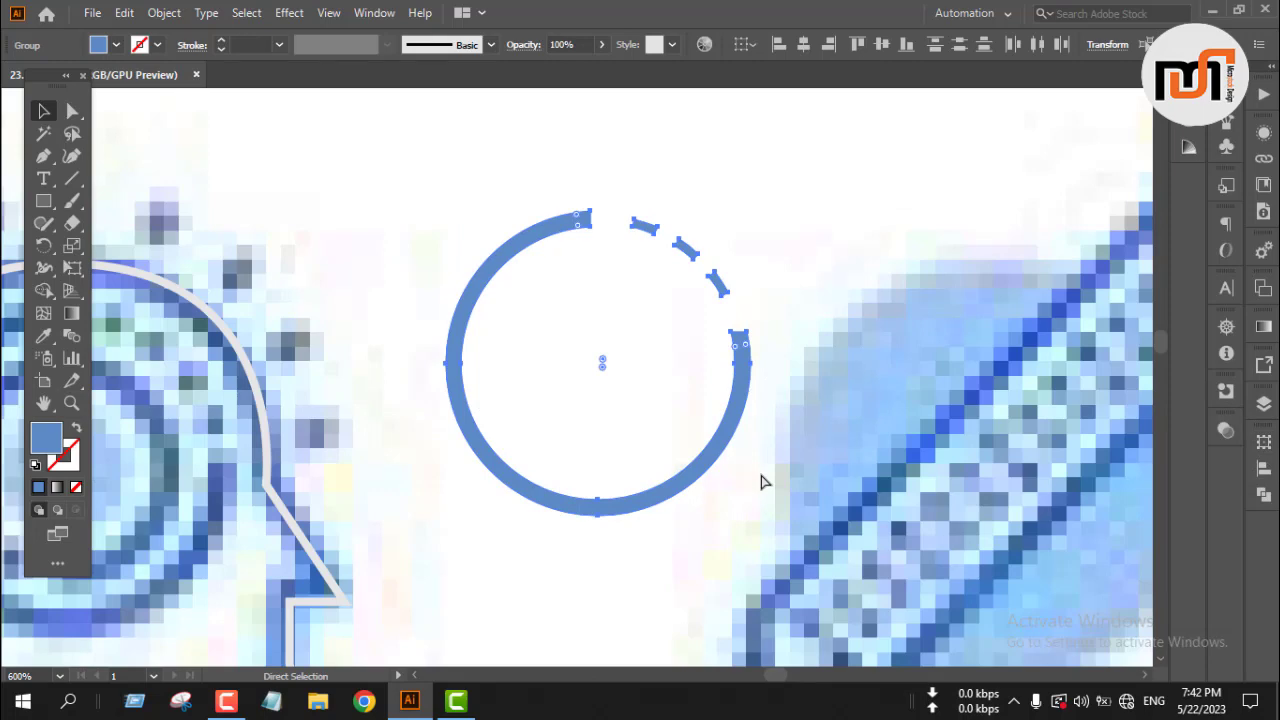
pyautogui.hotkey('ctrl', 'g')
pyautogui.click(802, 278)
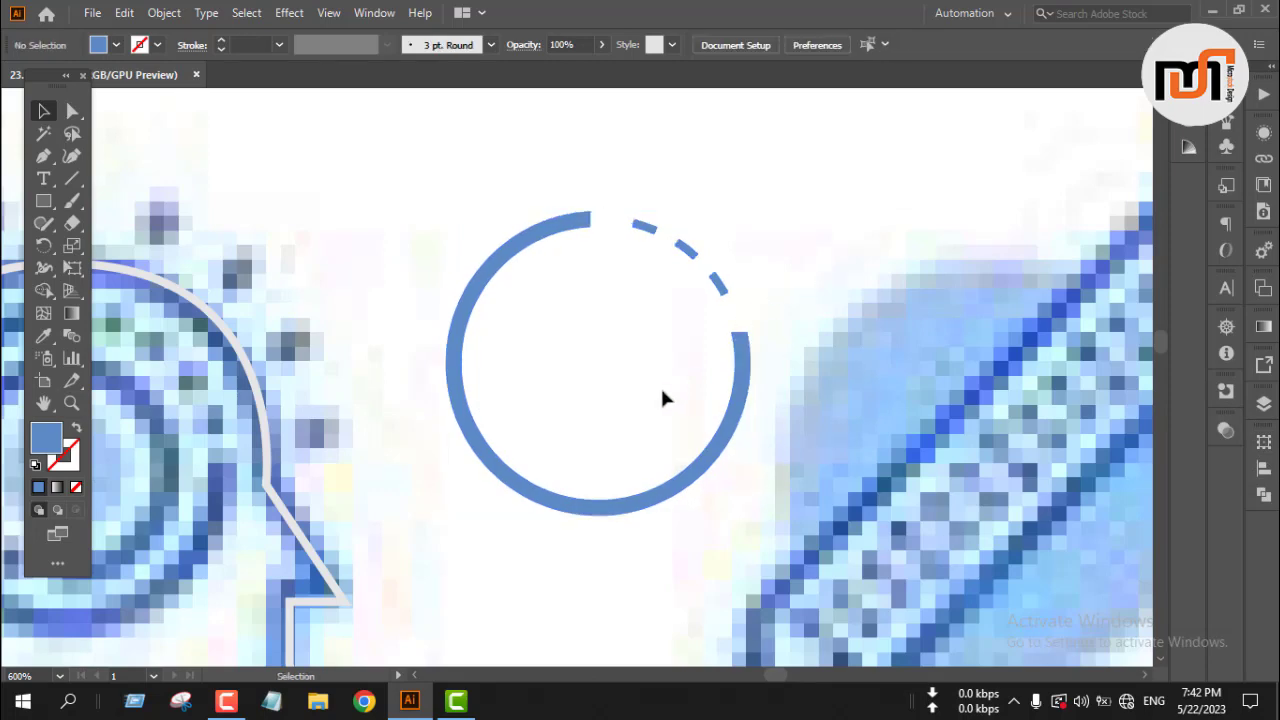
# - Place a smaller concentric copy of the ring group inside the original, rotated so its dashes sit at the lower left
pyautogui.scroll(-2, 768, 335)
pyautogui.scroll(-2, 767, 335)
pyautogui.click(755, 338)
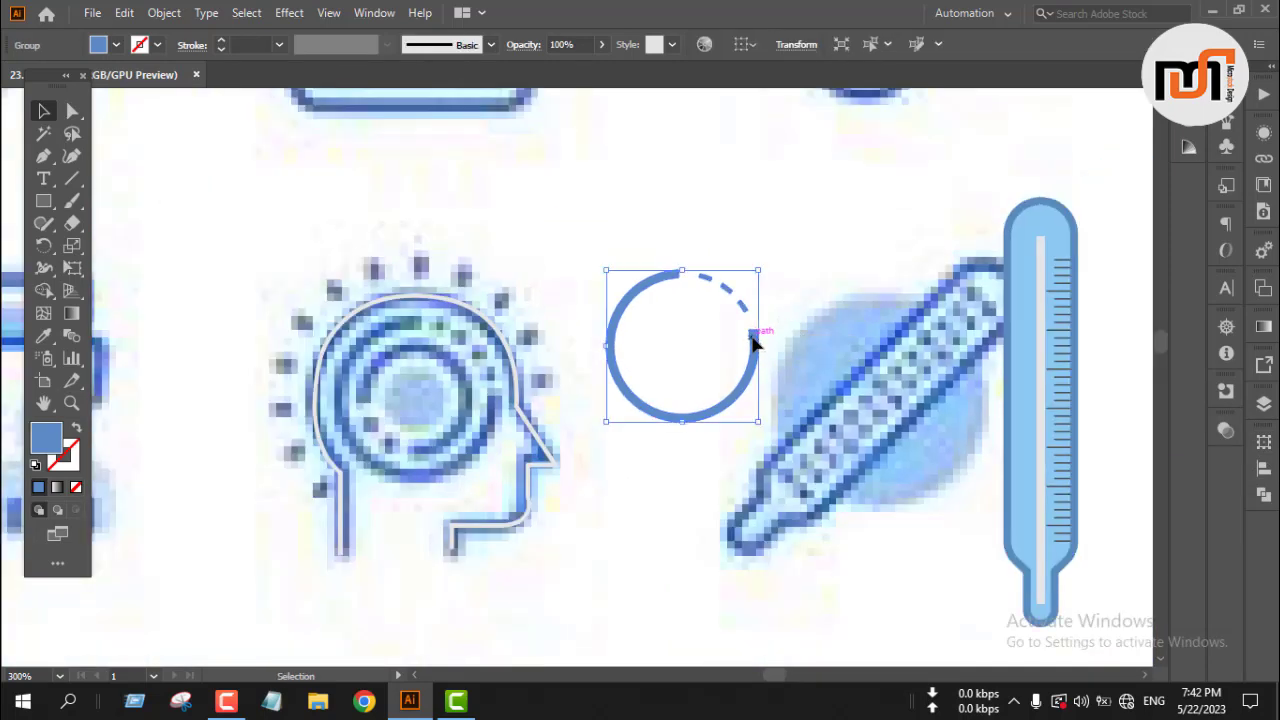
pyautogui.press('a')
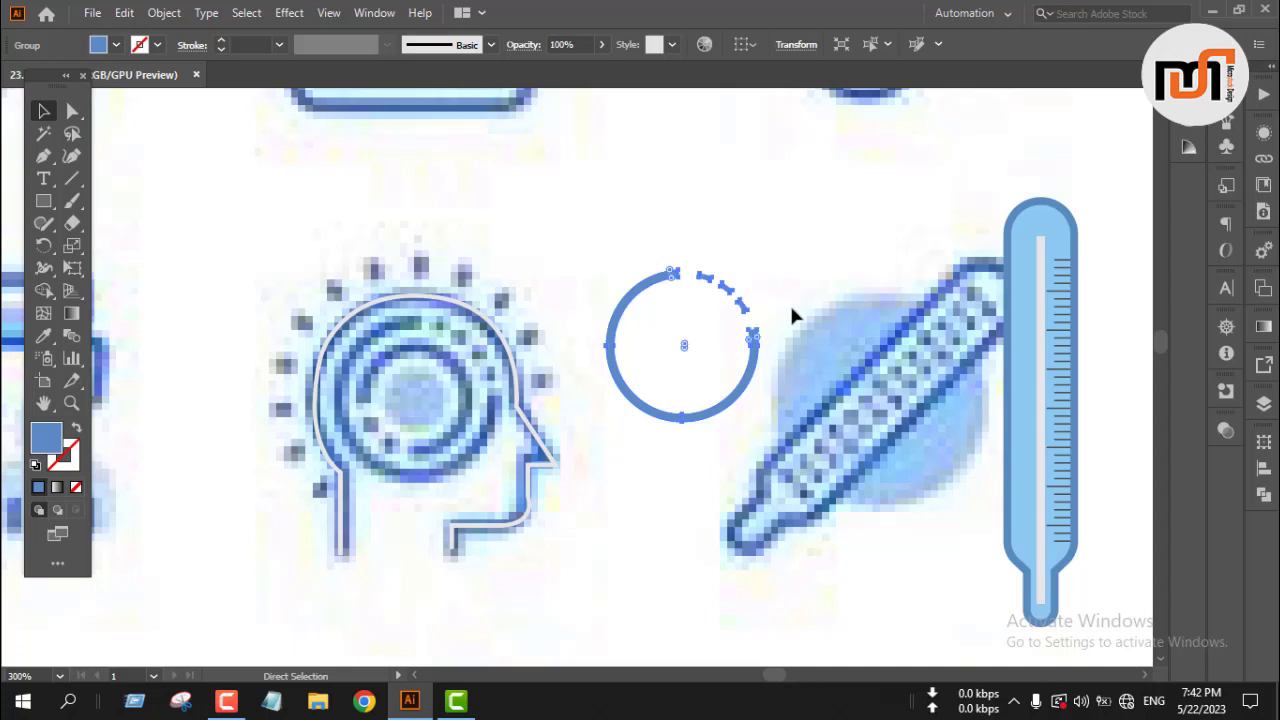
pyautogui.press('v')
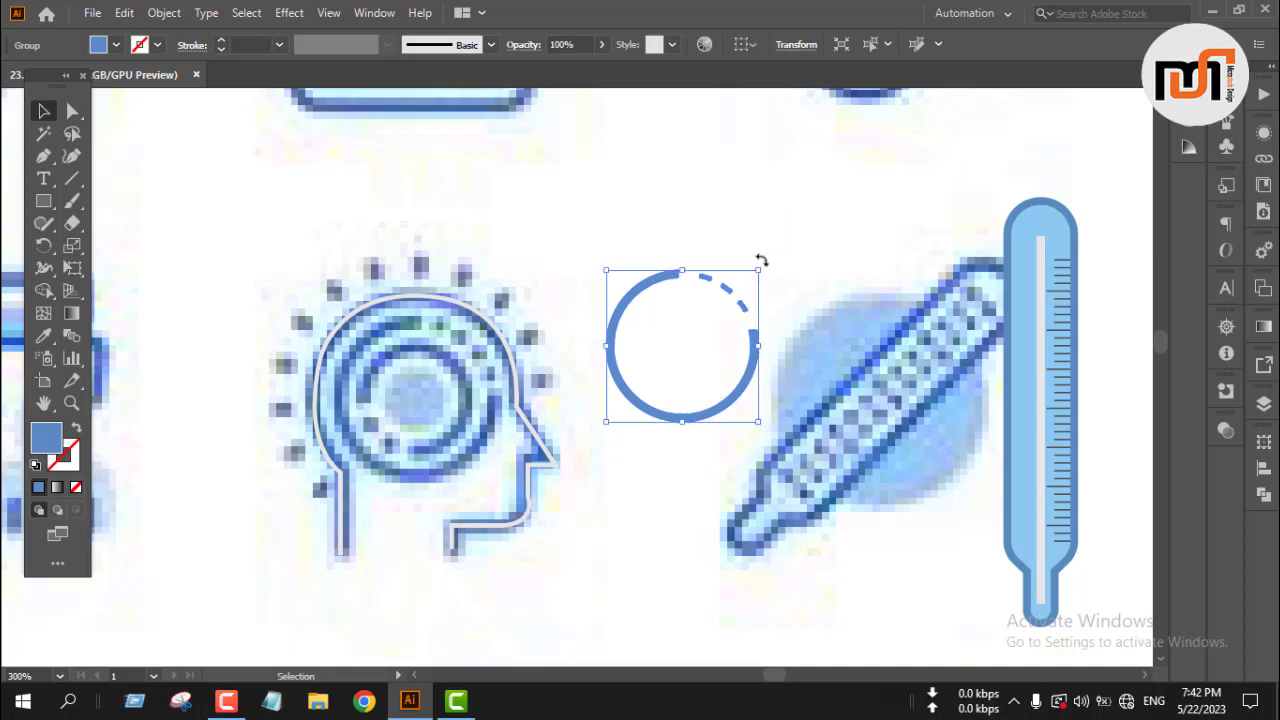
pyautogui.moveTo(761, 260); pyautogui.dragTo(668, 493)
pyautogui.moveTo(742, 402); pyautogui.dragTo(760, 421)
pyautogui.scroll(1, 766, 346)
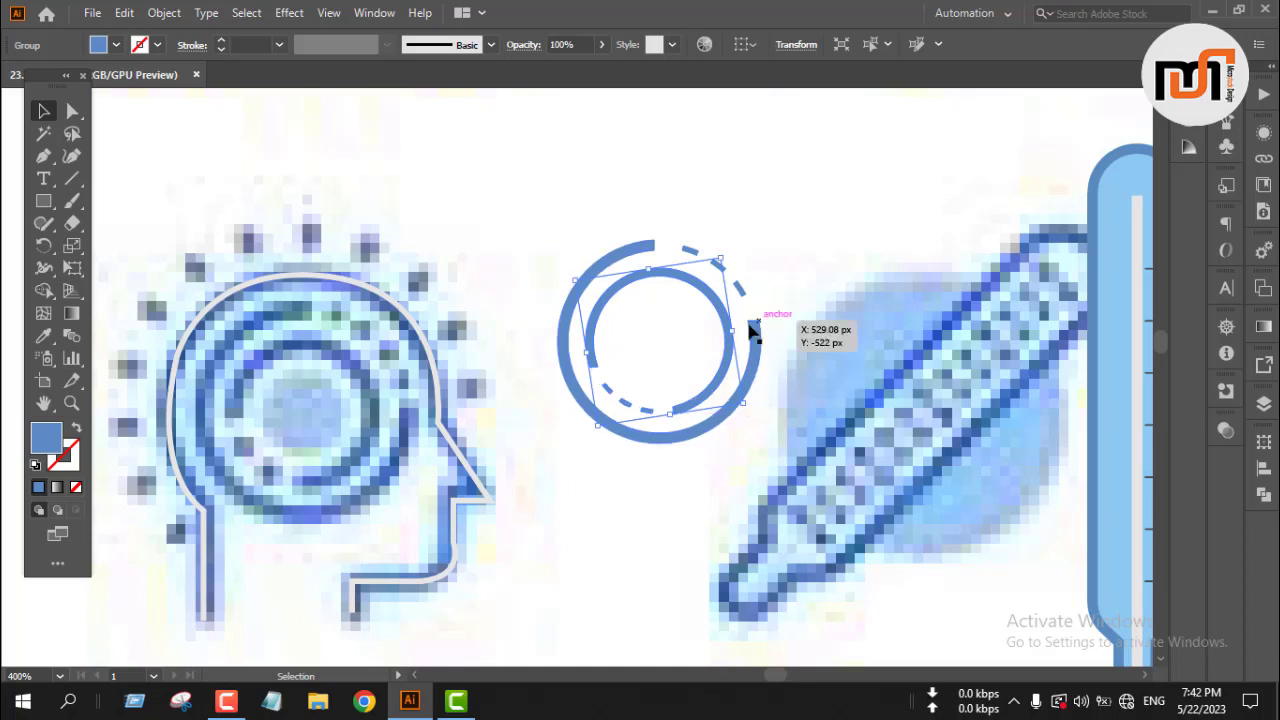
pyautogui.moveTo(749, 333); pyautogui.dragTo(725, 335)
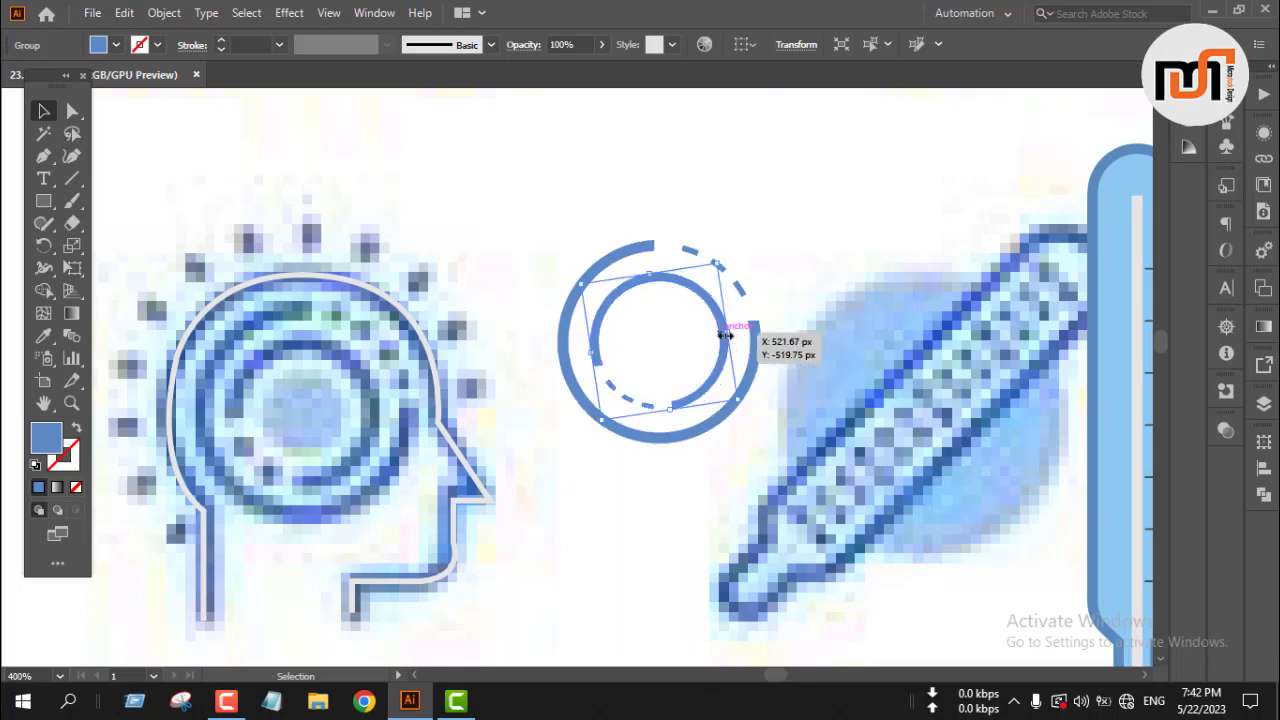
pyautogui.click(773, 242)
# - Move the head outline off the reference icon to the empty area below the two rings
pyautogui.scroll(-2, 772, 242)
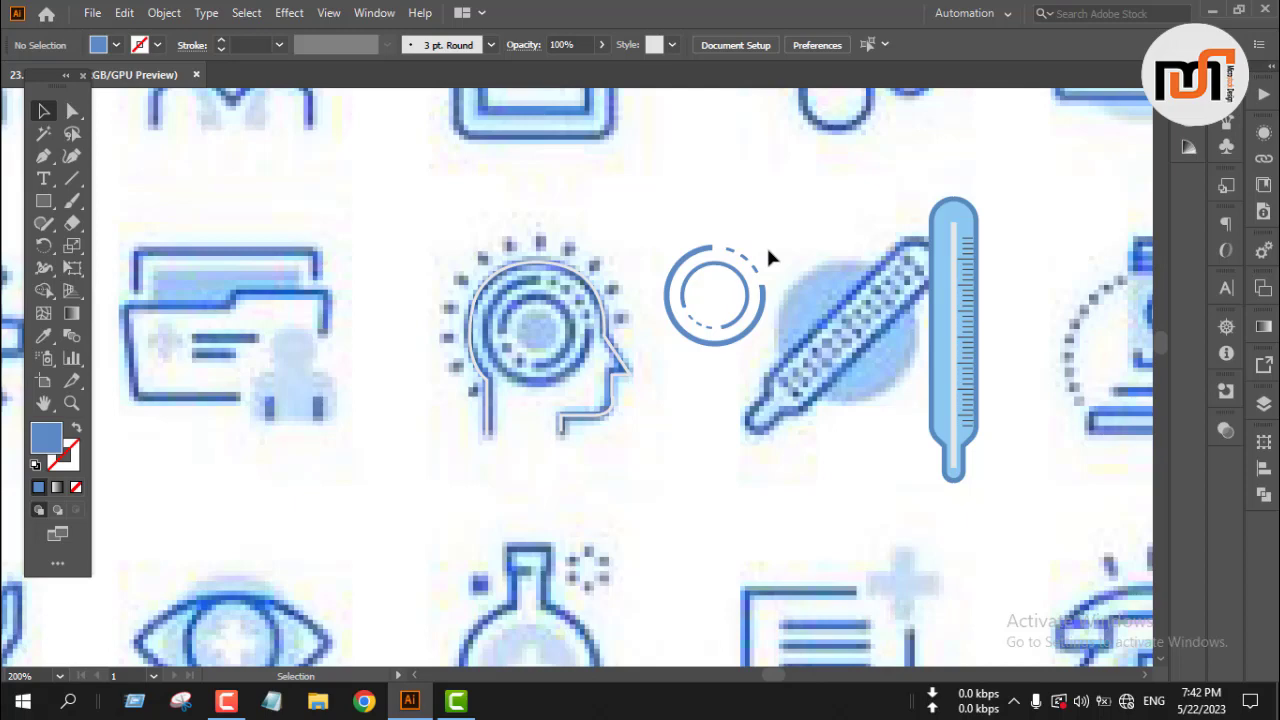
pyautogui.scroll(-2, 768, 252)
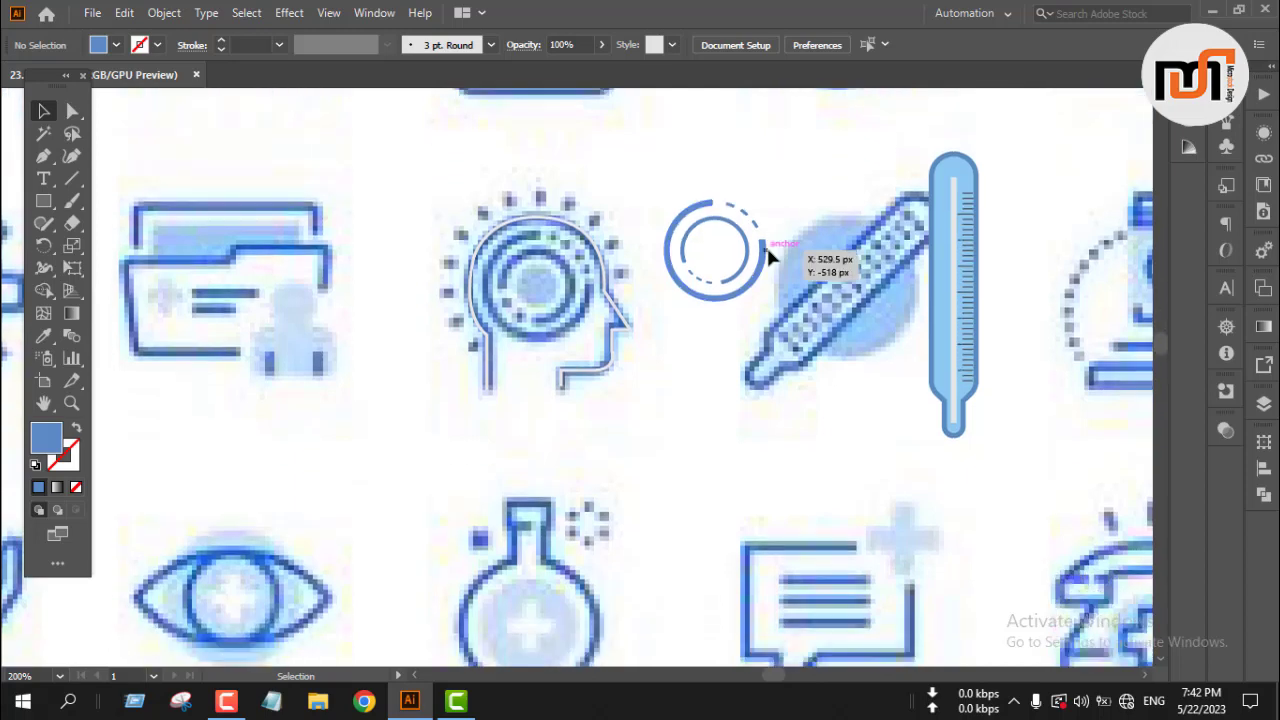
pyautogui.scroll(1, 707, 330)
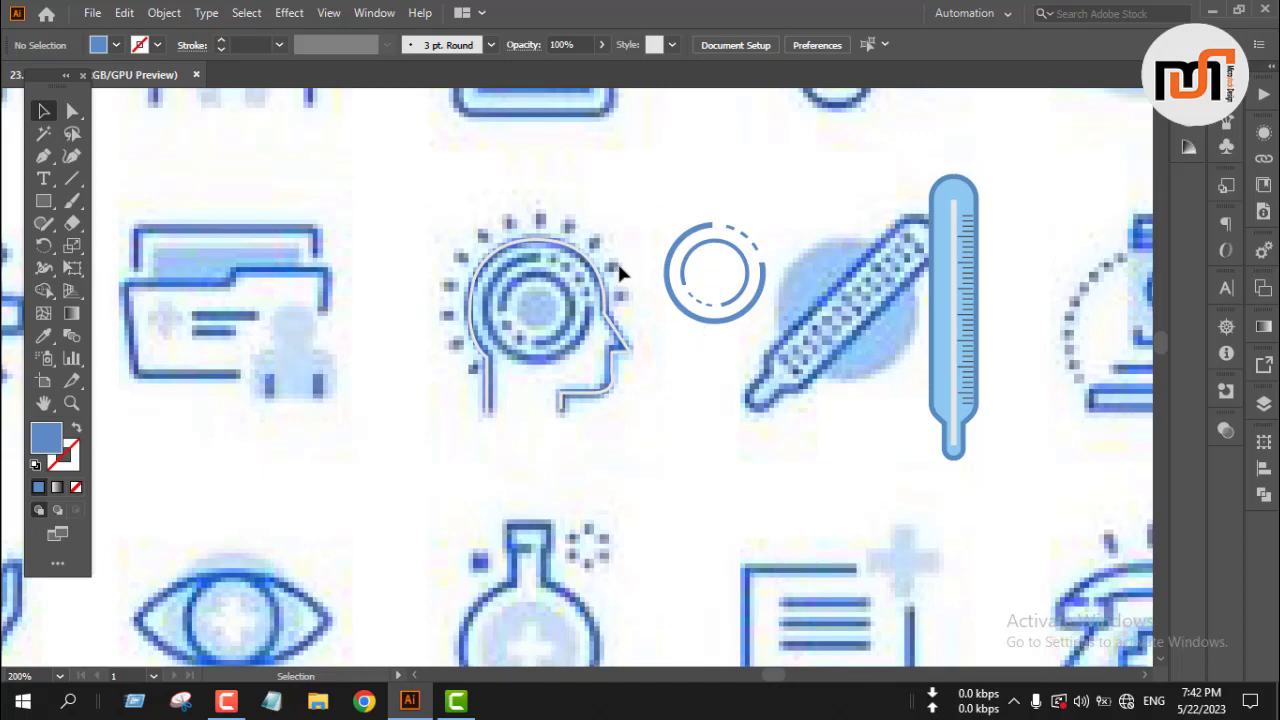
pyautogui.moveTo(616, 193); pyautogui.dragTo(748, 338)
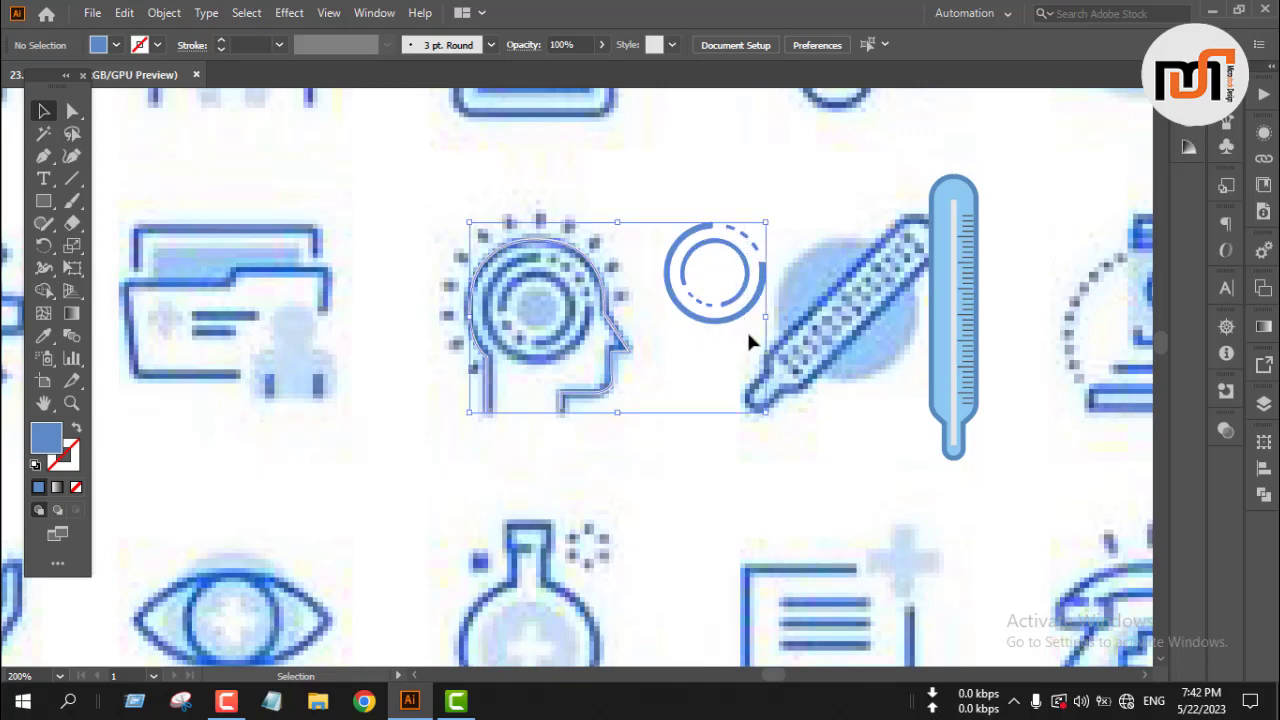
pyautogui.click(685, 358)
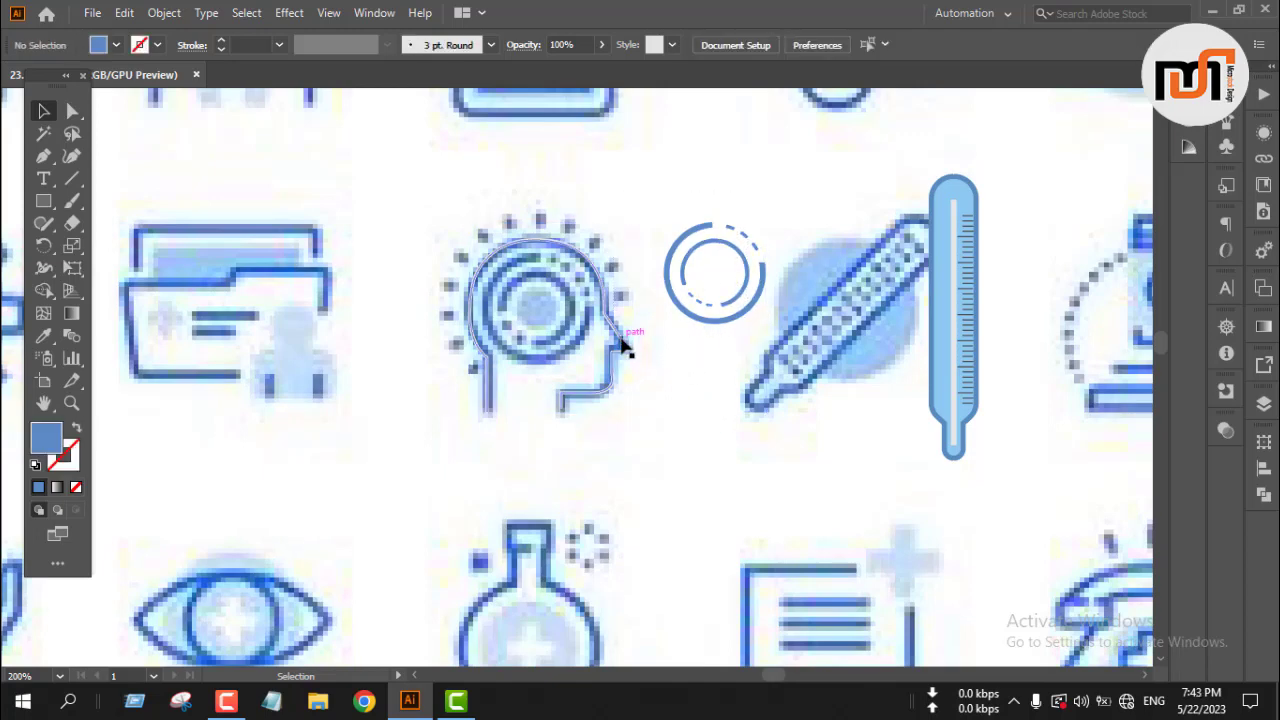
pyautogui.moveTo(621, 345); pyautogui.dragTo(458, 450)
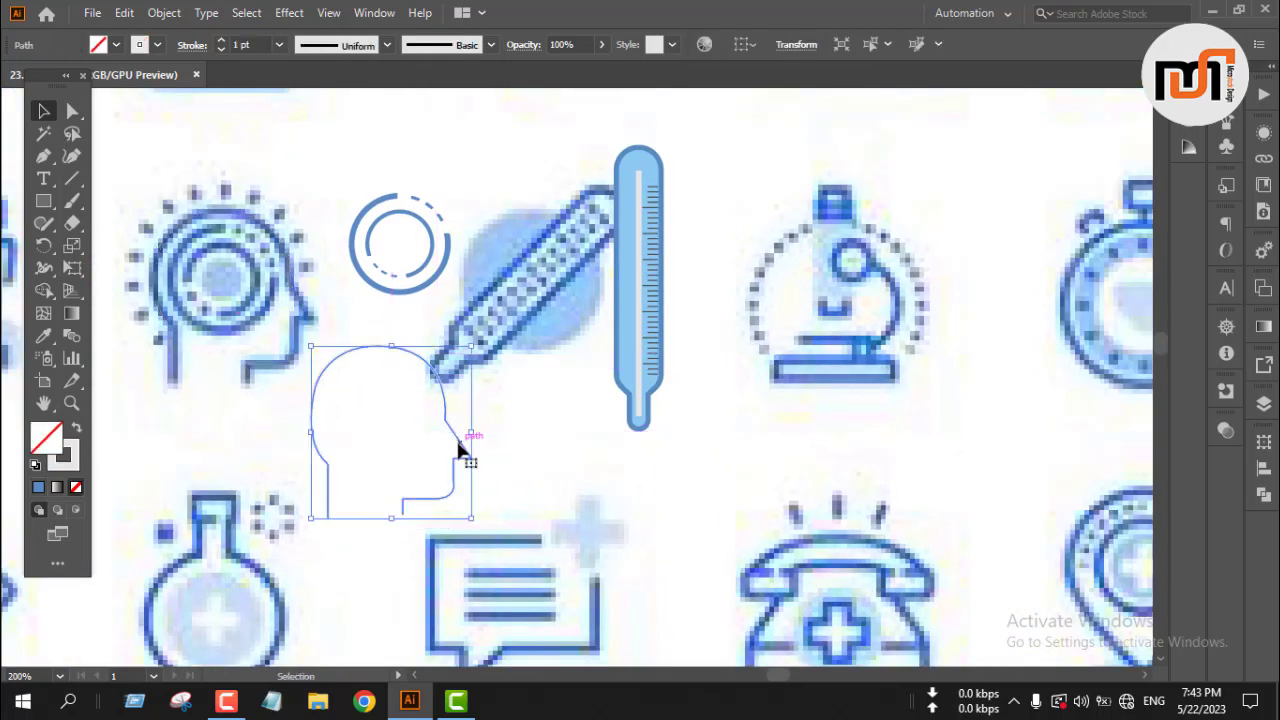
# - Apply a blue sampled from the reference thermometer's lower tip to the head outline with the Eyedropper tool
pyautogui.press('i')
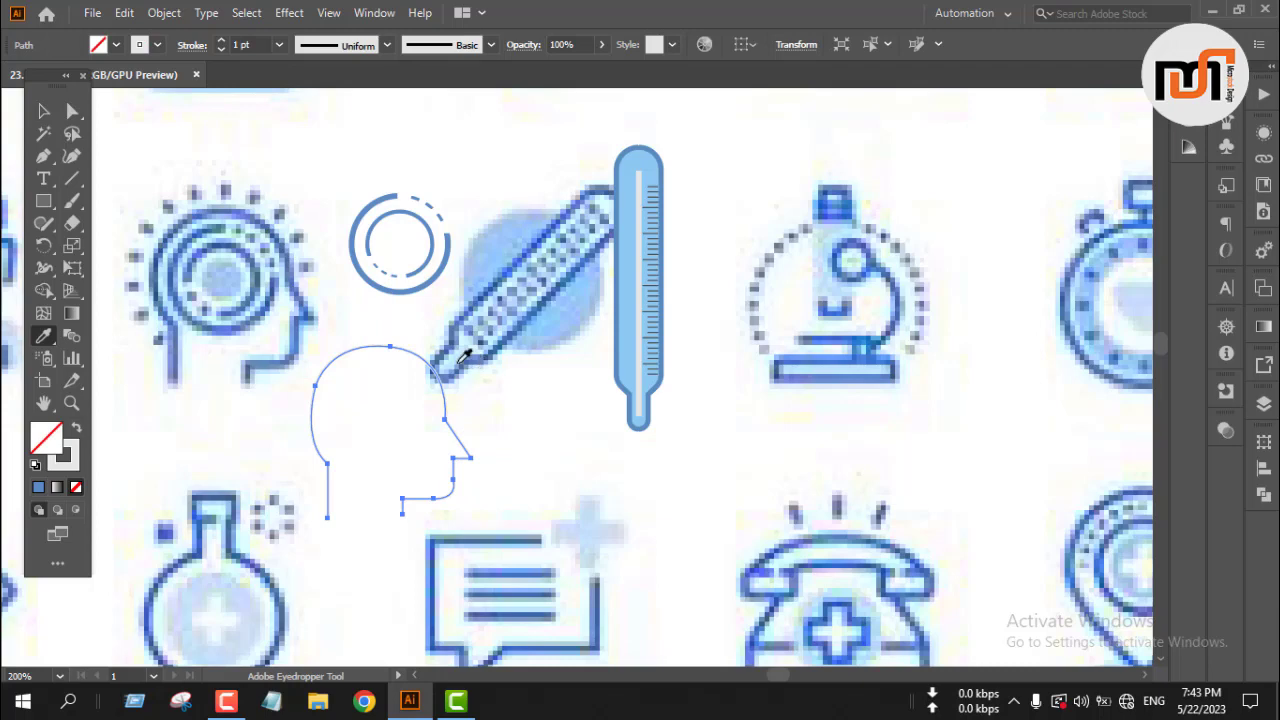
pyautogui.click(468, 360)
pyautogui.press('v')
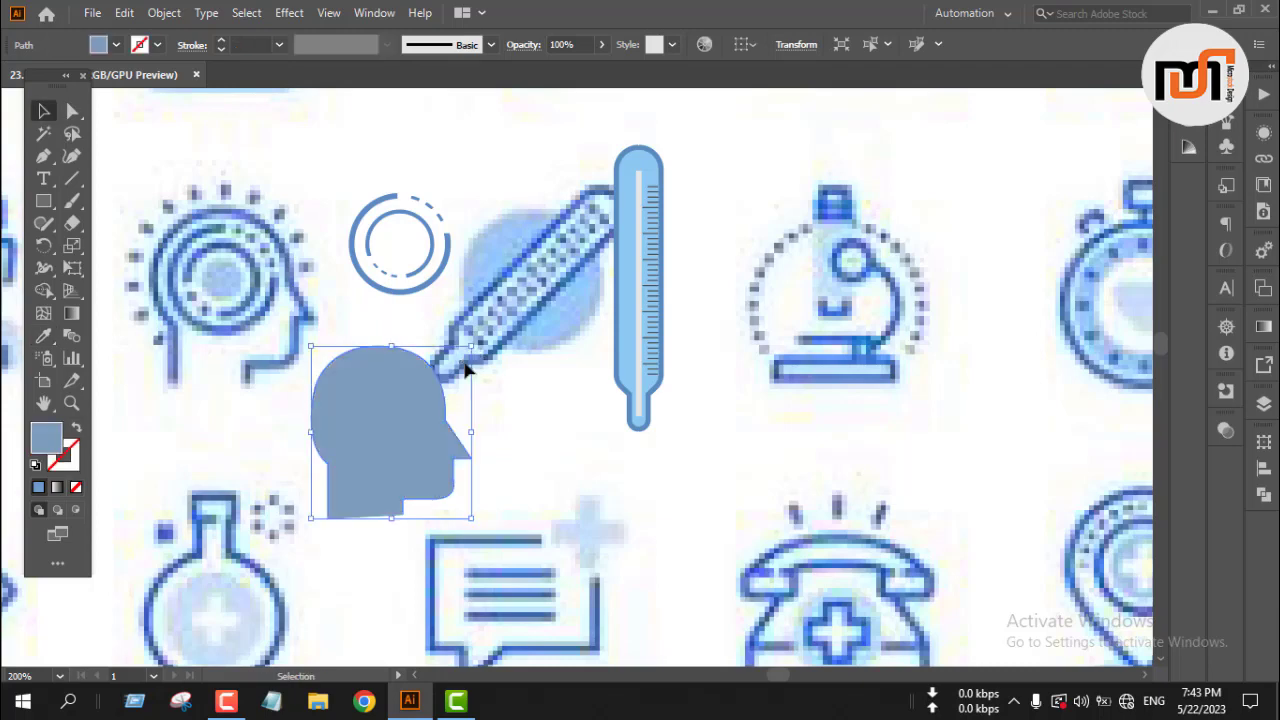
# - Apply the blue of the outer ring to the head shape's fill with the Eyedropper tool
pyautogui.press('i')
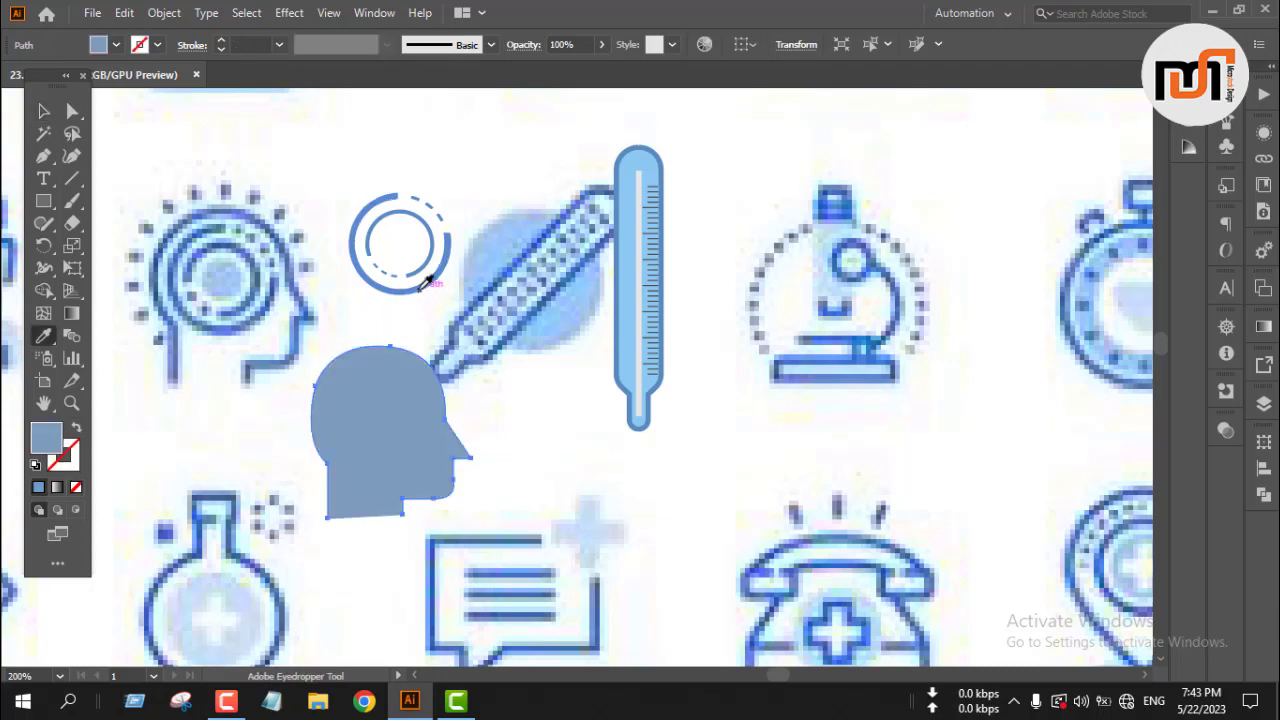
pyautogui.click(422, 286)
pyautogui.press('v')
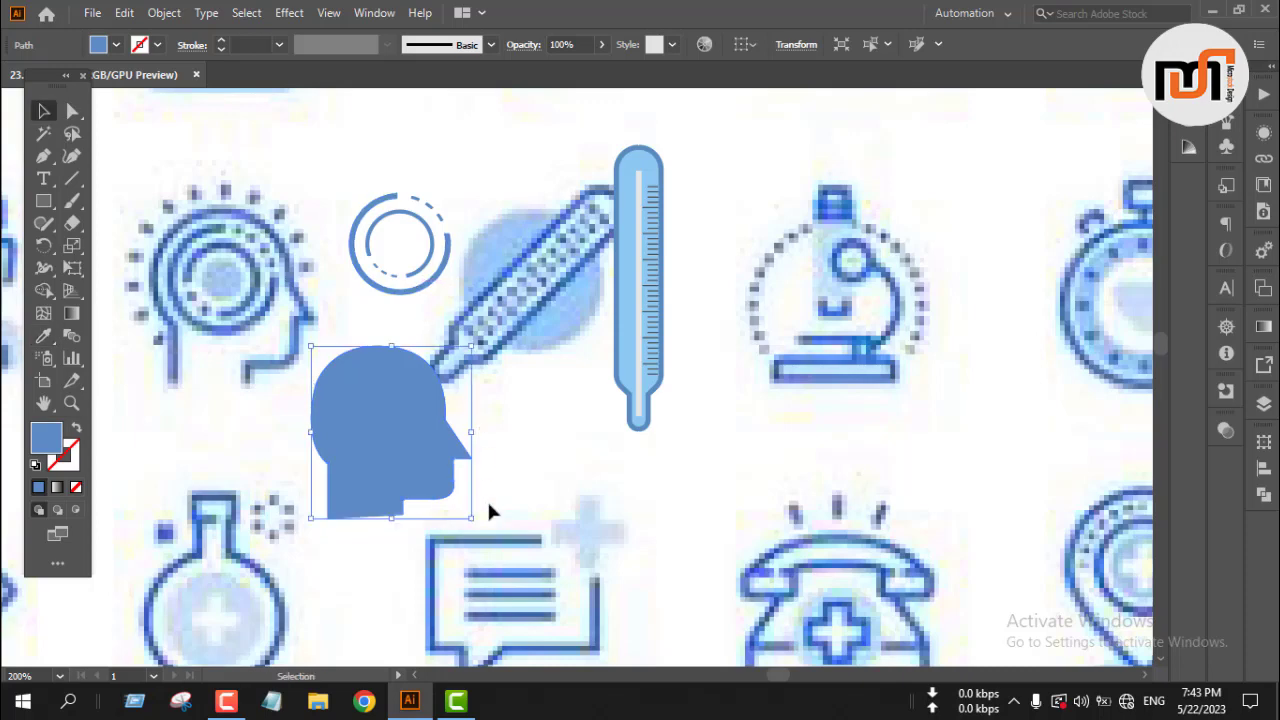
# - Turn the head shape's blue fill into a stroke with no fill, and set the stroke weight to 2 pt
pyautogui.click(38, 487)
pyautogui.hotkey('shift', 'x')
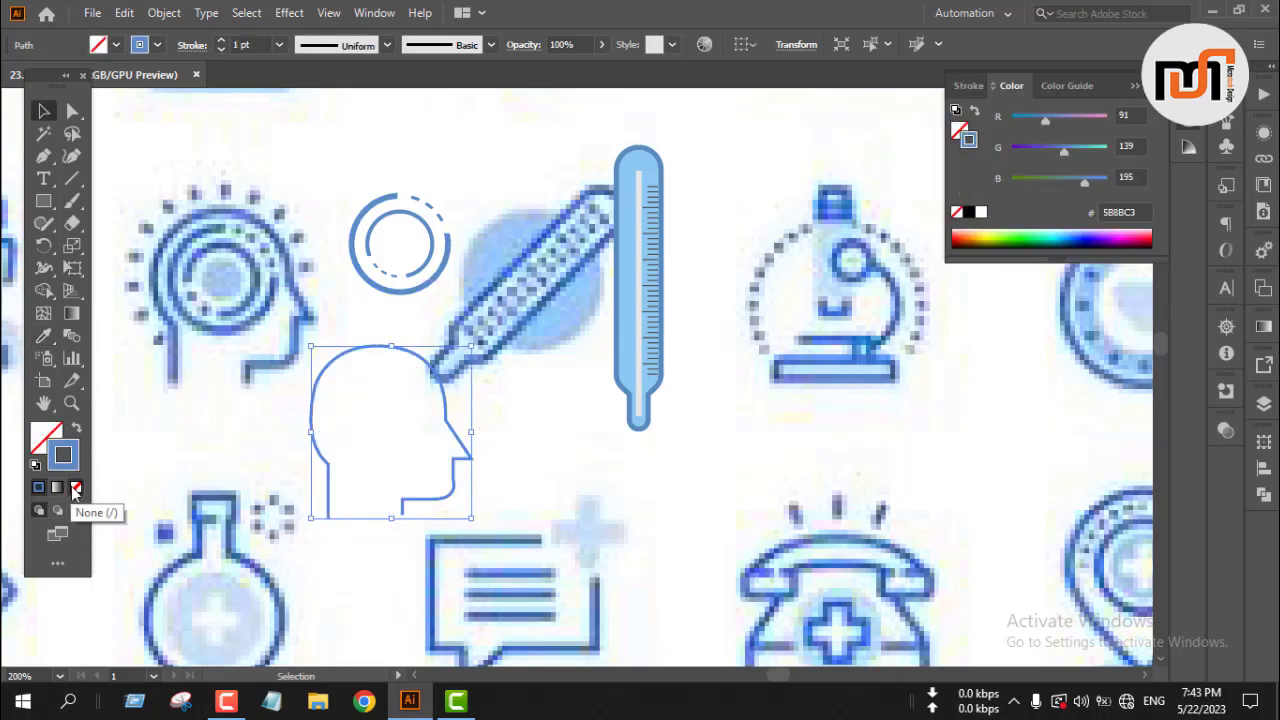
pyautogui.click(221, 44)
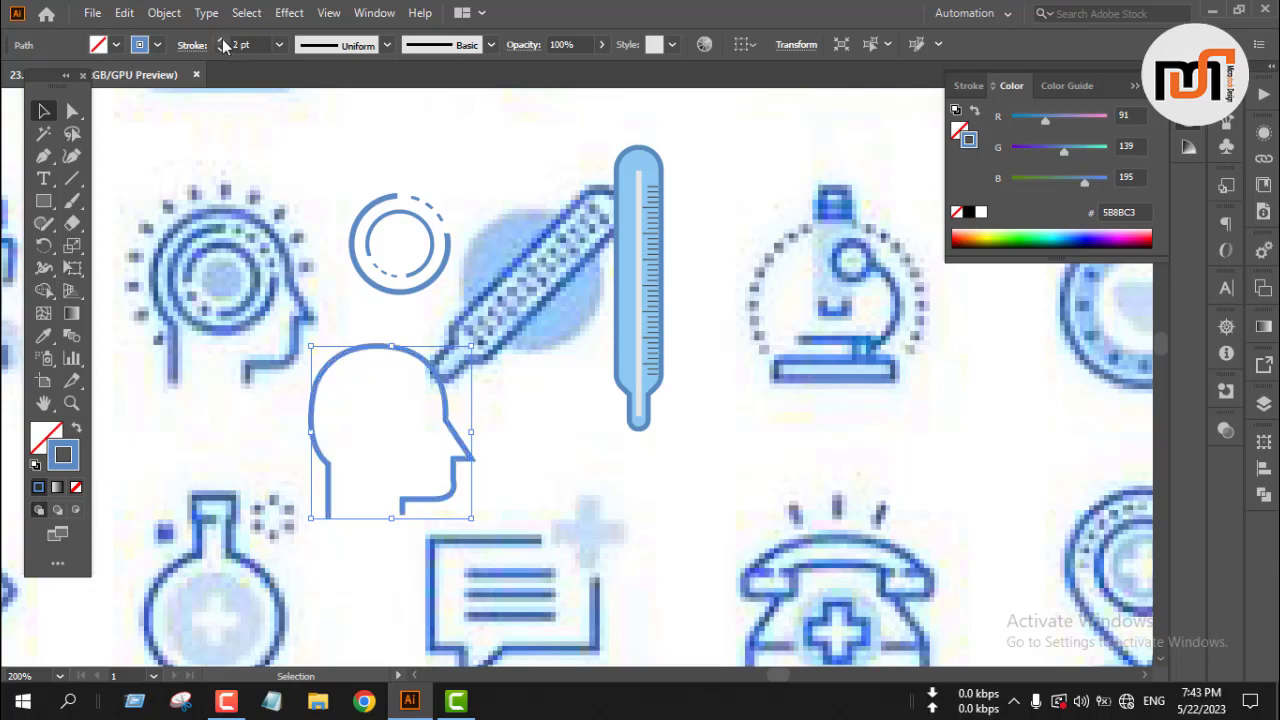
pyautogui.click(222, 44)
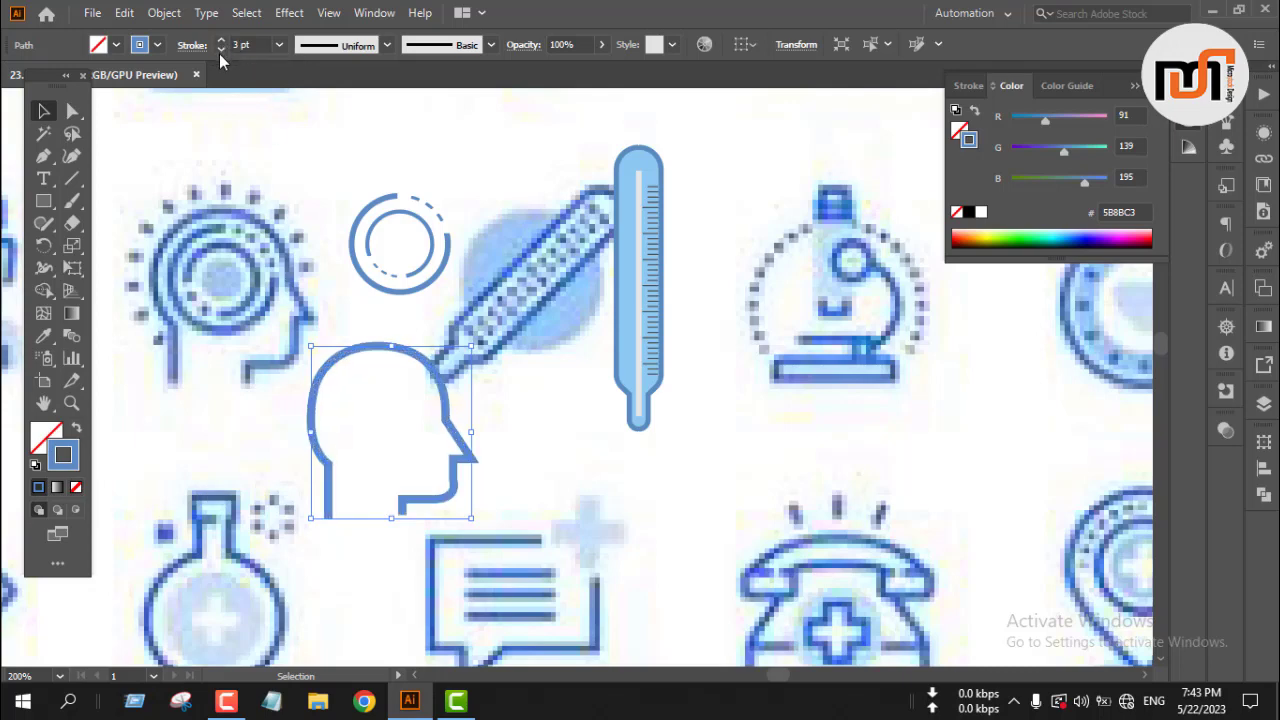
pyautogui.click(221, 50)
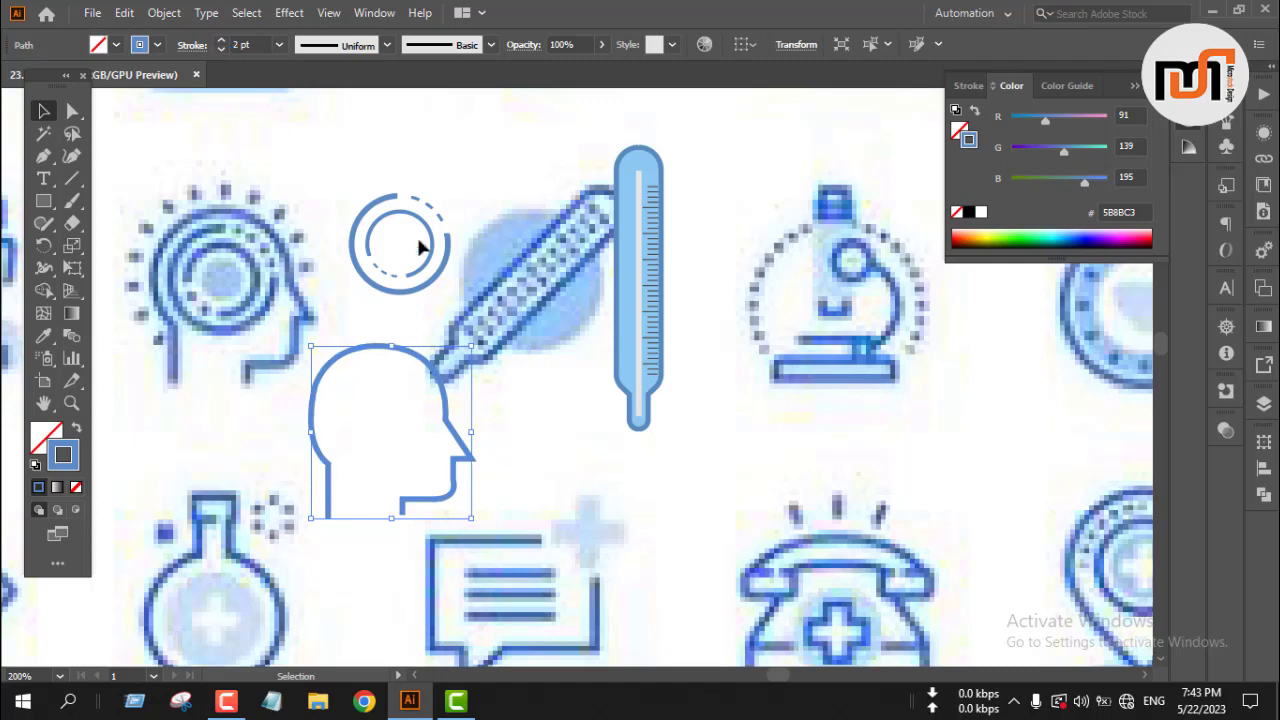
# - Expand the head outline's fill and stroke into filled shapes
pyautogui.click(176, 13)
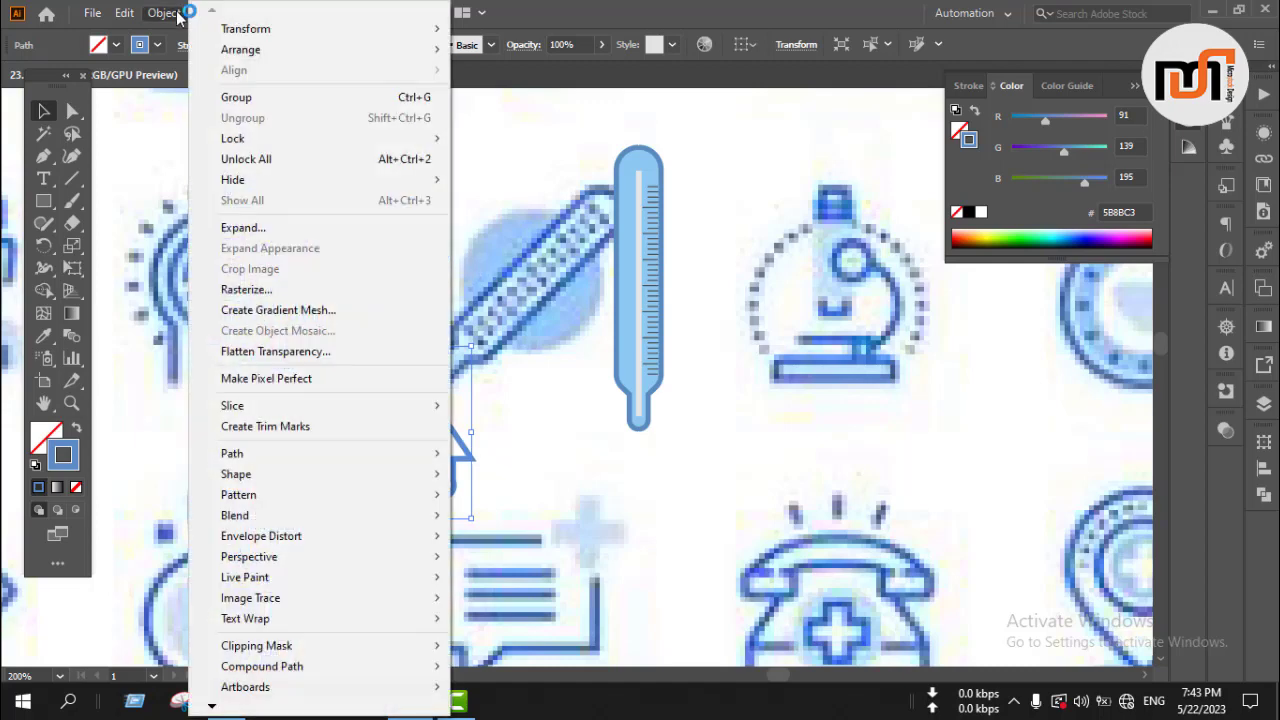
pyautogui.click(245, 234)
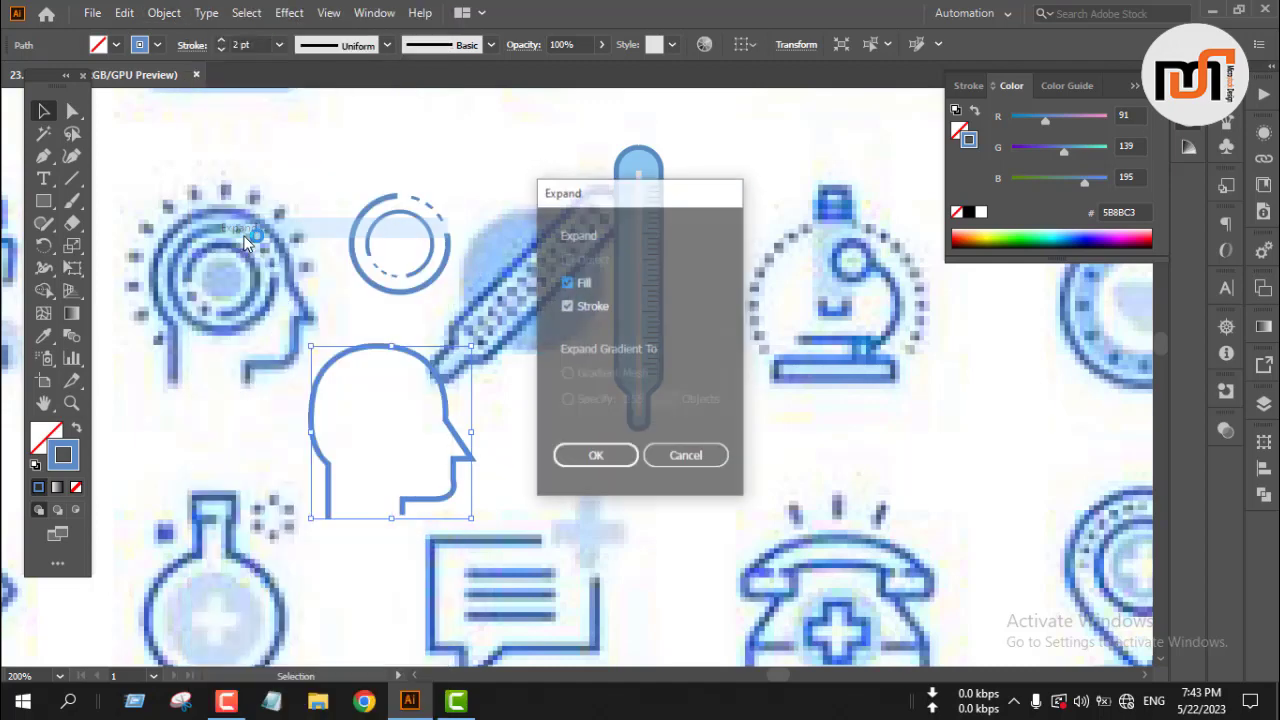
pyautogui.click(595, 457)
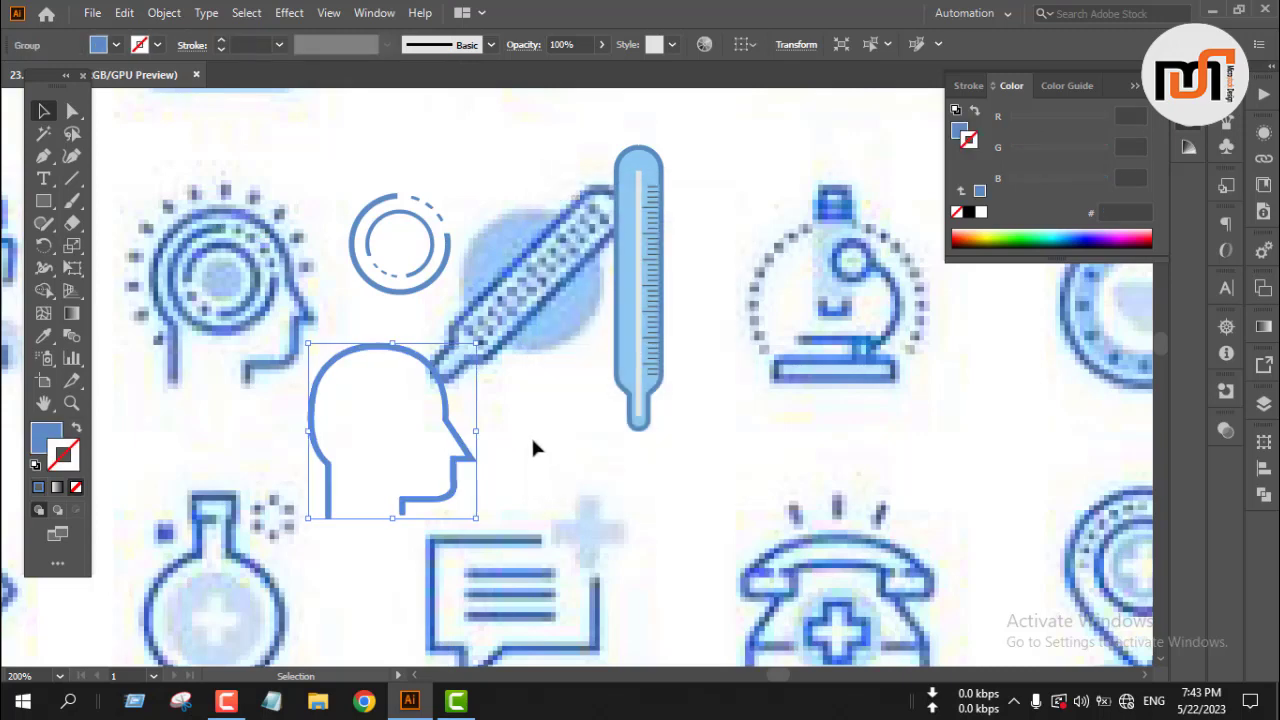
pyautogui.click(527, 438)
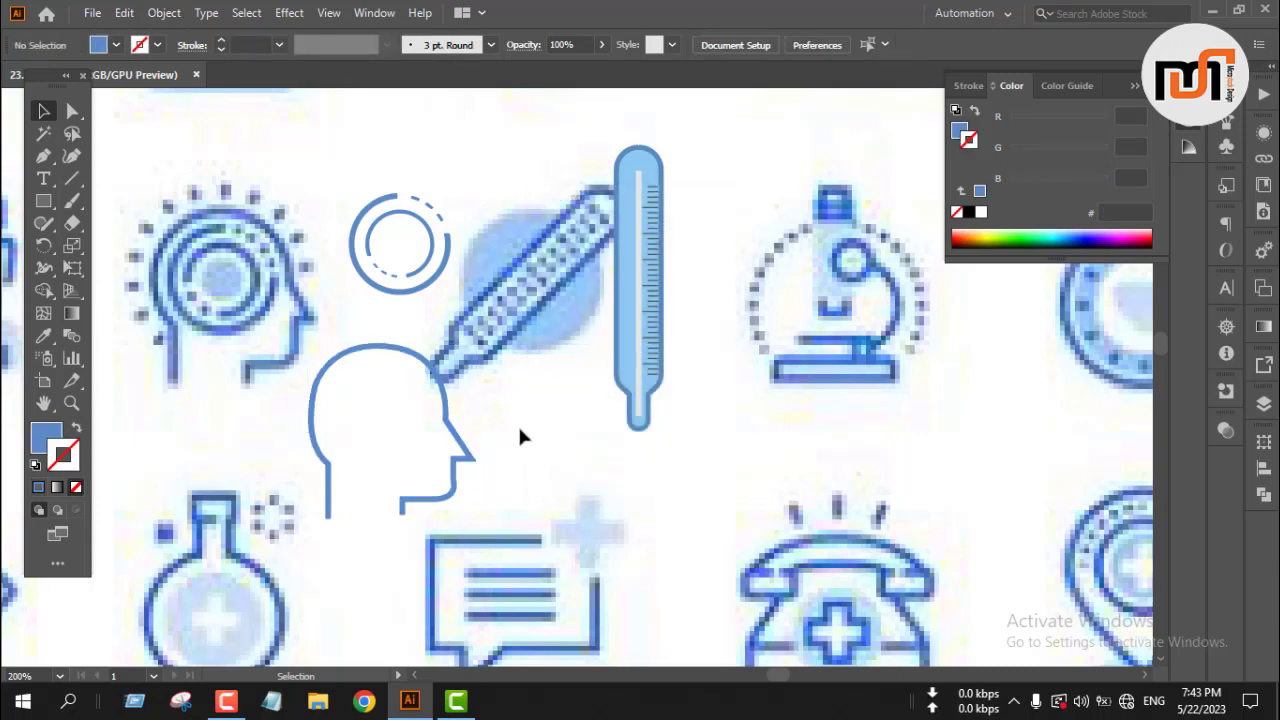
# - Group the two concentric rings and place them inside the skull of the head outline
pyautogui.click(447, 274)
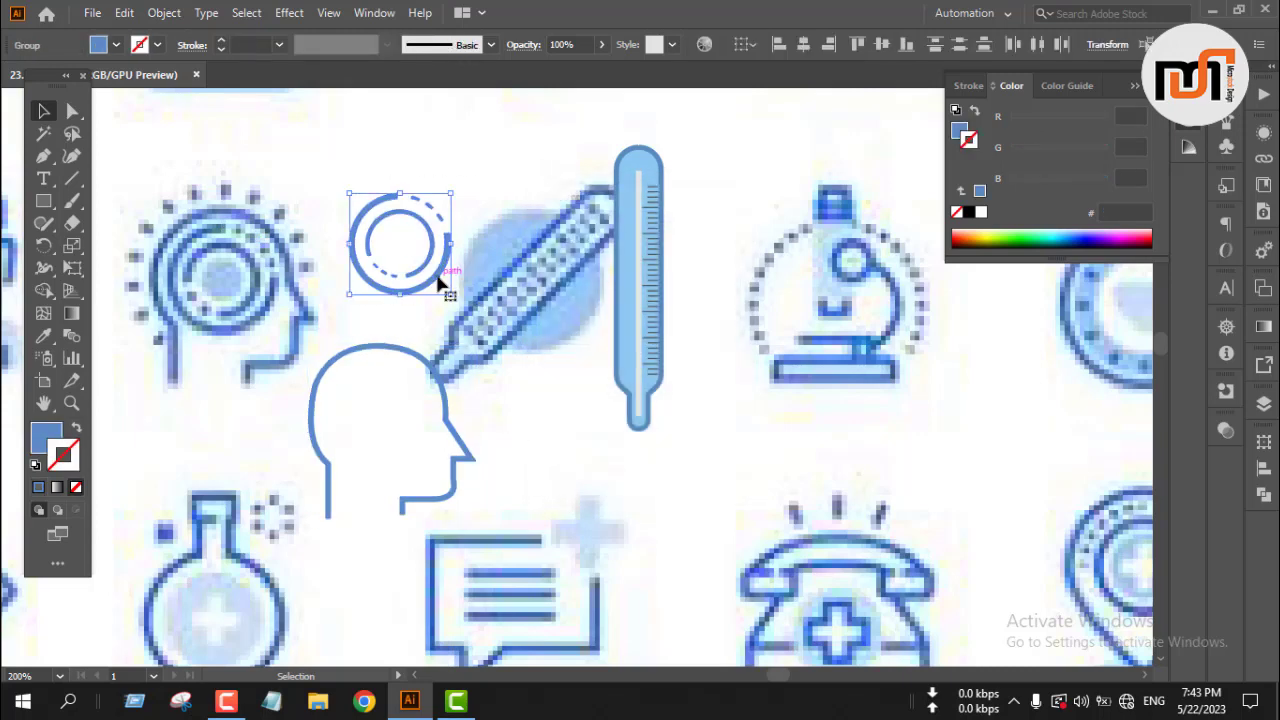
pyautogui.press('a')
pyautogui.press('v')
pyautogui.moveTo(445, 282); pyautogui.dragTo(417, 443)
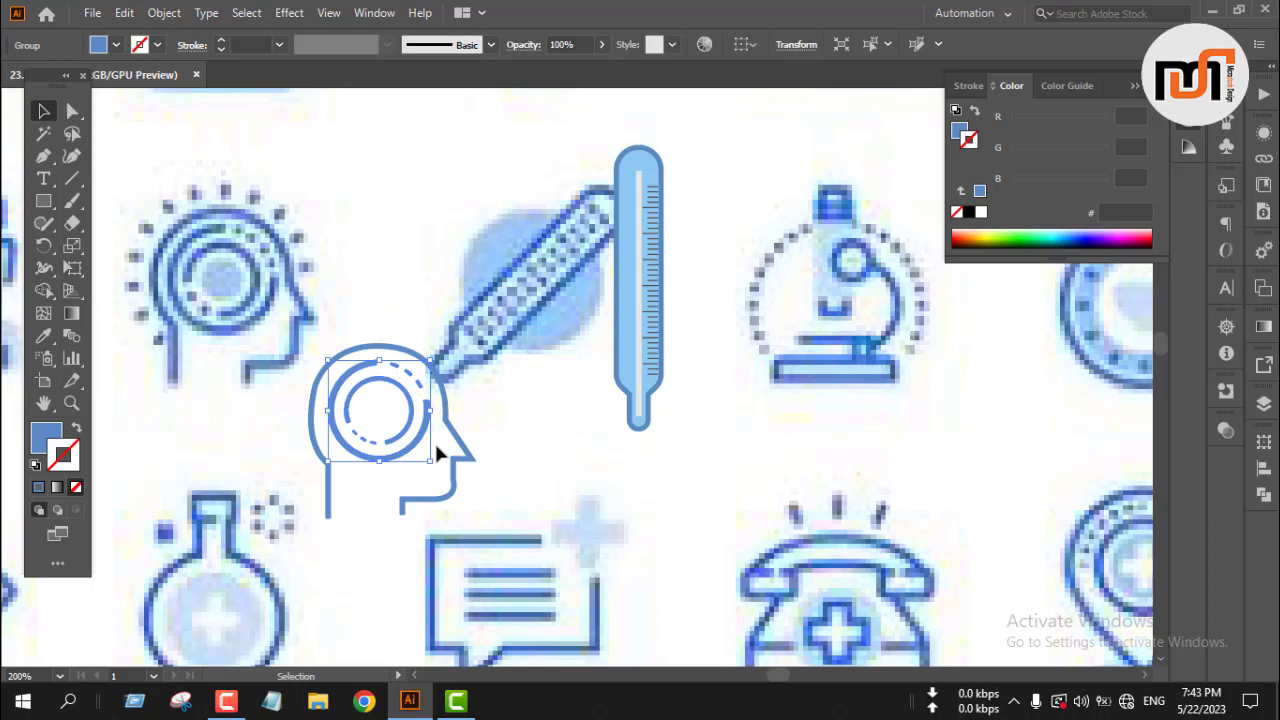
pyautogui.click(518, 418)
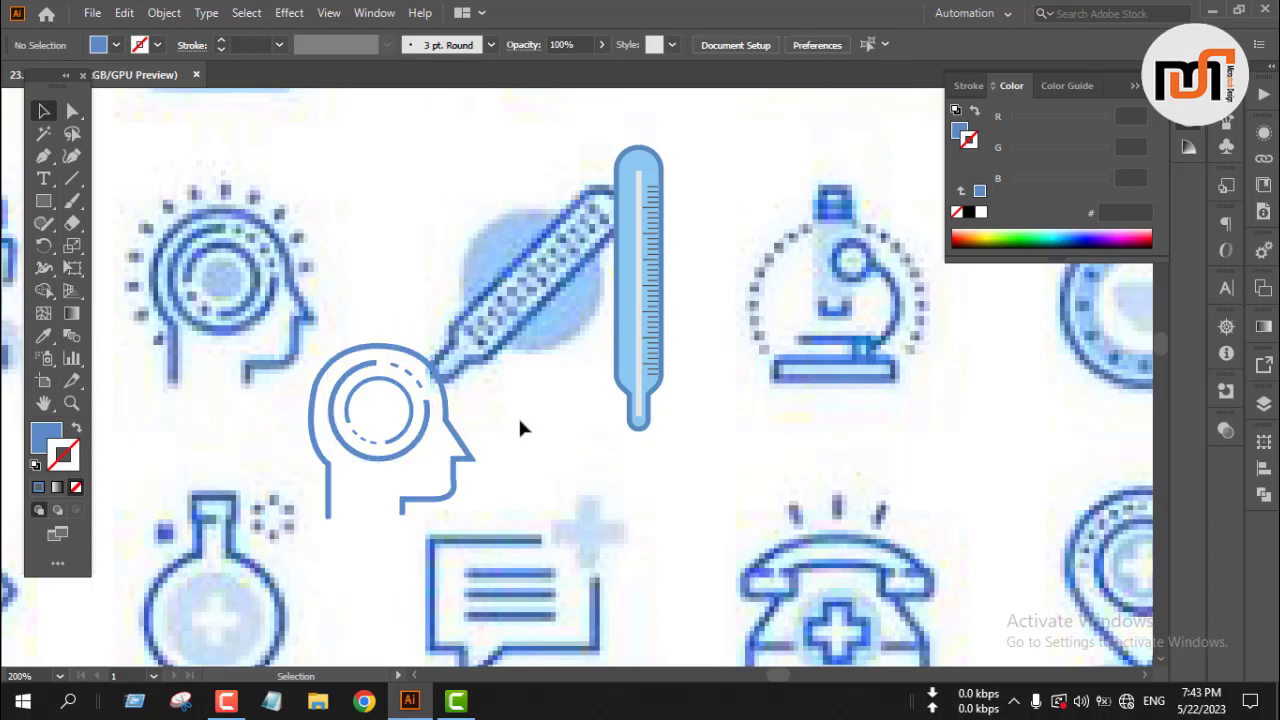
# - Group the head outline with the rings inside it
pyautogui.keyDown('alt'); pyautogui.scroll(-1, 775, 405); pyautogui.keyUp('alt')
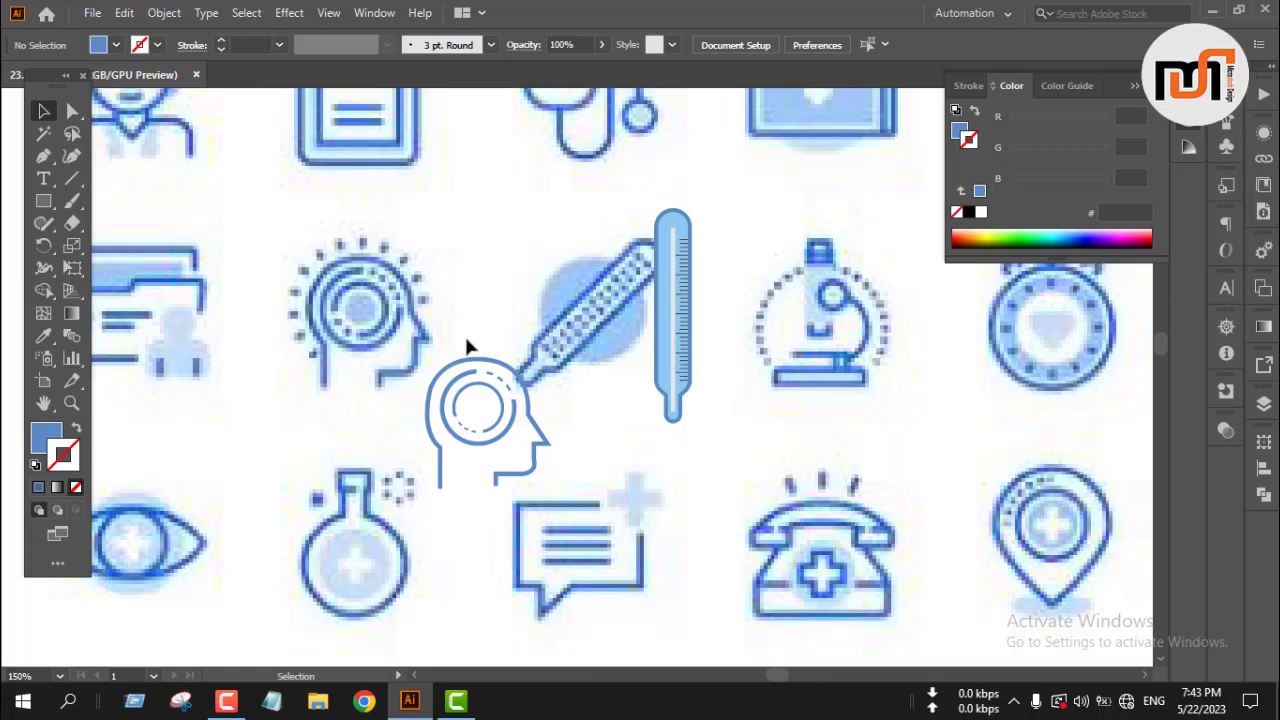
pyautogui.click(507, 480)
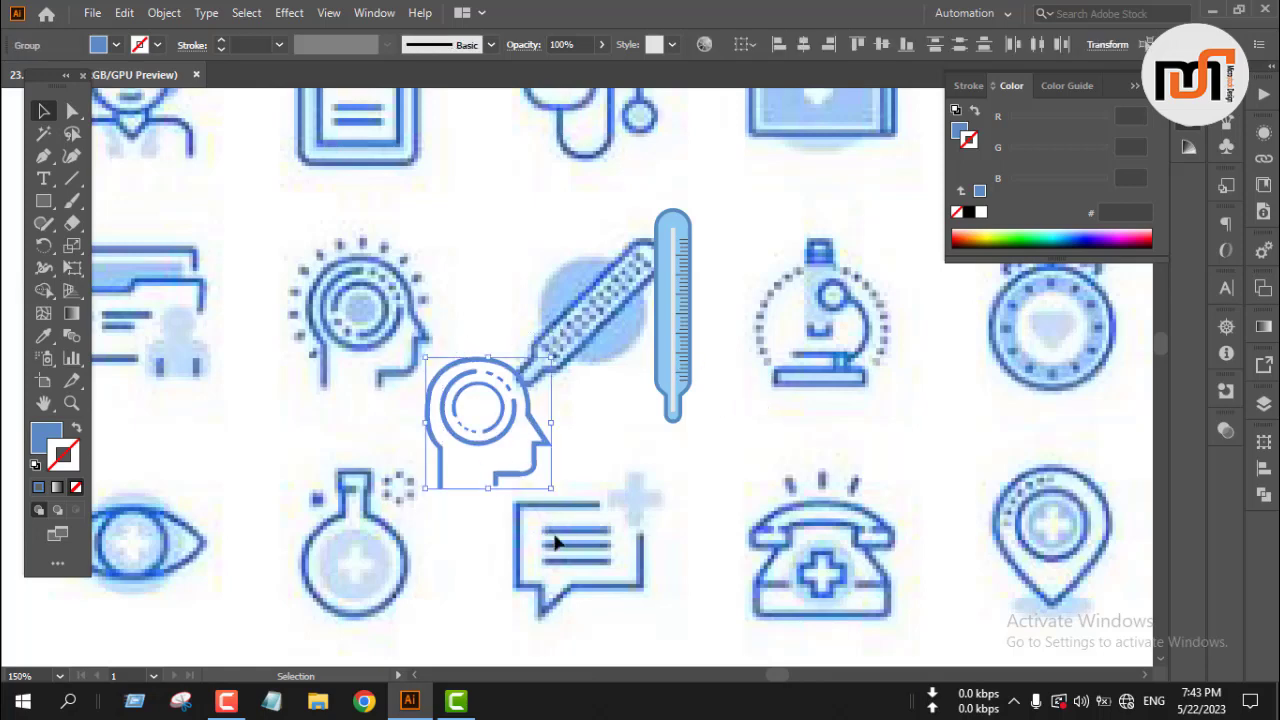
pyautogui.press('a')
pyautogui.press('v')
pyautogui.click(592, 440)
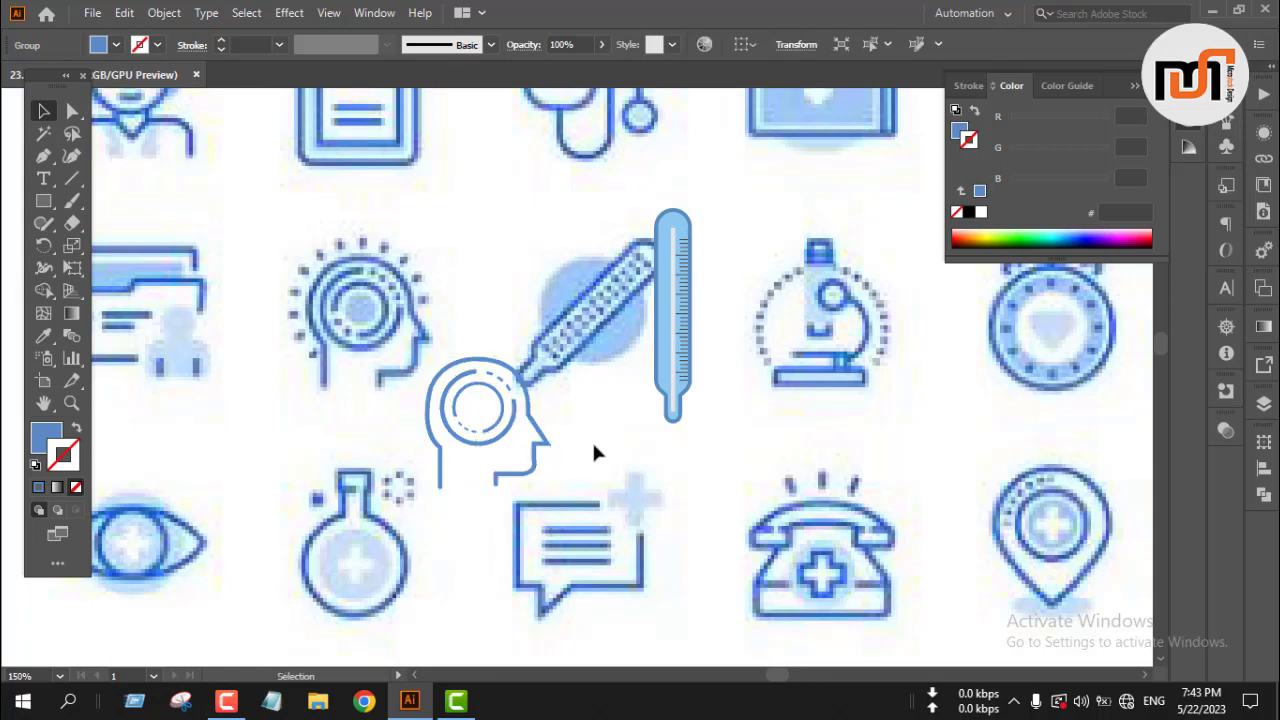
# - Save the document with the finished head and ring artwork
pyautogui.keyDown('alt'); pyautogui.scroll(3, 519, 432); pyautogui.keyUp('alt')
pyautogui.keyDown('alt'); pyautogui.scroll(1, 522, 428); pyautogui.keyUp('alt')
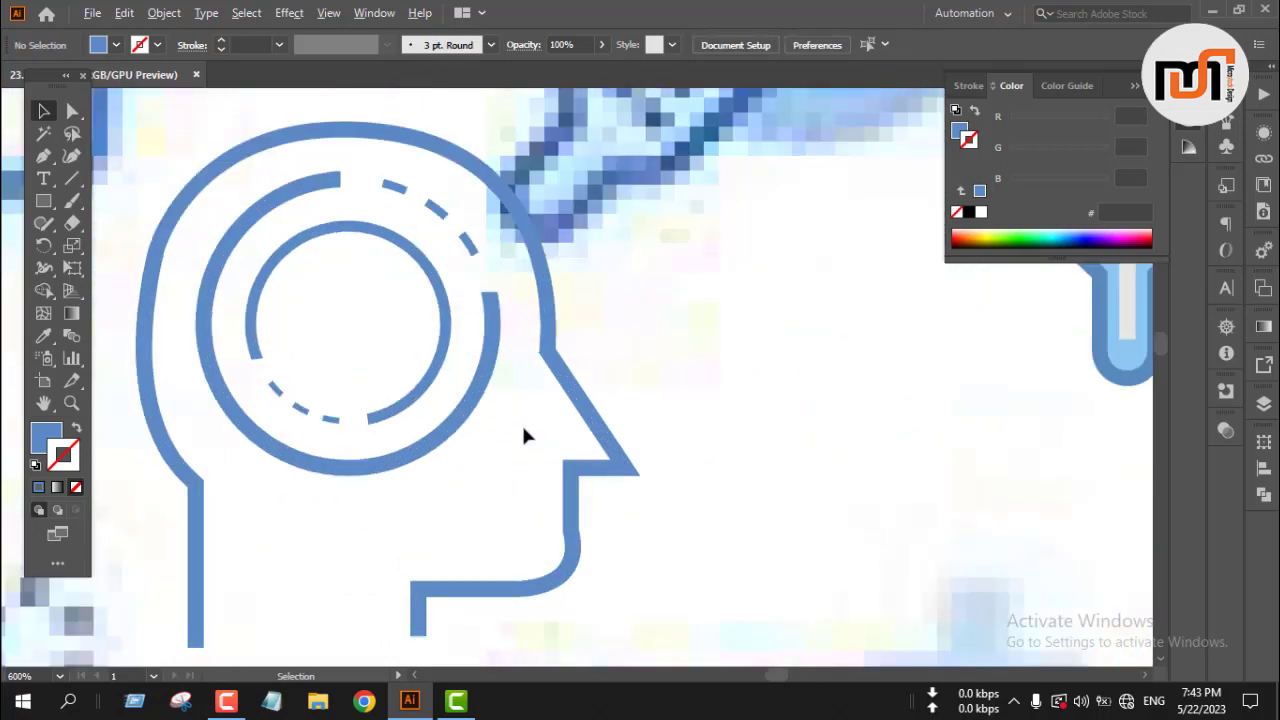
pyautogui.keyDown('alt'); pyautogui.scroll(-1, 522, 428); pyautogui.keyUp('alt')
pyautogui.moveTo(556, 400); pyautogui.dragTo(540, 465)
pyautogui.click(608, 438)
pyautogui.scroll(-3, 637, 417)
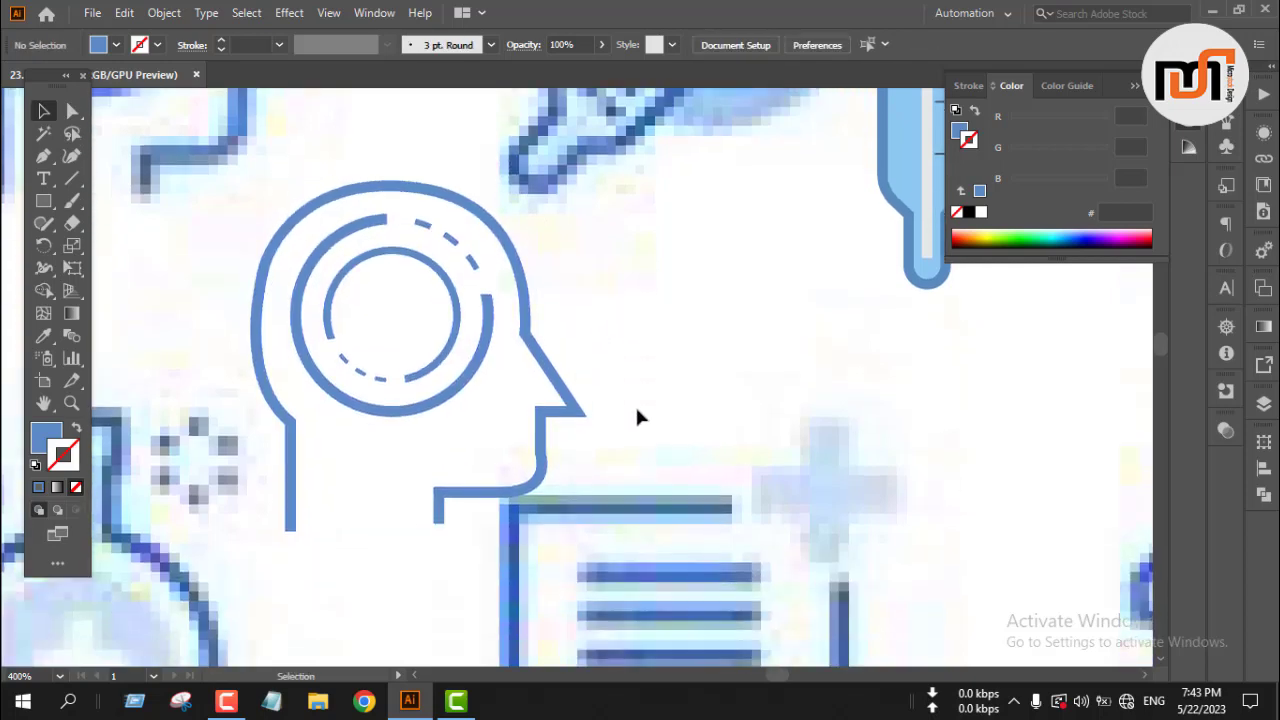
pyautogui.press('a')
pyautogui.hotkey('ctrl', 's')
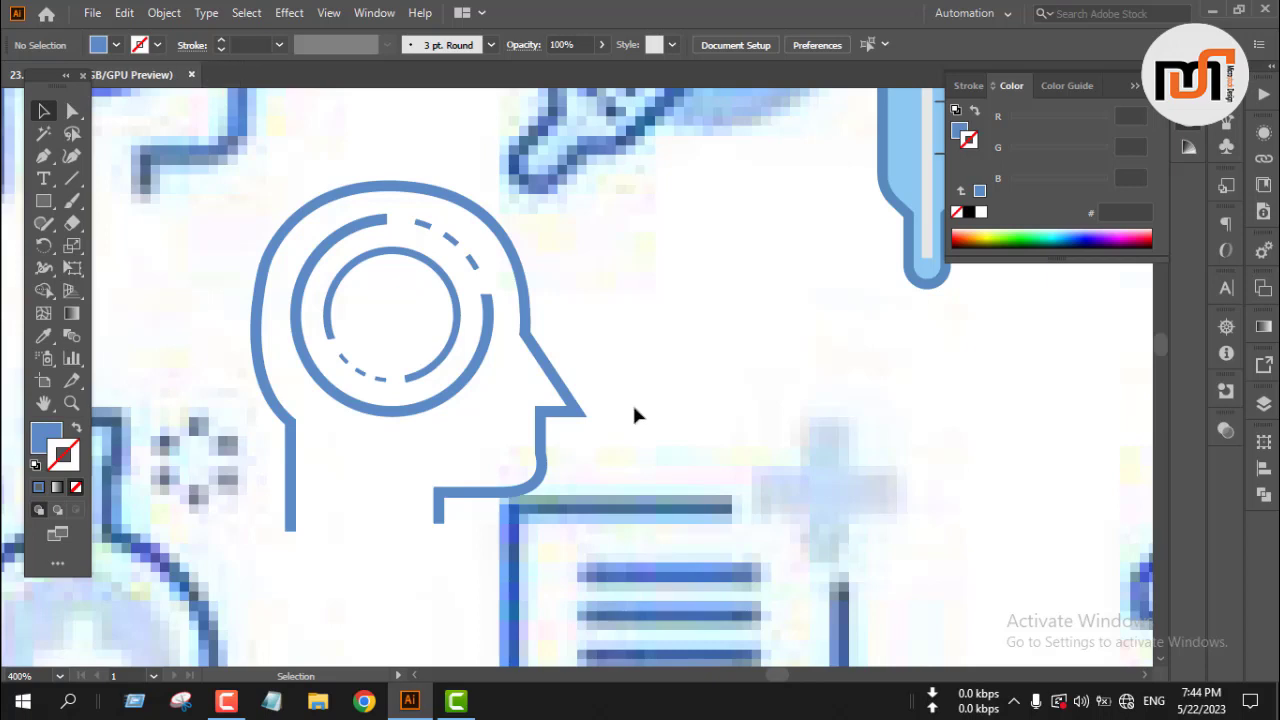
# - Paint a wavy half-brain line facing the head's nose with the Paintbrush, using no fill and a 1 pt 5B8BC3 blue stroke
pyautogui.moveTo(647, 312); pyautogui.dragTo(549, 332)
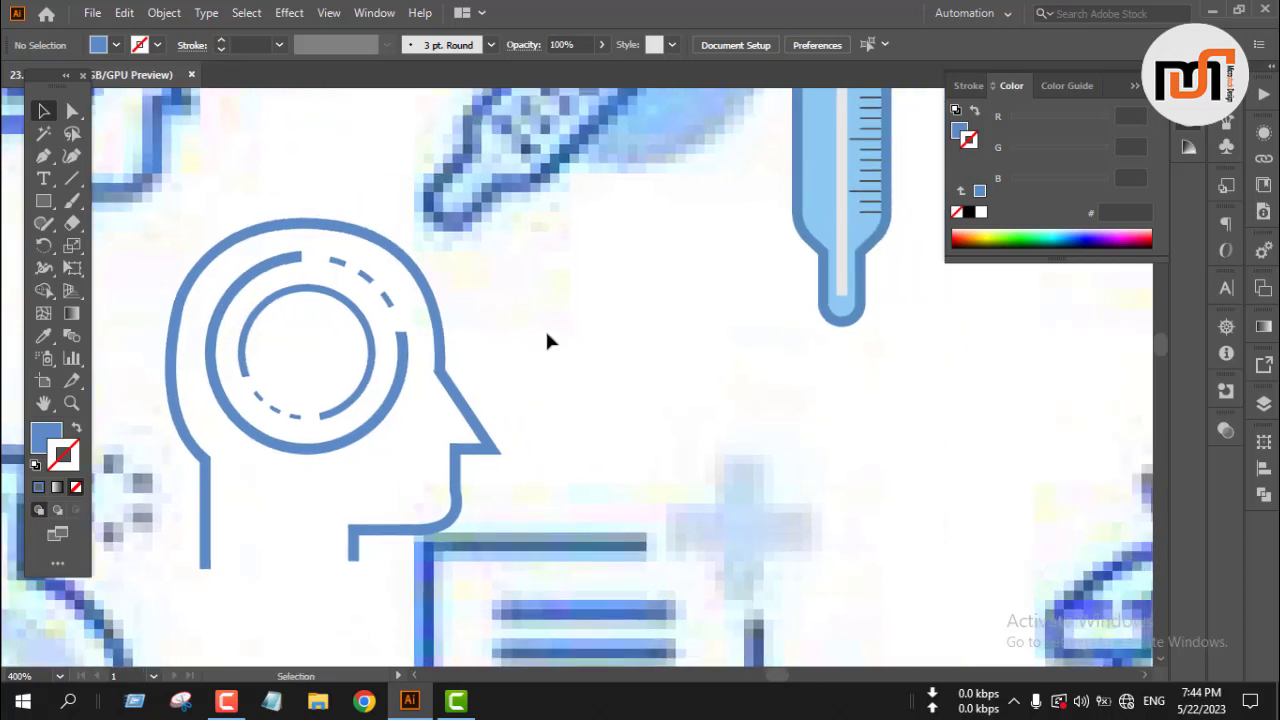
pyautogui.press('b')
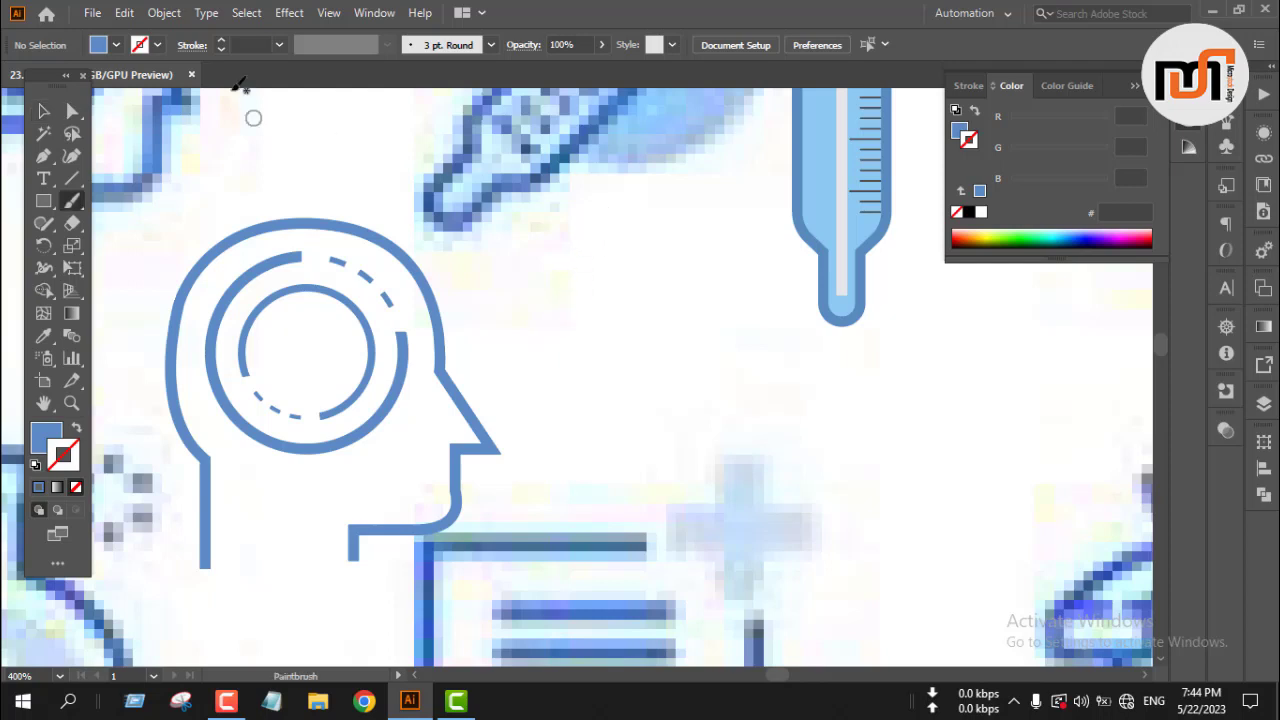
pyautogui.click(39, 487)
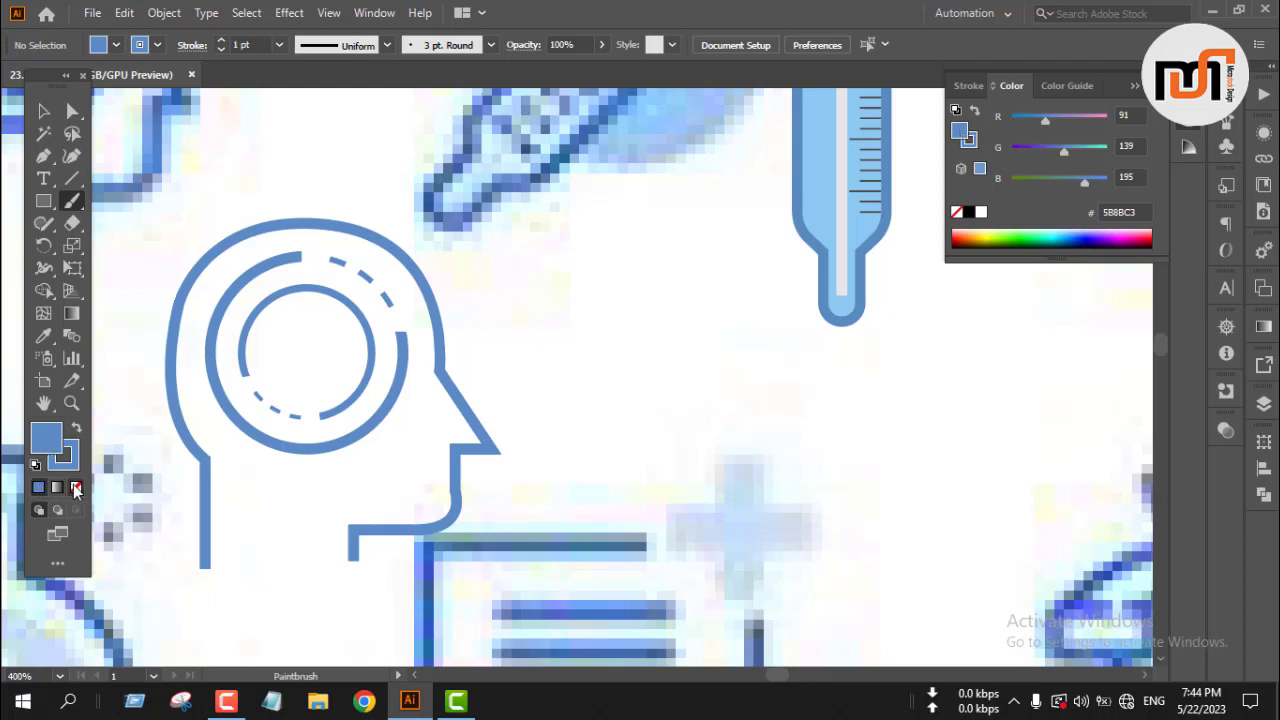
pyautogui.click(76, 488)
pyautogui.press('x')
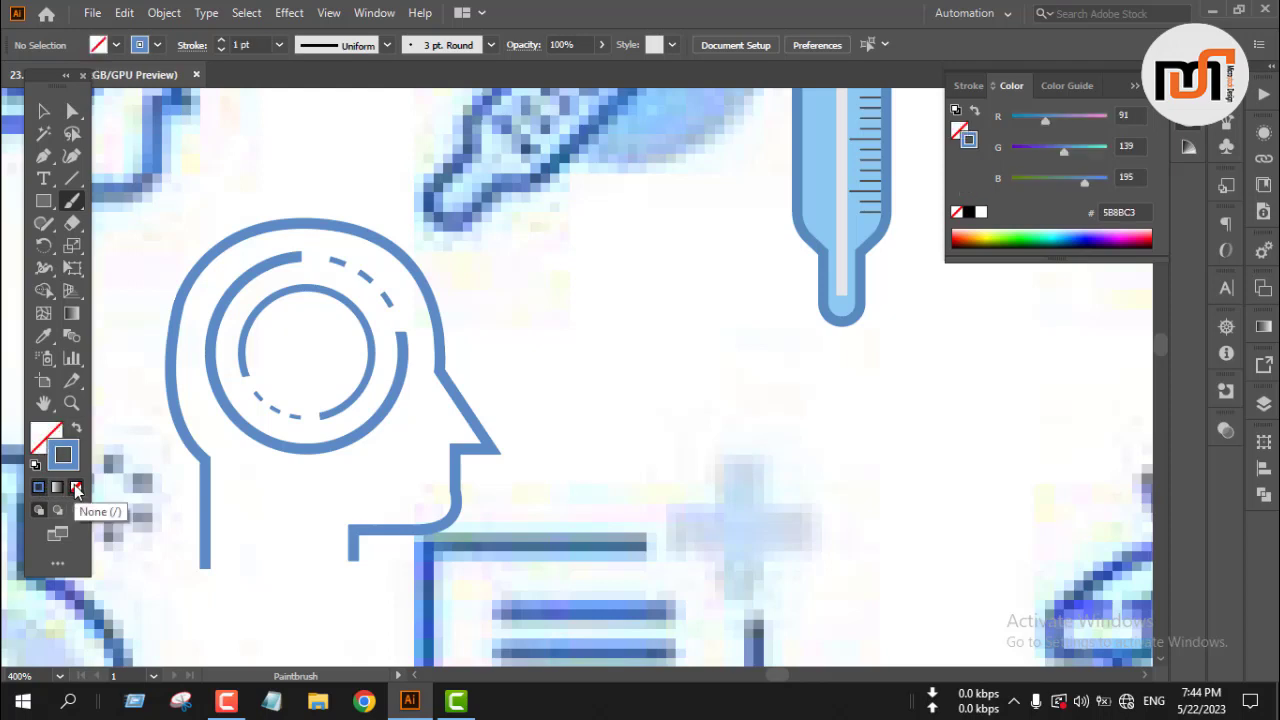
pyautogui.click(221, 49)
pyautogui.click(221, 49)
pyautogui.moveTo(641, 229)
pyautogui.mouseDown()
pyautogui.moveTo(574, 271)
pyautogui.moveTo(594, 344)
pyautogui.moveTo(566, 411)
pyautogui.moveTo(605, 485)
pyautogui.moveTo(625, 588)
pyautogui.moveTo(704, 624)
pyautogui.moveTo(717, 658)
pyautogui.moveTo(808, 672)
pyautogui.mouseUp()
pyautogui.scroll(-3, 812, 470)
pyautogui.scroll(1, 777, 366)
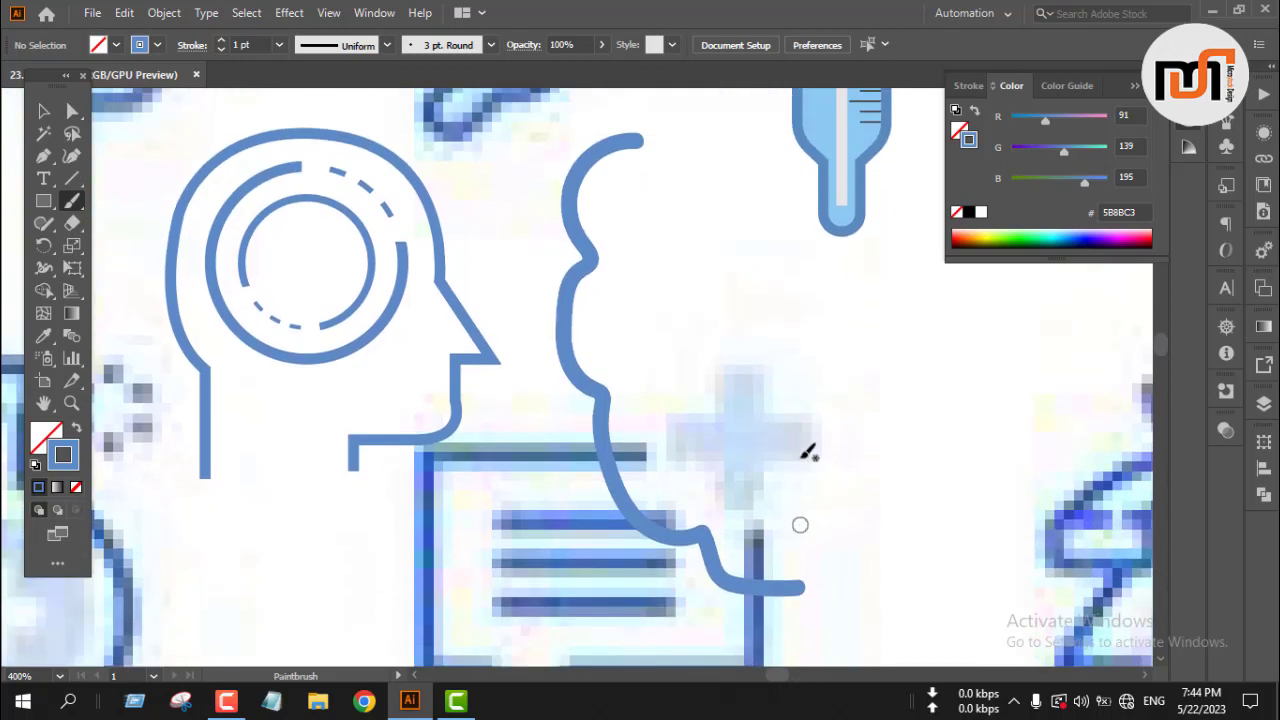
# - Make a copy of the wavy brush line rotated by 180° over the original
pyautogui.press('v')
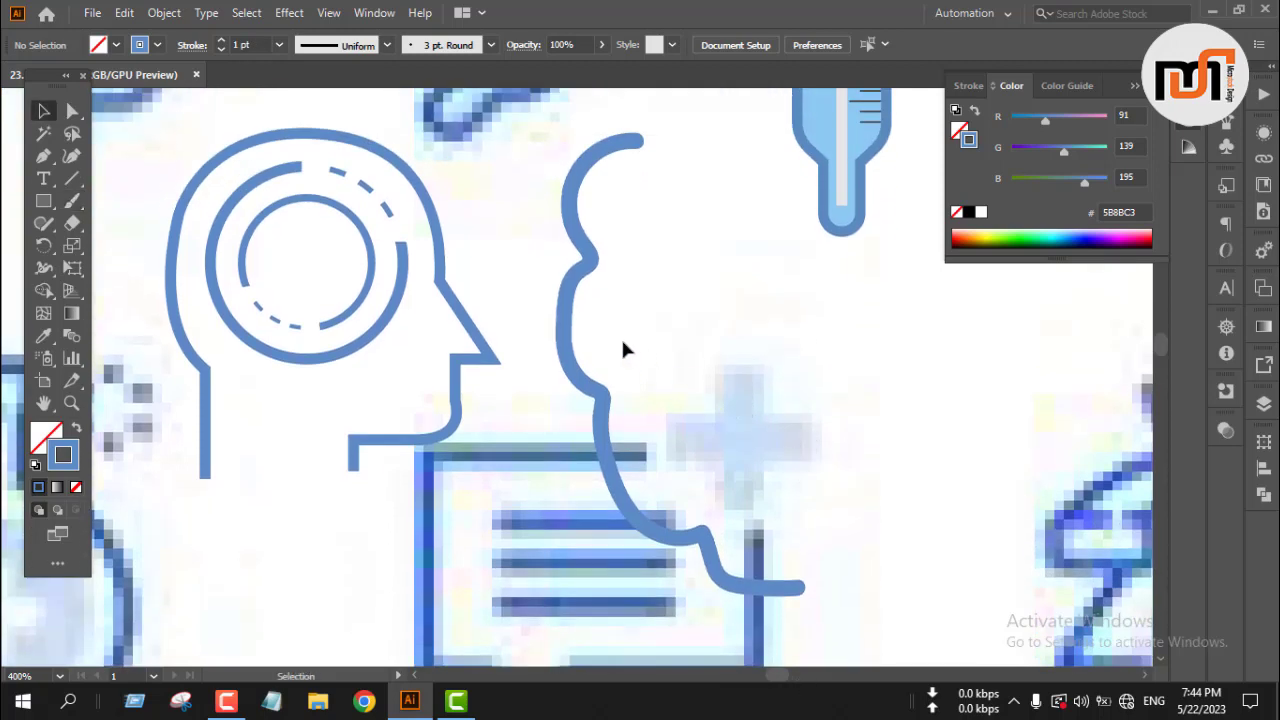
pyautogui.click(590, 390)
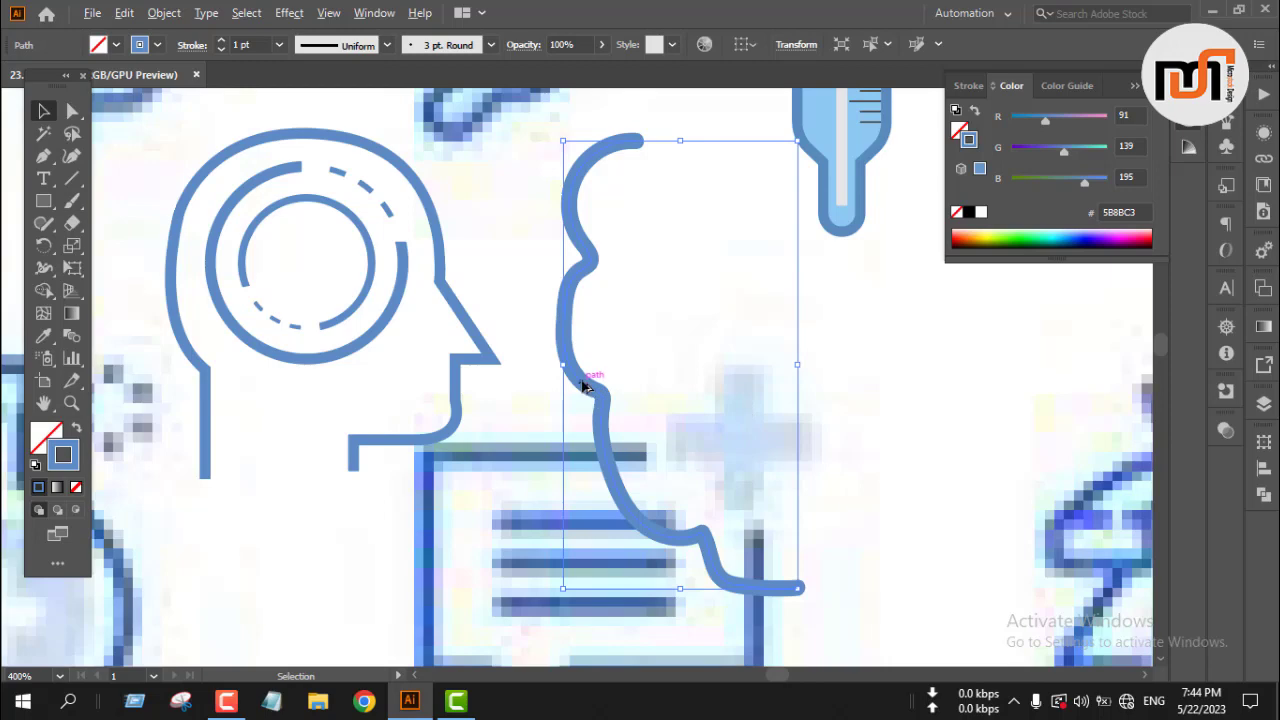
pyautogui.moveTo(581, 379); pyautogui.dragTo(312, 340)
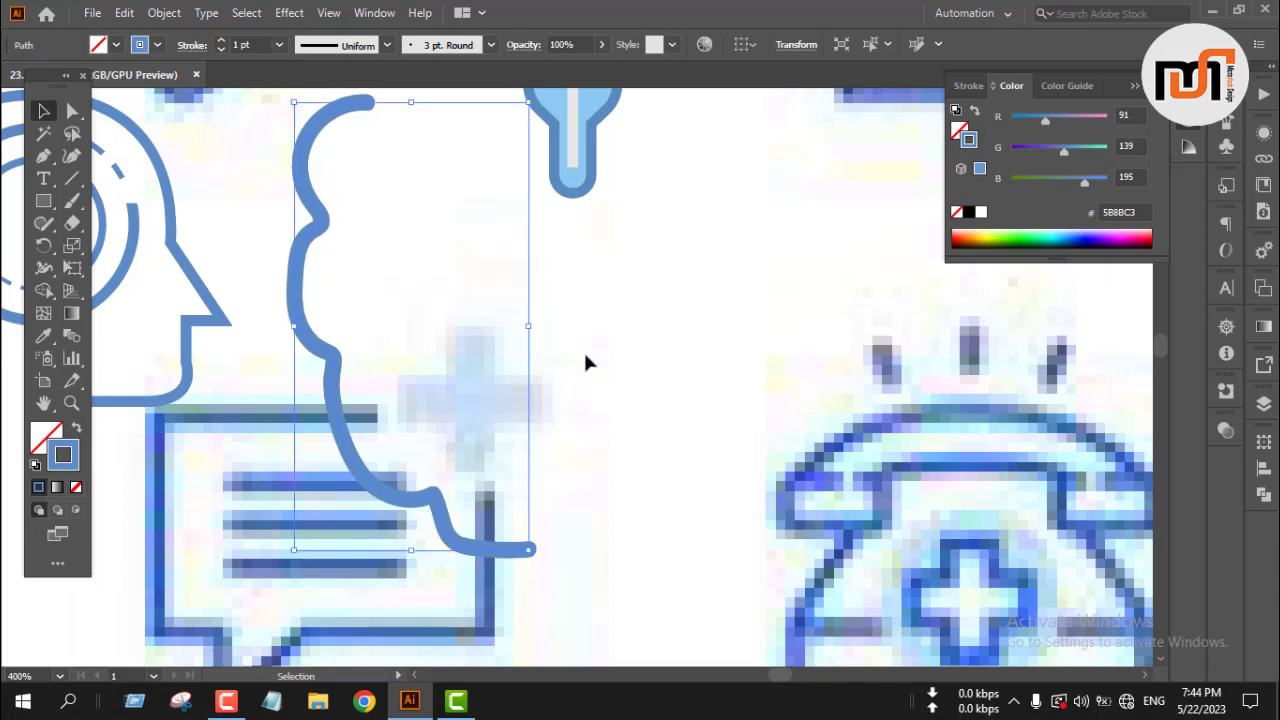
pyautogui.scroll(3, 623, 494)
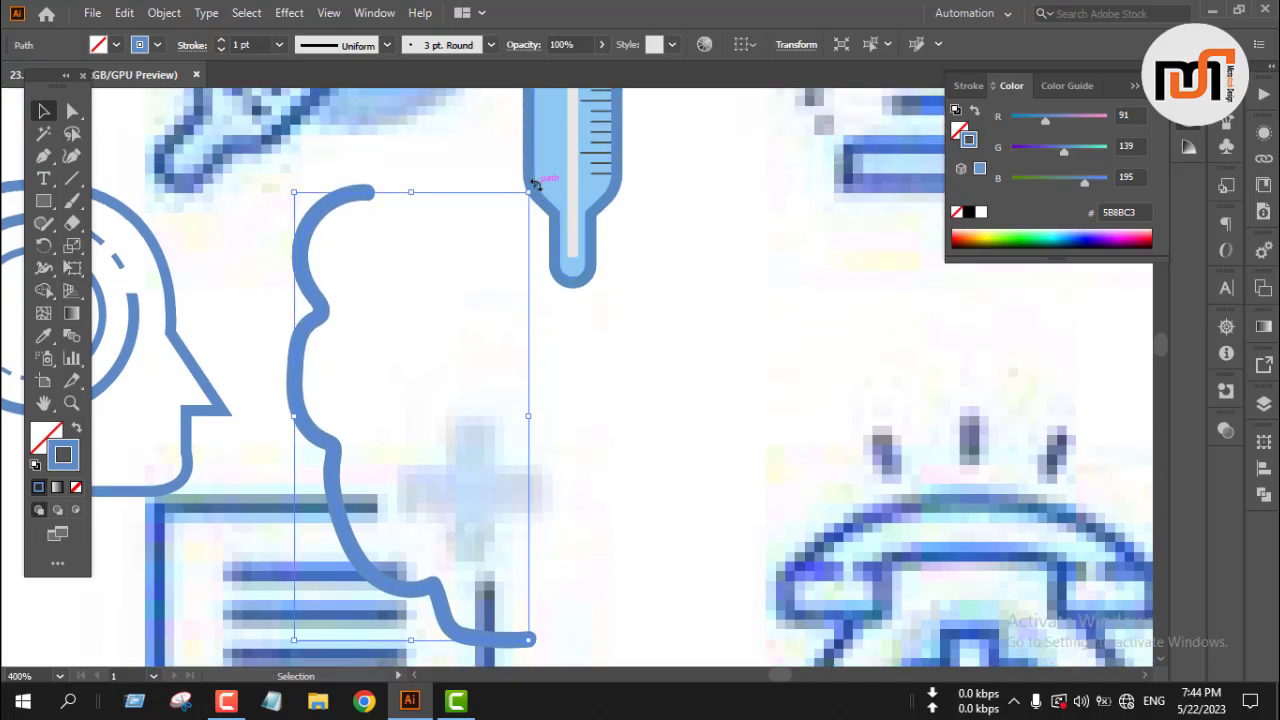
pyautogui.moveTo(535, 183); pyautogui.dragTo(309, 641)
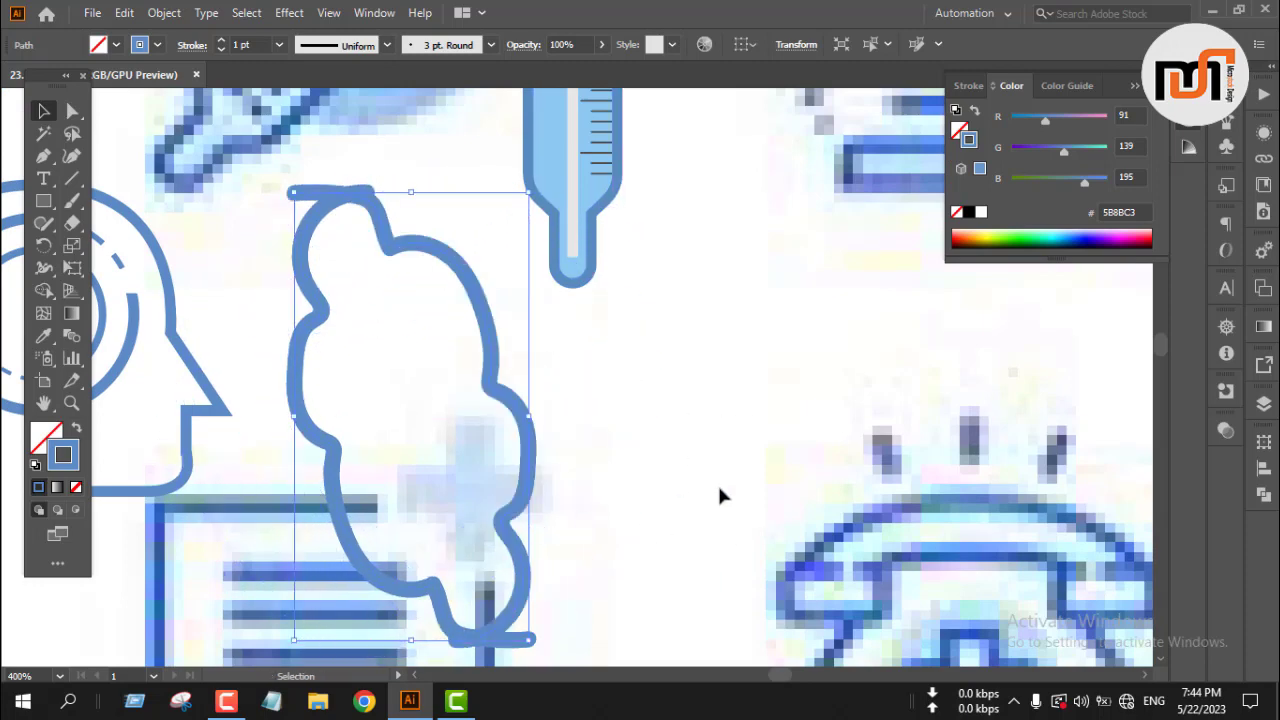
# - Nudge the rotated copy to the right until a gap separates its ends from the original wavy line
pyautogui.press('Right')
pyautogui.press('Right')
pyautogui.press('Right')
pyautogui.press('Right')
pyautogui.press('Right')
pyautogui.press('Right')
pyautogui.press('Right')
pyautogui.press('Right')
pyautogui.press('Right')
pyautogui.press('Right')
pyautogui.press('Right')
pyautogui.press('Right')
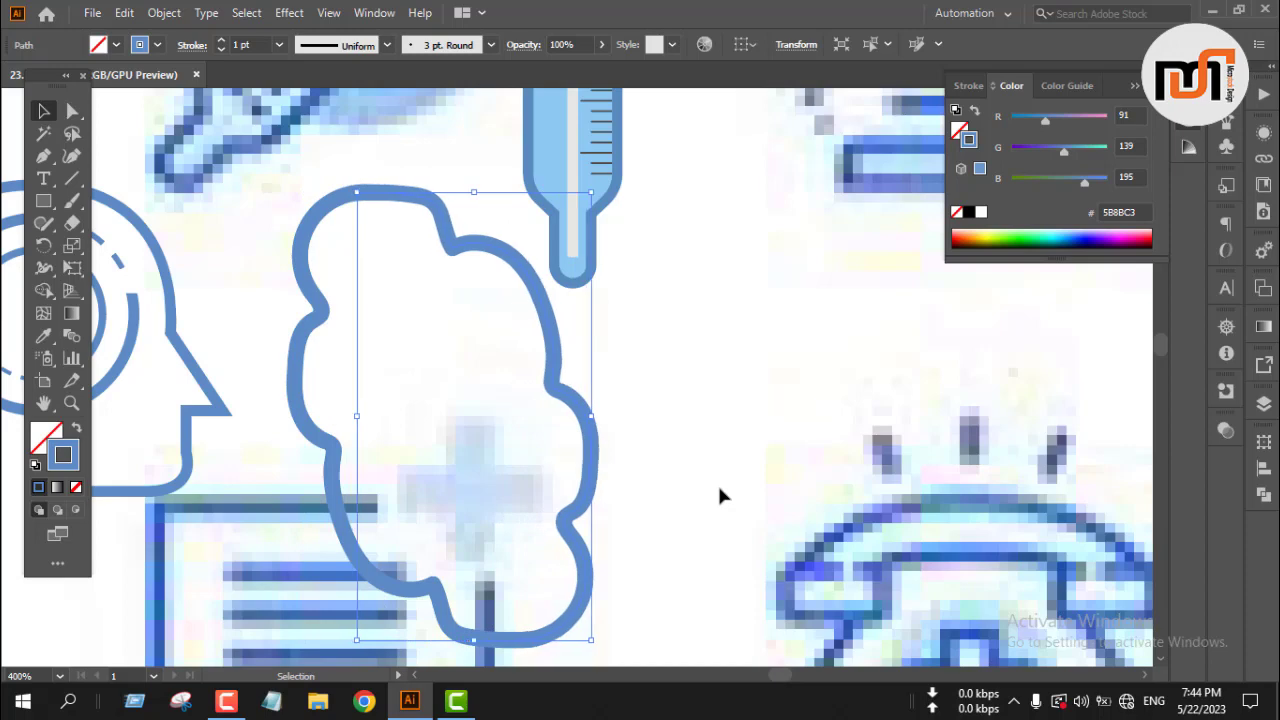
pyautogui.press('Right')
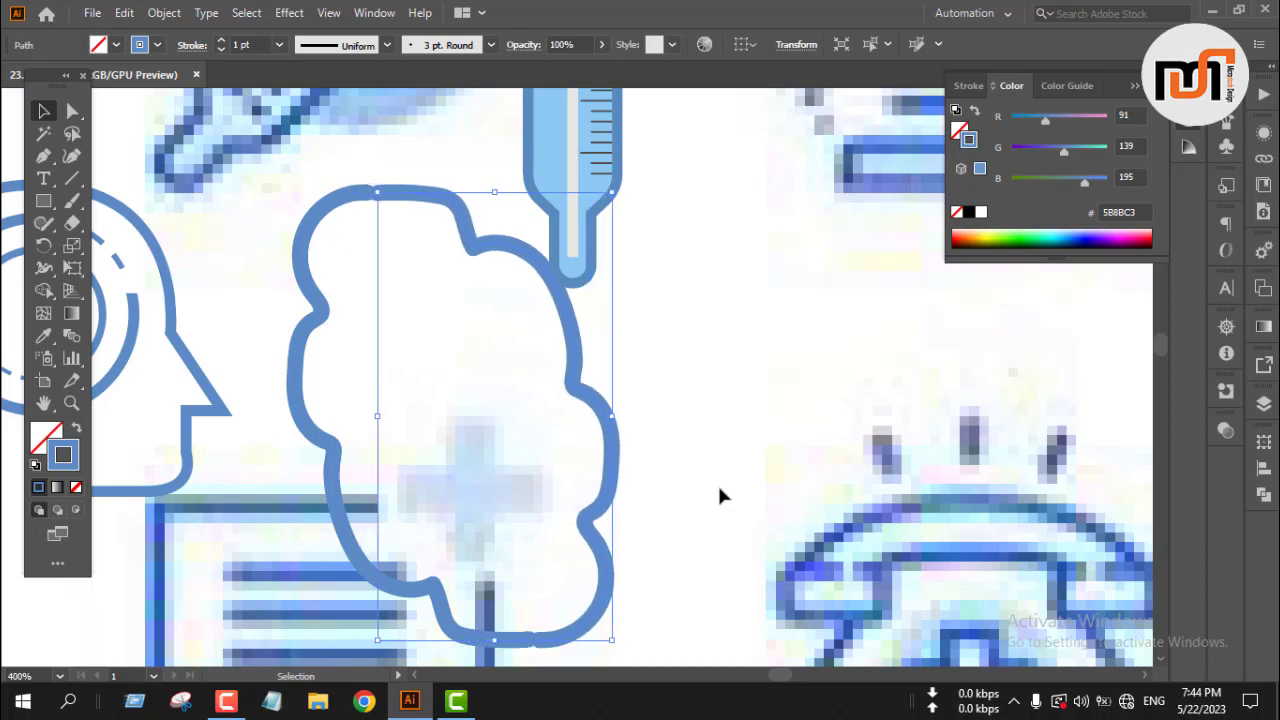
pyautogui.press('Right')
pyautogui.press('Right')
pyautogui.press('Right')
pyautogui.press('Right')
pyautogui.press('Right')
pyautogui.press('Right')
pyautogui.press('Right')
pyautogui.press('Right')
pyautogui.press('Right')
pyautogui.press('Right')
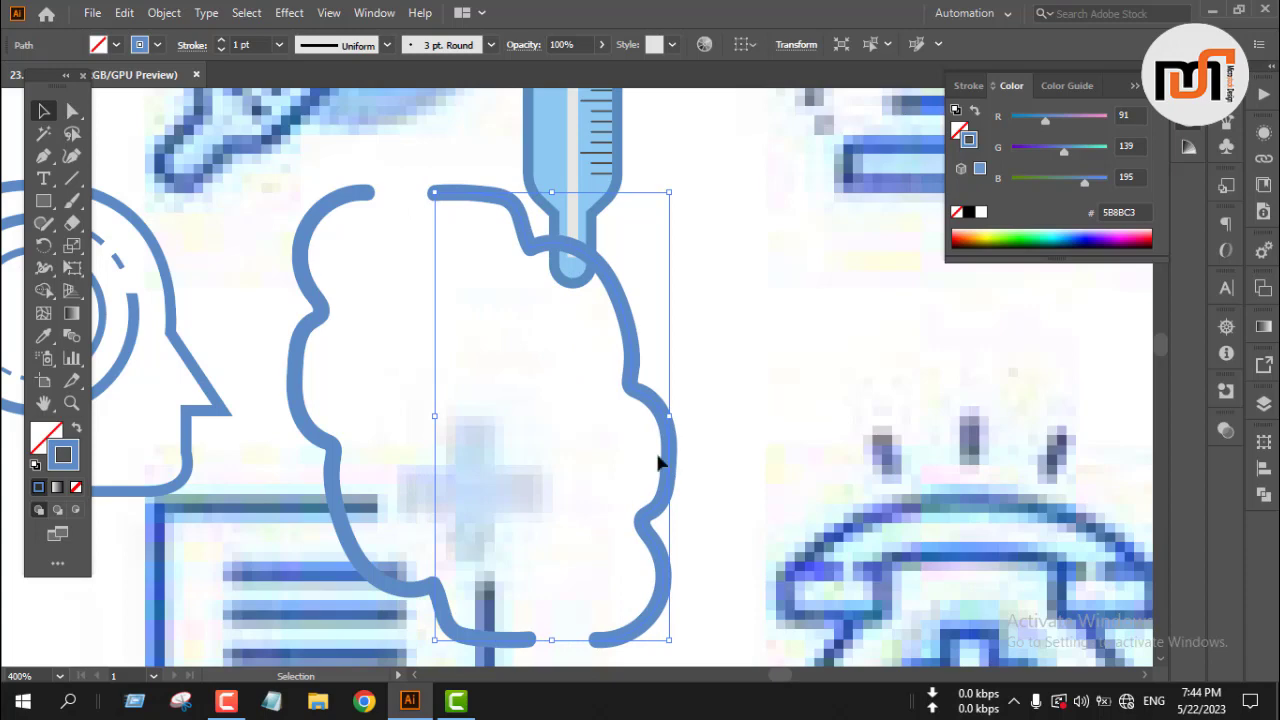
# - Move the rotated wavy copy farther right, away from the original and over the reference telephone icon
pyautogui.scroll(-3, 757, 383)
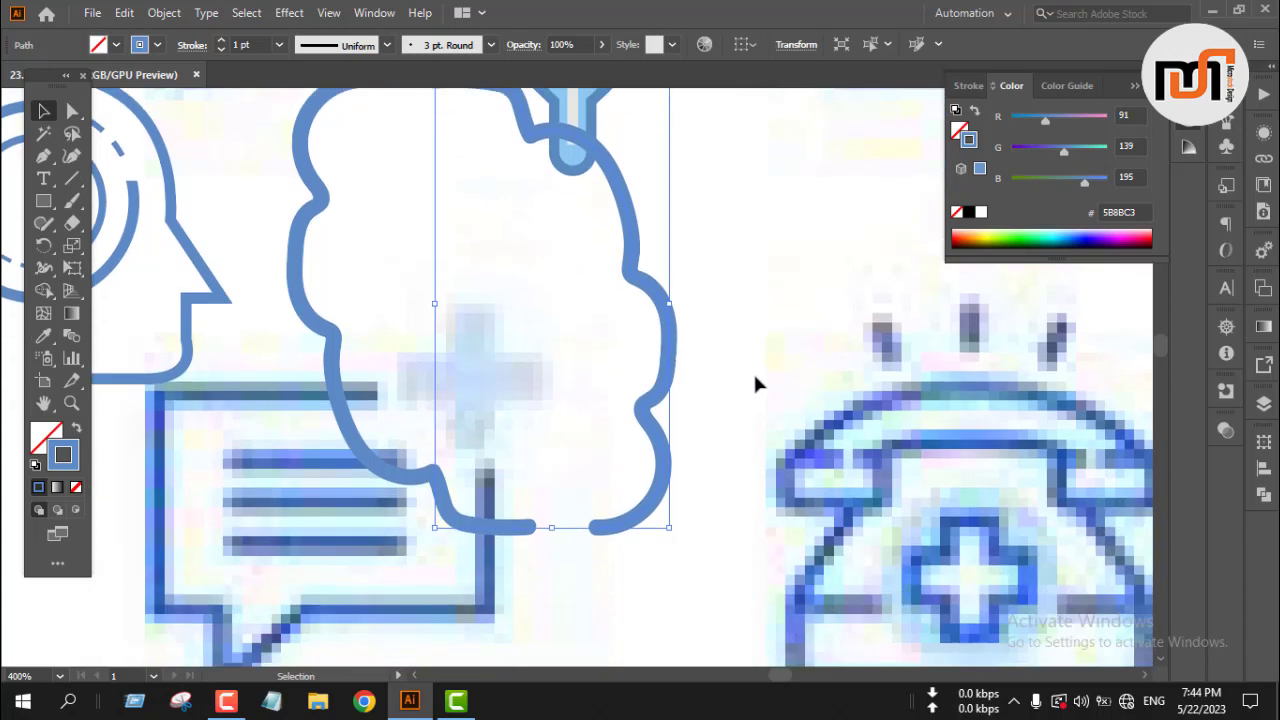
pyautogui.click(709, 463)
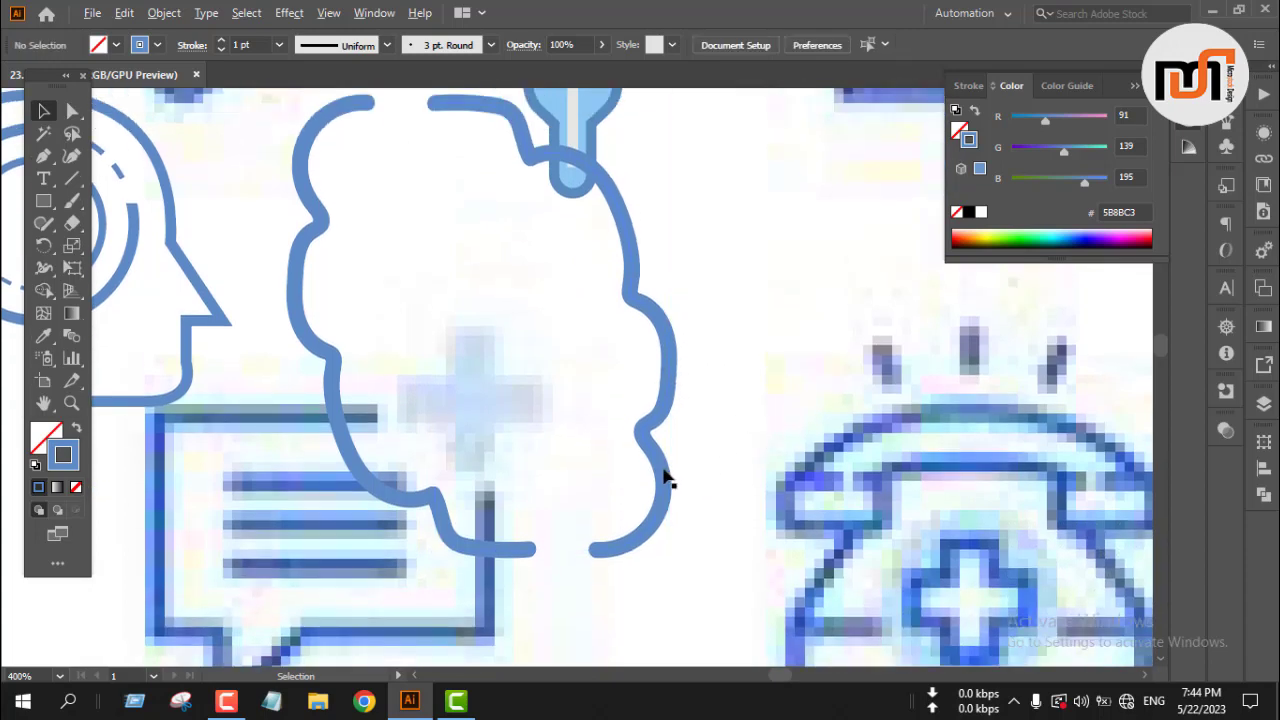
pyautogui.scroll(-2, 657, 458)
pyautogui.moveTo(657, 460); pyautogui.dragTo(789, 450)
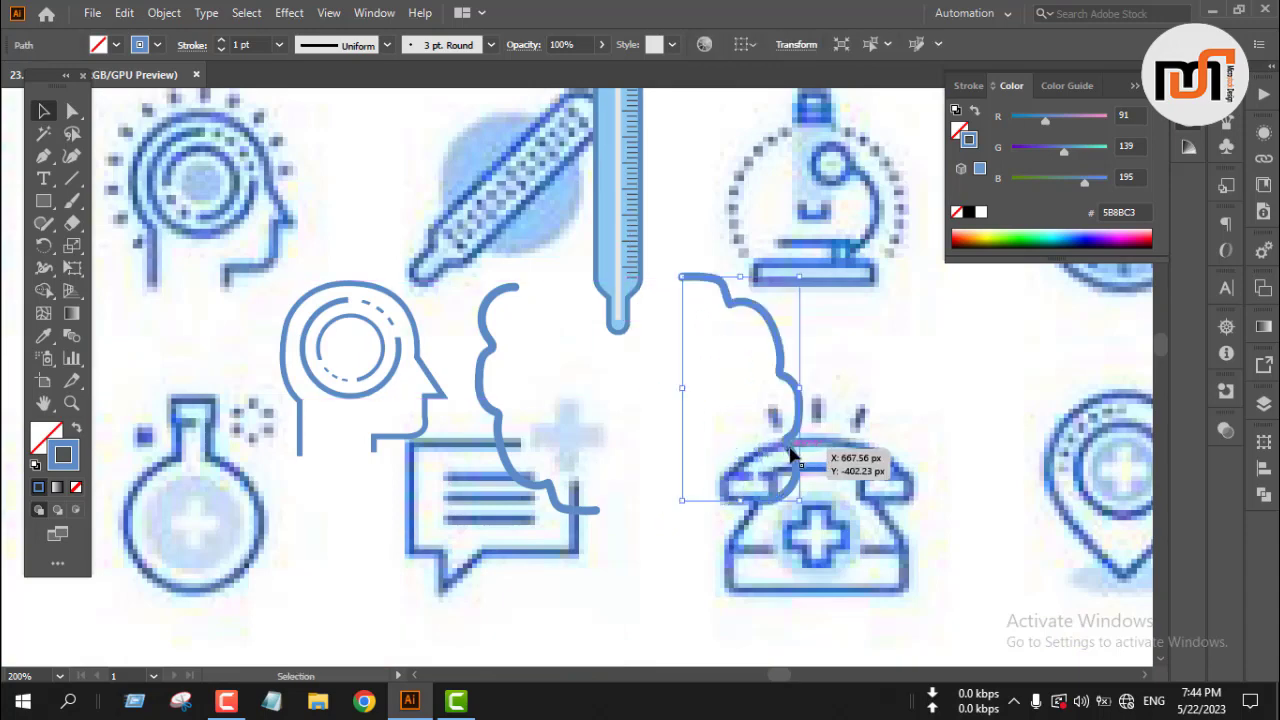
# - Delete the rotated wavy copy and paint the rest of the scalloped brain outline with the Paintbrush, joining both ends of the original line
pyautogui.press('Delete')
pyautogui.press('b')
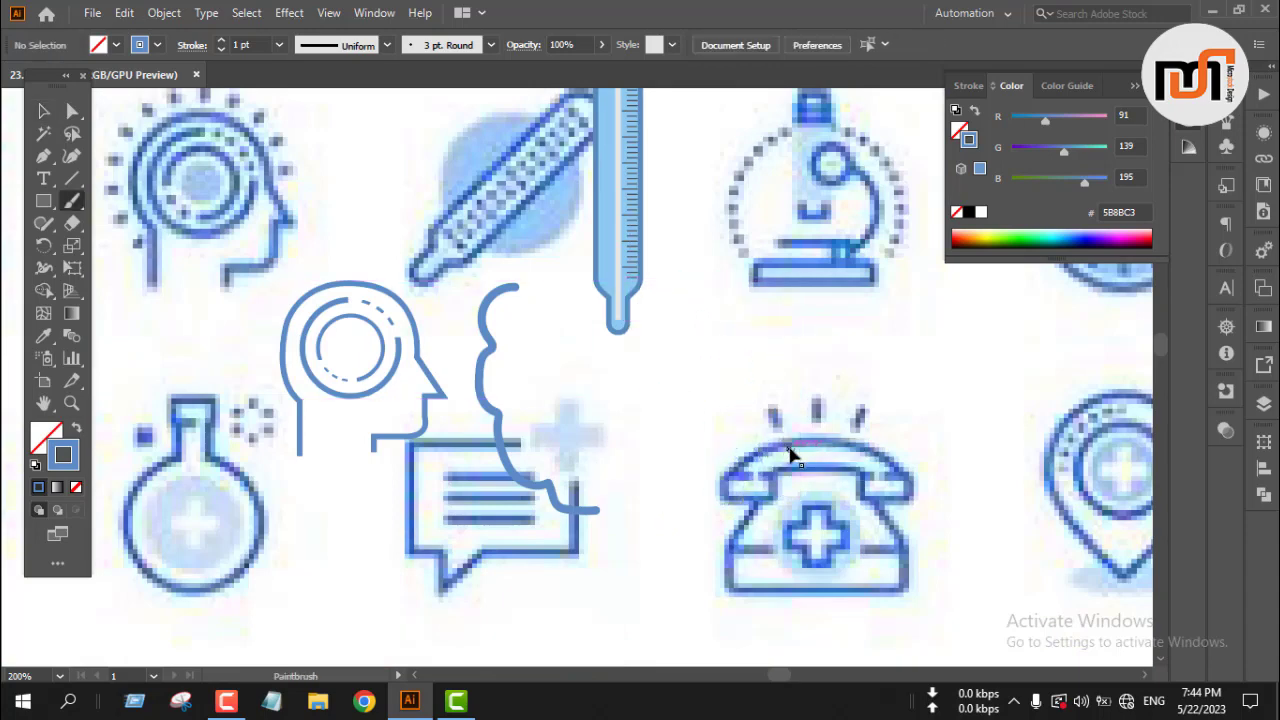
pyautogui.moveTo(515, 289)
pyautogui.mouseDown()
pyautogui.moveTo(547, 272)
pyautogui.moveTo(601, 279)
pyautogui.moveTo(604, 292)
pyautogui.moveTo(654, 268)
pyautogui.moveTo(666, 323)
pyautogui.mouseUp()
pyautogui.hotkey('ctrl', 'z')
pyautogui.moveTo(518, 288)
pyautogui.mouseDown()
pyautogui.moveTo(612, 275)
pyautogui.moveTo(637, 302)
pyautogui.moveTo(664, 302)
pyautogui.moveTo(720, 386)
pyautogui.moveTo(696, 499)
pyautogui.moveTo(659, 515)
pyautogui.moveTo(653, 538)
pyautogui.moveTo(622, 541)
pyautogui.moveTo(580, 505)
pyautogui.mouseUp()
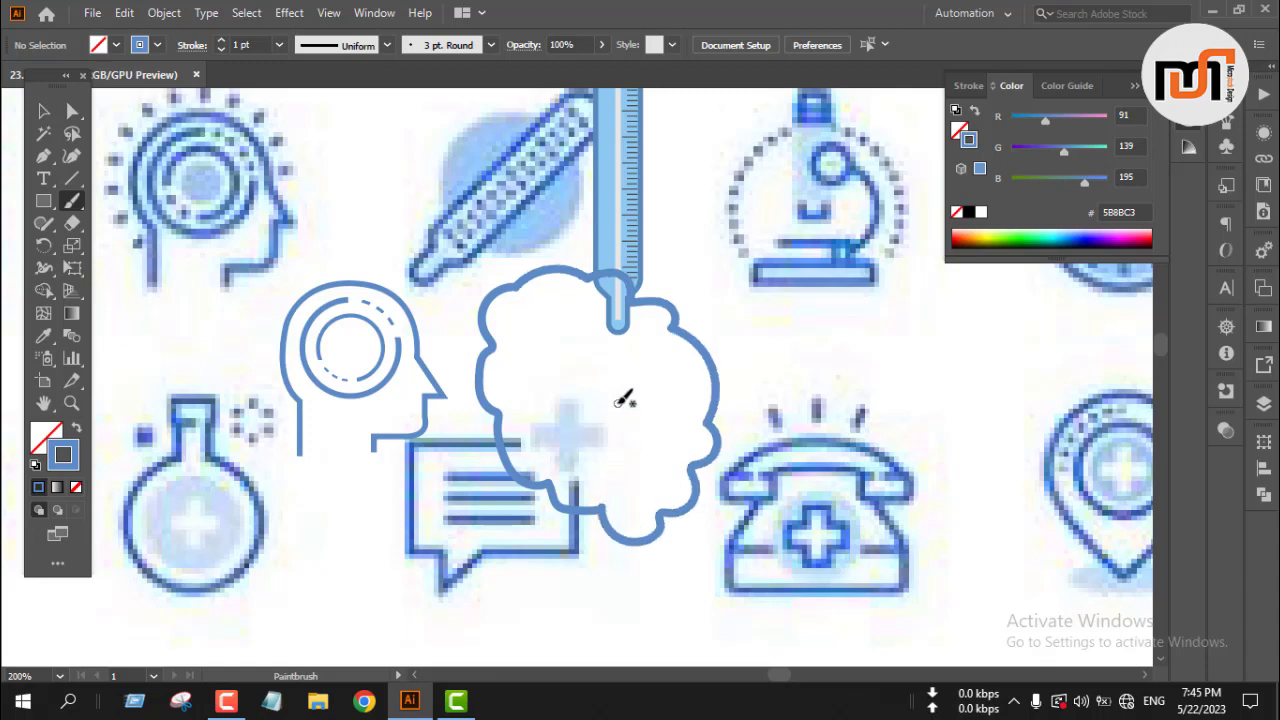
# - Move the thermometer drawing up and slightly right, clear of the brain outline
pyautogui.press('v')
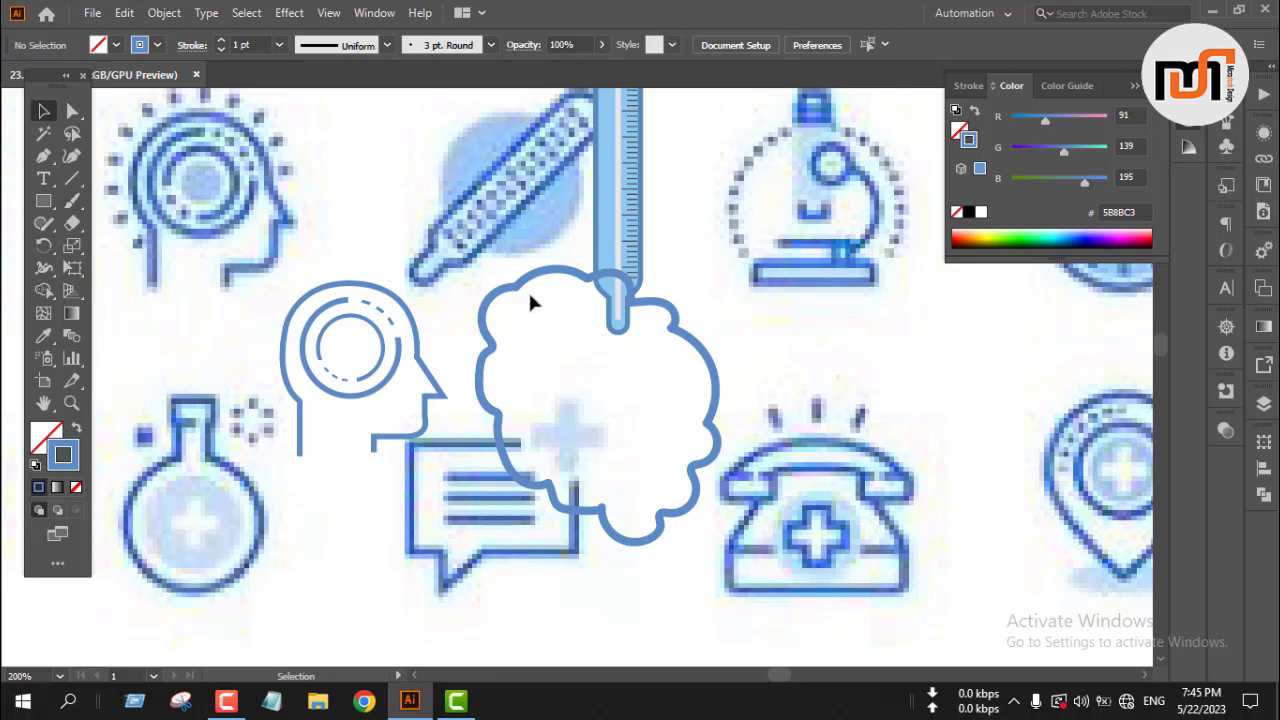
pyautogui.moveTo(460, 248); pyautogui.dragTo(760, 560)
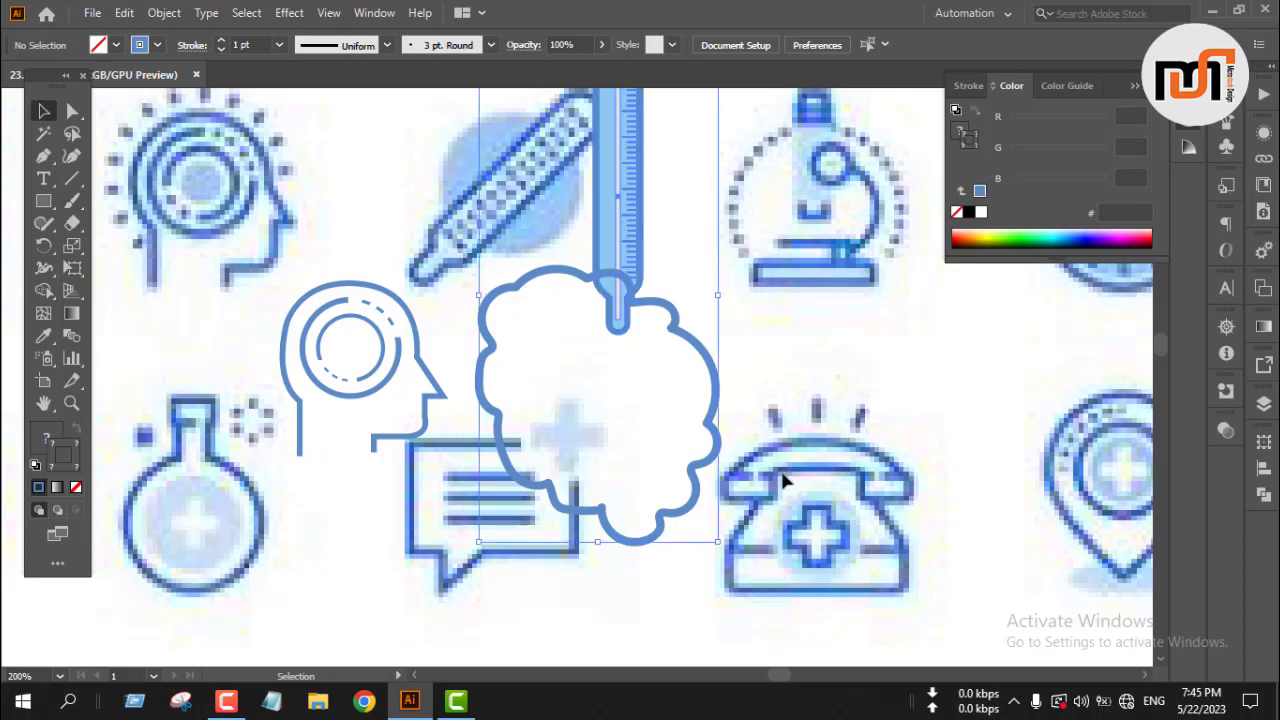
pyautogui.click(791, 364)
pyautogui.scroll(3, 791, 364)
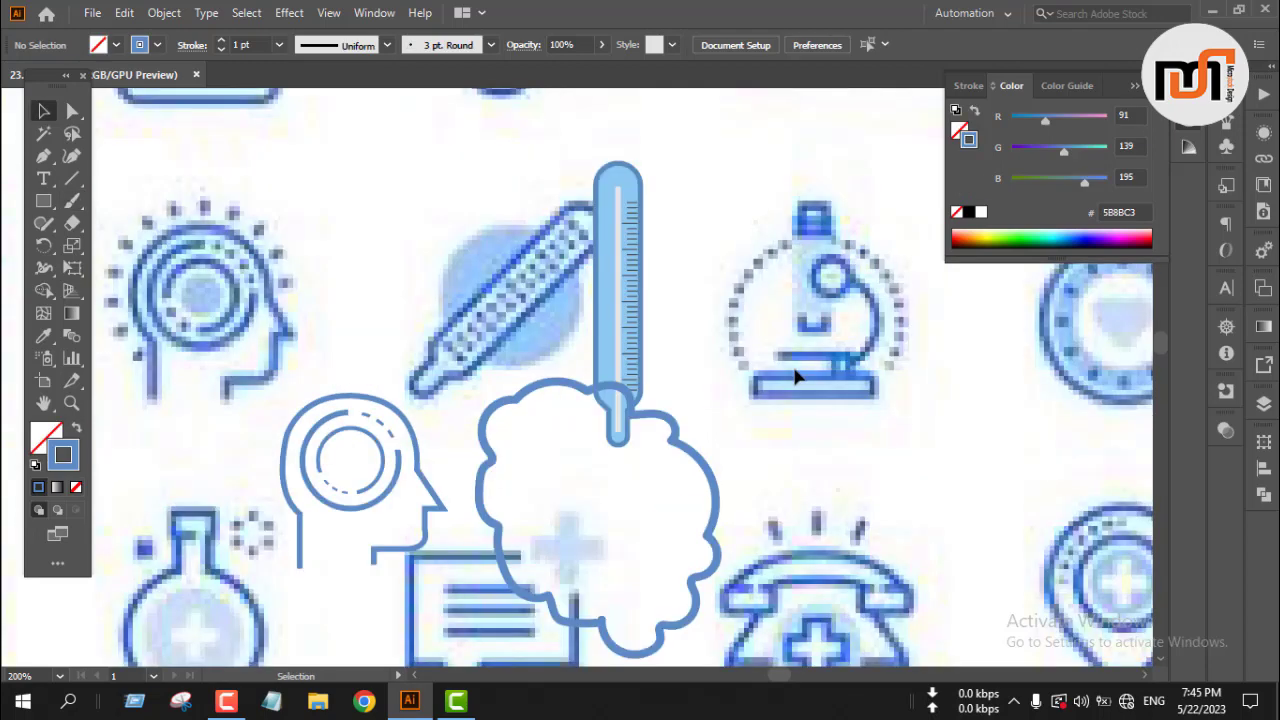
pyautogui.moveTo(622, 352); pyautogui.dragTo(622, 228)
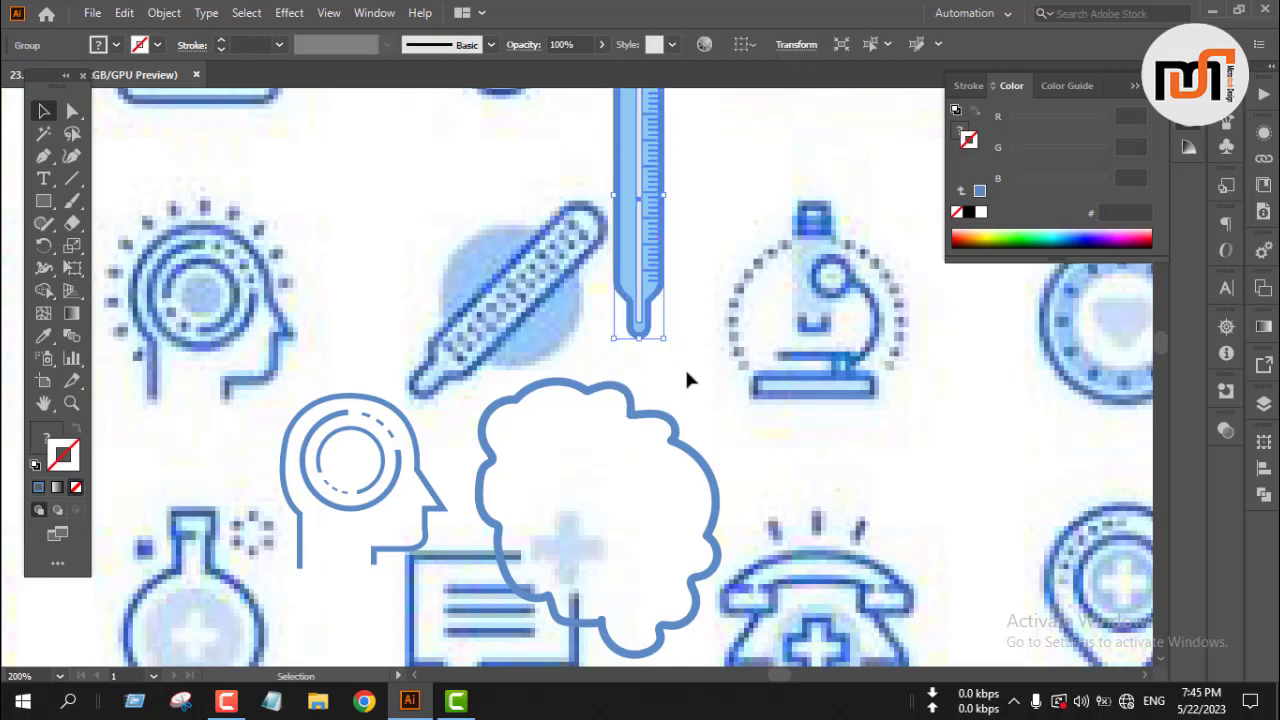
pyautogui.click(687, 364)
# - Select both parts of the brain outline and rotate them slightly clockwise
pyautogui.scroll(-4, 676, 360)
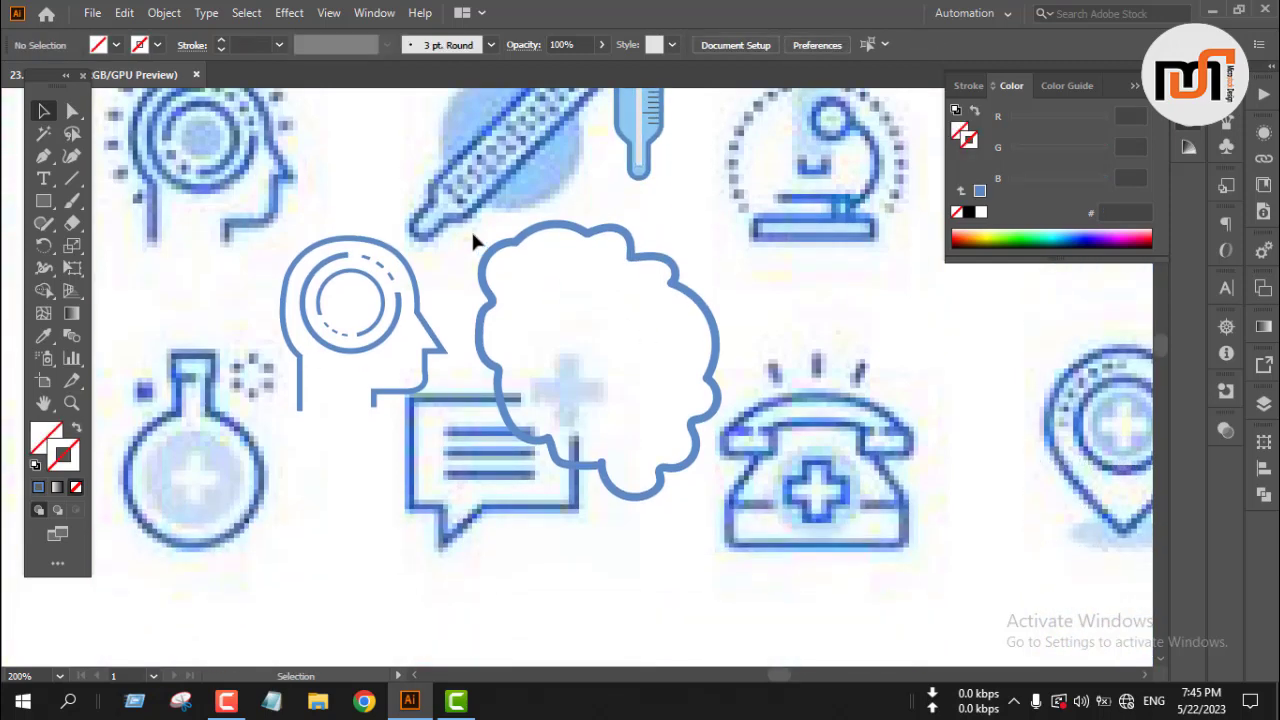
pyautogui.moveTo(709, 524); pyautogui.dragTo(737, 545)
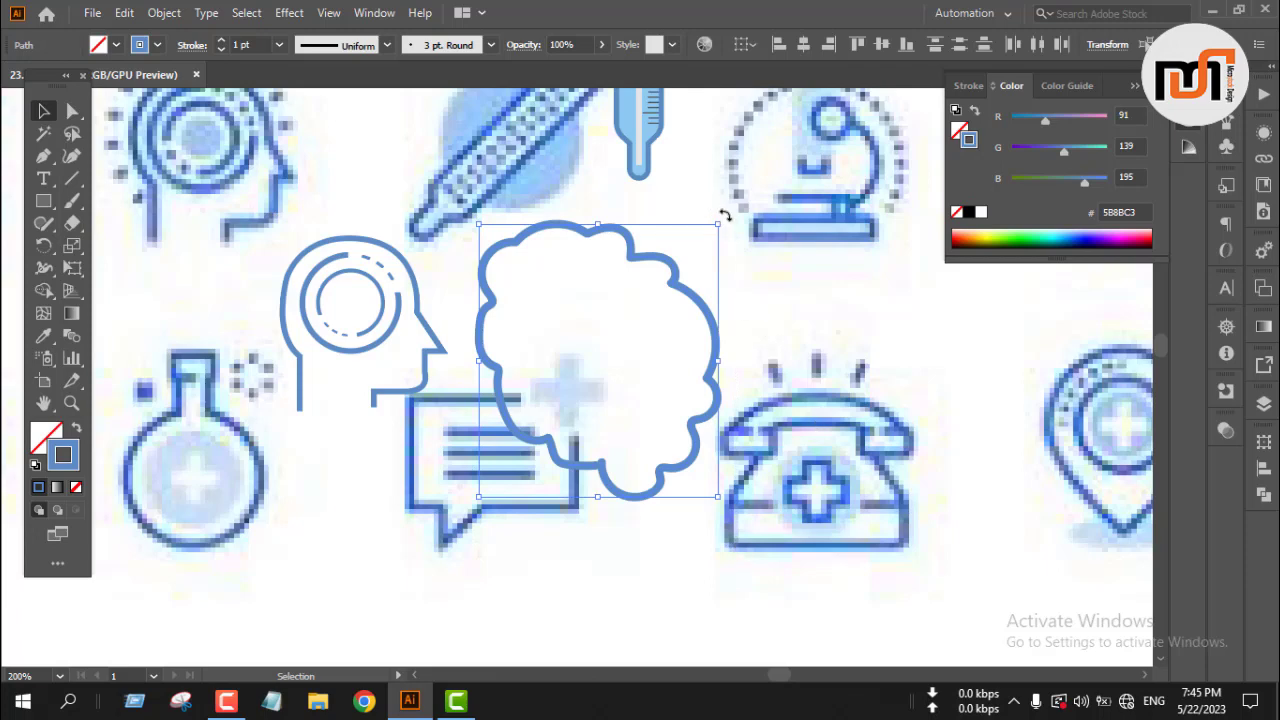
pyautogui.moveTo(725, 215); pyautogui.dragTo(758, 268)
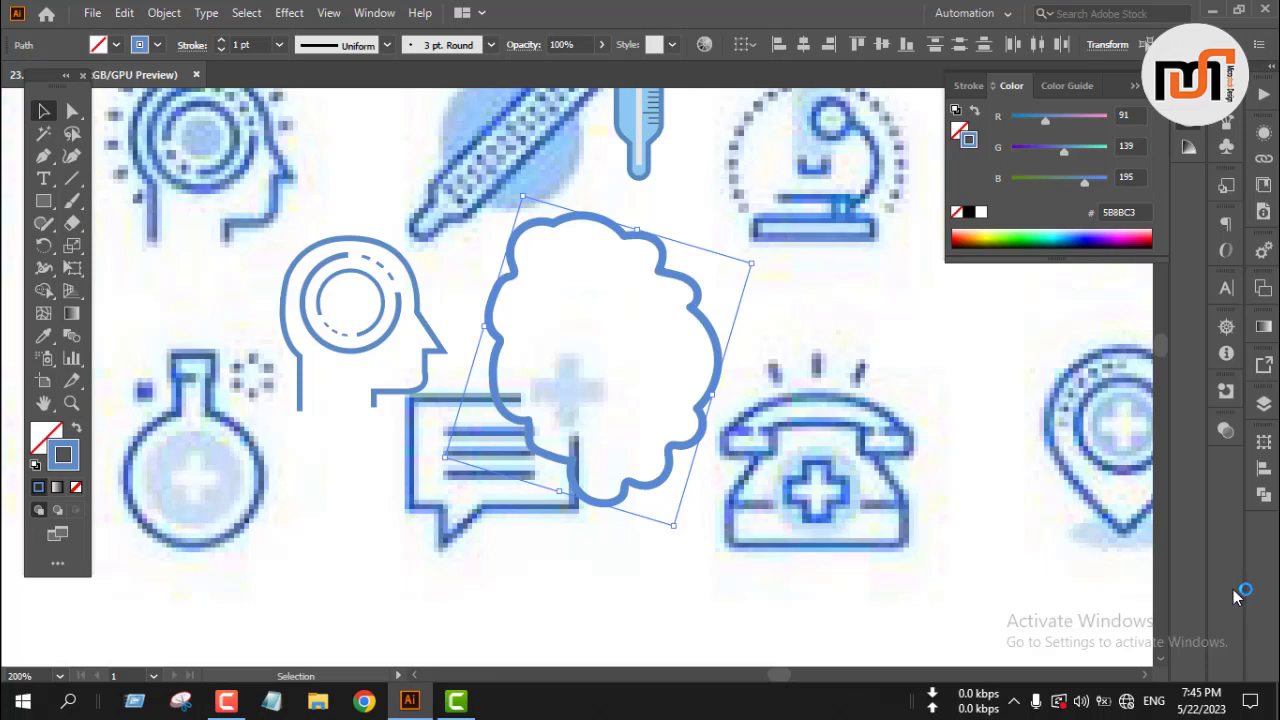
# - Expand the appearance of the two brain outline strokes and unite them into one compound shape
pyautogui.click(168, 13)
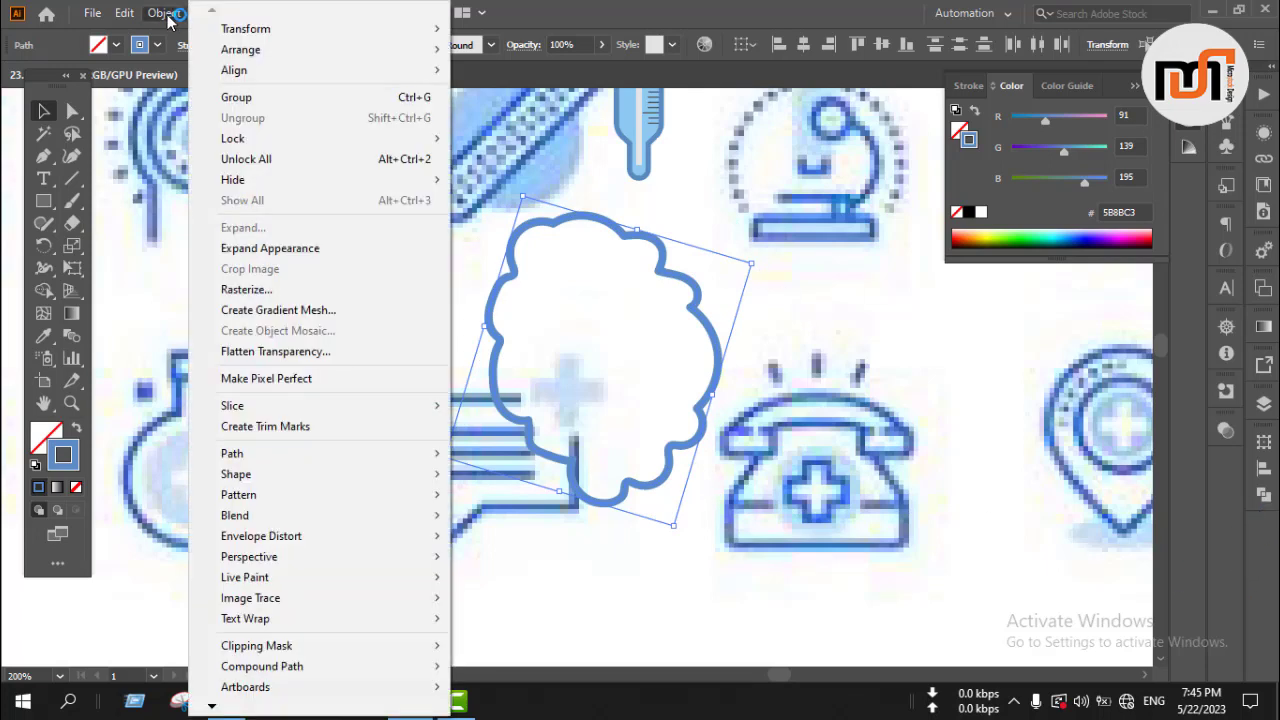
pyautogui.click(268, 248)
pyautogui.click(165, 13)
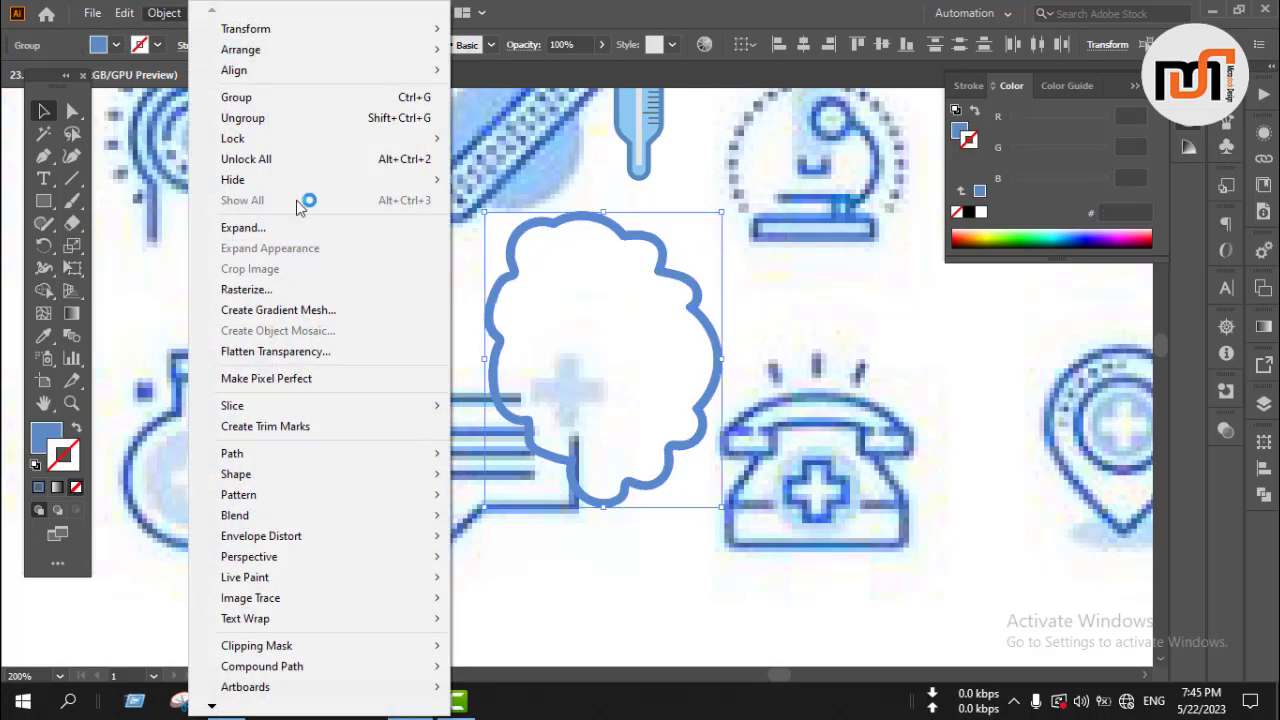
pyautogui.click(261, 228)
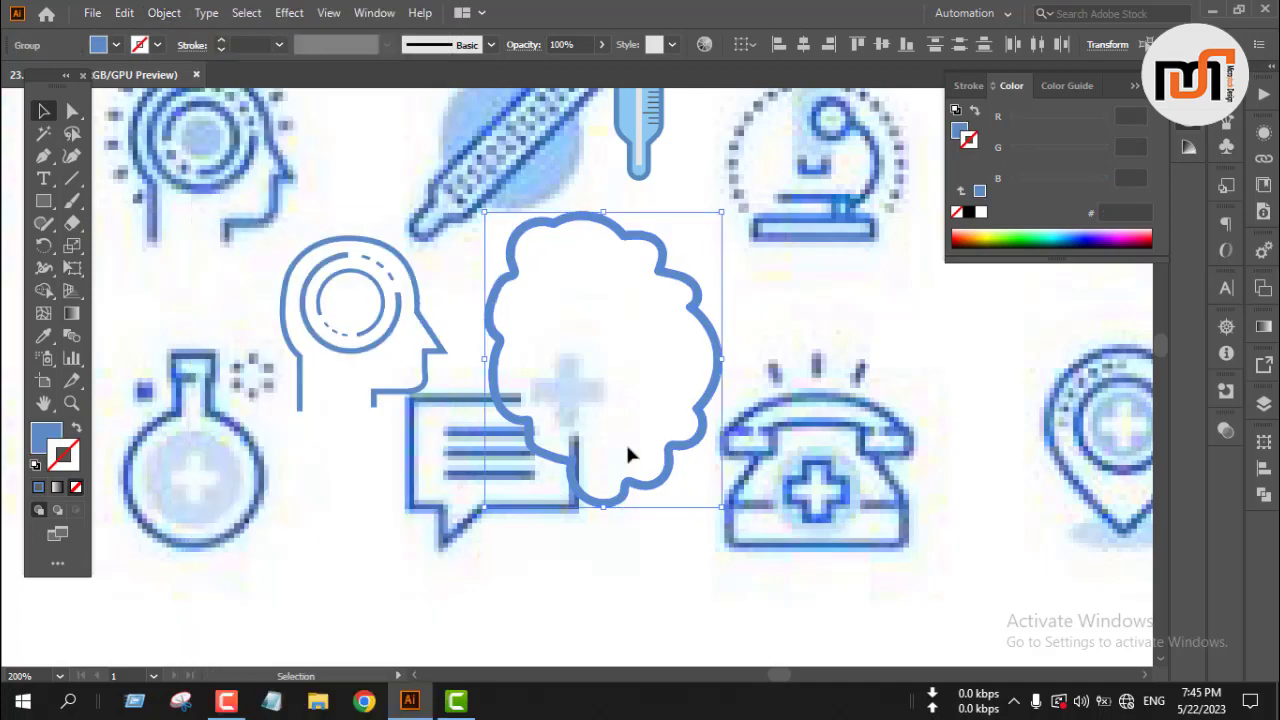
pyautogui.click(1263, 495)
pyautogui.click(1114, 483)
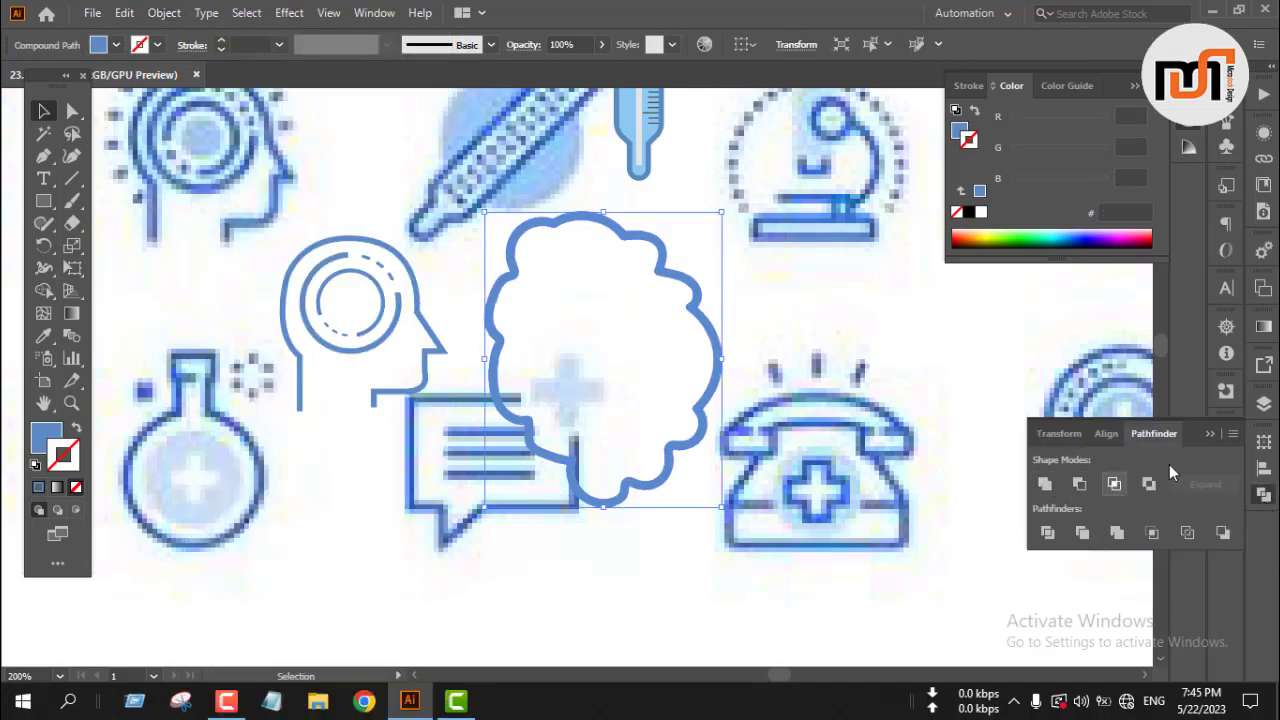
pyautogui.click(1210, 434)
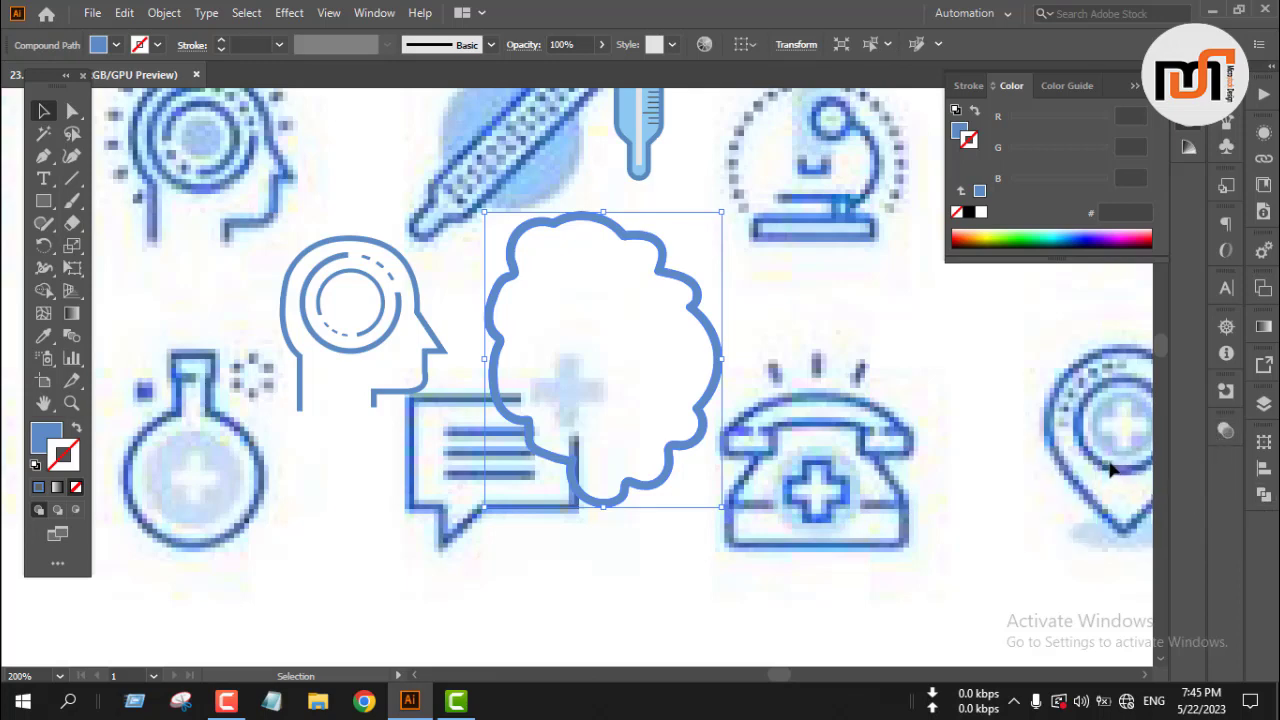
# - Paint a wavy dividing line through the brain with the Paintbrush, extending slightly past the outline at the top and bottom
pyautogui.click(800, 320)
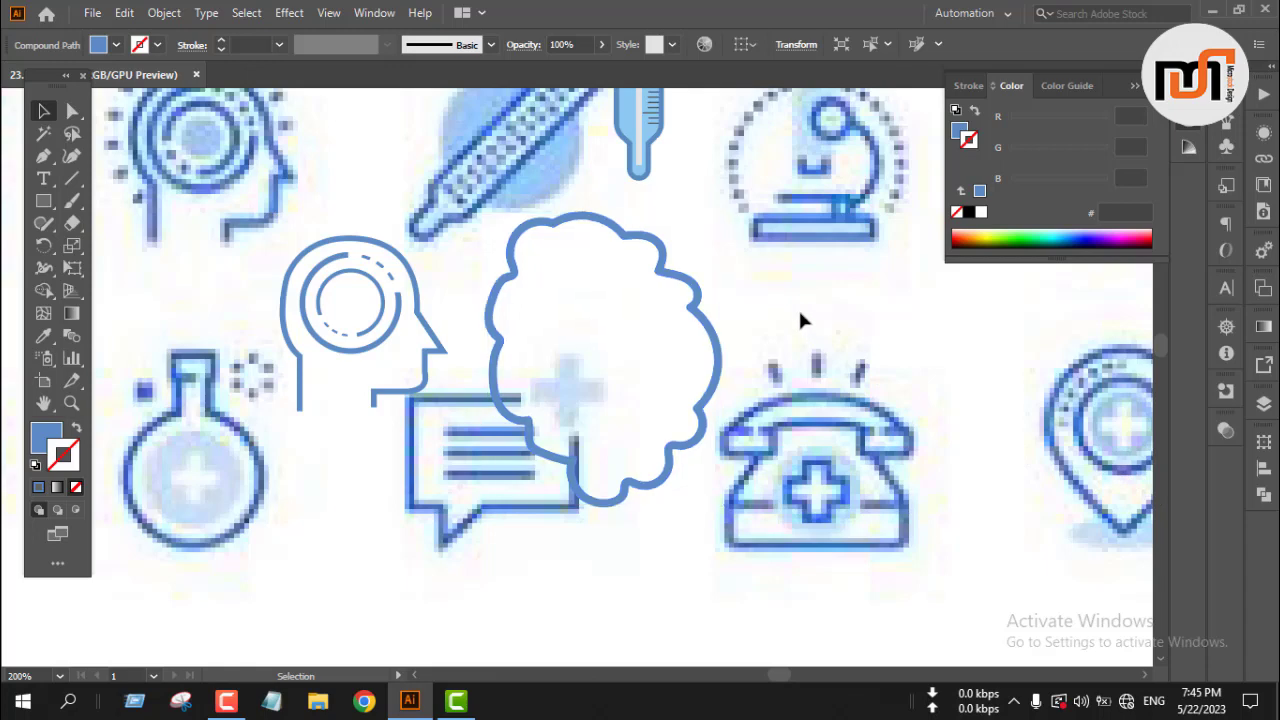
pyautogui.press('b')
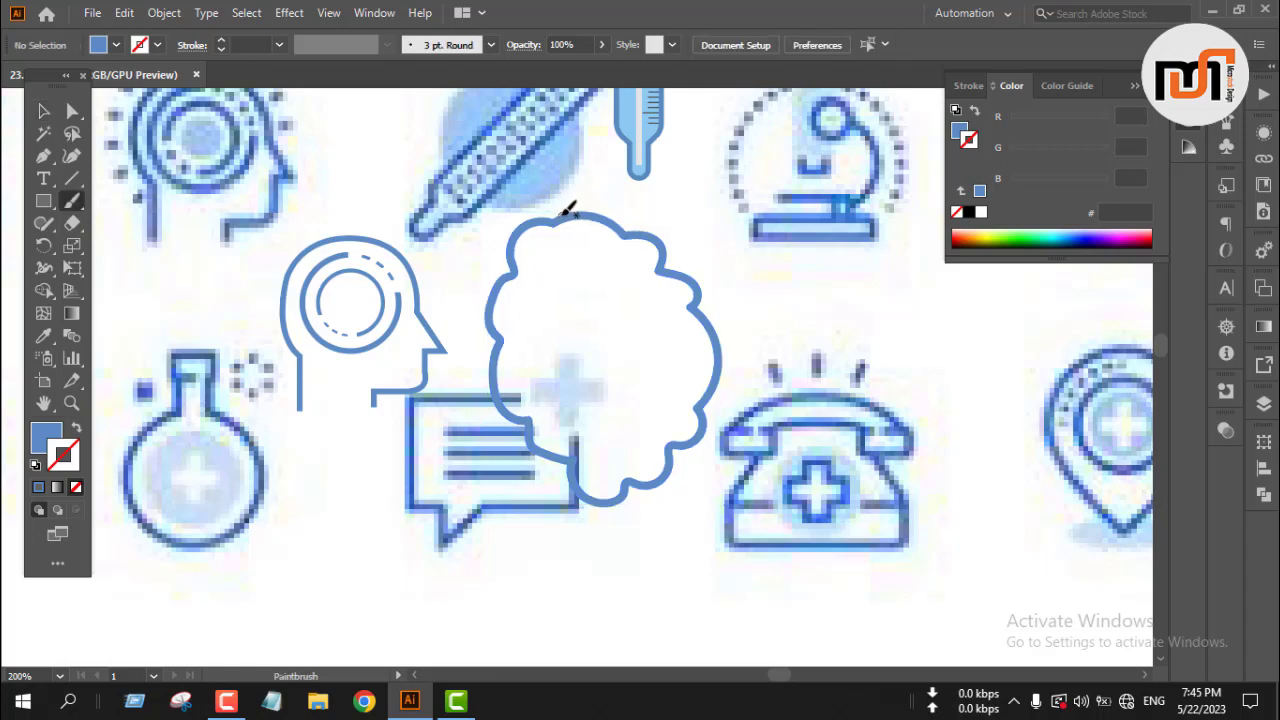
pyautogui.moveTo(553, 218)
pyautogui.mouseDown()
pyautogui.moveTo(617, 392)
pyautogui.moveTo(634, 526)
pyautogui.mouseUp()
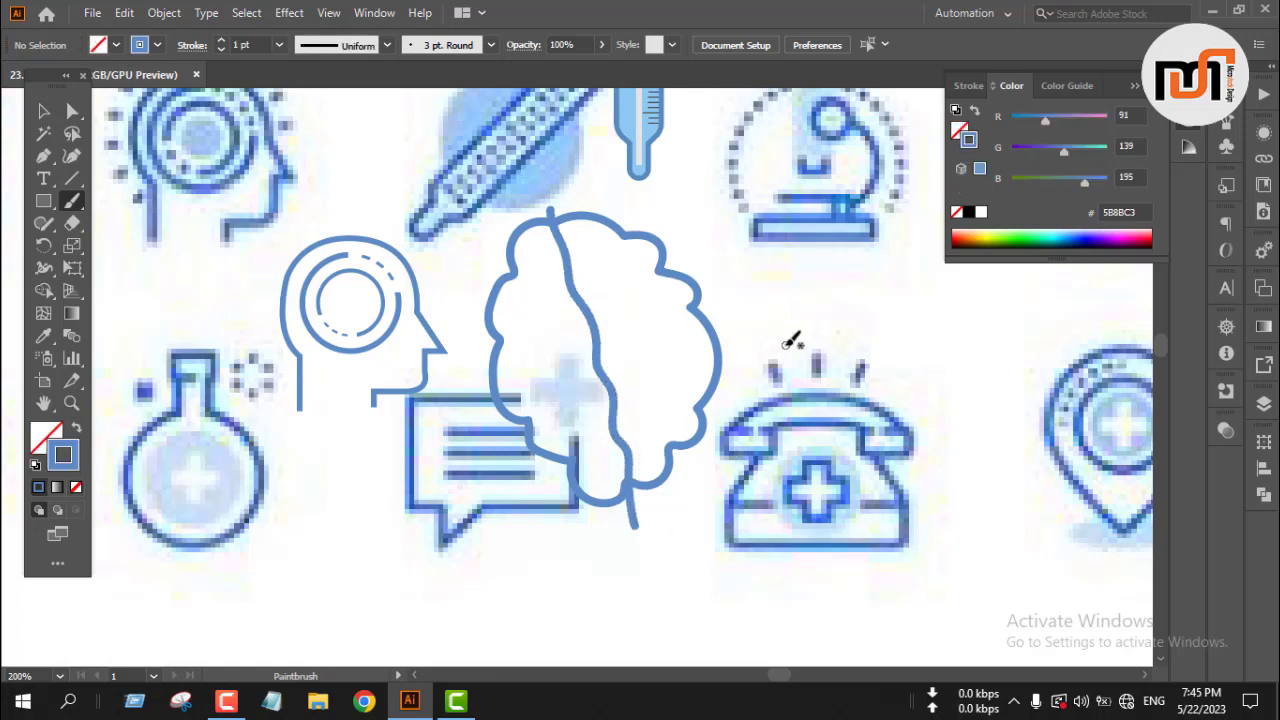
pyautogui.press('v')
pyautogui.moveTo(579, 569); pyautogui.dragTo(580, 568)
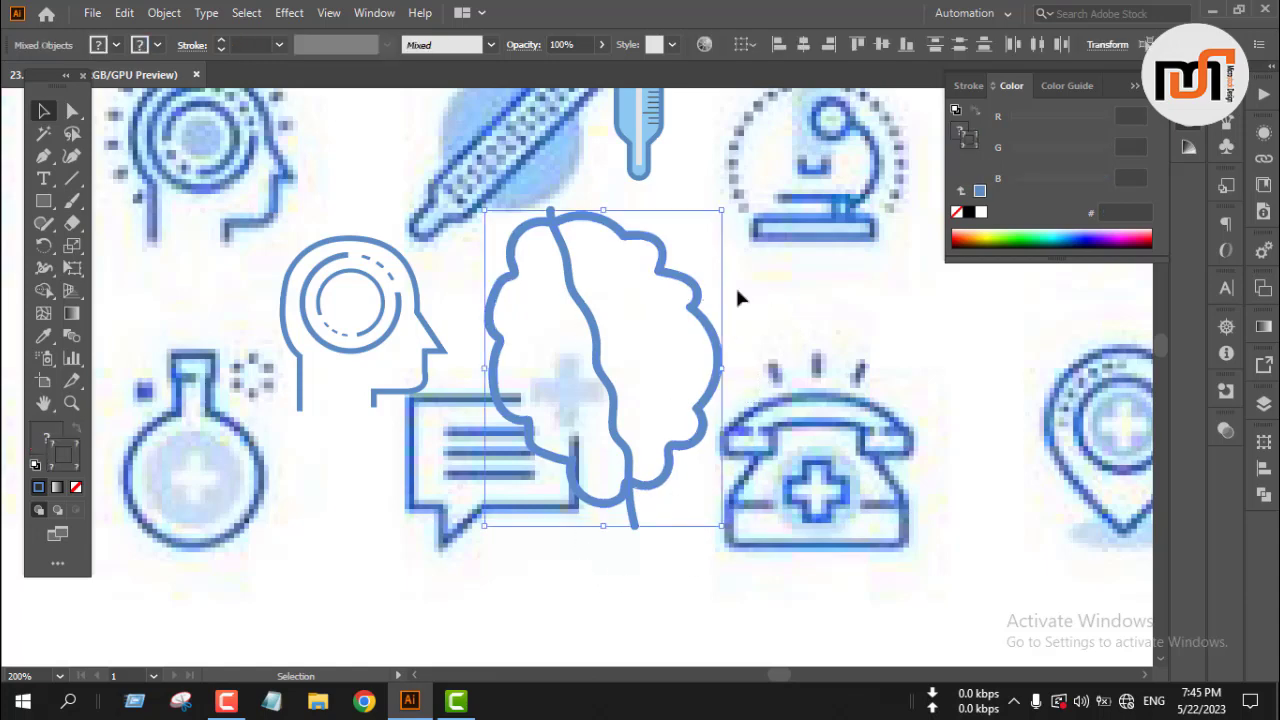
pyautogui.click(40, 287)
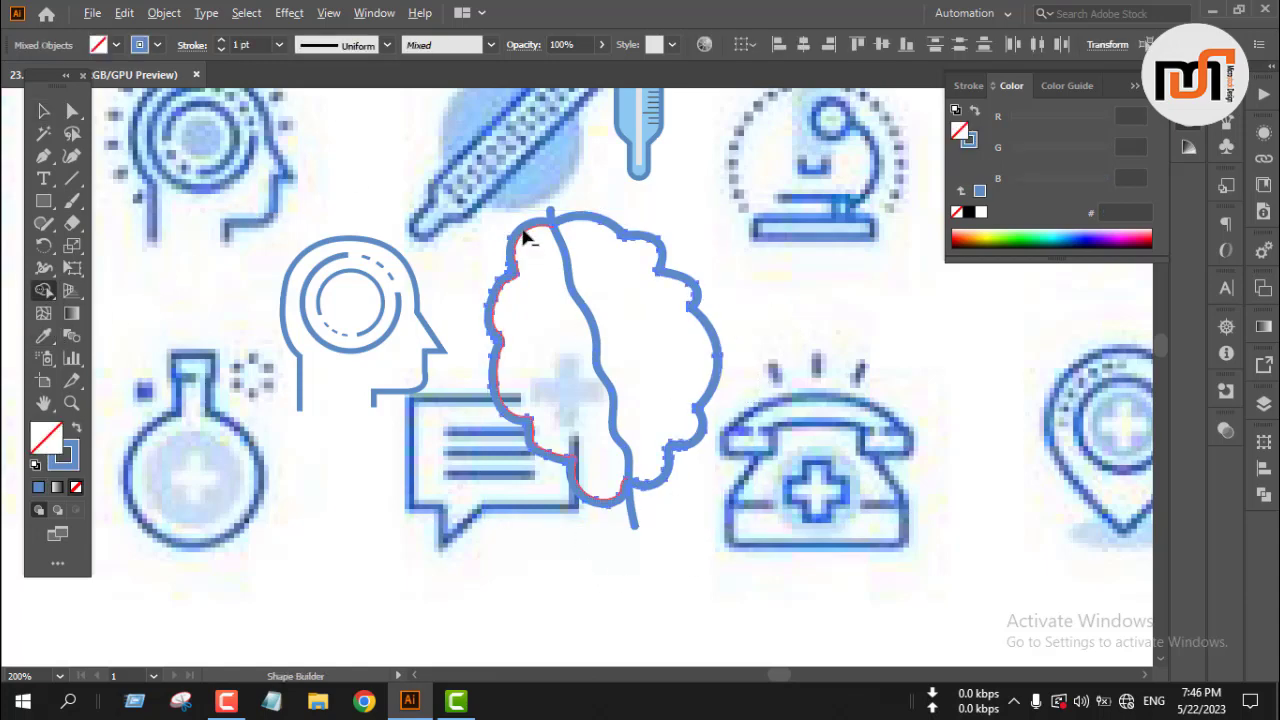
pyautogui.scroll(2, 563, 209)
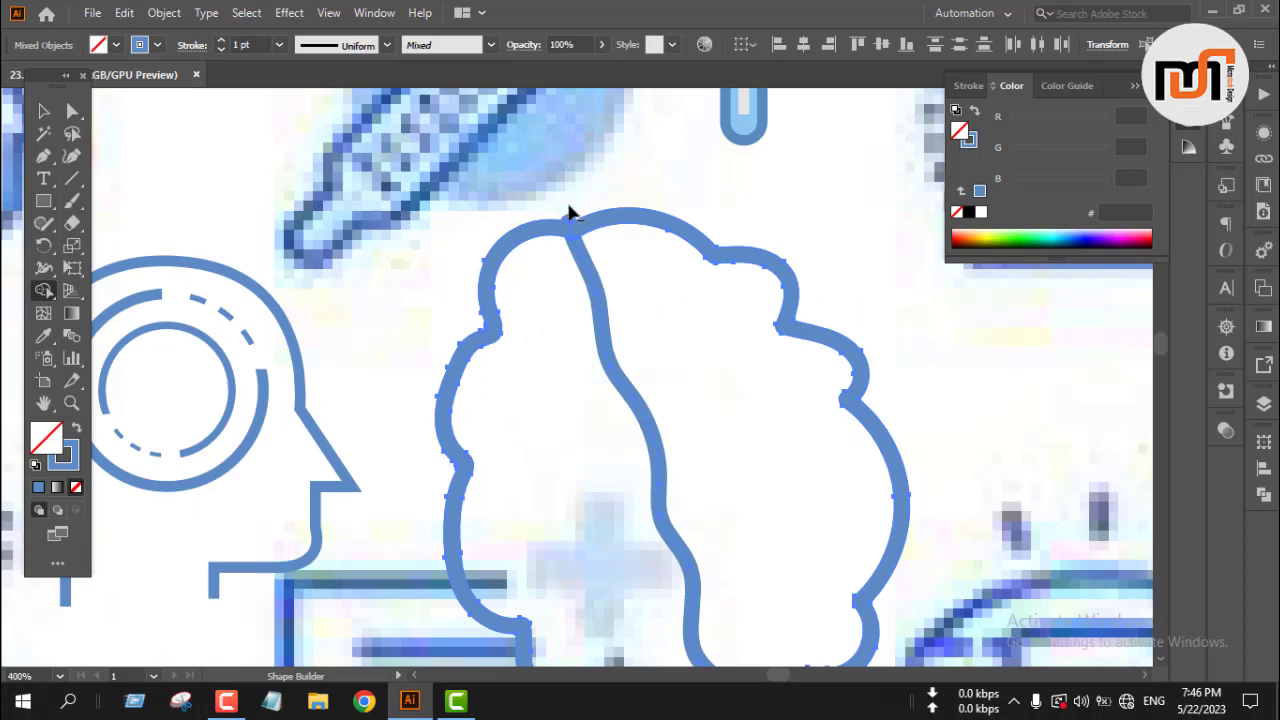
pyautogui.press('v')
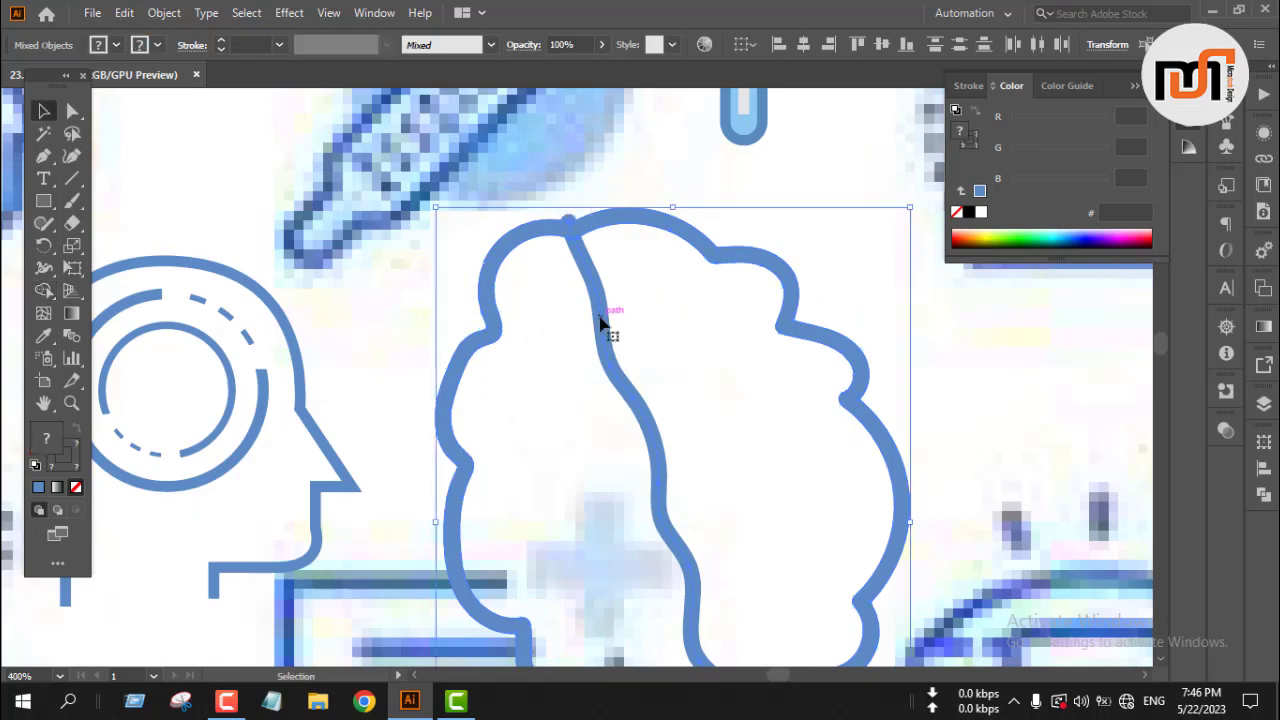
pyautogui.click(428, 330)
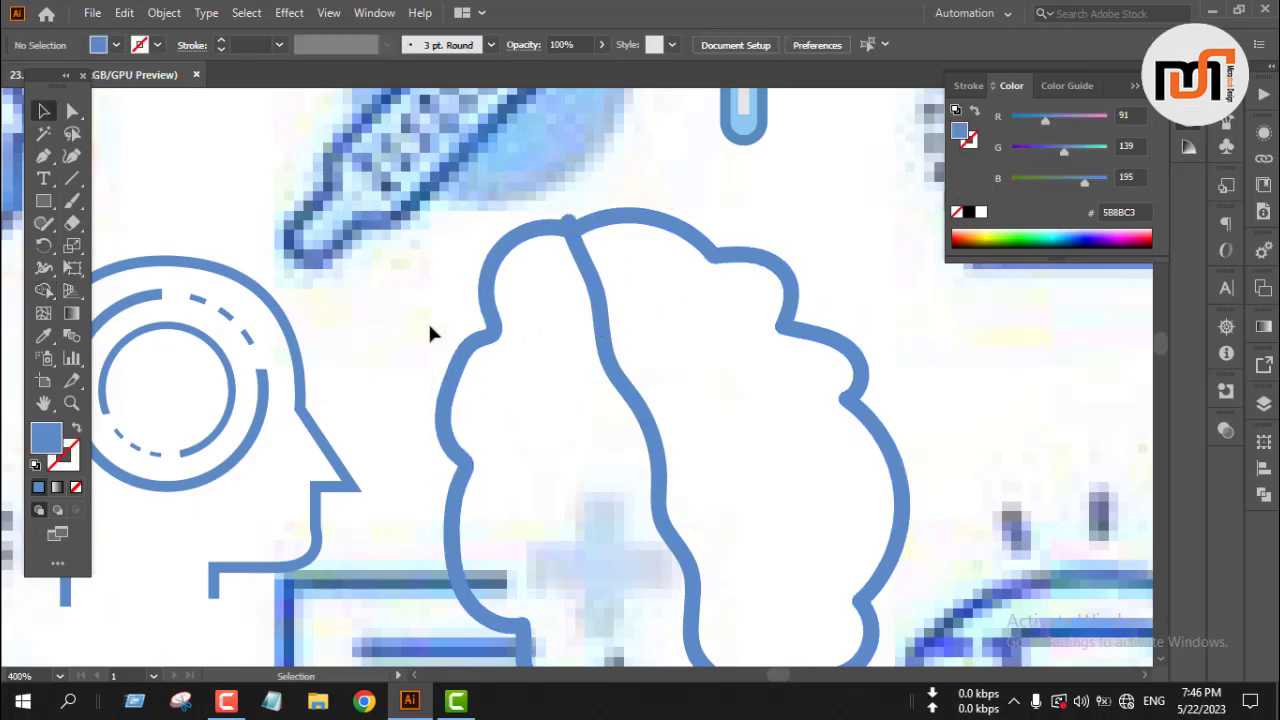
# - Expand the appearance of the brain's wavy dividing line into a filled shape
pyautogui.click(603, 309)
pyautogui.click(164, 13)
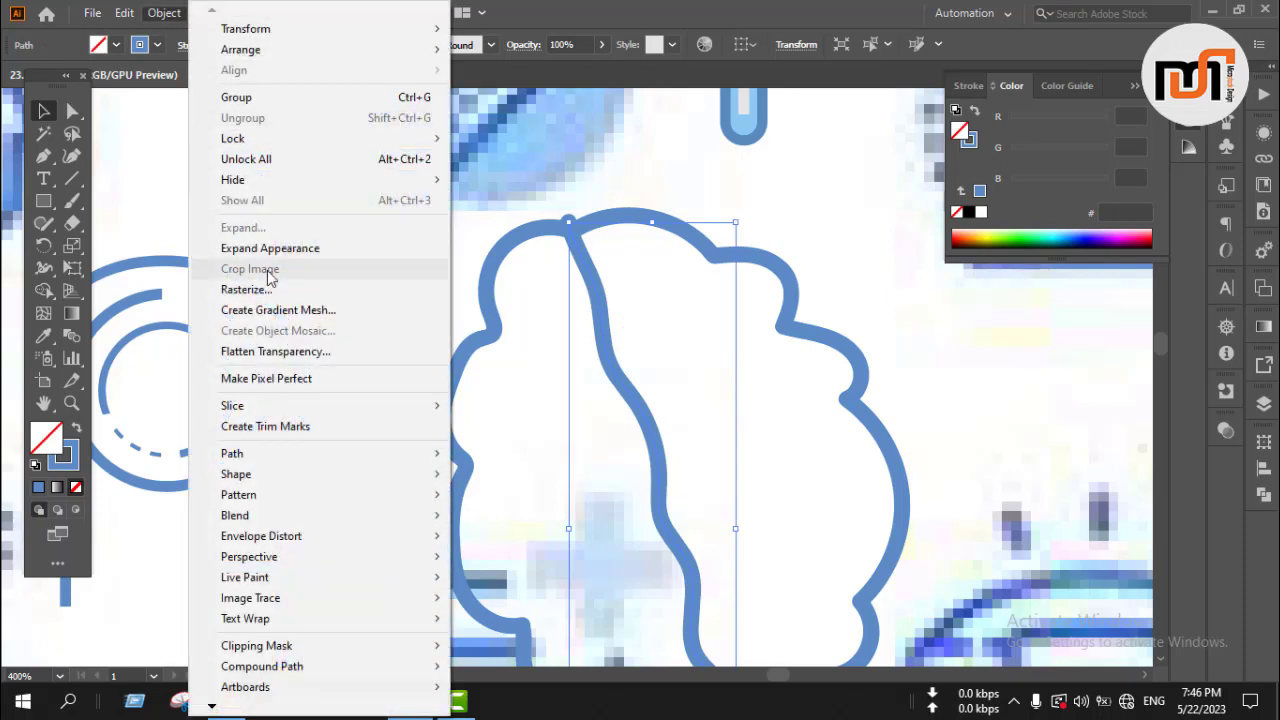
pyautogui.click(262, 248)
pyautogui.click(160, 13)
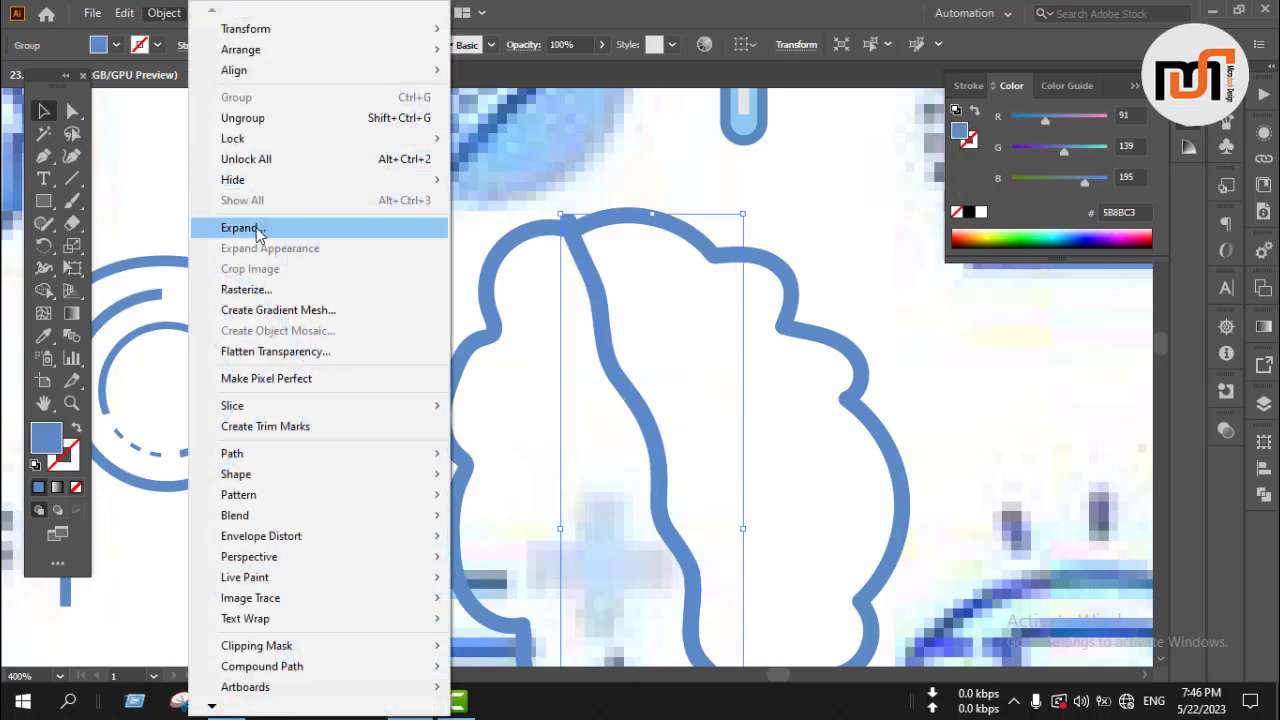
pyautogui.click(258, 230)
# - Trim the dividing line's ends that stick out of the brain outline at the top and bottom using Shape Builder
pyautogui.moveTo(456, 206); pyautogui.dragTo(614, 346)
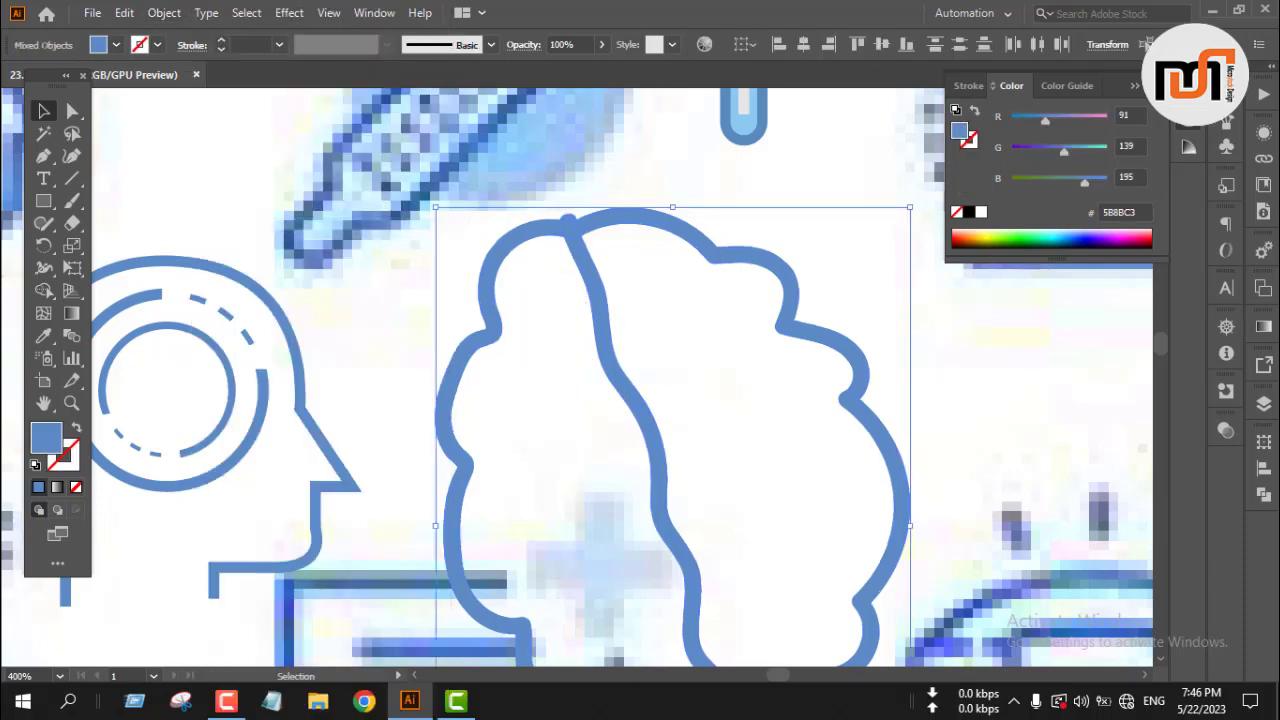
pyautogui.click(45, 291)
pyautogui.scroll(2, 585, 270)
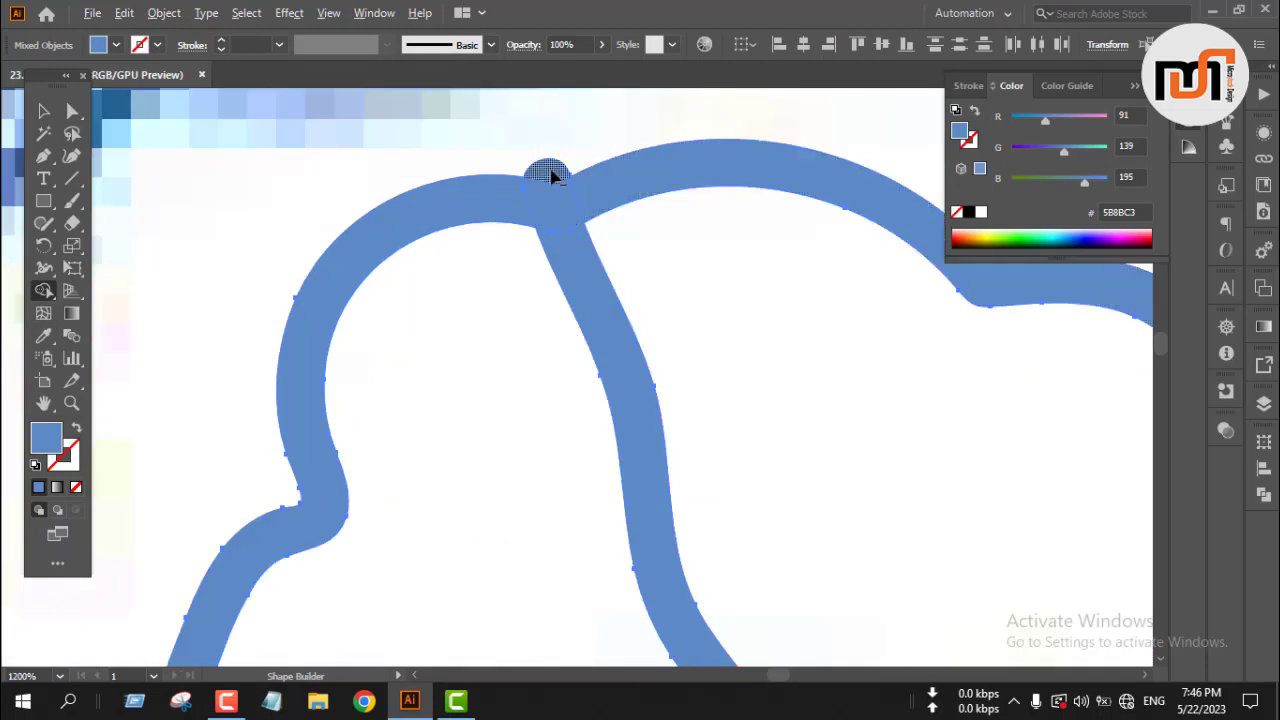
pyautogui.scroll(-4, 540, 175)
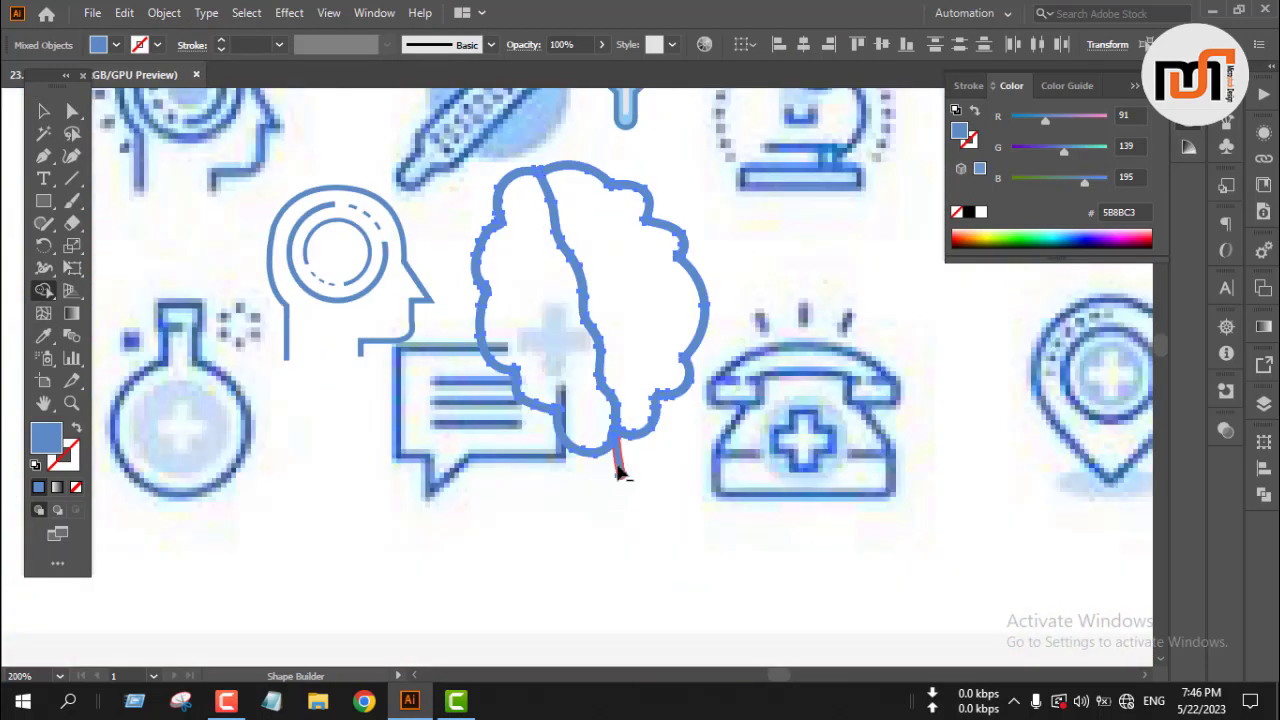
pyautogui.keyDown('alt'); pyautogui.click(617, 466); pyautogui.keyUp('alt')
pyautogui.press('v')
pyautogui.click(760, 282)
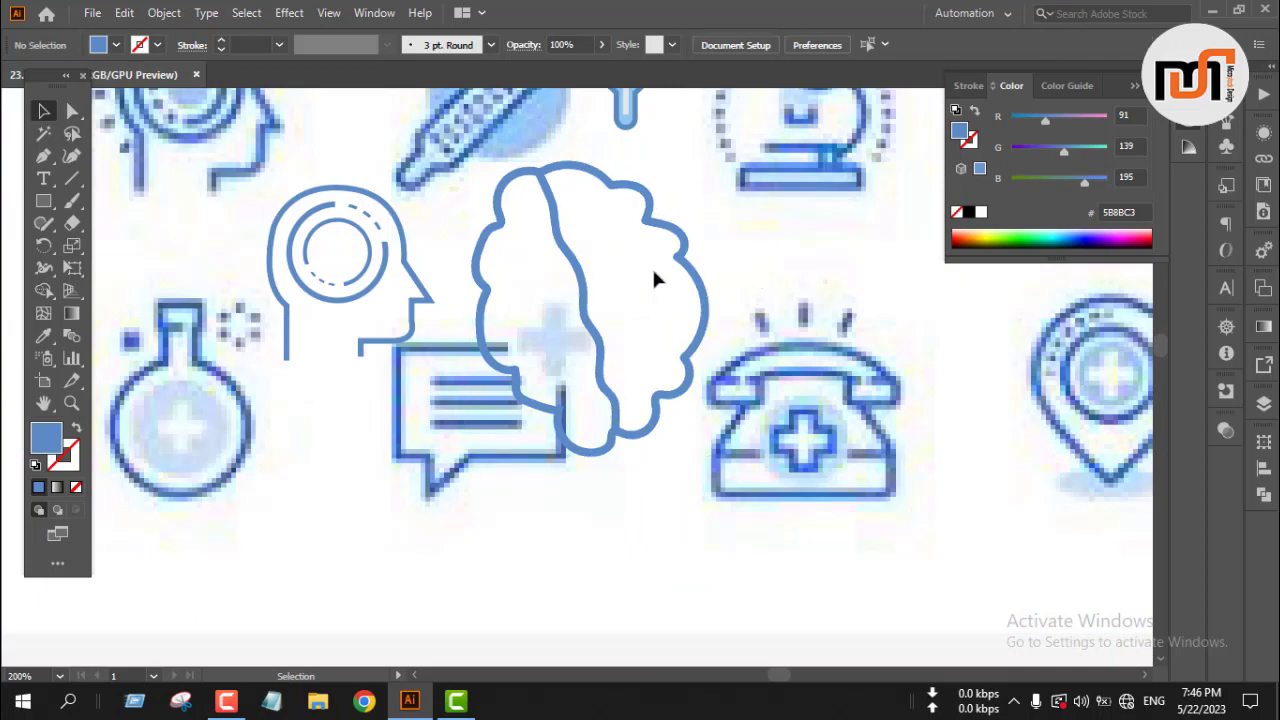
# - Draw a short curved fold with the Pen tool inside the upper part of the brain's right half
pyautogui.press('p')
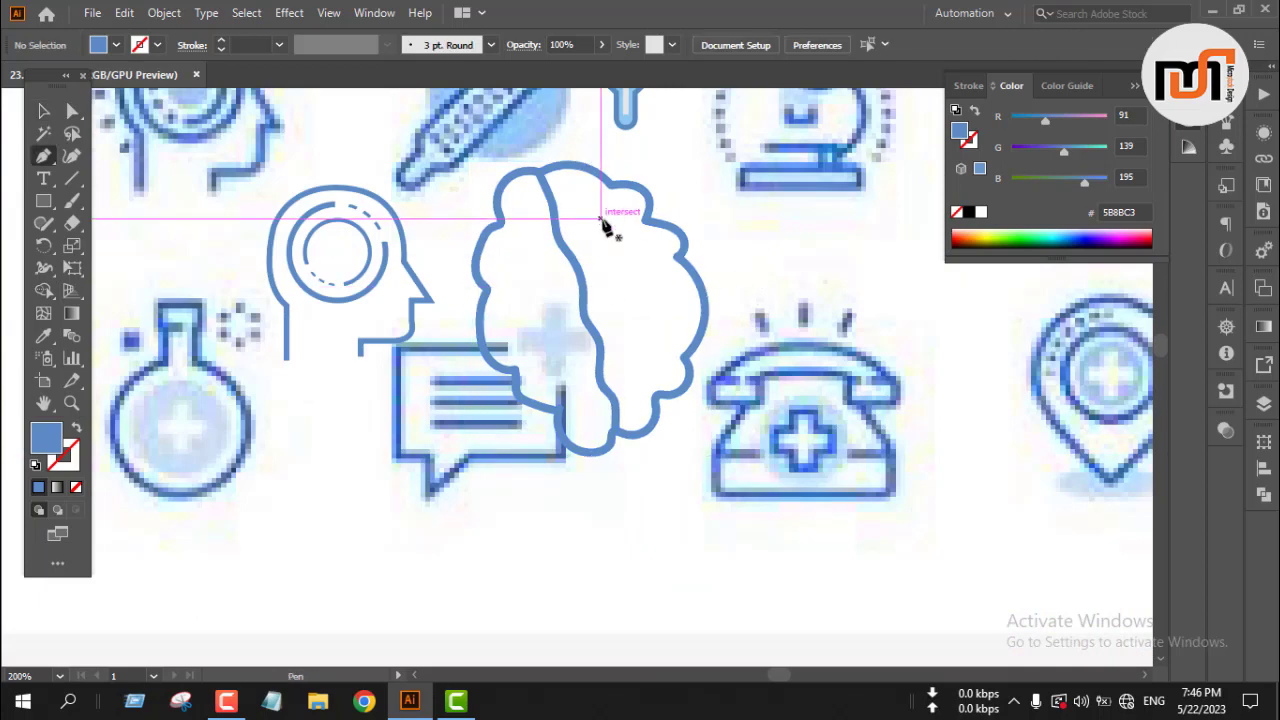
pyautogui.scroll(3, 604, 224)
pyautogui.scroll(-1, 604, 226)
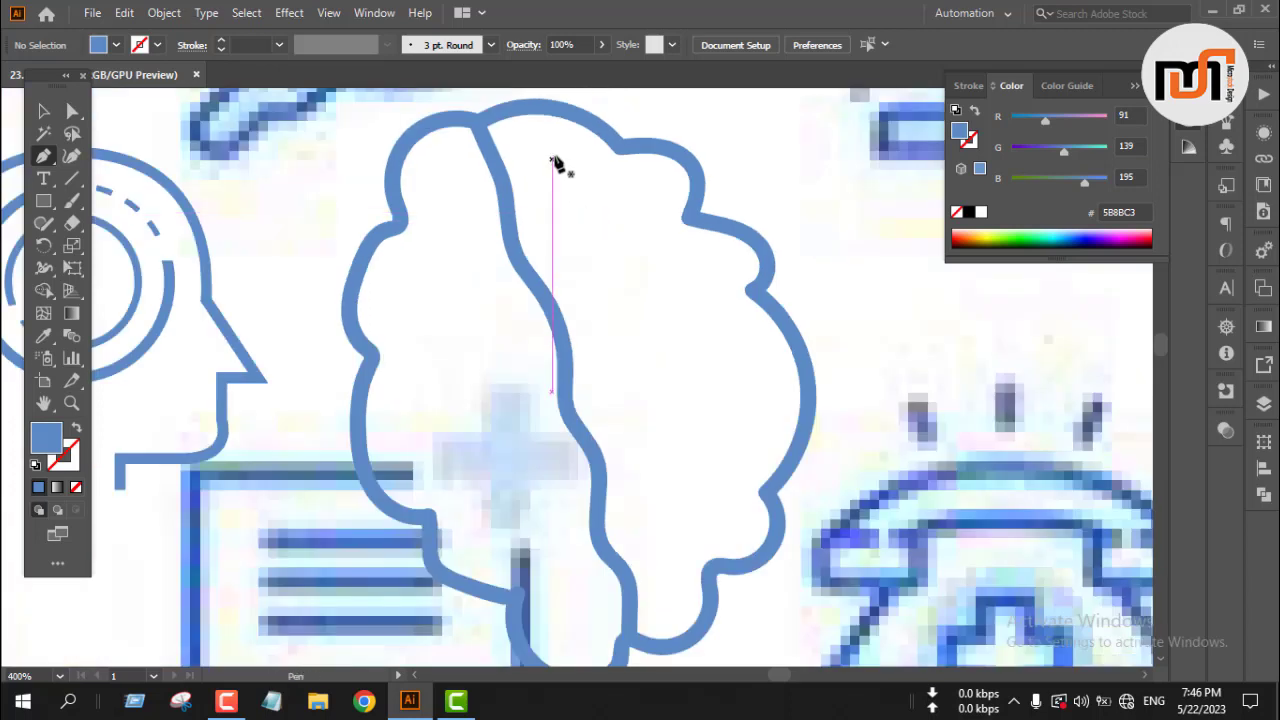
pyautogui.click(552, 157)
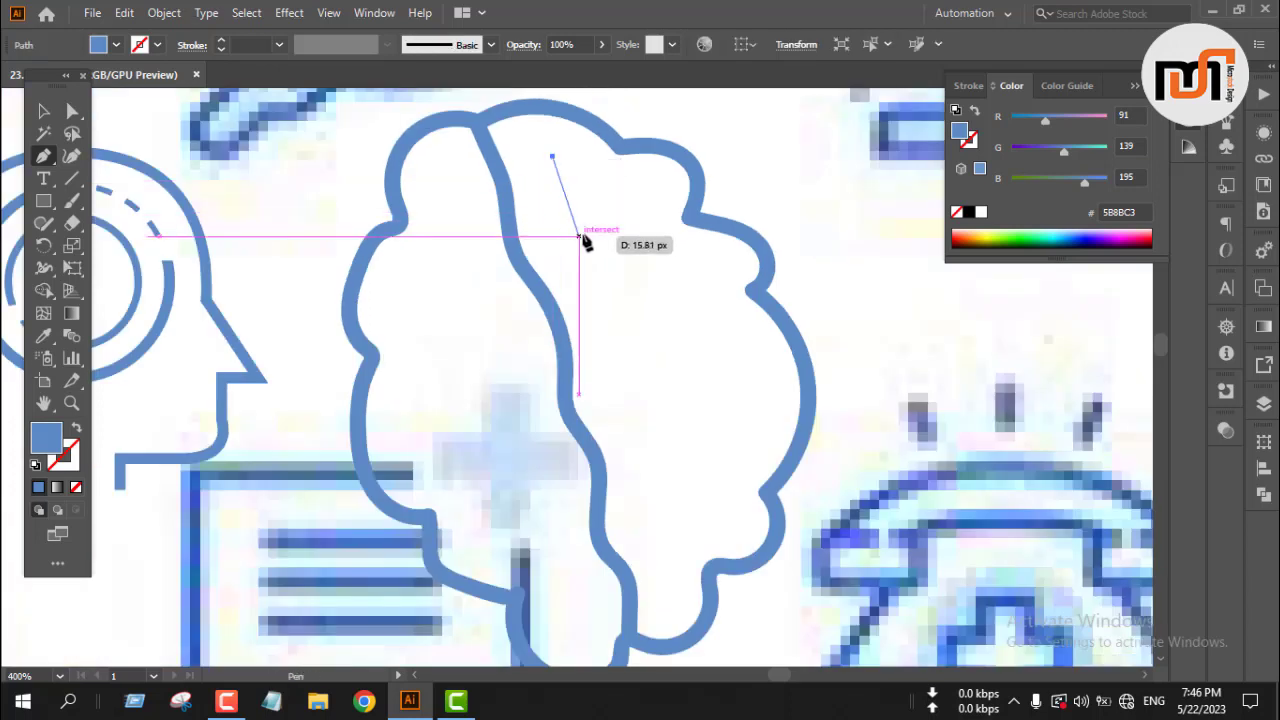
pyautogui.moveTo(557, 208); pyautogui.dragTo(638, 224)
pyautogui.press('v')
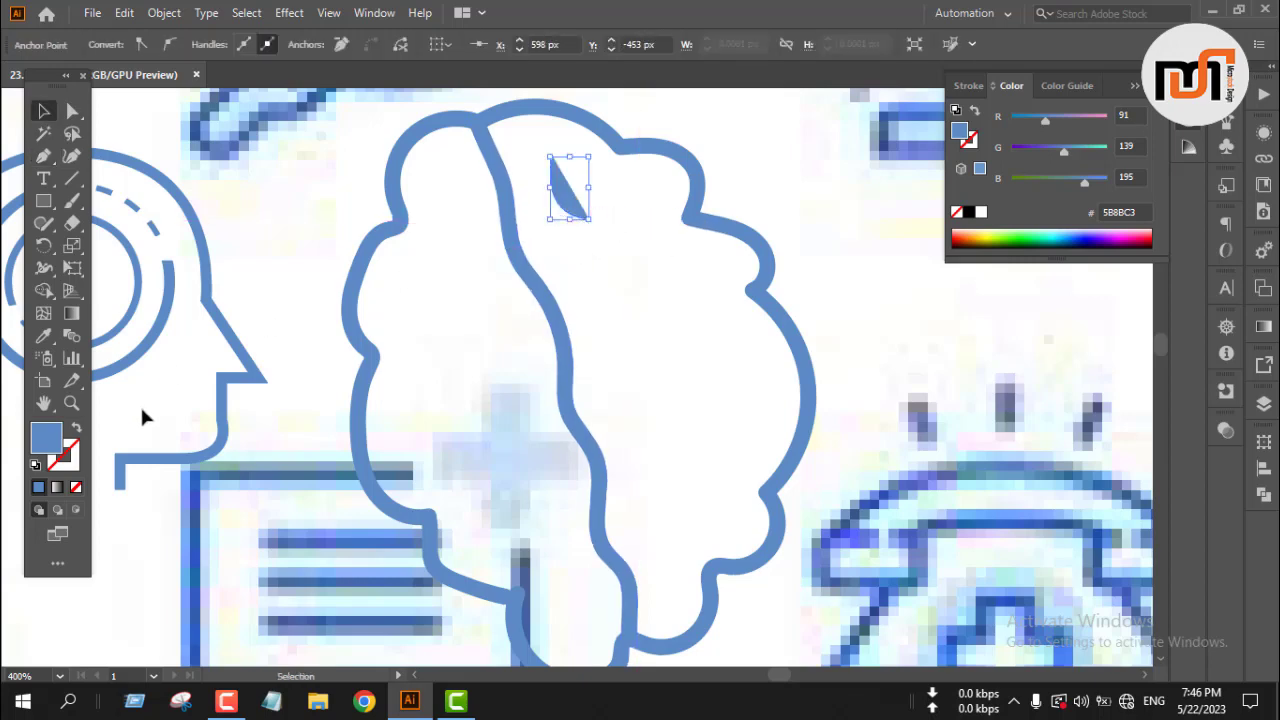
# - Give the short curved fold no fill and a 5B8BC3 blue stroke
pyautogui.click(63, 467)
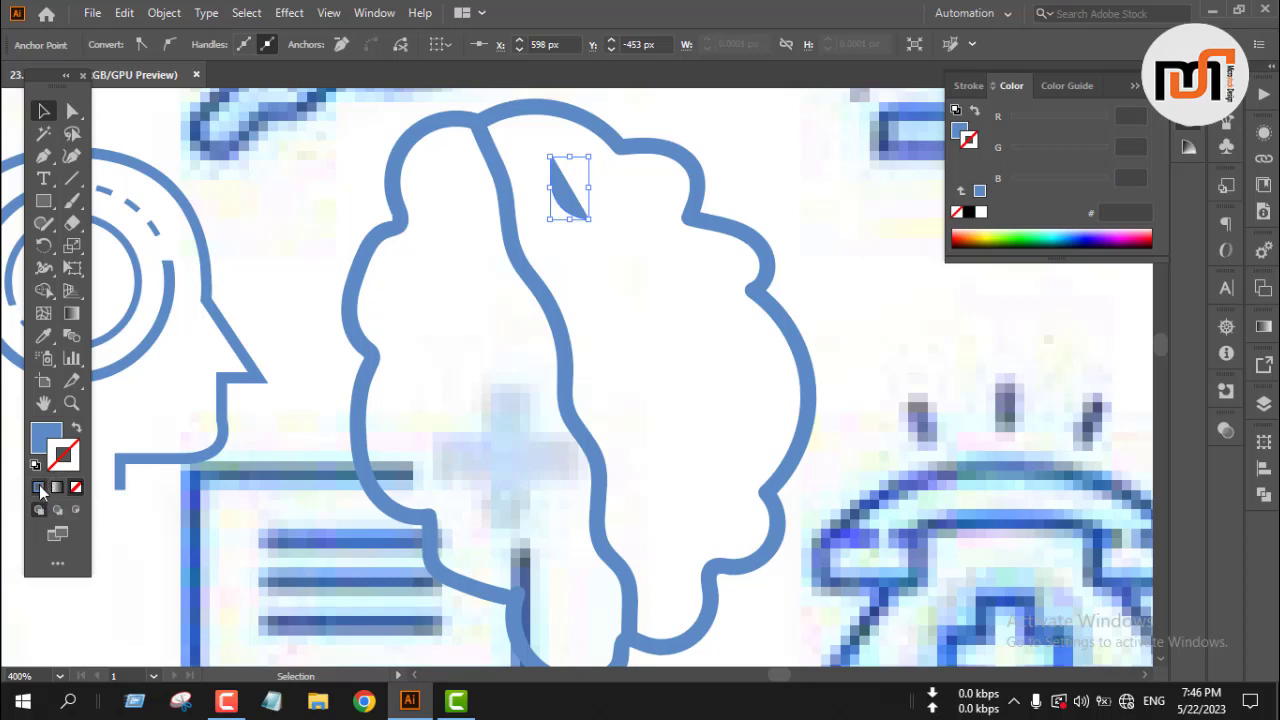
pyautogui.click(39, 487)
pyautogui.press('x')
pyautogui.click(76, 488)
pyautogui.press('x')
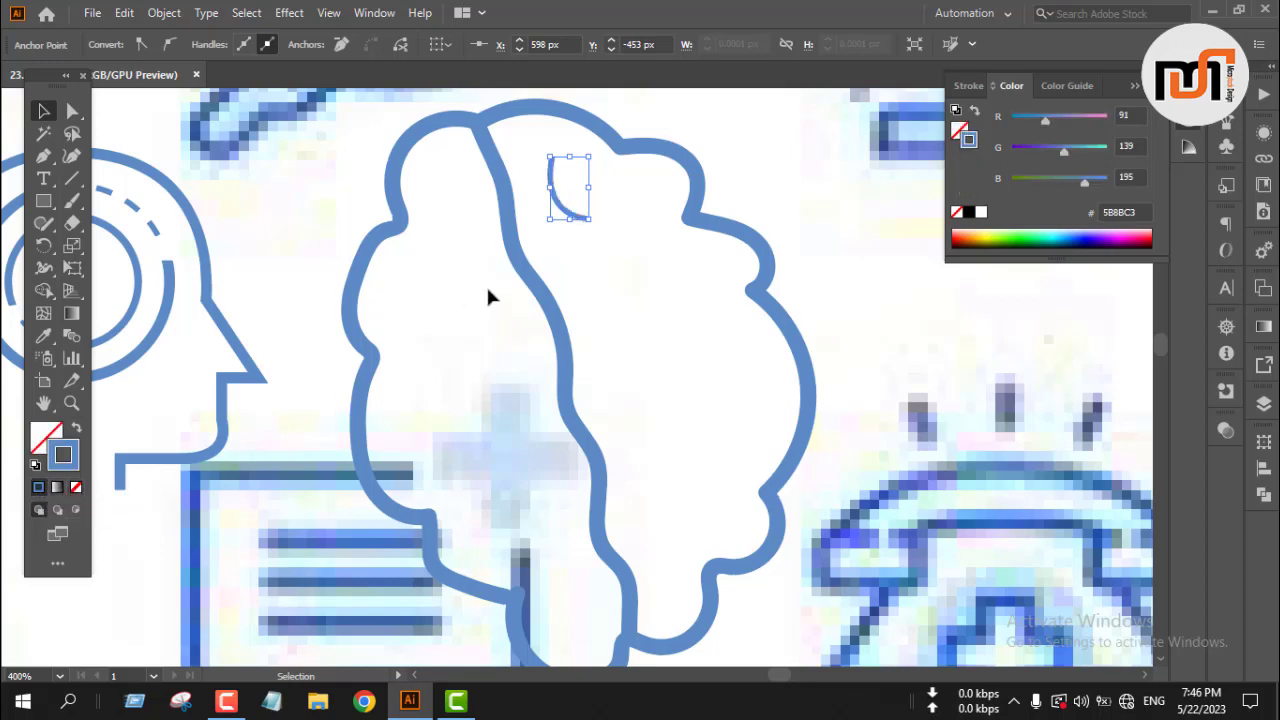
pyautogui.click(293, 173)
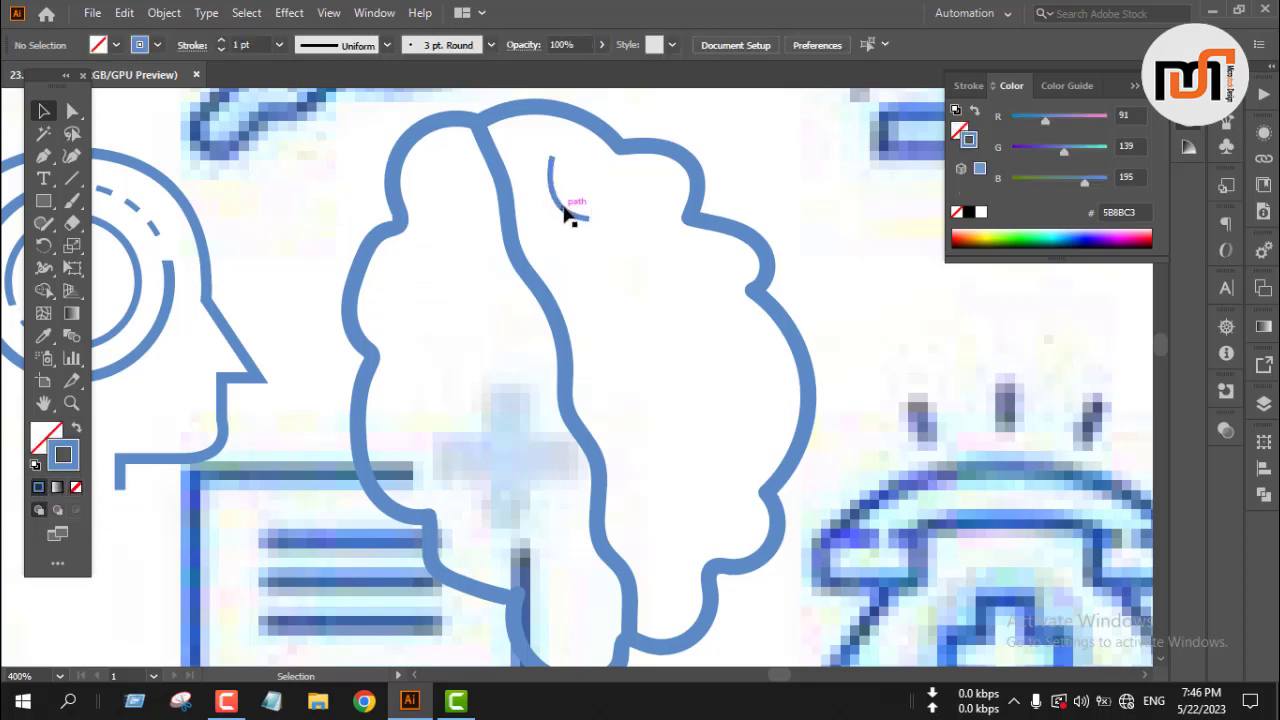
# - Give the short curved fold a width profile tapered at both ends and a 2 pt stroke
pyautogui.click(566, 208)
pyautogui.click(320, 48)
pyautogui.click(318, 106)
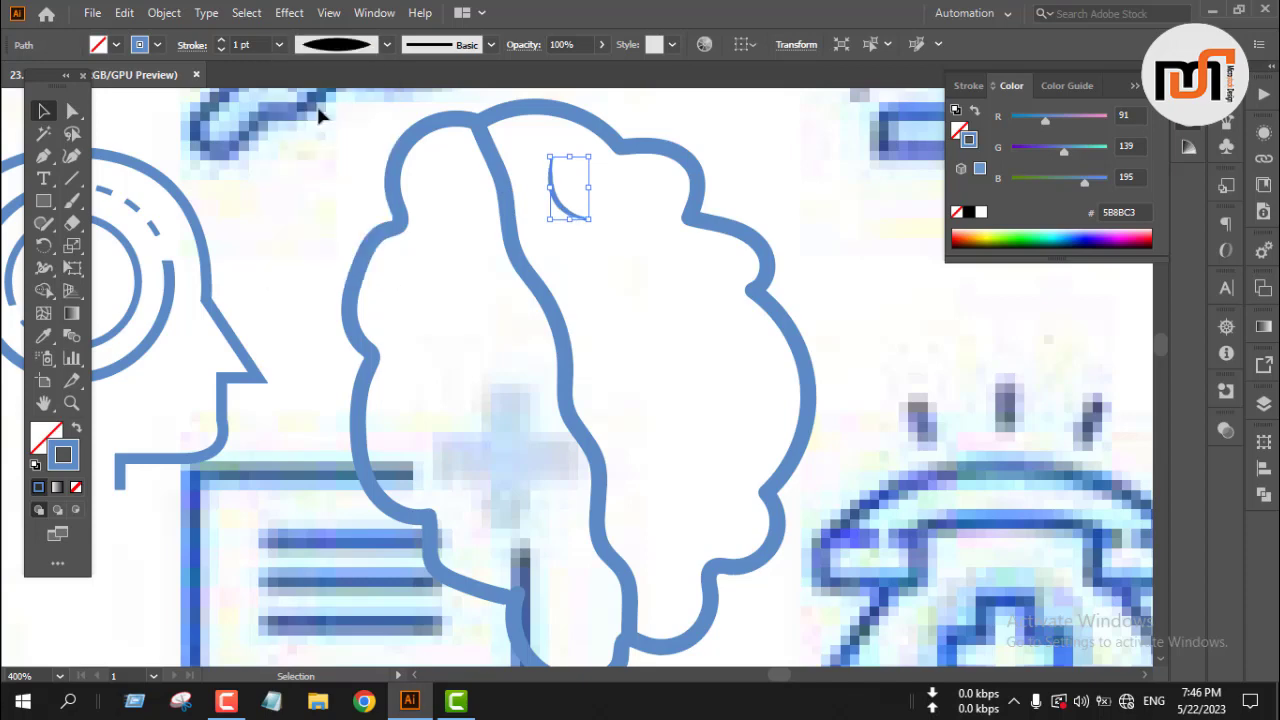
pyautogui.click(221, 42)
pyautogui.scroll(-3, 599, 265)
pyautogui.scroll(3, 600, 270)
pyautogui.press('a')
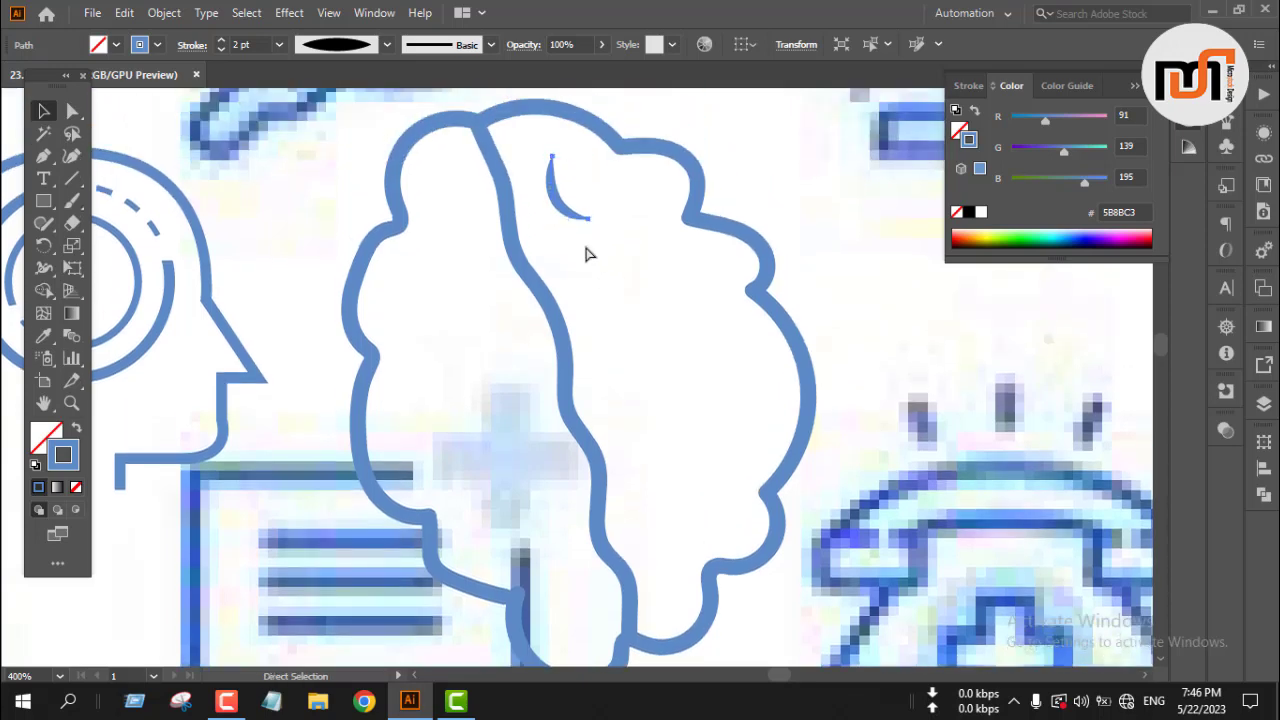
# - Duplicate the curved fold, rotate the copy to face the original, and place it to the right with a gap between them
pyautogui.press('v')
pyautogui.moveTo(631, 171); pyautogui.dragTo(477, 380)
pyautogui.moveTo(594, 214); pyautogui.dragTo(615, 229)
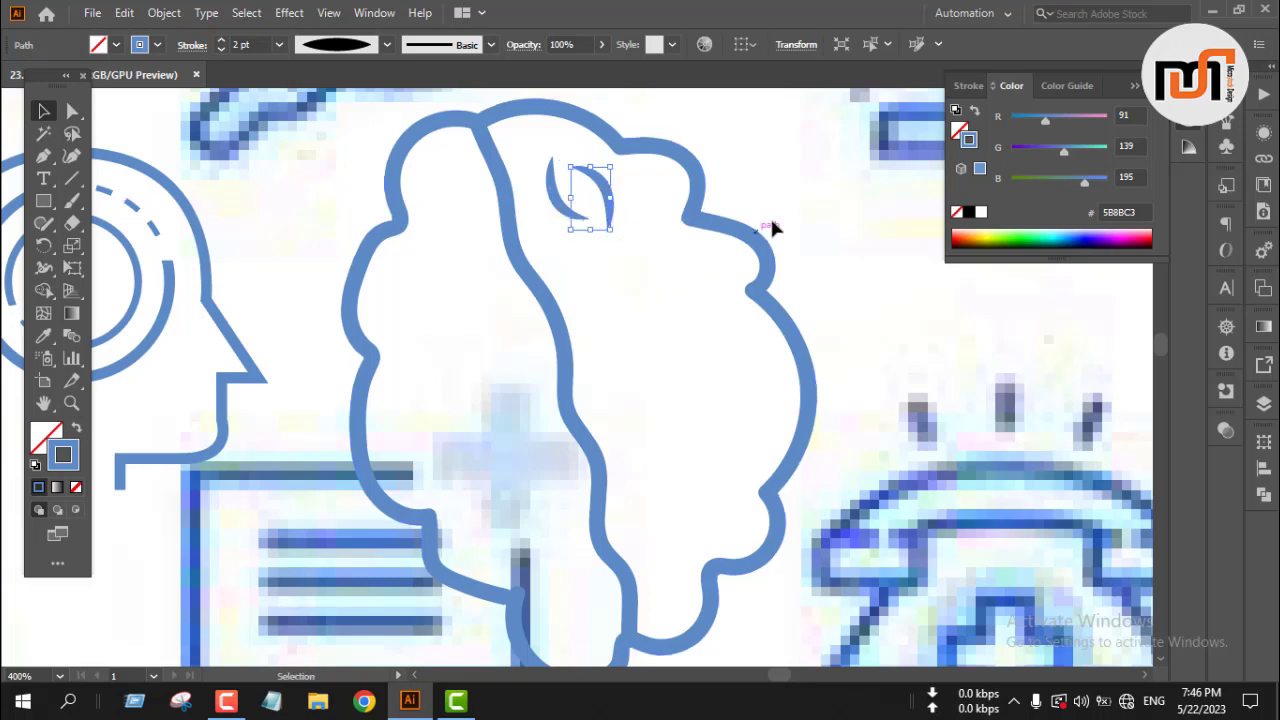
pyautogui.press('Right')
pyautogui.press('Right')
pyautogui.press('Right')
pyautogui.press('Right')
pyautogui.press('Right')
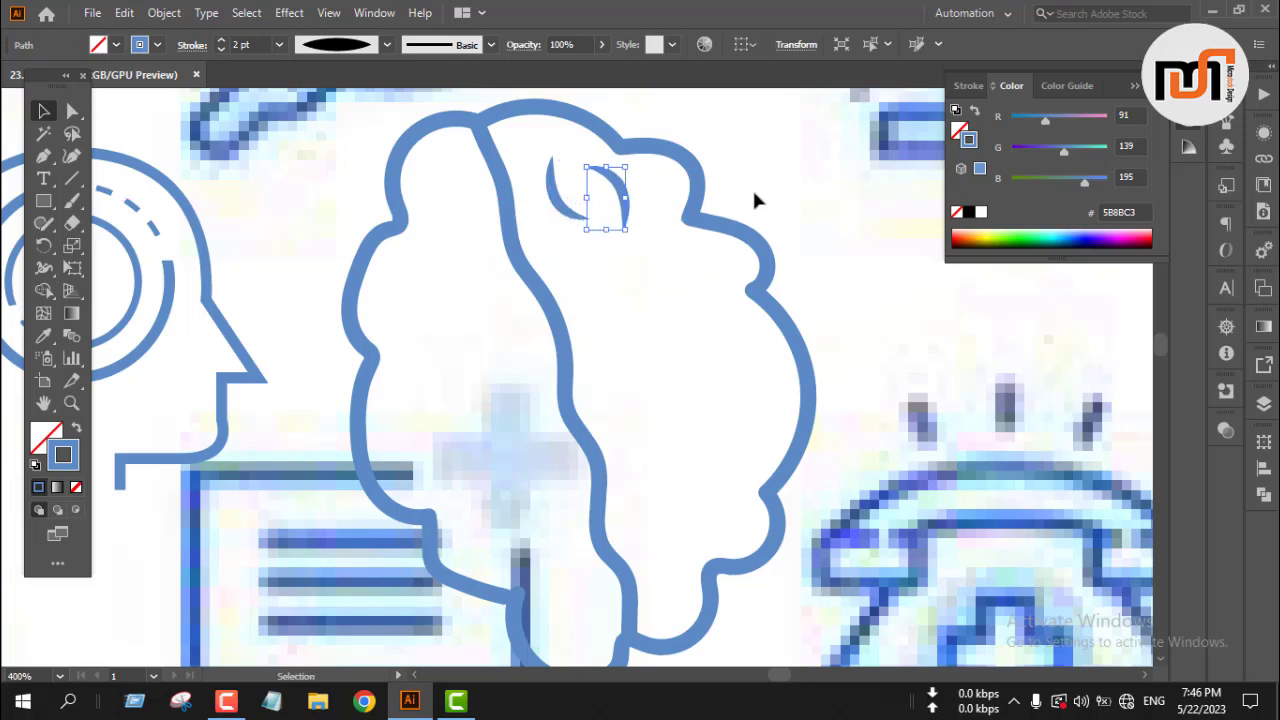
pyautogui.click(770, 156)
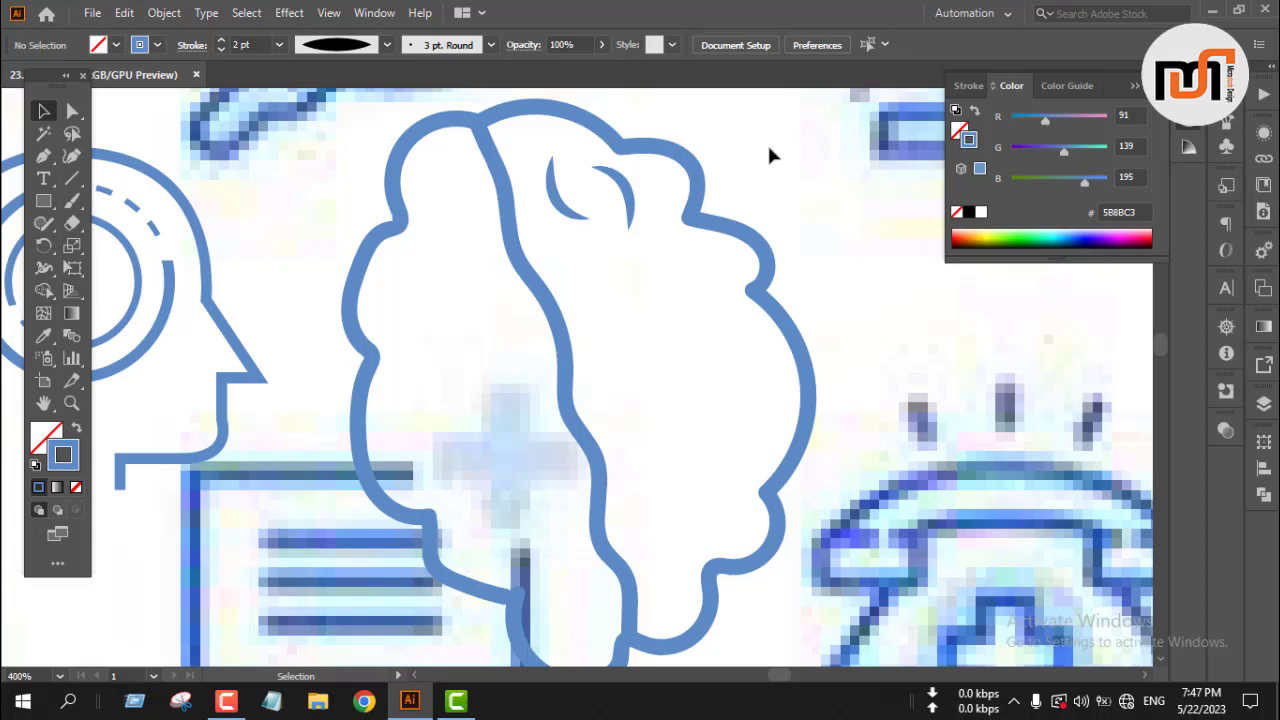
# - Stretch both folds of the upper pair so they are longer, widening the right one as well
pyautogui.click(574, 218)
pyautogui.moveTo(569, 220); pyautogui.dragTo(577, 251)
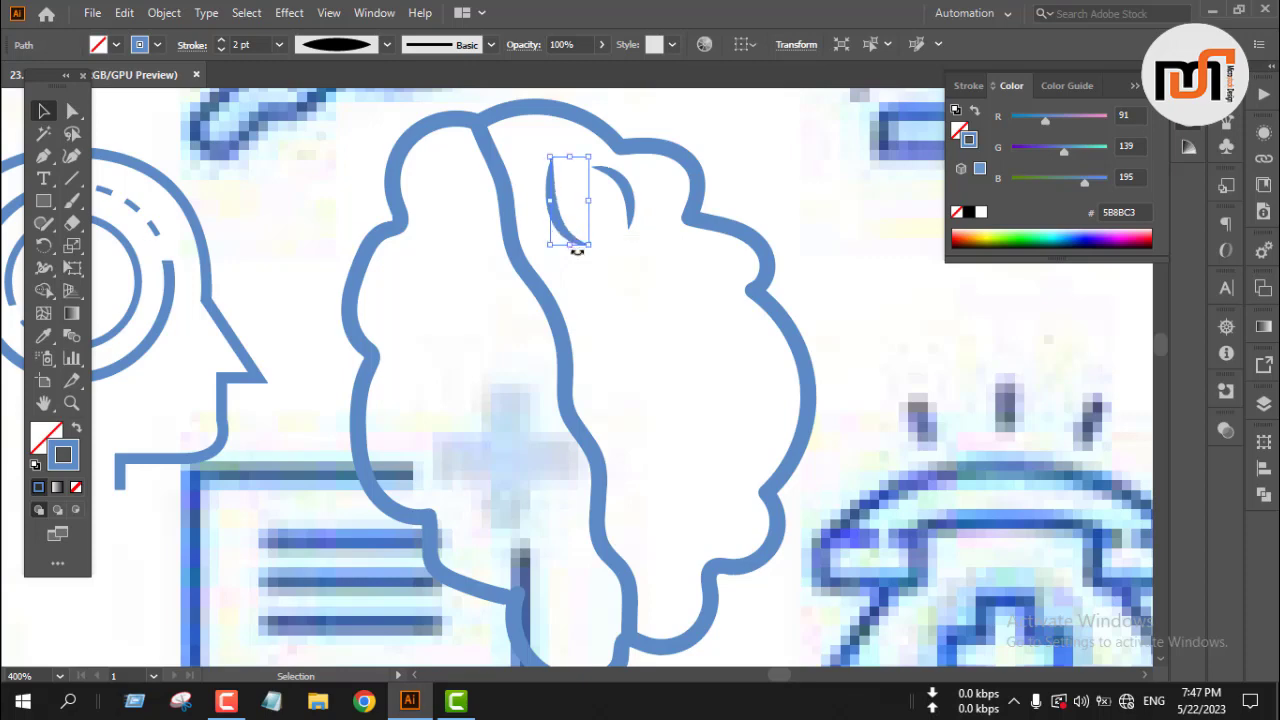
pyautogui.click(632, 209)
pyautogui.moveTo(611, 230); pyautogui.dragTo(648, 210)
pyautogui.click(750, 182)
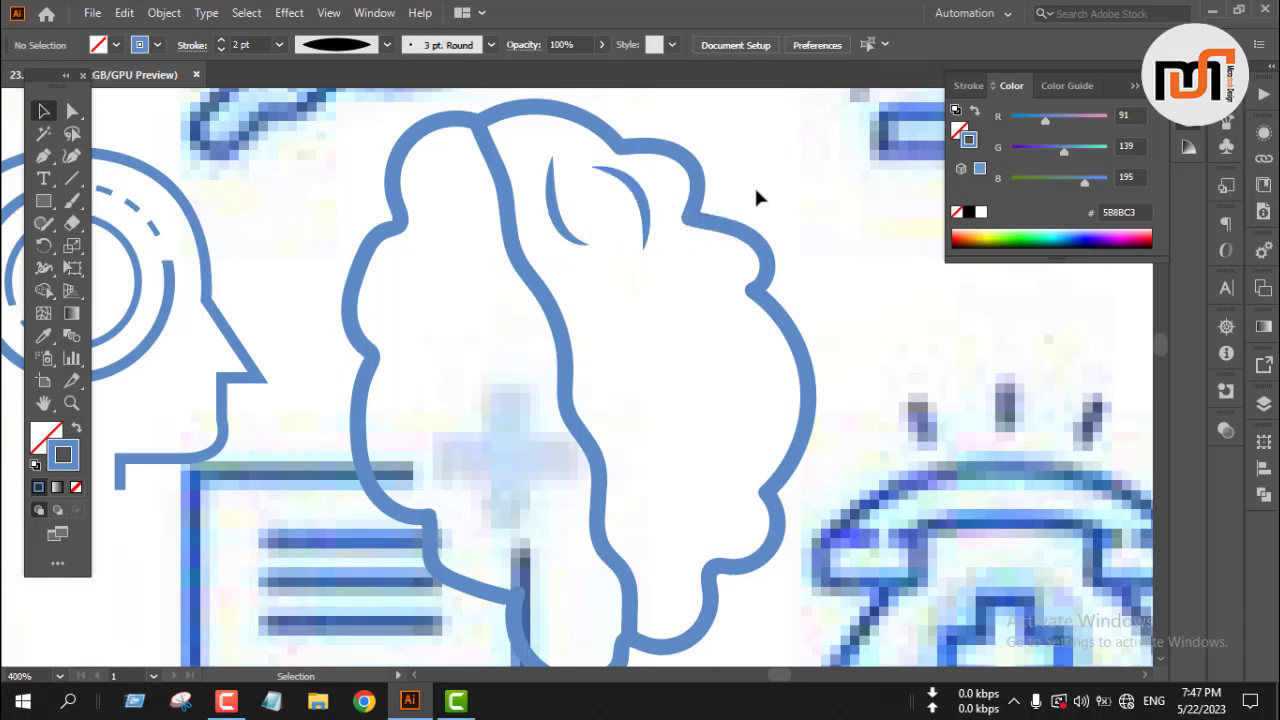
# - Copy the fold pair to three spots in the brain's right half, and add a smaller, narrower pair inside the upper-right bulge
pyautogui.scroll(-1, 720, 210)
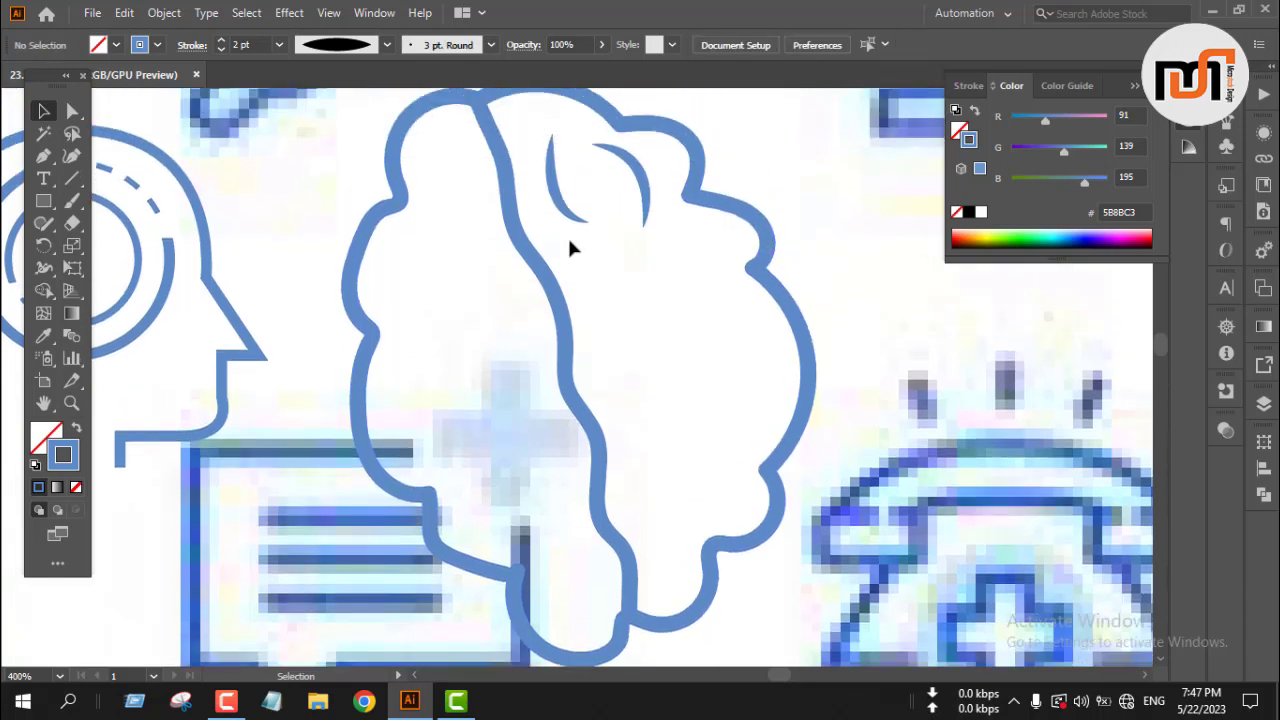
pyautogui.moveTo(648, 190); pyautogui.dragTo(785, 371)
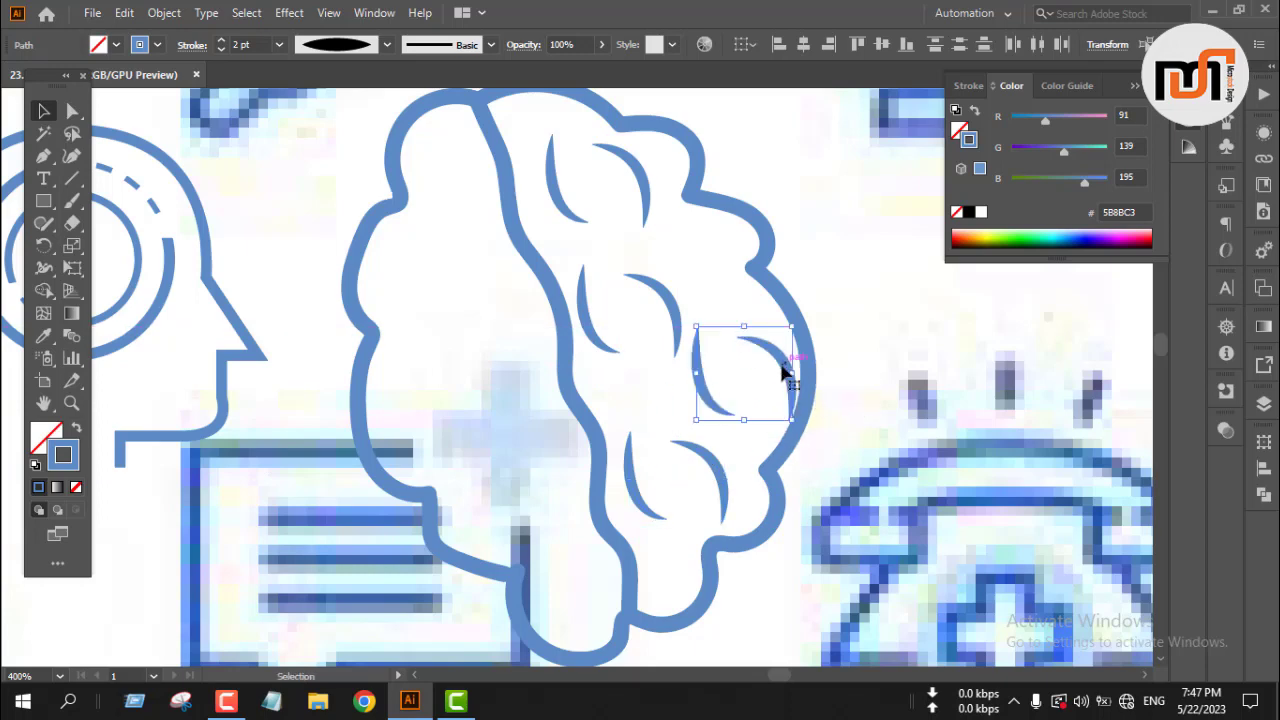
pyautogui.moveTo(785, 372); pyautogui.dragTo(731, 254)
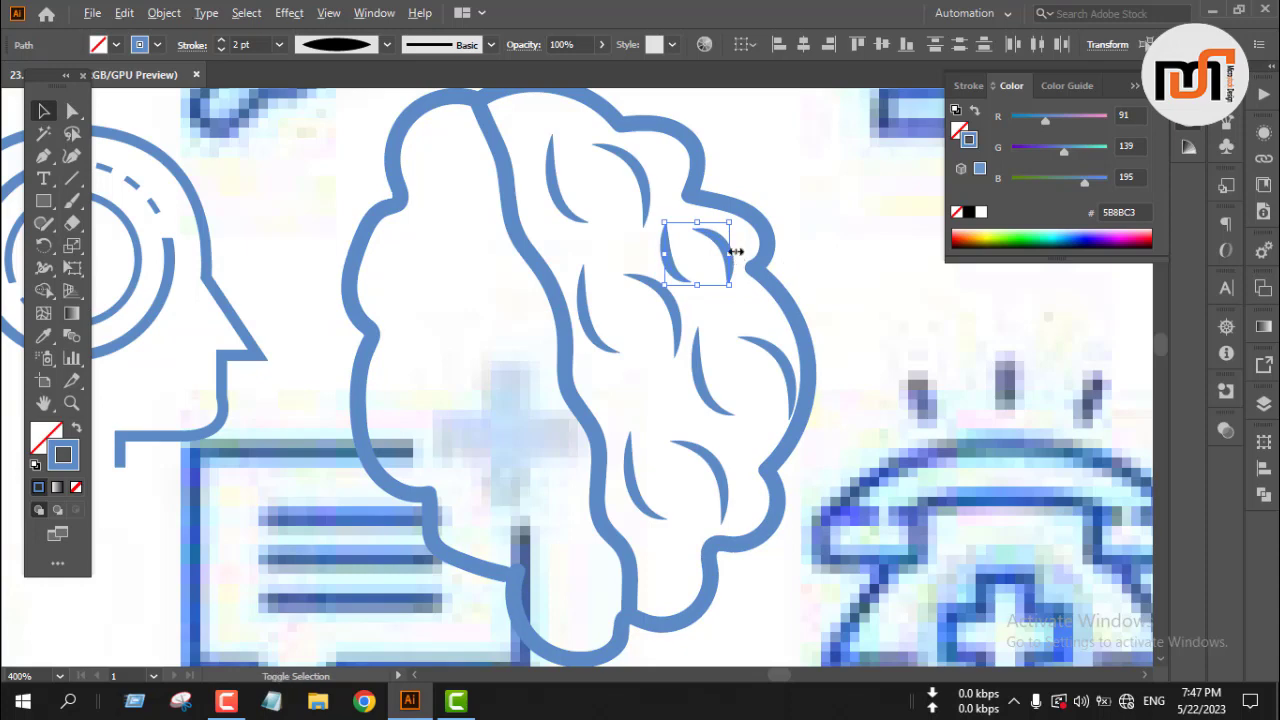
pyautogui.moveTo(735, 251)
pyautogui.mouseDown()
pyautogui.moveTo(763, 251)
pyautogui.moveTo(727, 252)
pyautogui.mouseUp()
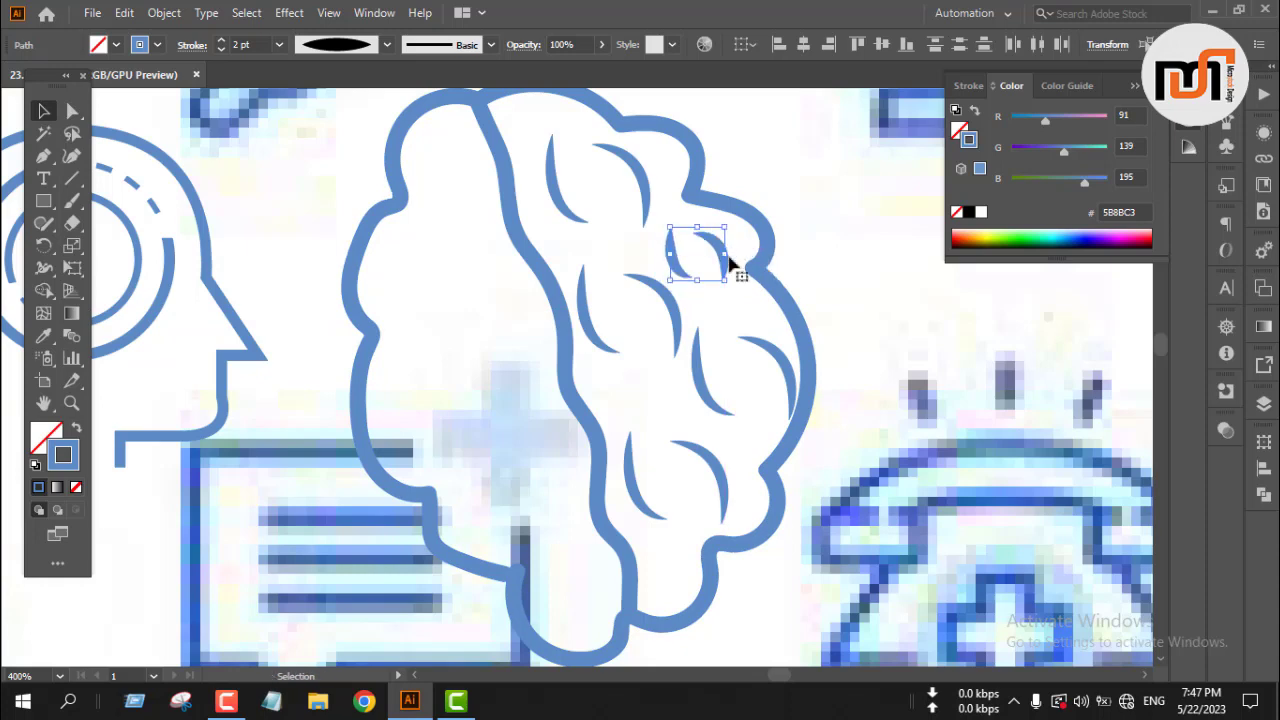
pyautogui.click(737, 247)
pyautogui.moveTo(681, 264); pyautogui.dragTo(721, 282)
pyautogui.click(717, 303)
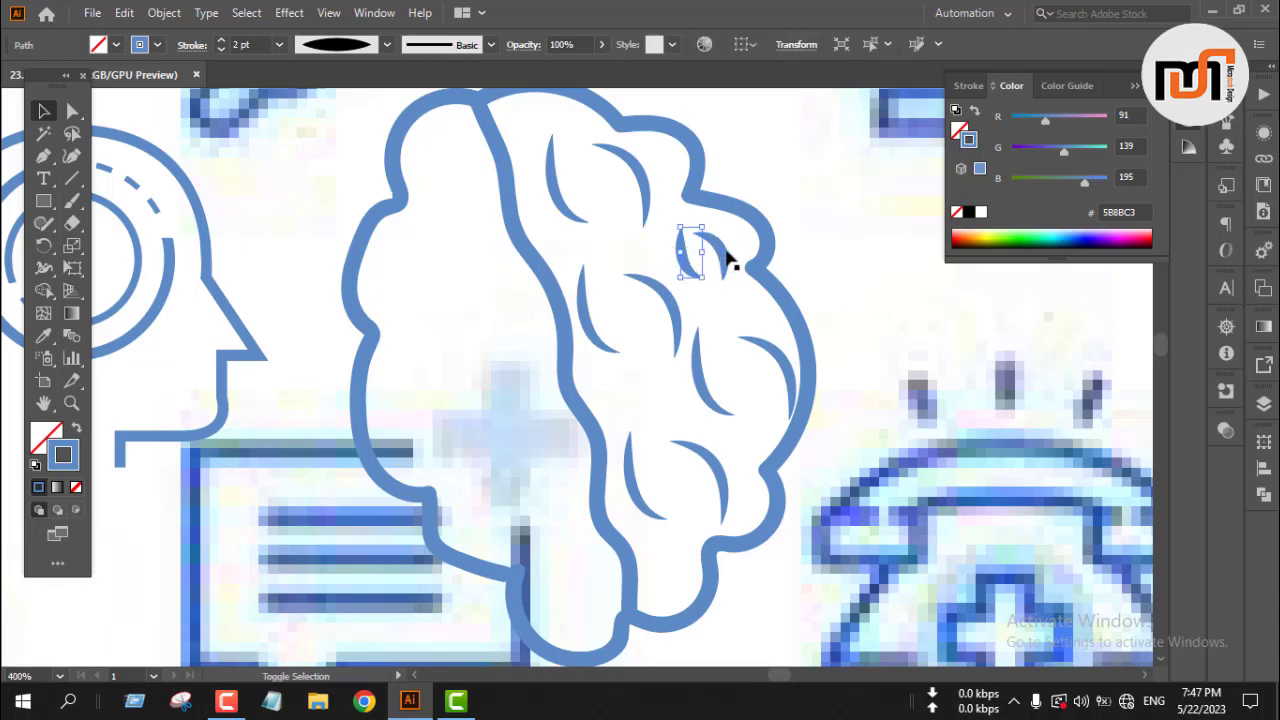
# - Copy the small fold pair between the two lower pairs near the dividing line and into the bottom lobe
pyautogui.keyDown('shift'); pyautogui.click(719, 254); pyautogui.keyUp('shift')
pyautogui.moveTo(716, 252); pyautogui.dragTo(686, 566)
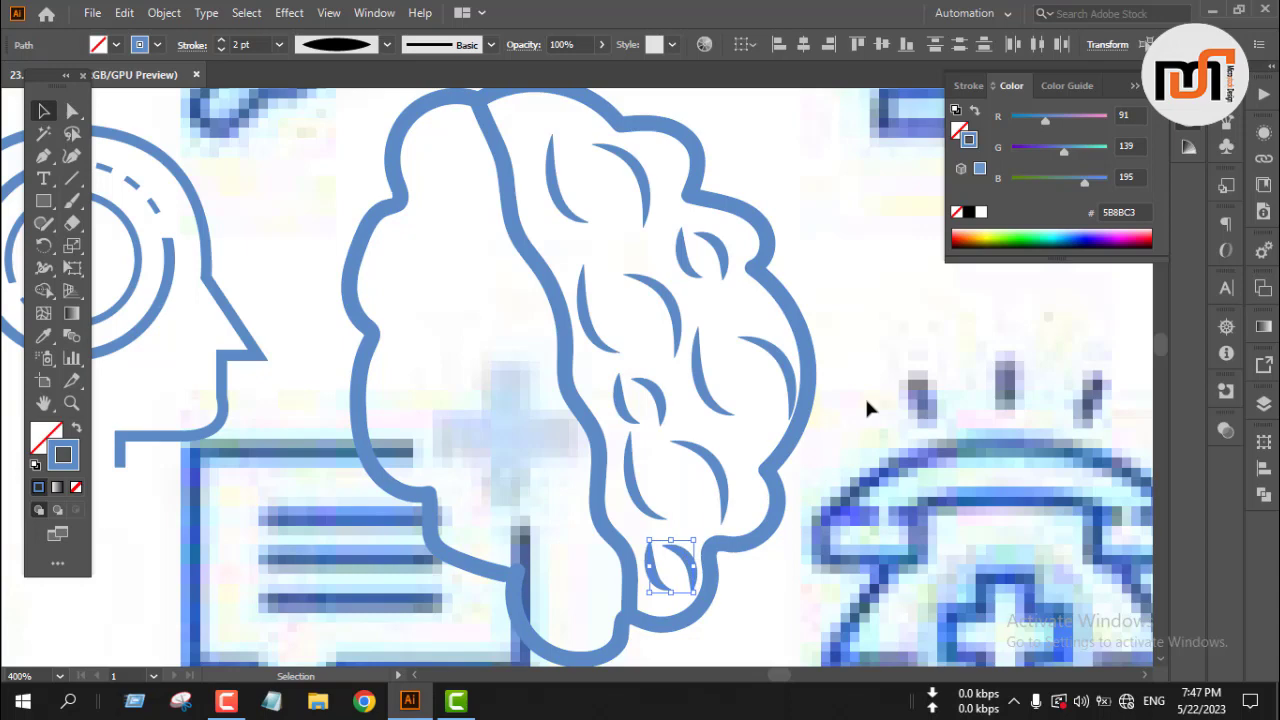
pyautogui.click(880, 342)
# - Spread the top fold pair apart, moving the left fold up toward the dividing line and the right fold down
pyautogui.scroll(-2, 728, 266)
pyautogui.scroll(1, 724, 262)
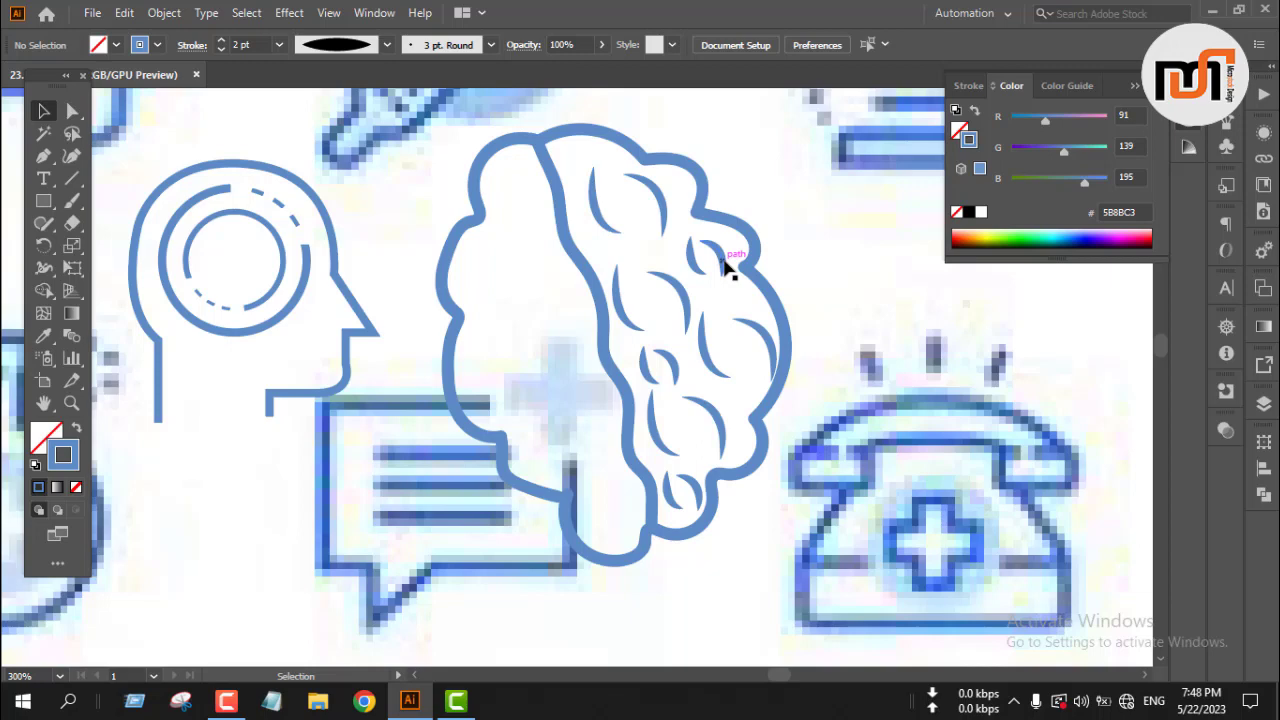
pyautogui.scroll(1, 639, 227)
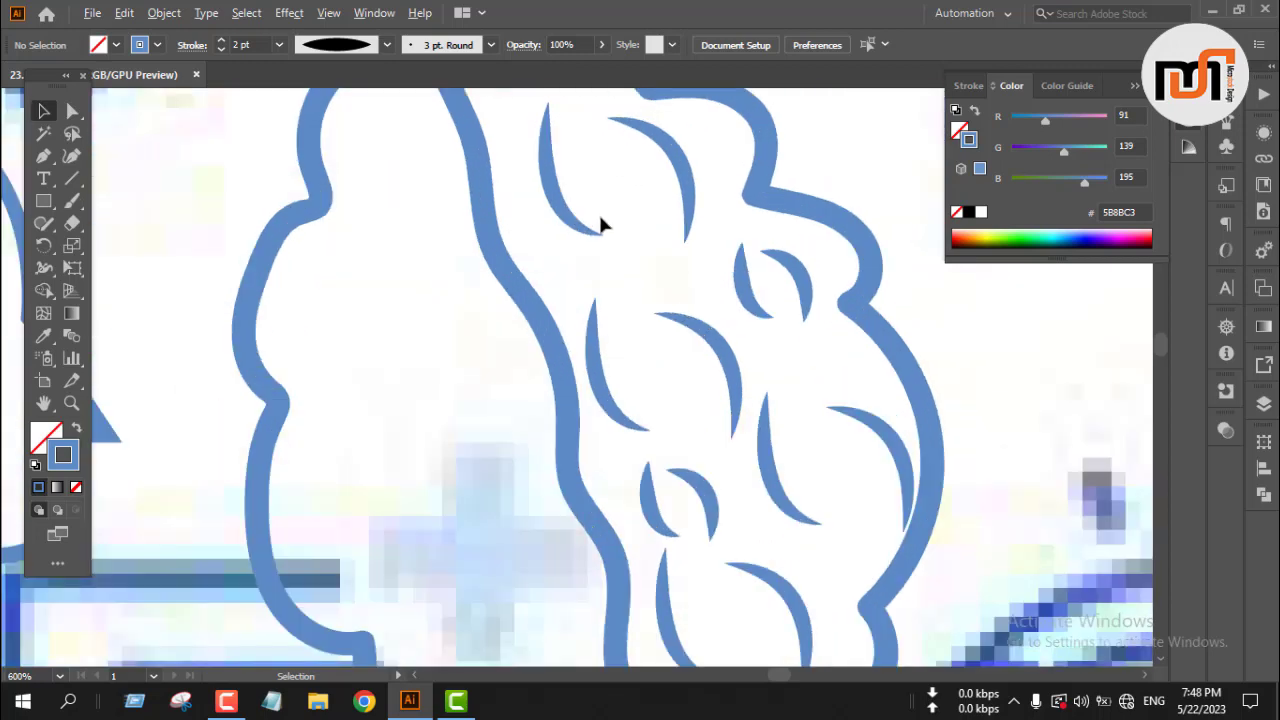
pyautogui.scroll(1, 577, 243)
pyautogui.moveTo(557, 277); pyautogui.dragTo(530, 245)
pyautogui.moveTo(676, 230); pyautogui.dragTo(679, 278)
pyautogui.click(600, 208)
pyautogui.scroll(-2, 590, 195)
pyautogui.scroll(-1, 590, 195)
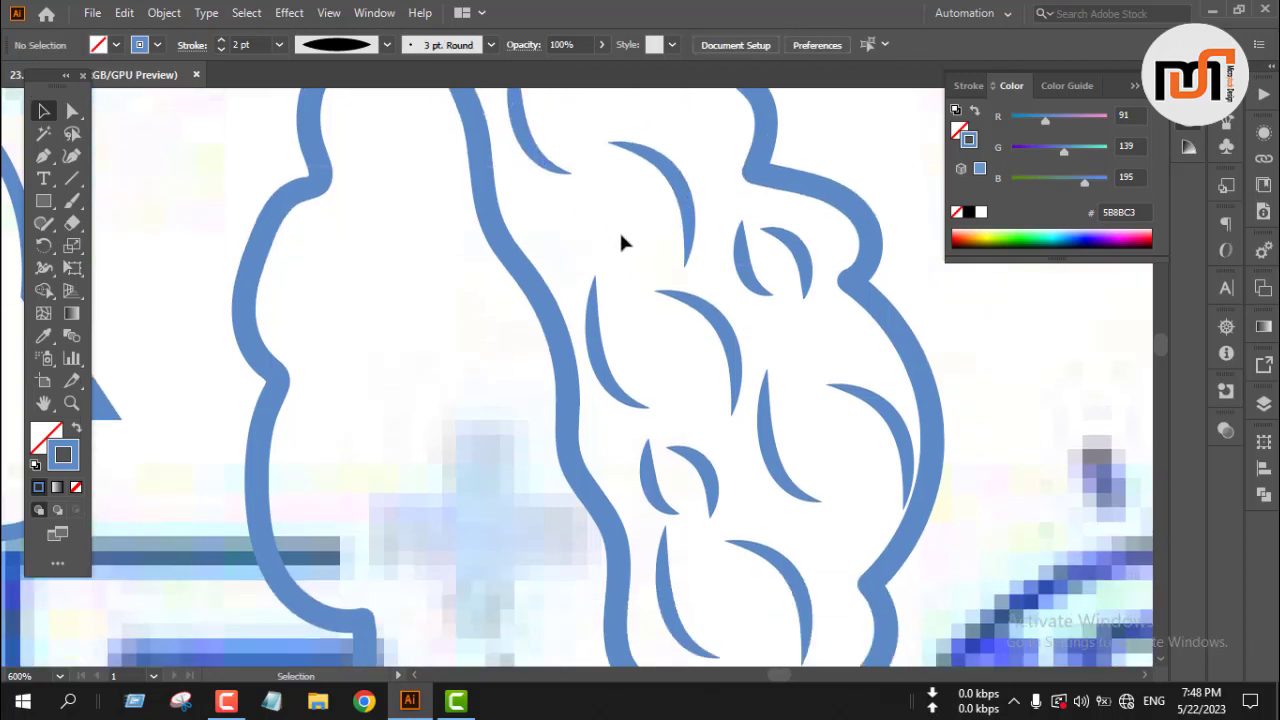
# - Shift both folds of the second large pair to the right and nudge the neighbouring pair's left fold down and left
pyautogui.click(722, 329)
pyautogui.moveTo(722, 329); pyautogui.dragTo(785, 345)
pyautogui.moveTo(607, 367); pyautogui.dragTo(661, 338)
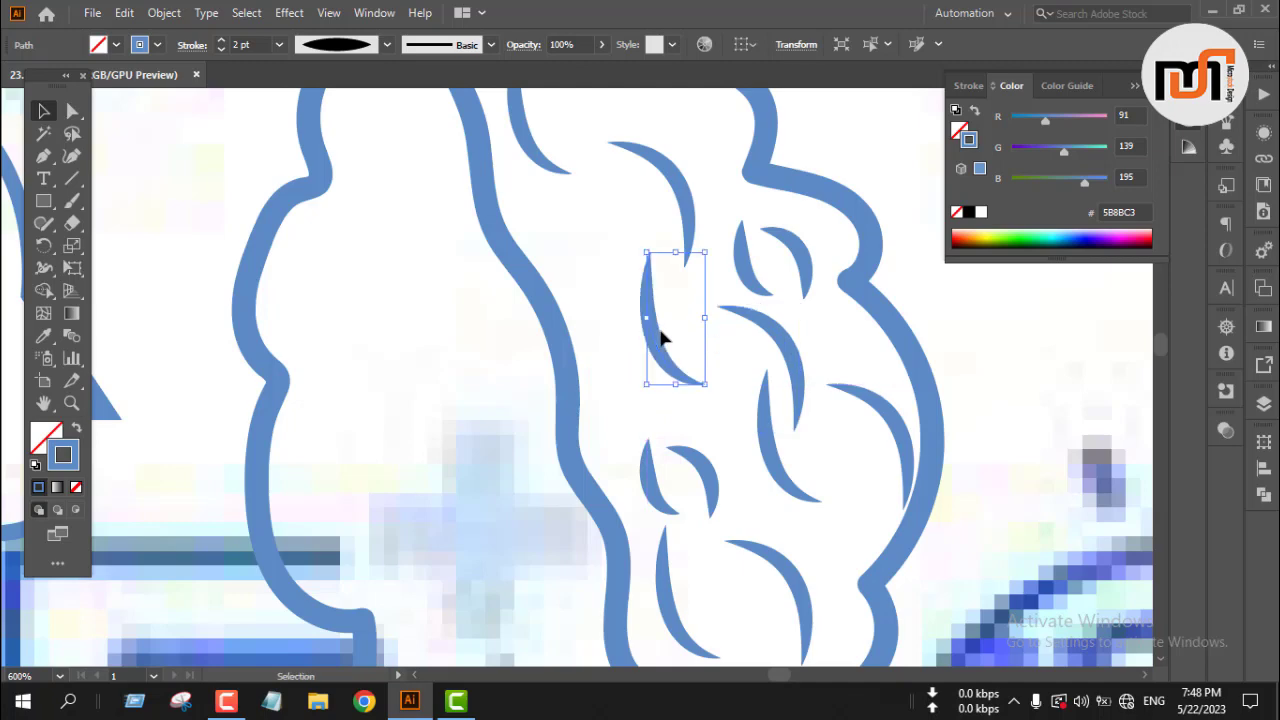
pyautogui.click(751, 320)
pyautogui.scroll(-1, 710, 305)
pyautogui.scroll(-2, 710, 295)
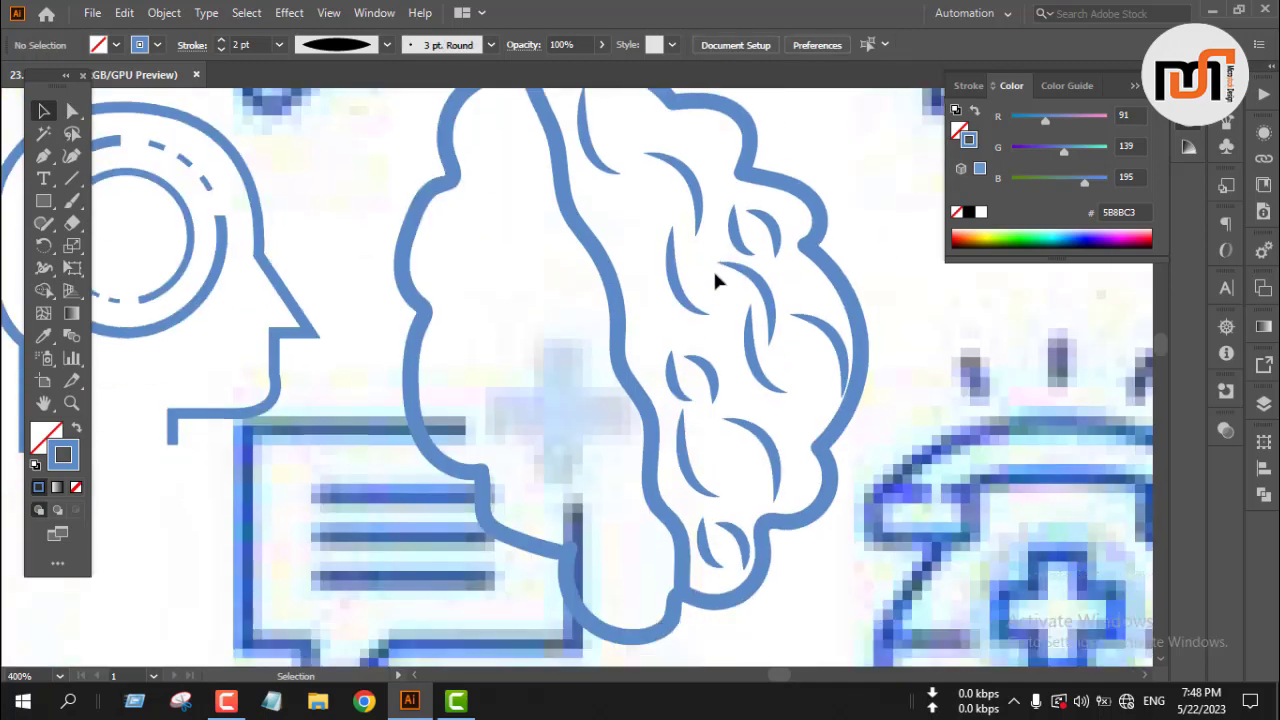
pyautogui.moveTo(752, 330); pyautogui.dragTo(737, 345)
pyautogui.click(920, 306)
# - Move the lowest large pair's right fold up toward the outer edge, and place a copy of it below, beside the left fold
pyautogui.scroll(-2, 912, 300)
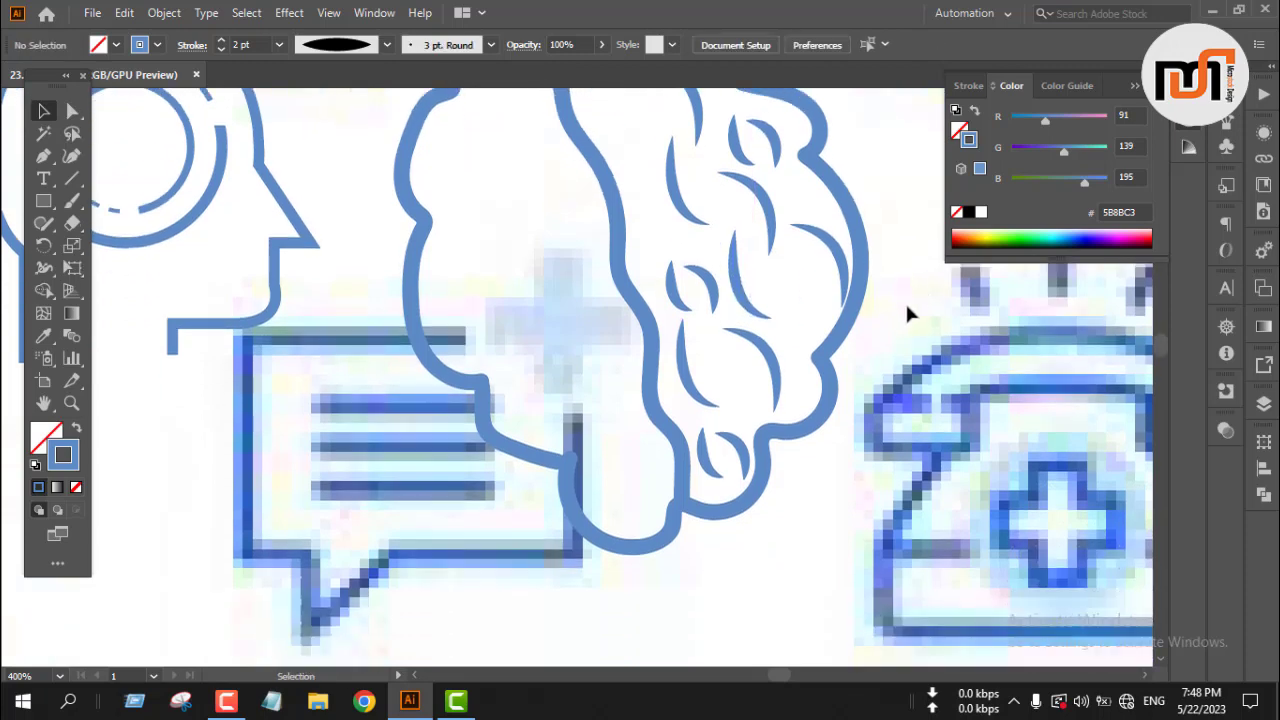
pyautogui.moveTo(781, 356); pyautogui.dragTo(822, 317)
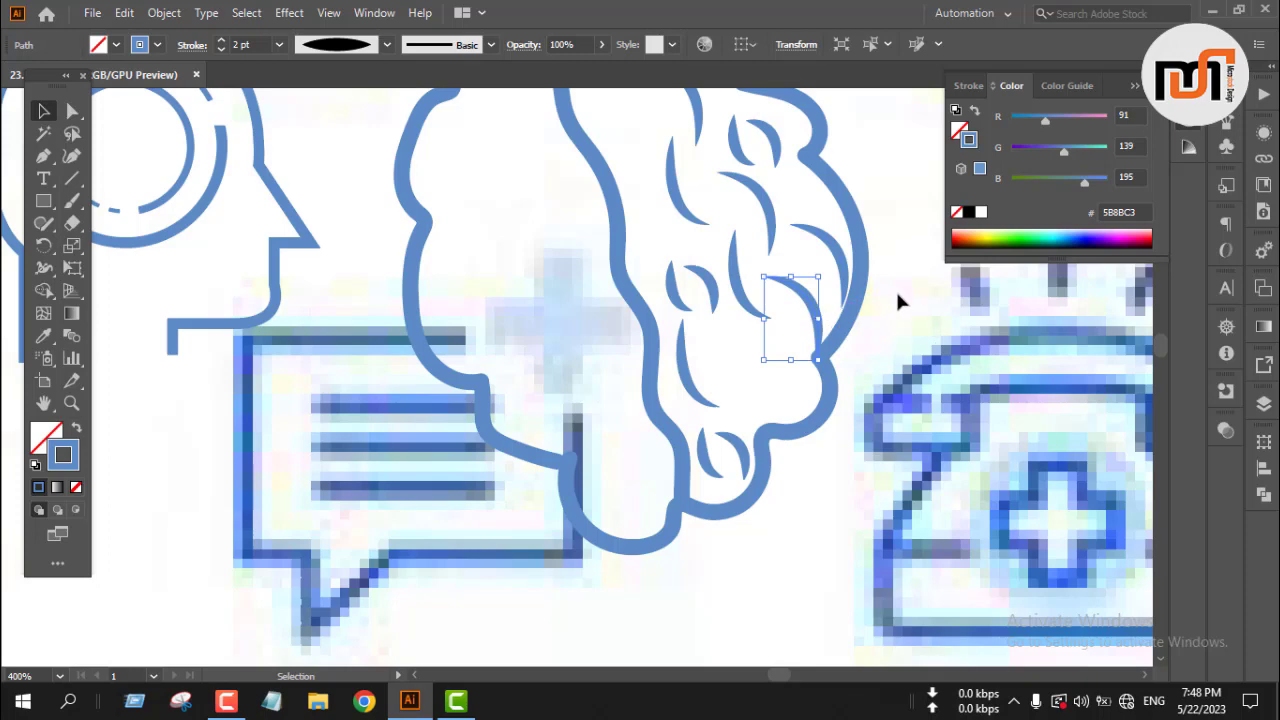
pyautogui.click(893, 291)
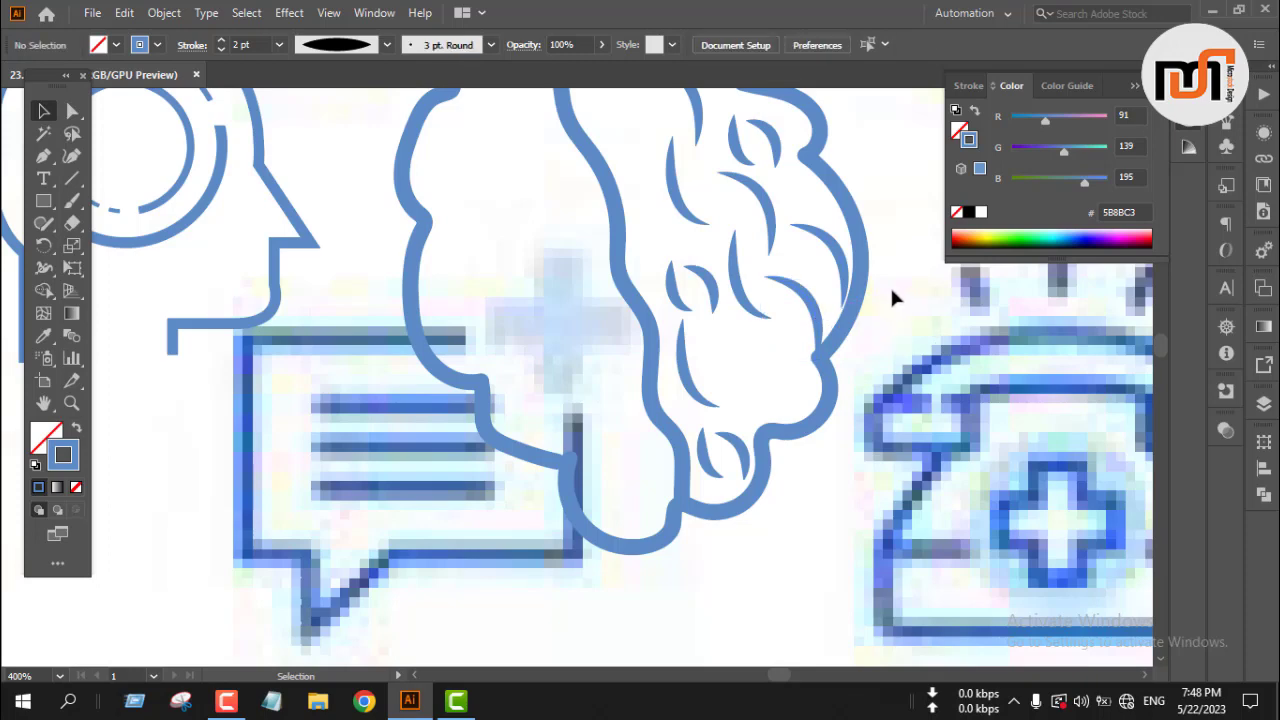
pyautogui.click(693, 392)
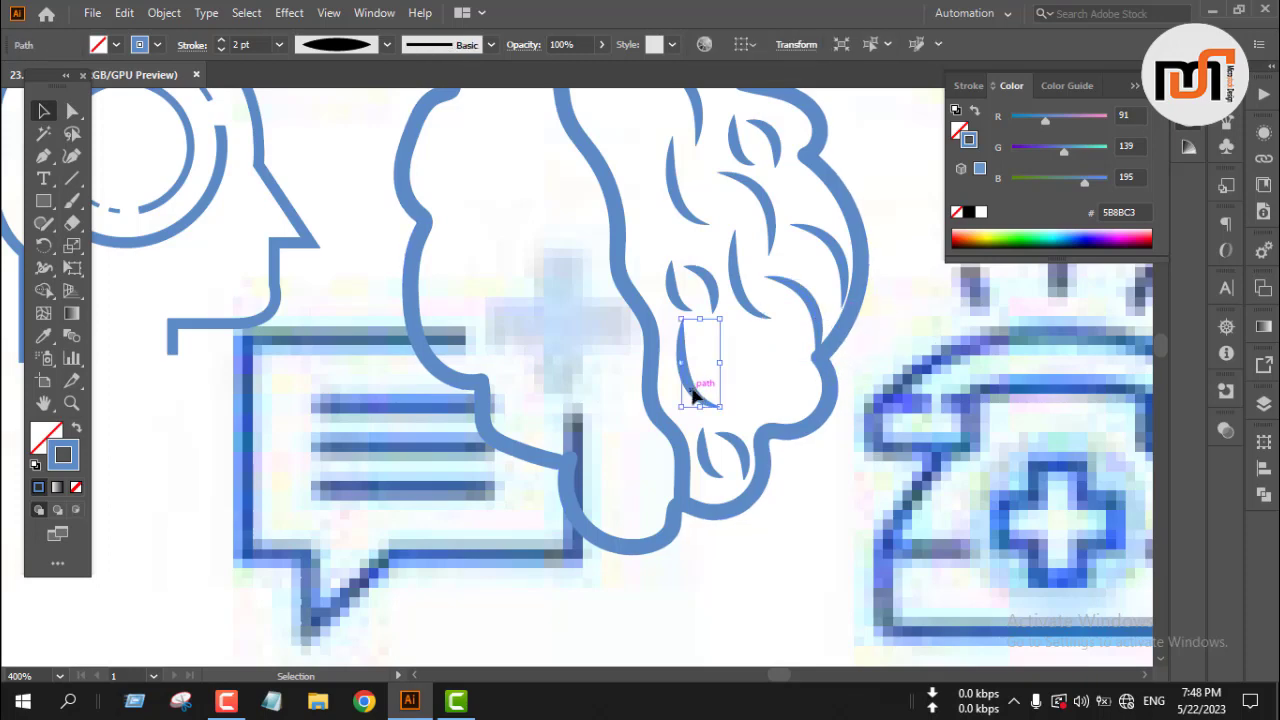
pyautogui.click(759, 358)
pyautogui.click(809, 314)
pyautogui.moveTo(807, 314)
pyautogui.mouseDown()
pyautogui.moveTo(775, 393)
pyautogui.moveTo(771, 381)
pyautogui.mouseUp()
pyautogui.click(795, 393)
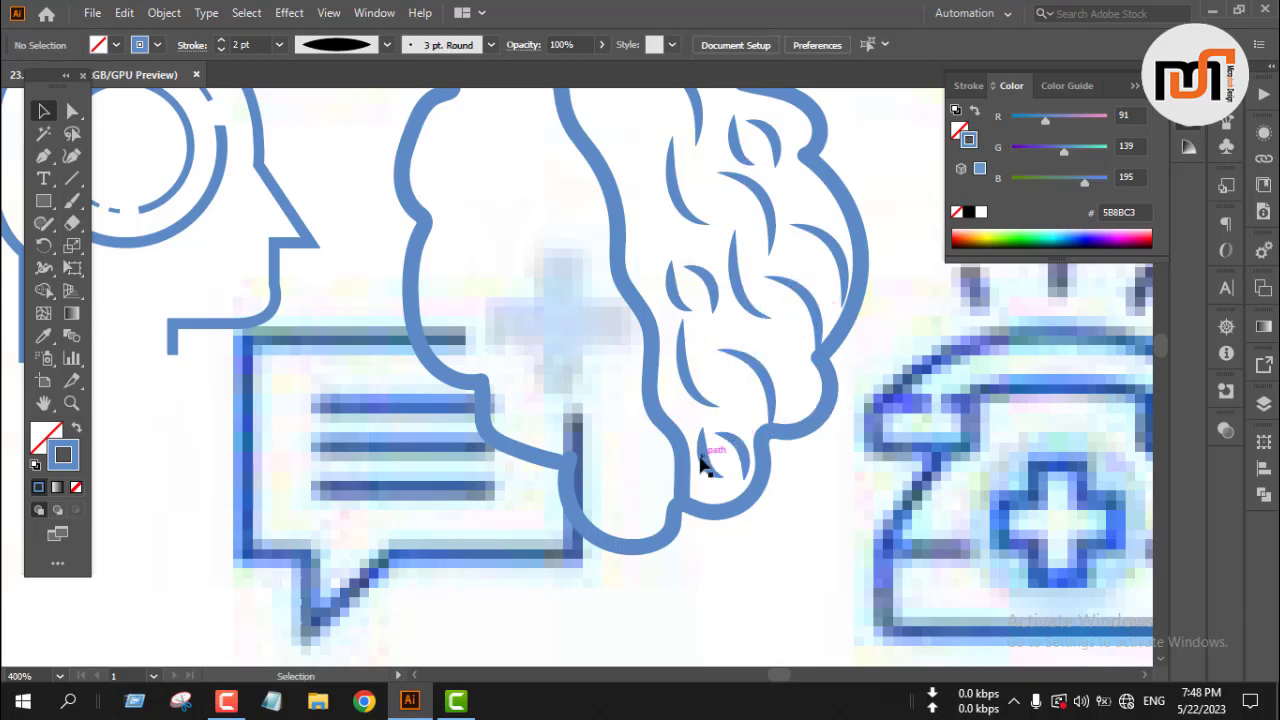
# - Copy the bottom lobe's small left fold into the lower-right bulge, just inside the outline
pyautogui.click(710, 455)
pyautogui.moveTo(718, 450); pyautogui.dragTo(792, 370)
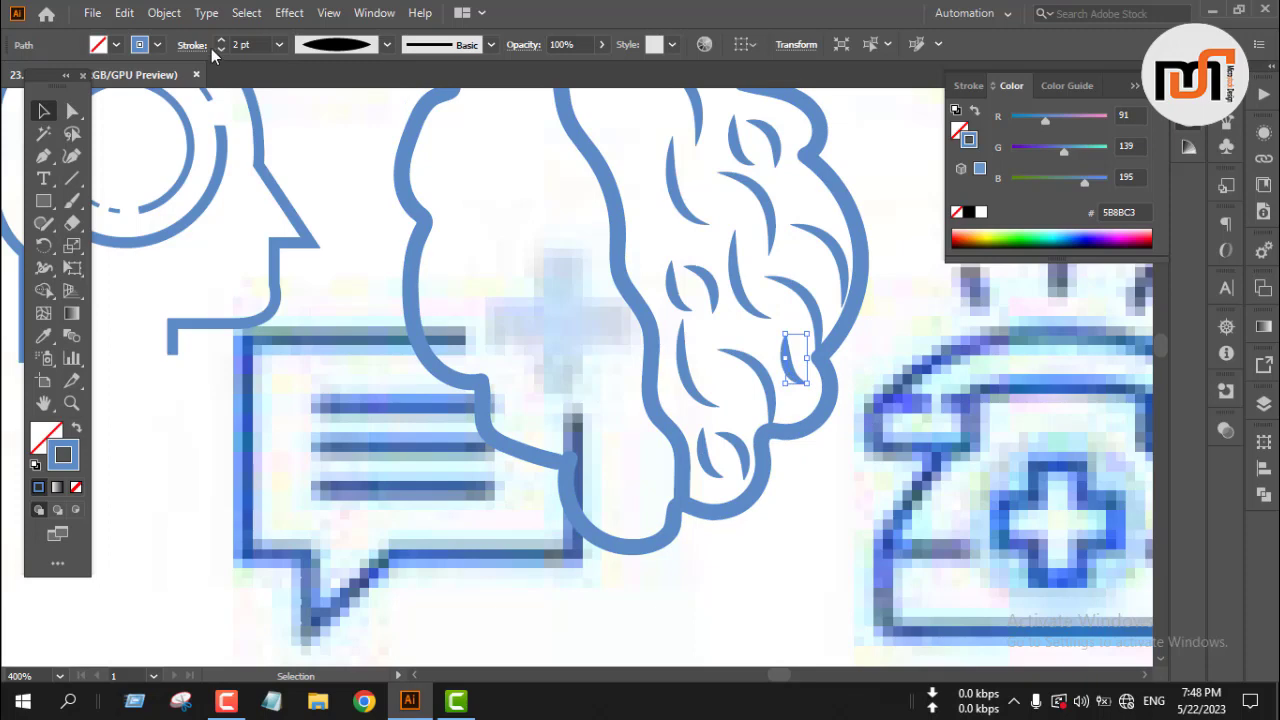
pyautogui.click(864, 326)
pyautogui.scroll(2, 855, 365)
pyautogui.scroll(1, 855, 365)
# - Replace the long fold against the brain's right edge with a small curved fold with a 1 pt stroke
pyautogui.click(833, 340)
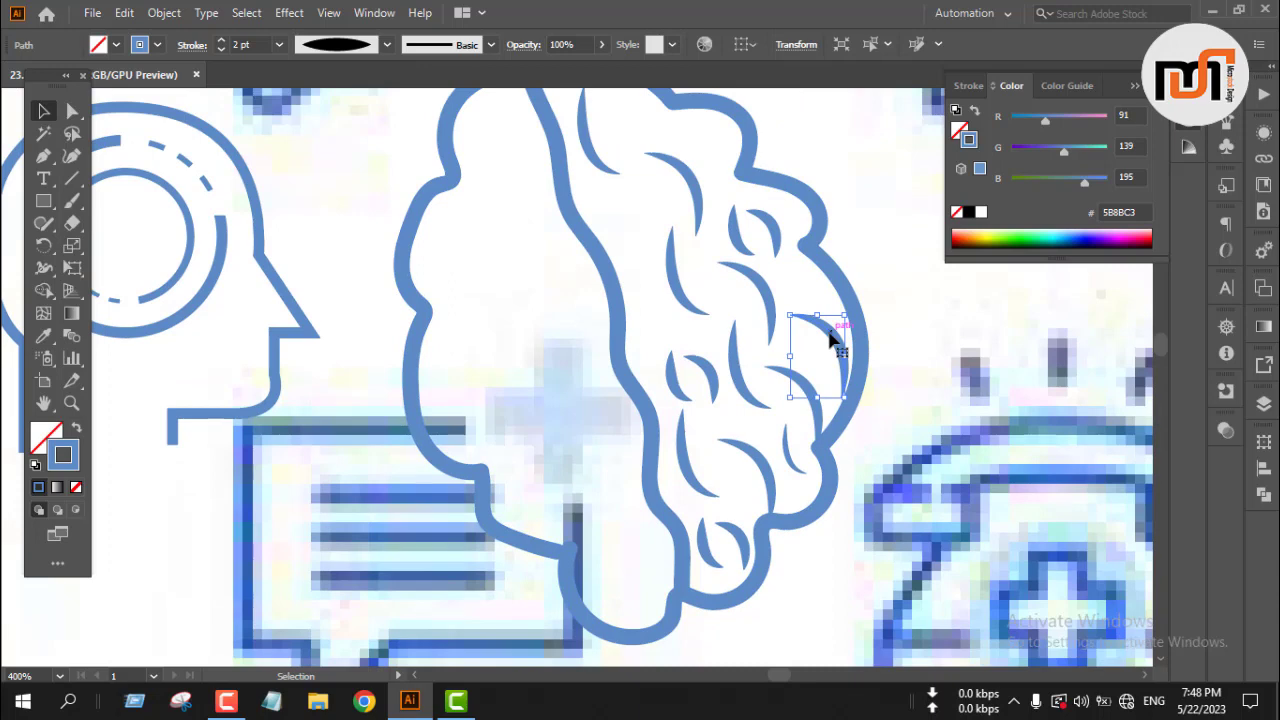
pyautogui.click(829, 337)
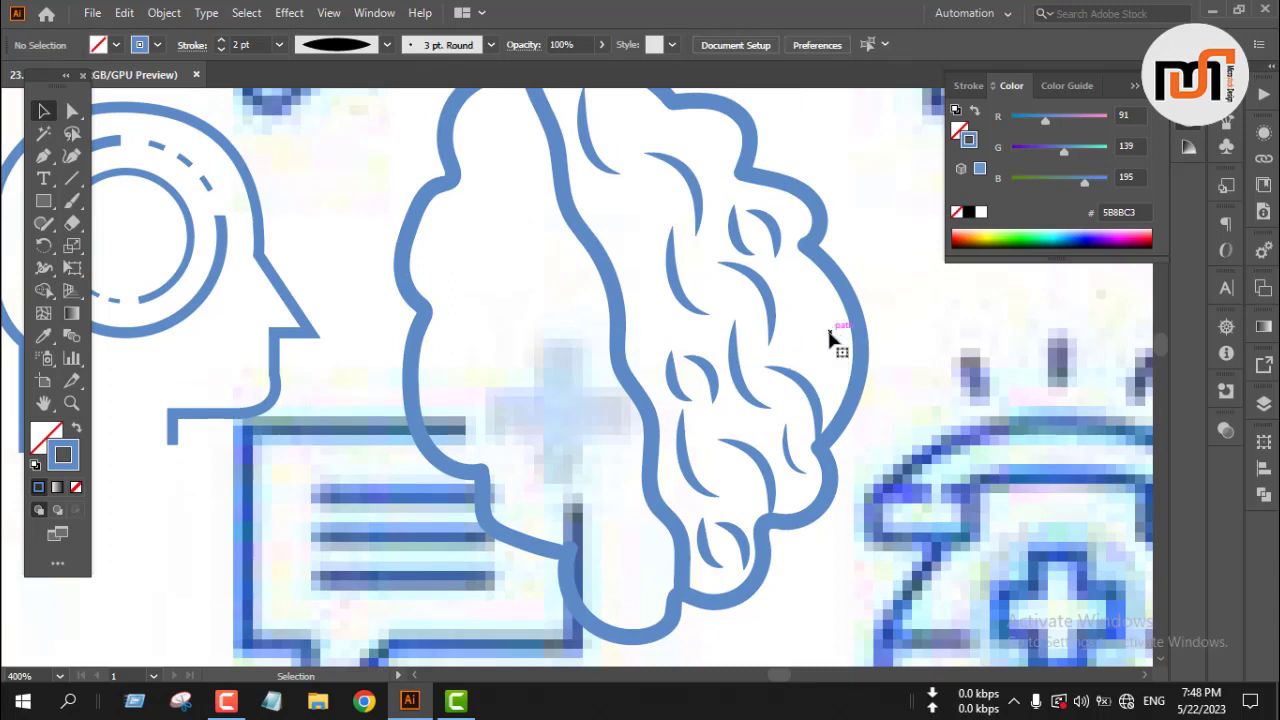
pyautogui.click(743, 393)
pyautogui.moveTo(743, 393)
pyautogui.mouseDown()
pyautogui.moveTo(811, 349)
pyautogui.moveTo(821, 365)
pyautogui.moveTo(829, 316)
pyautogui.moveTo(814, 294)
pyautogui.moveTo(822, 319)
pyautogui.mouseUp()
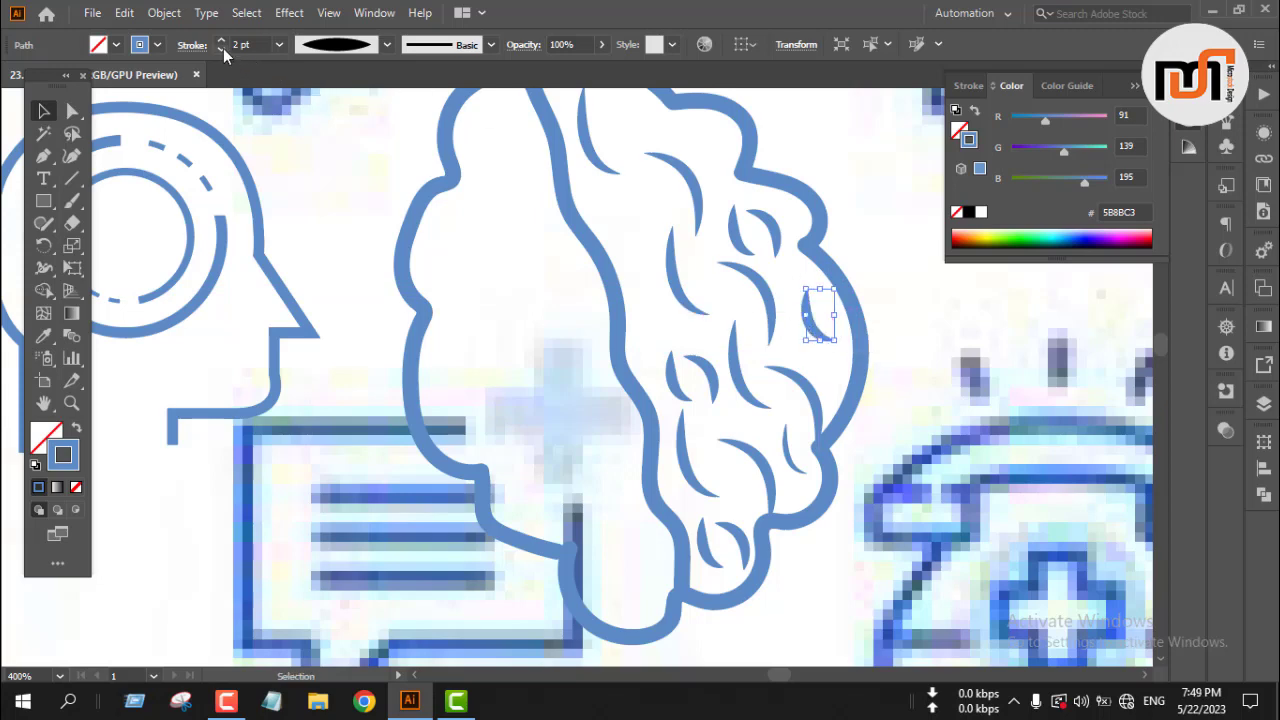
pyautogui.click(905, 314)
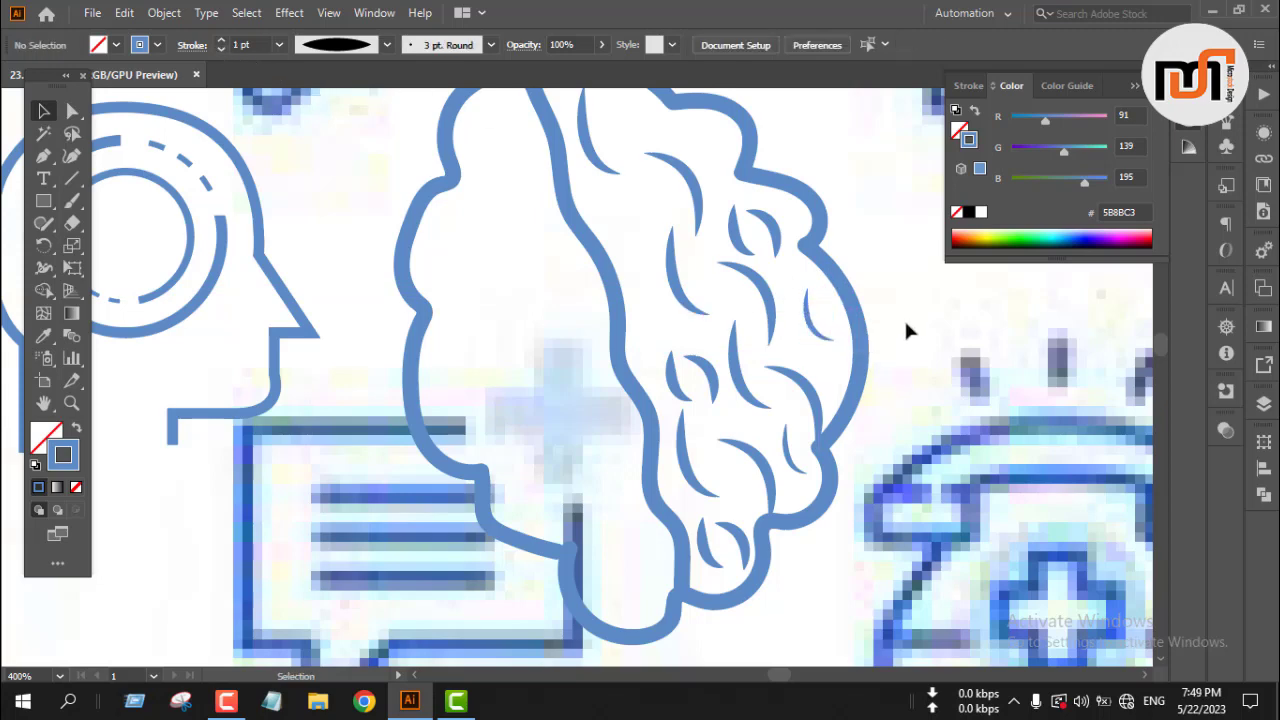
pyautogui.scroll(1, 920, 367)
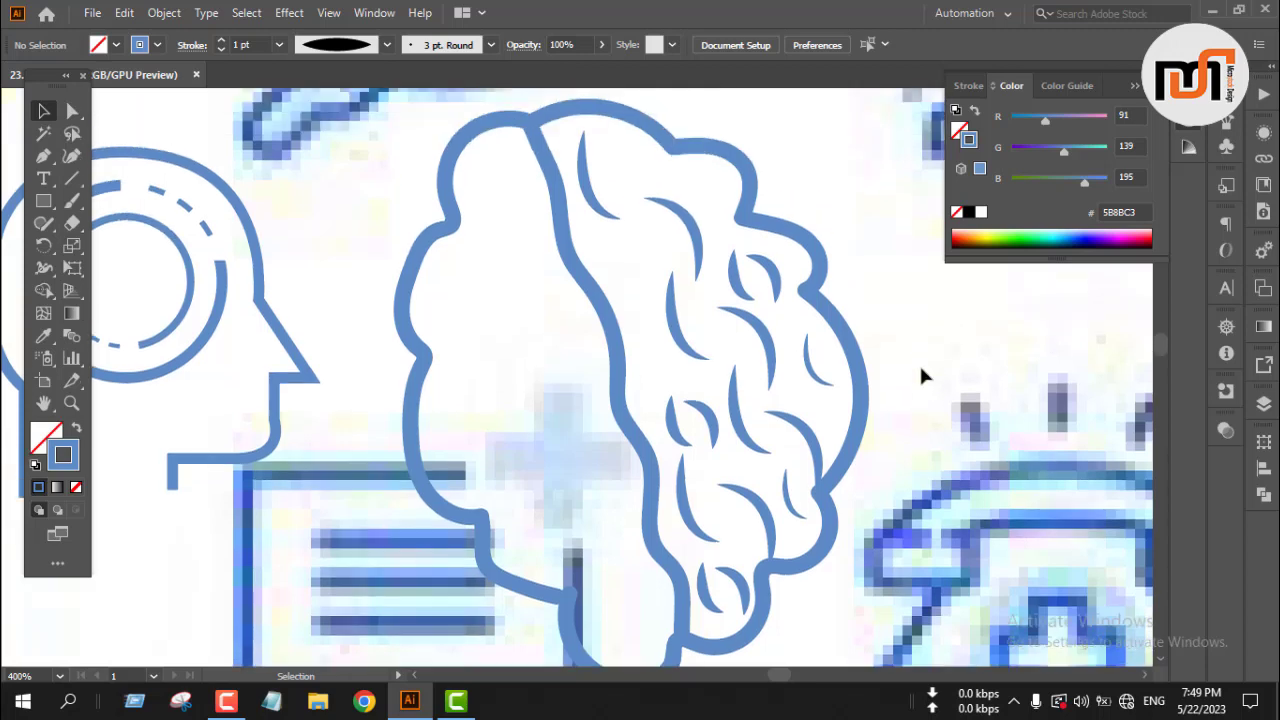
pyautogui.scroll(-1, 921, 367)
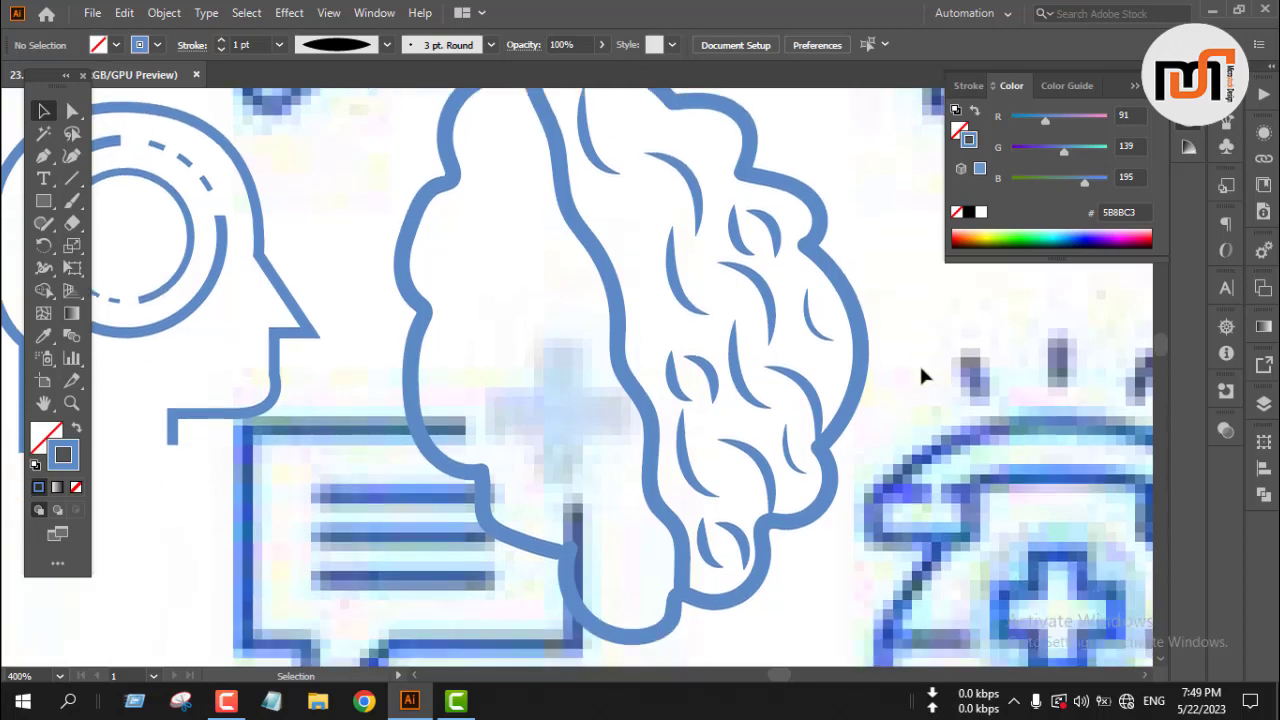
# - Copy the small fold pair near the dividing line up into the gap below the top fold, with a 1 pt stroke
pyautogui.click(674, 272)
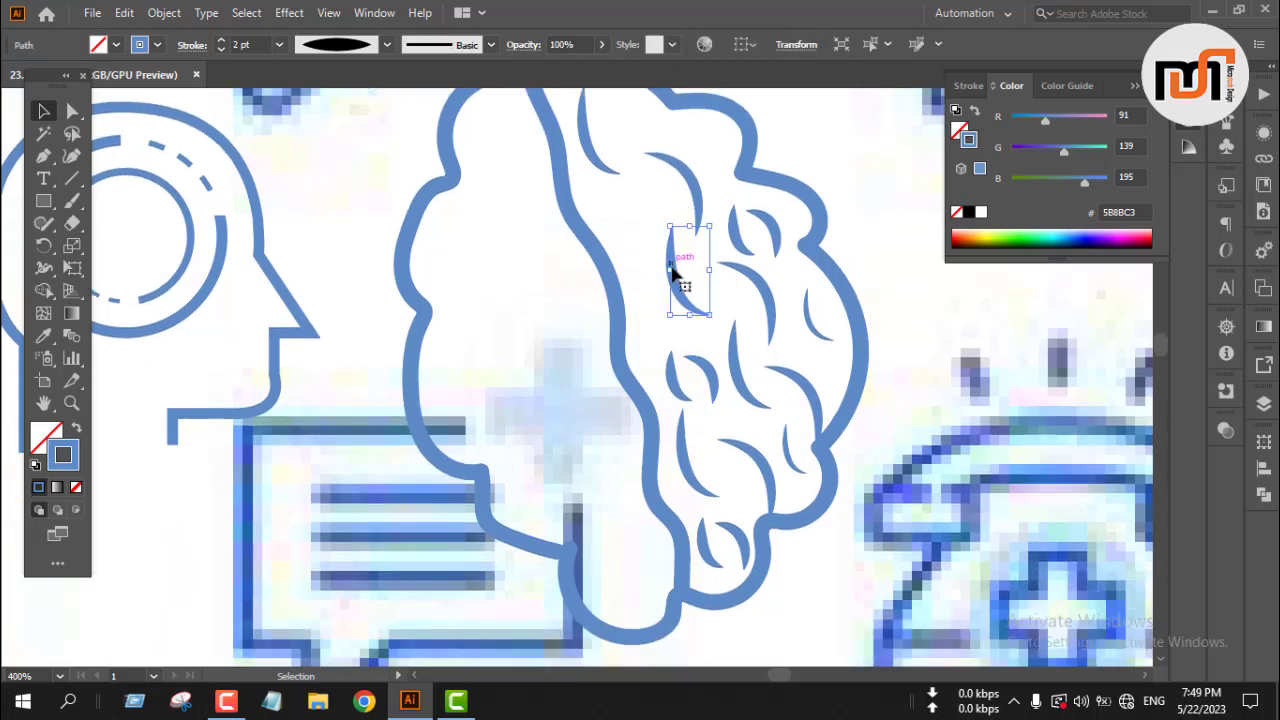
pyautogui.click(637, 204)
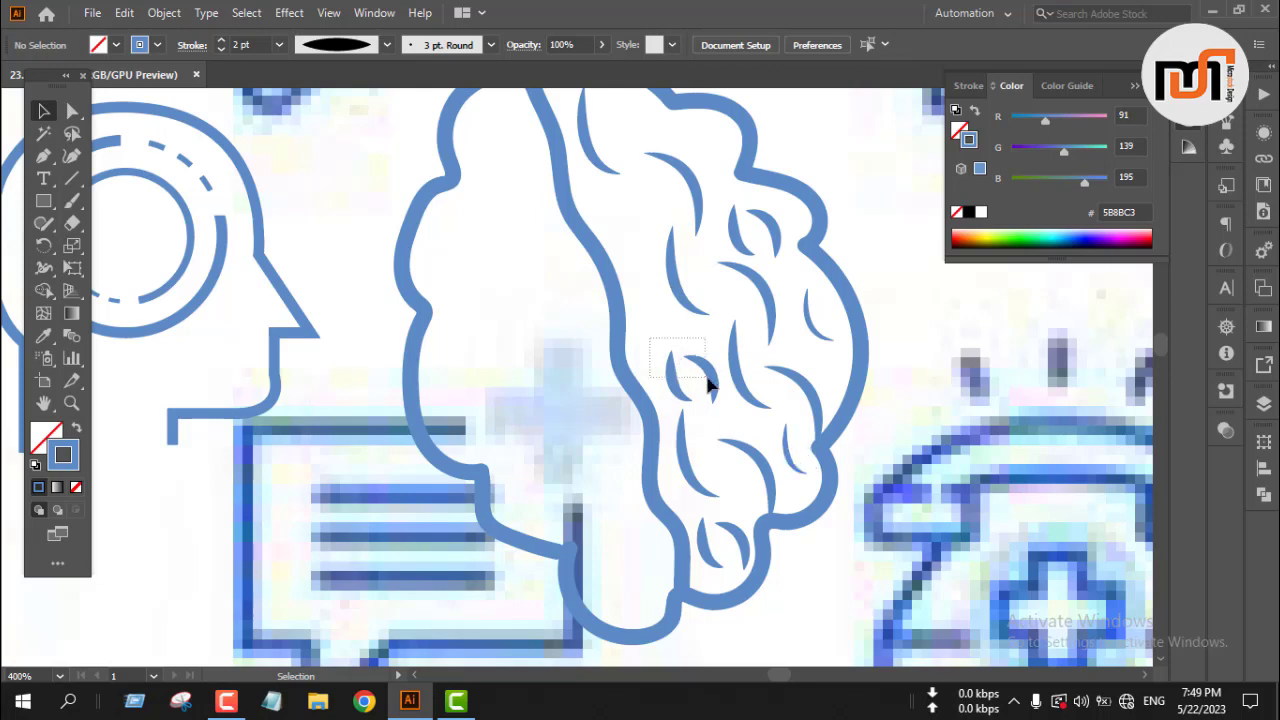
pyautogui.click(708, 380)
pyautogui.moveTo(708, 383); pyautogui.dragTo(648, 228)
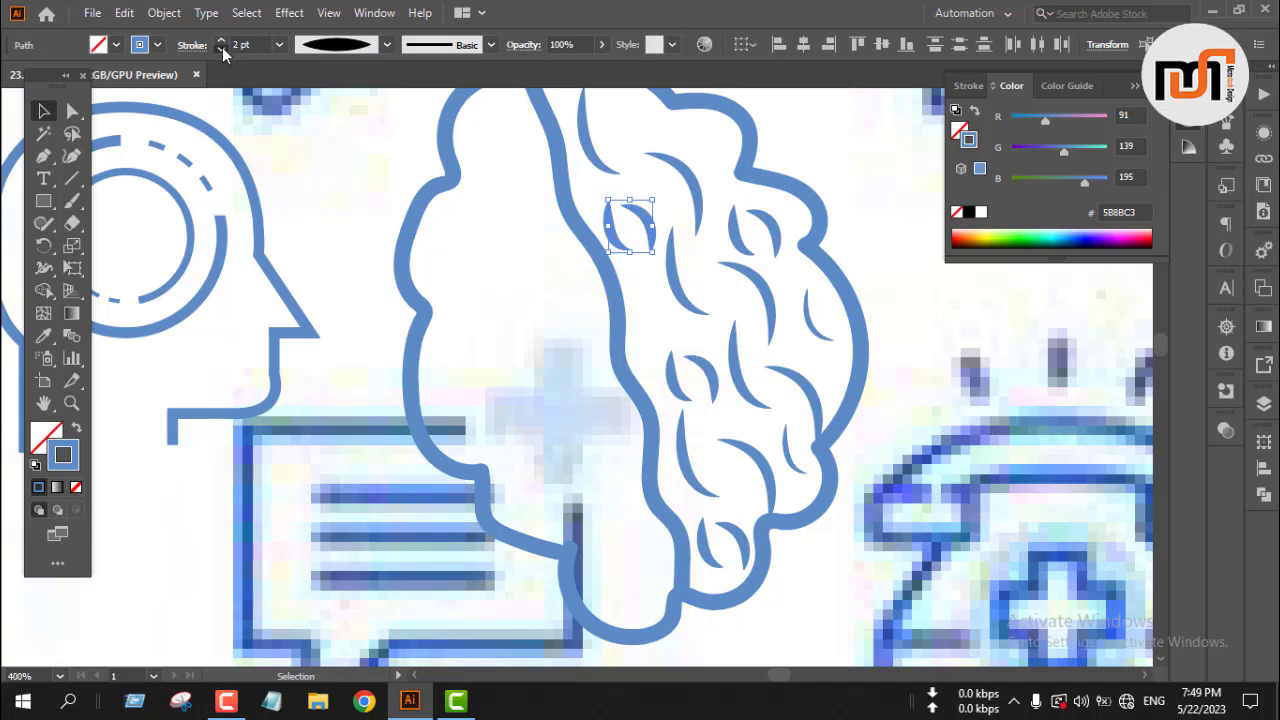
pyautogui.click(550, 350)
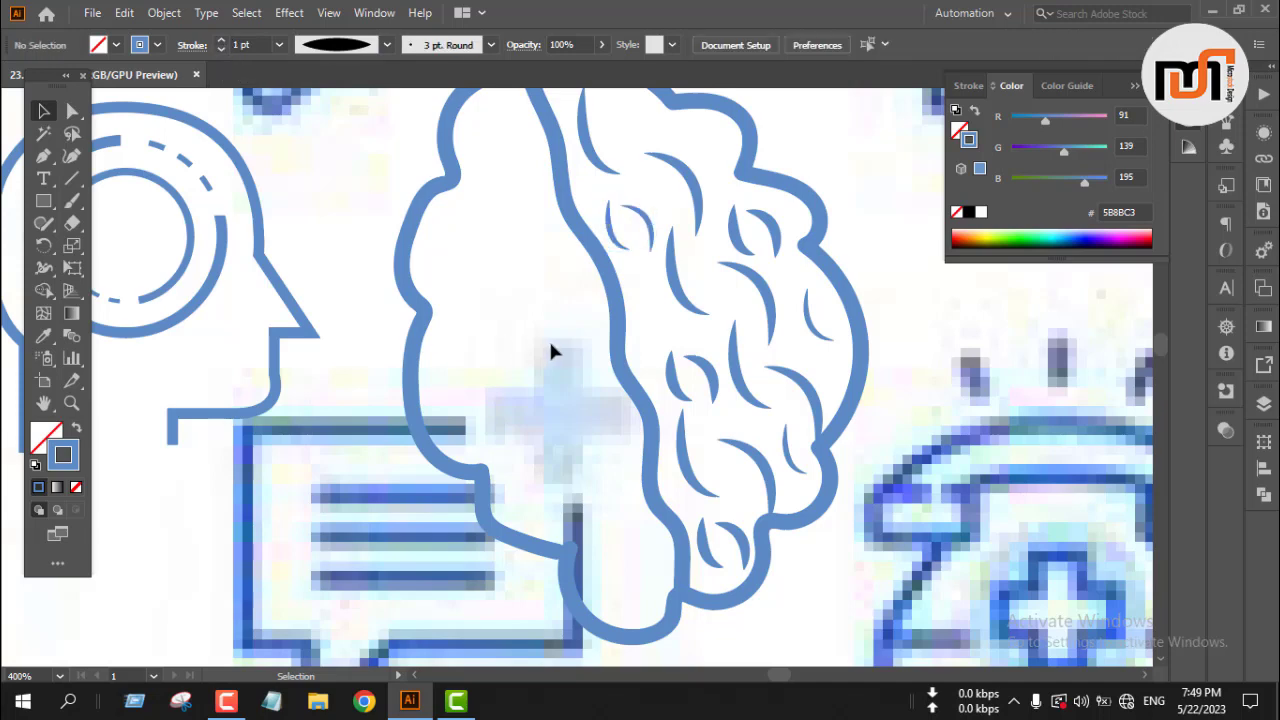
pyautogui.scroll(-2, 551, 351)
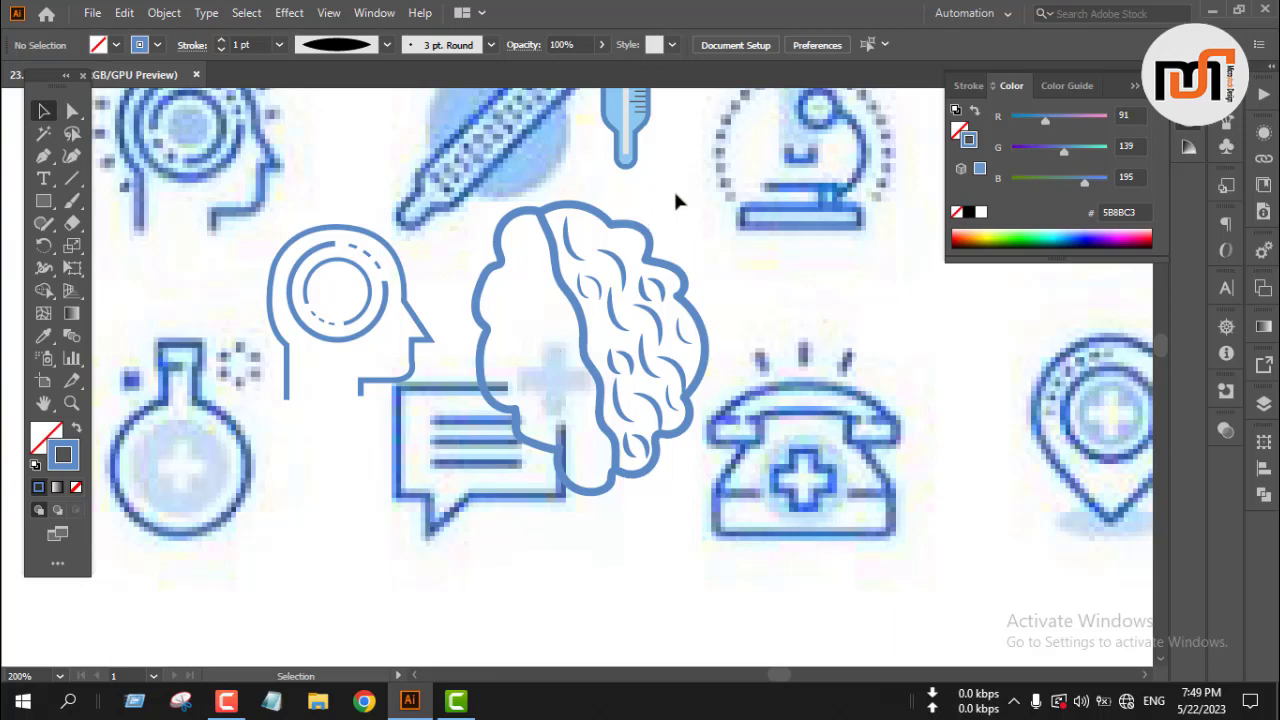
# - Copy all of the fold lines from the brain's right half onto its empty left half, leaving the outlines behind
pyautogui.hotkey('ctrl', 'a')
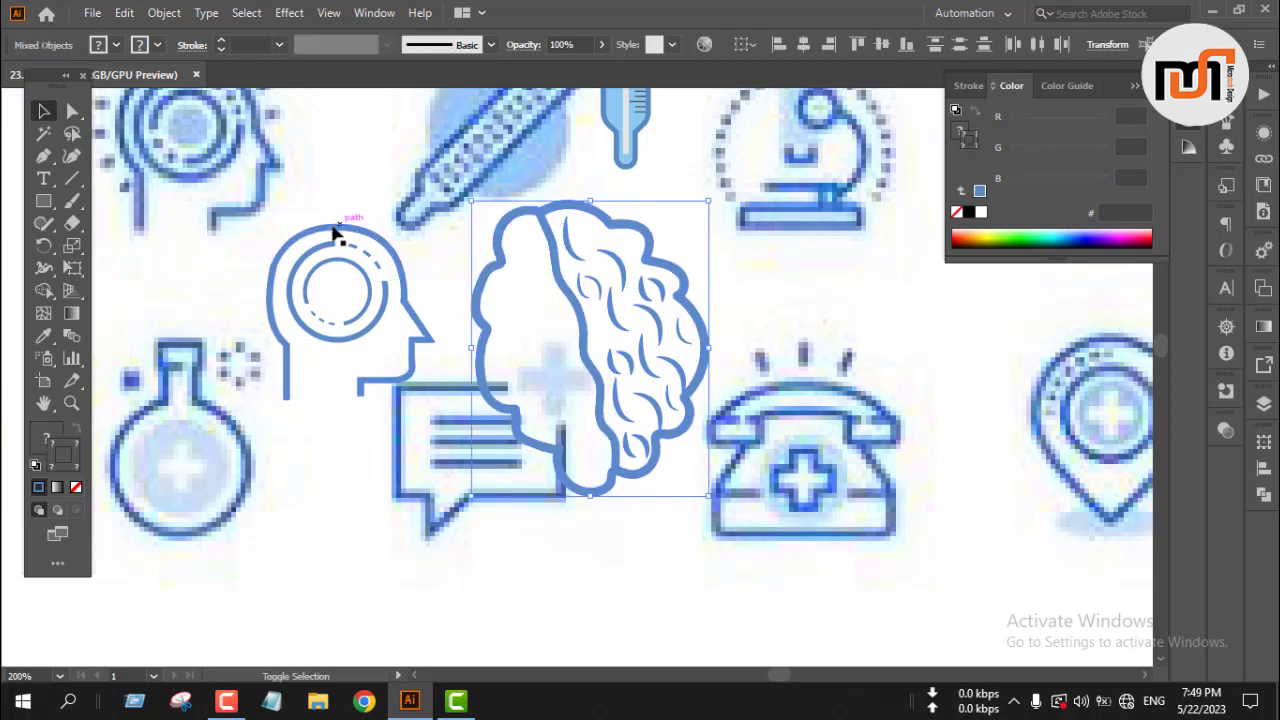
pyautogui.keyDown('shift'); pyautogui.click(500, 240); pyautogui.keyUp('shift')
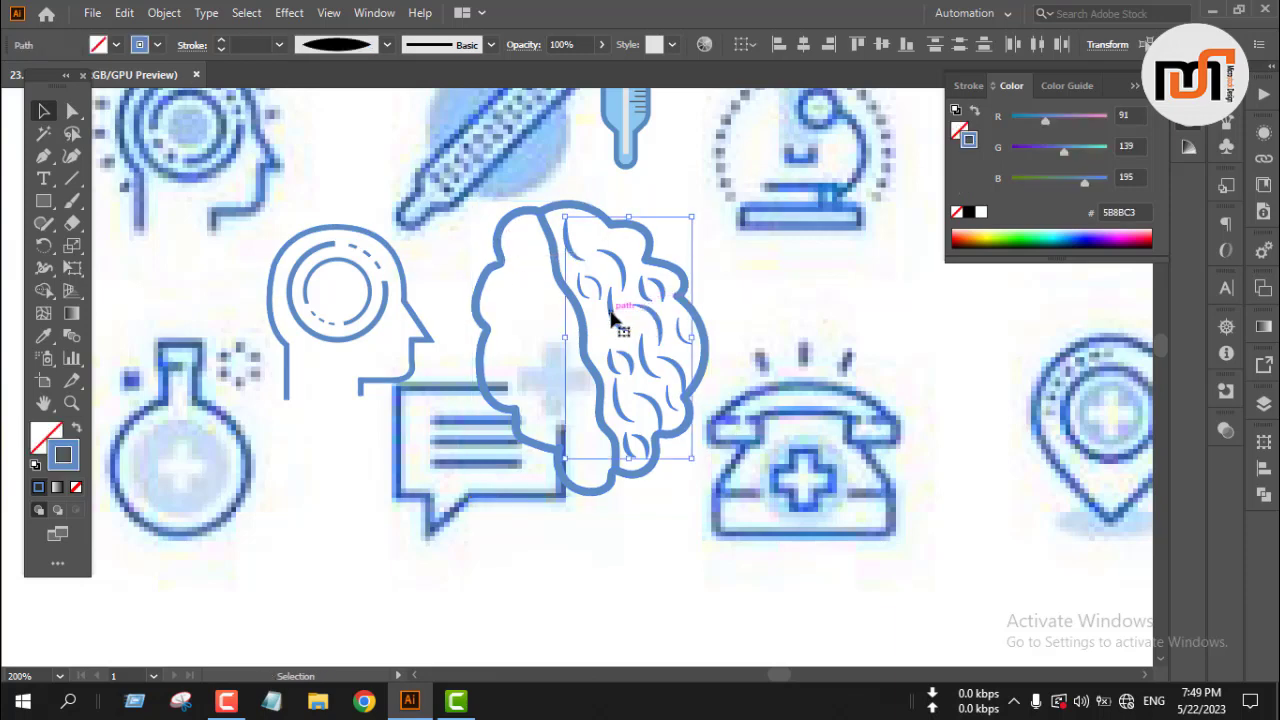
pyautogui.moveTo(611, 314); pyautogui.dragTo(506, 320)
pyautogui.click(455, 290)
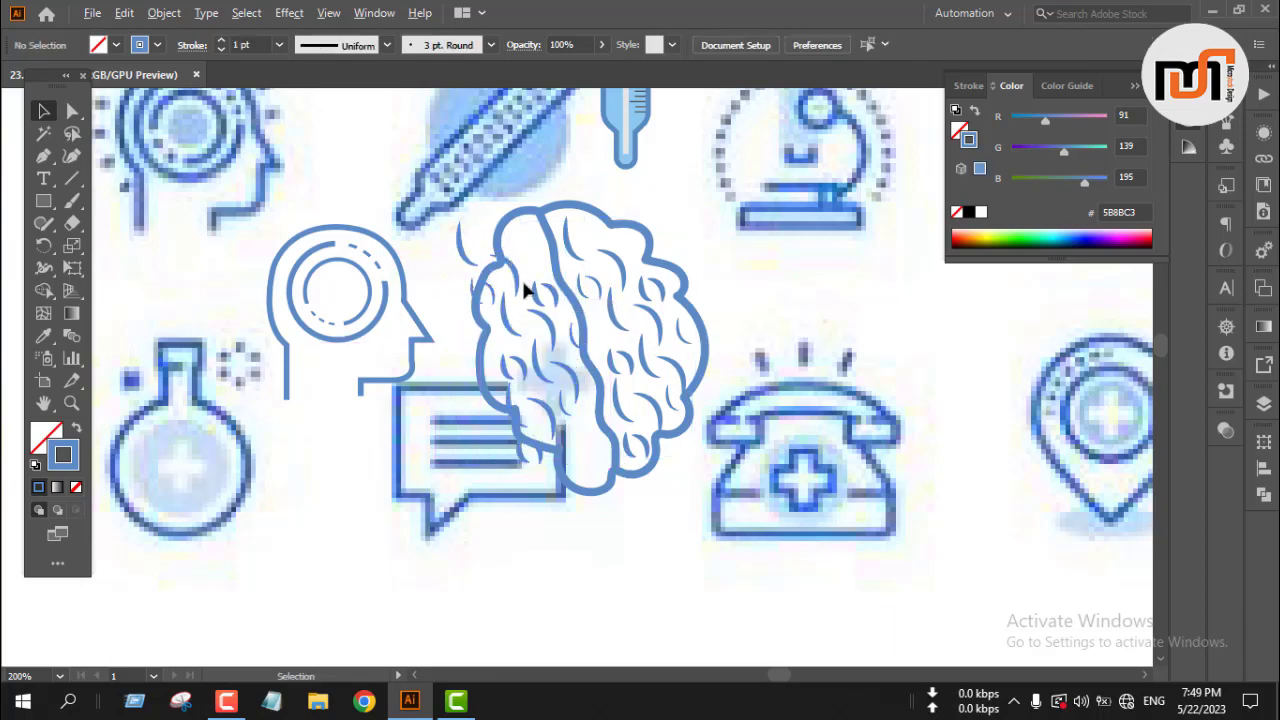
# - Delete the stray long fold lying outside the brain's upper-left outline
pyautogui.scroll(2, 524, 290)
pyautogui.click(406, 232)
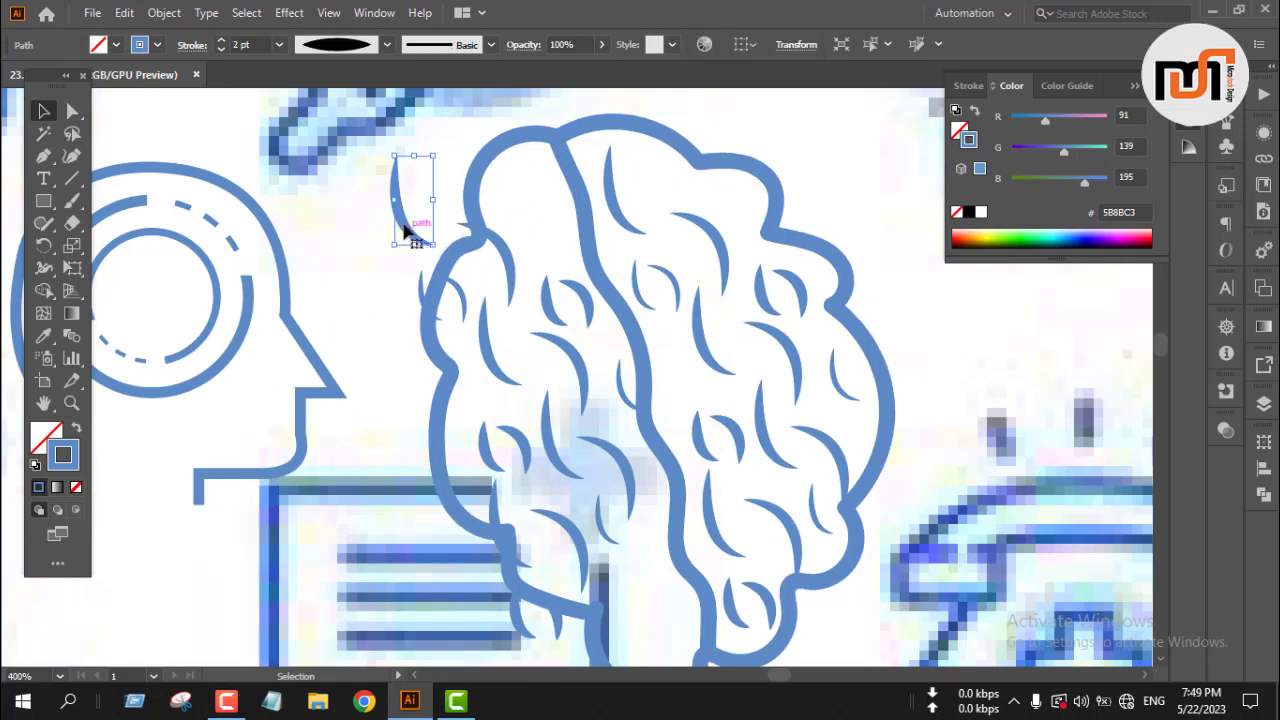
pyautogui.moveTo(406, 232)
pyautogui.mouseDown()
pyautogui.moveTo(540, 235)
pyautogui.moveTo(480, 213)
pyautogui.moveTo(367, 207)
pyautogui.mouseUp()
pyautogui.press('Delete')
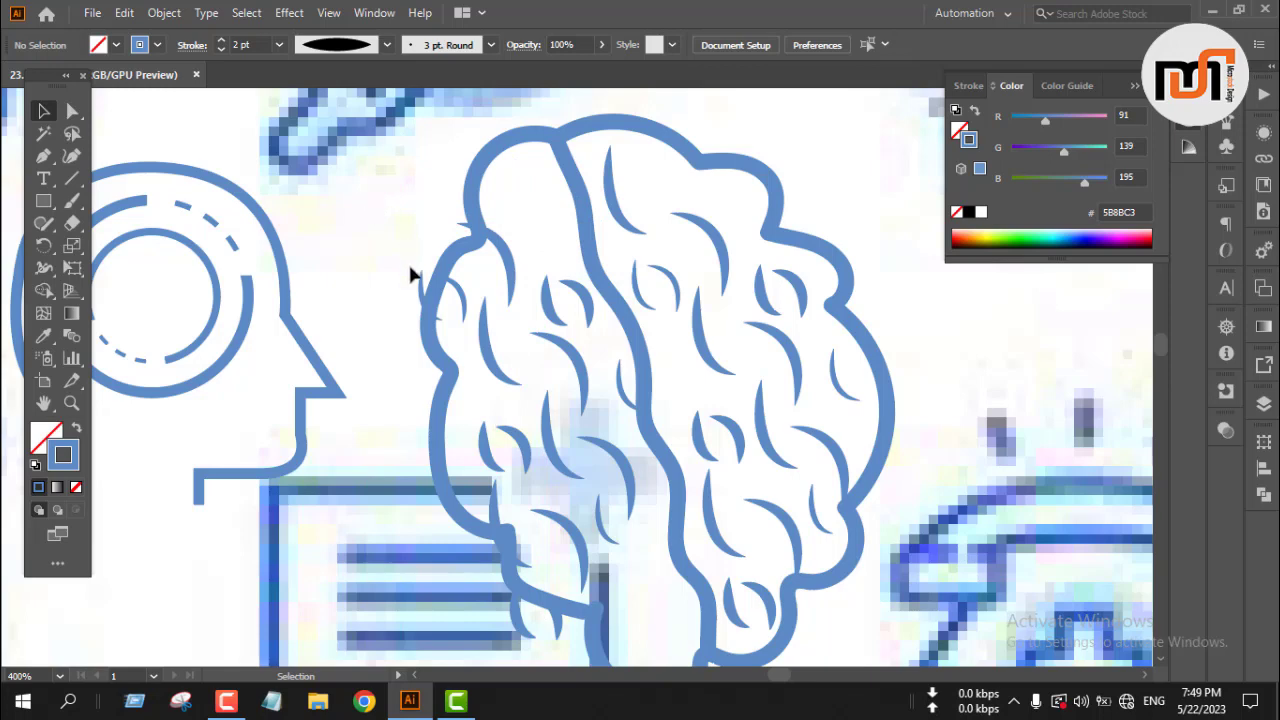
# - Move the stray small fold into the left half's top lobe and copy the nearby pair's right fold beside it
pyautogui.moveTo(420, 294)
pyautogui.mouseDown()
pyautogui.moveTo(405, 290)
pyautogui.moveTo(531, 289)
pyautogui.moveTo(516, 185)
pyautogui.mouseUp()
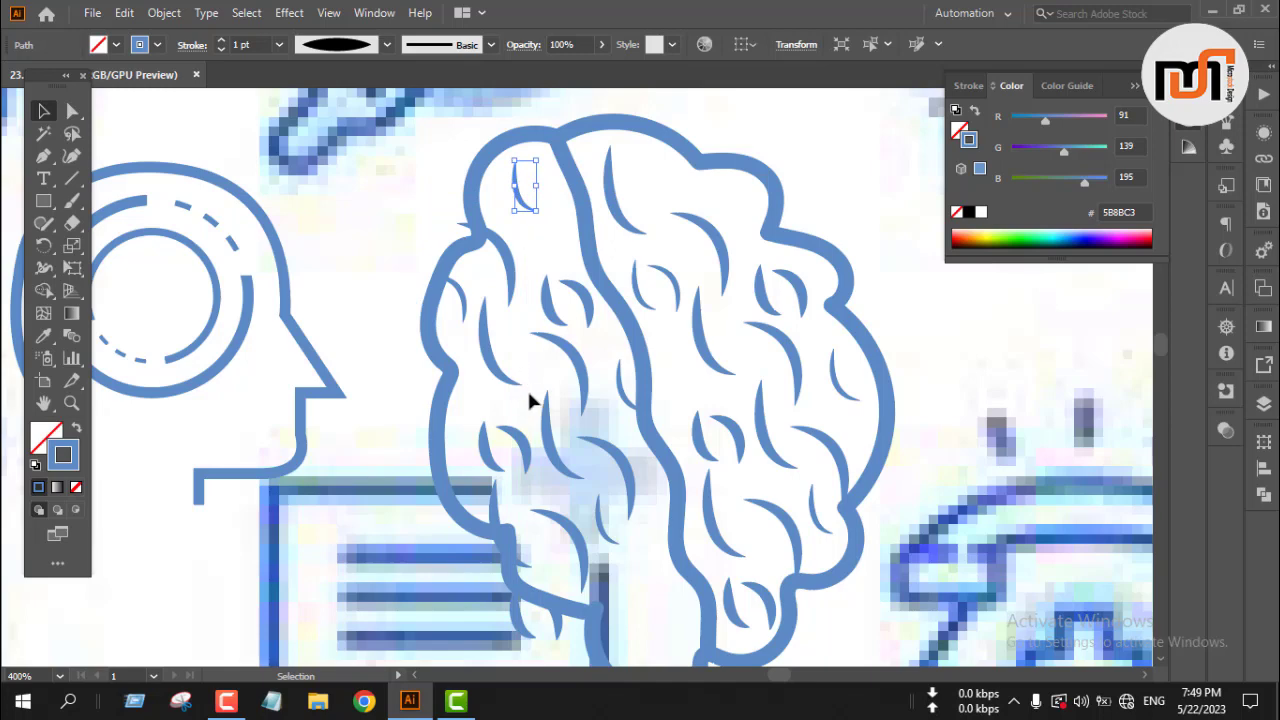
pyautogui.click(580, 309)
pyautogui.click(588, 306)
pyautogui.moveTo(588, 305); pyautogui.dragTo(558, 208)
pyautogui.click(362, 206)
# - Nudge the left half's upper long fold down slightly and shift the small edge fold just inside the outline
pyautogui.scroll(-2, 399, 208)
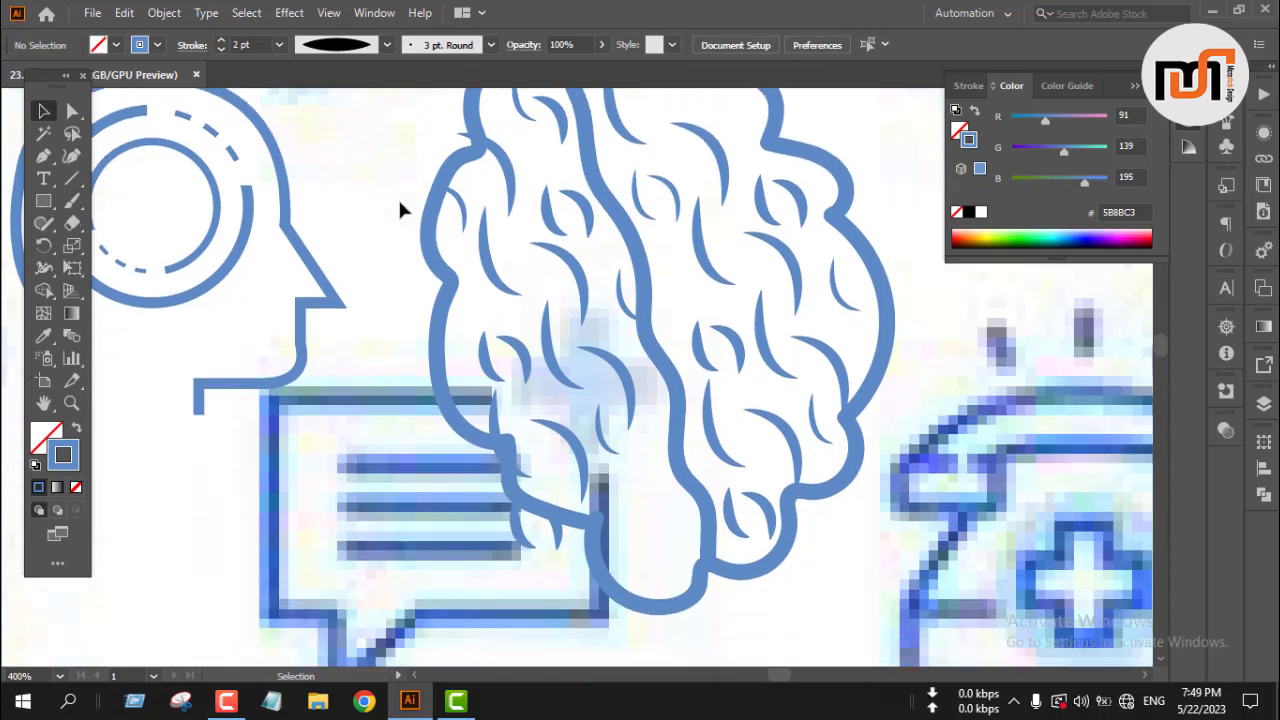
pyautogui.scroll(-1, 398, 209)
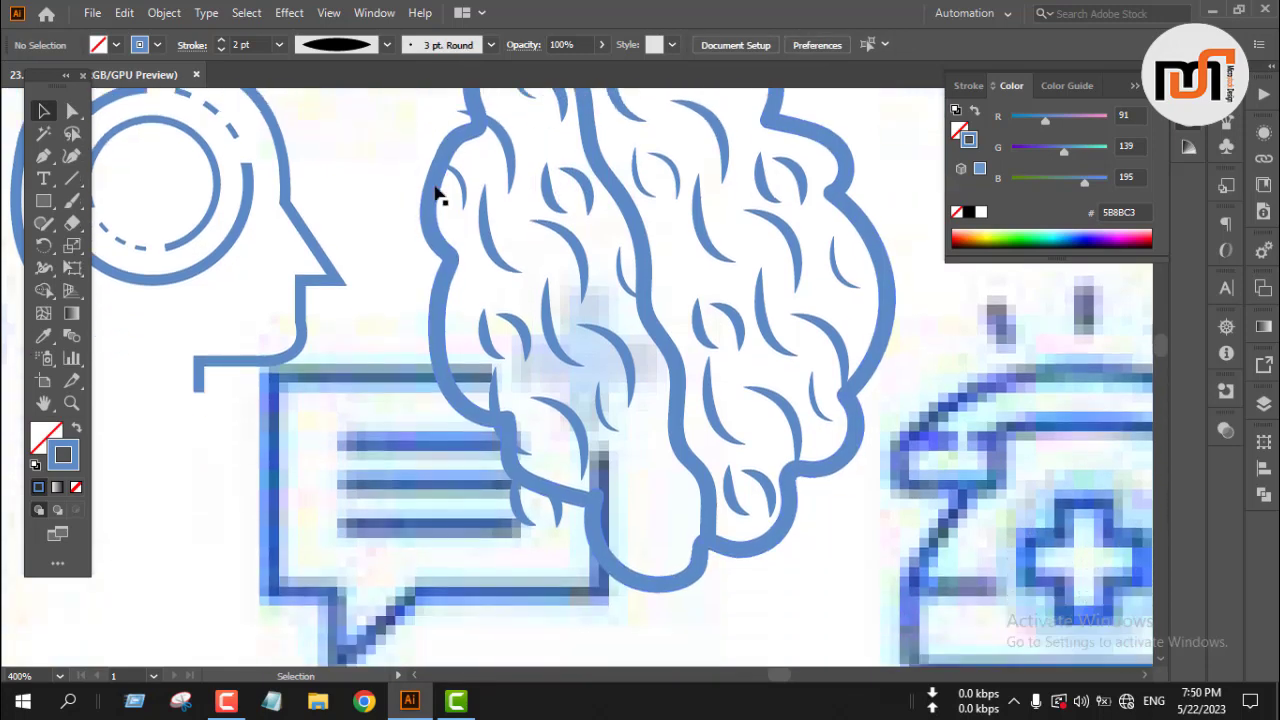
pyautogui.moveTo(491, 250)
pyautogui.mouseDown()
pyautogui.moveTo(514, 266)
pyautogui.moveTo(500, 271)
pyautogui.mouseUp()
pyautogui.click(463, 225)
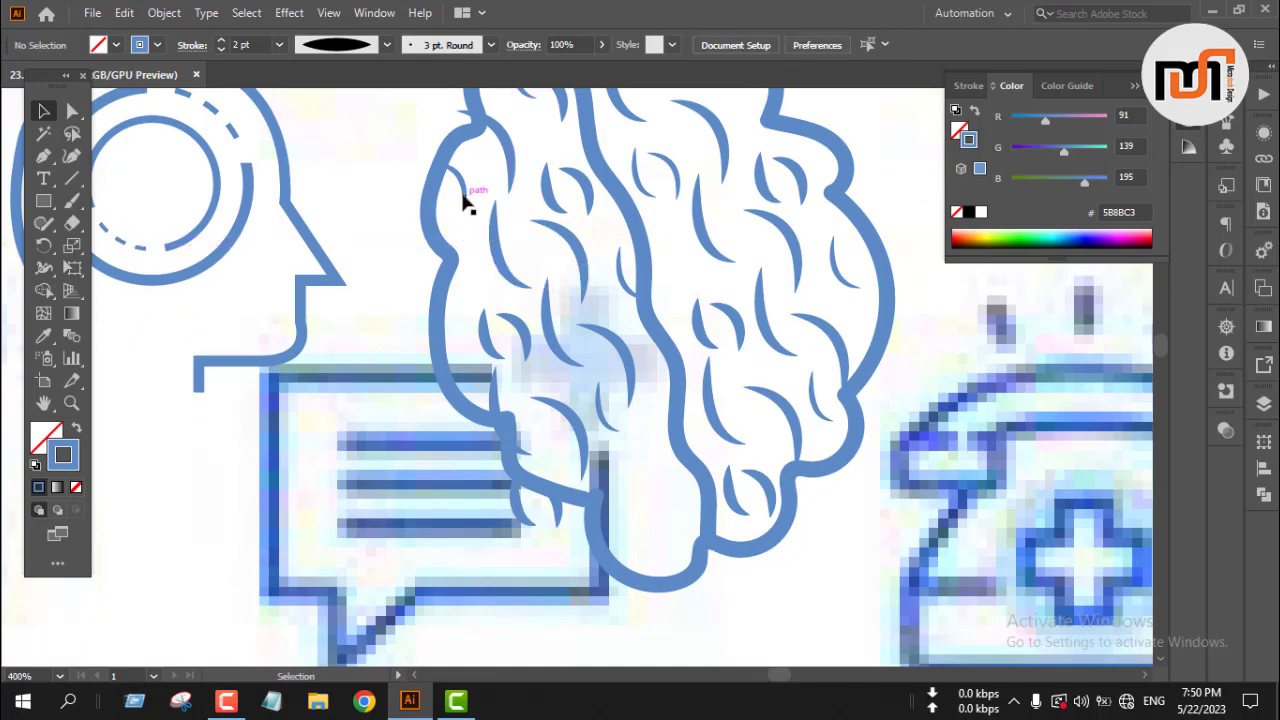
pyautogui.moveTo(462, 194); pyautogui.dragTo(470, 213)
pyautogui.click(390, 180)
# - Set the left half's lower-left fold pair to a 1 pt stroke and move its left fold toward the outer edge
pyautogui.scroll(2, 390, 185)
pyautogui.scroll(-2, 407, 188)
pyautogui.moveTo(459, 348); pyautogui.dragTo(503, 288)
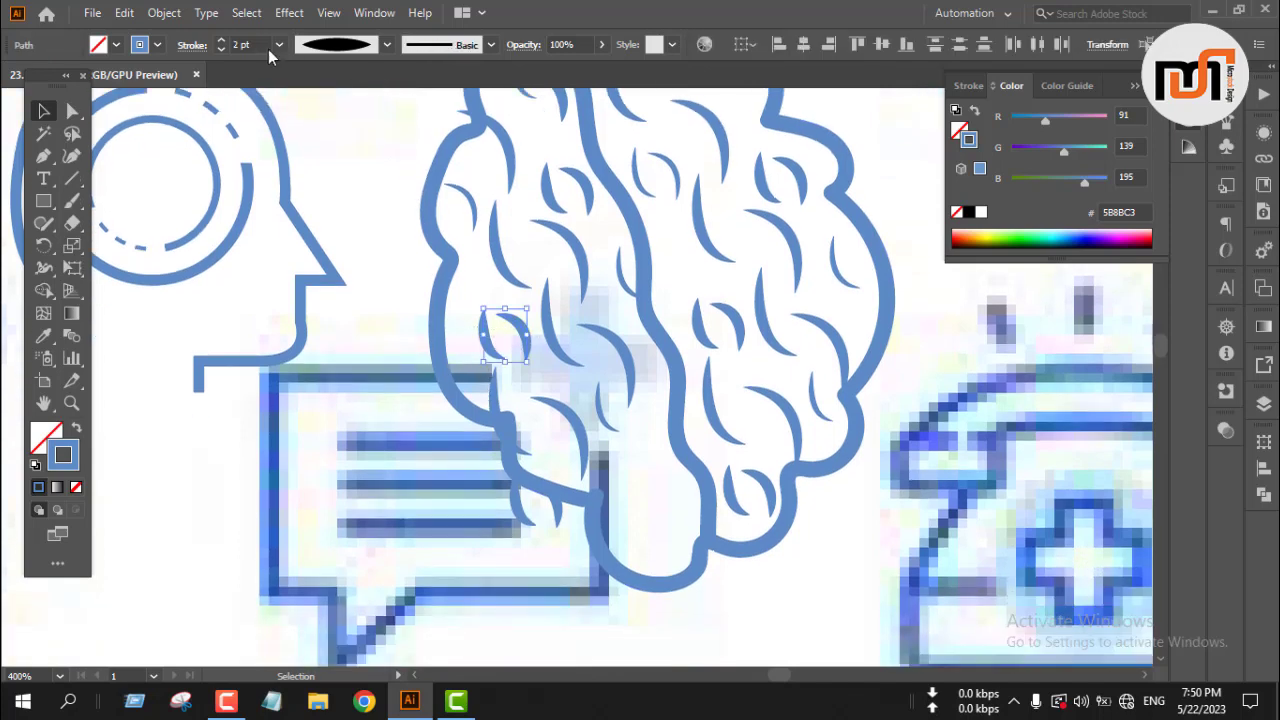
pyautogui.click(220, 49)
pyautogui.click(370, 214)
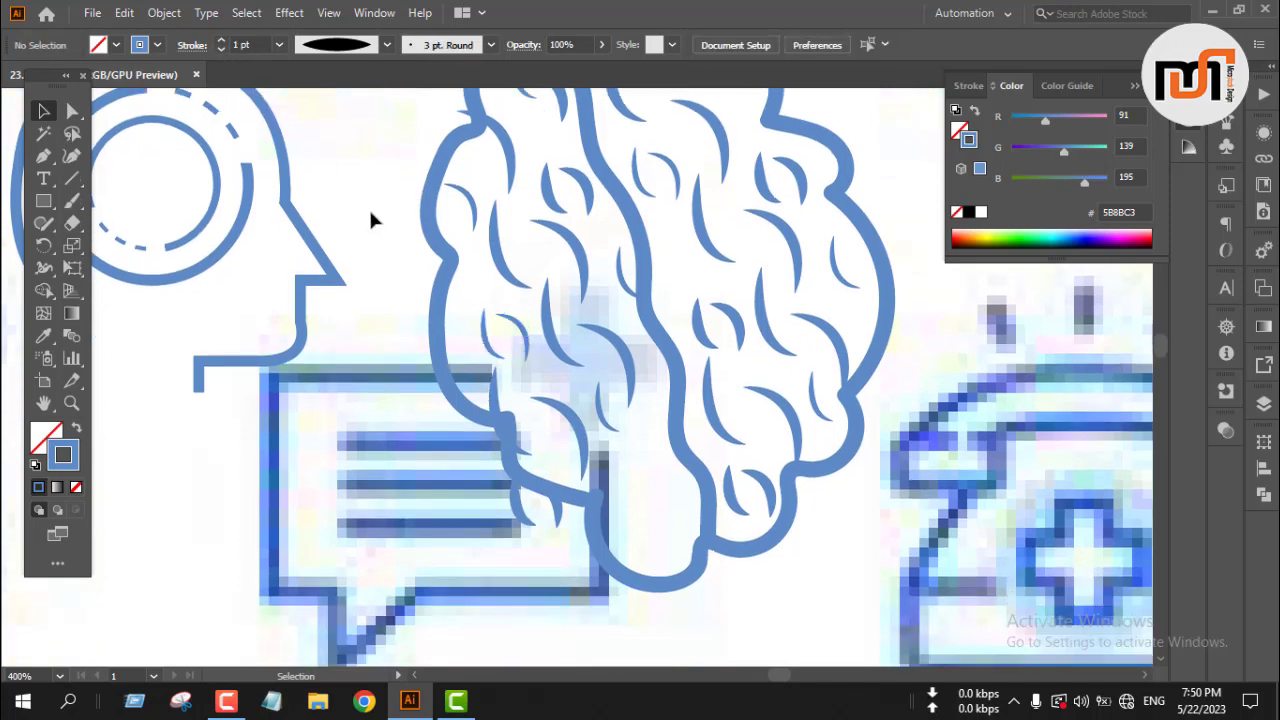
pyautogui.moveTo(488, 340); pyautogui.dragTo(468, 342)
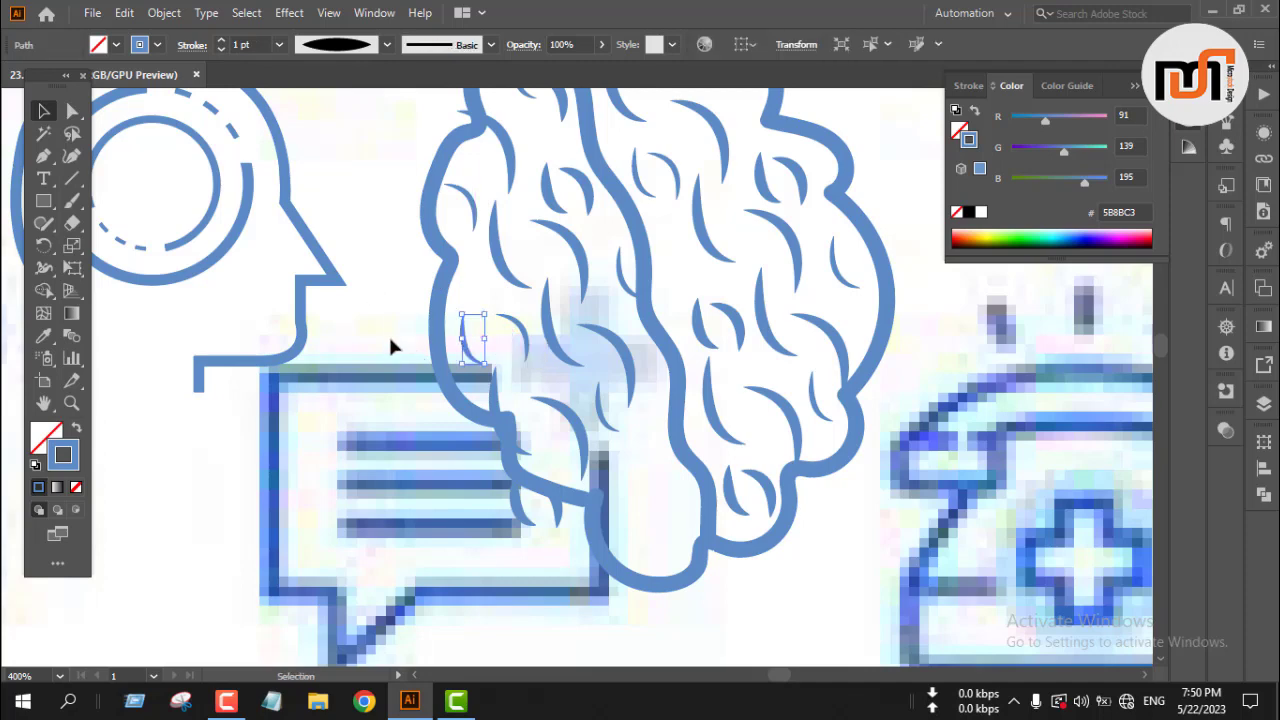
pyautogui.click(383, 317)
# - Delete the long fold crossing the brain's lower-left outline
pyautogui.scroll(-3, 560, 370)
pyautogui.click(497, 318)
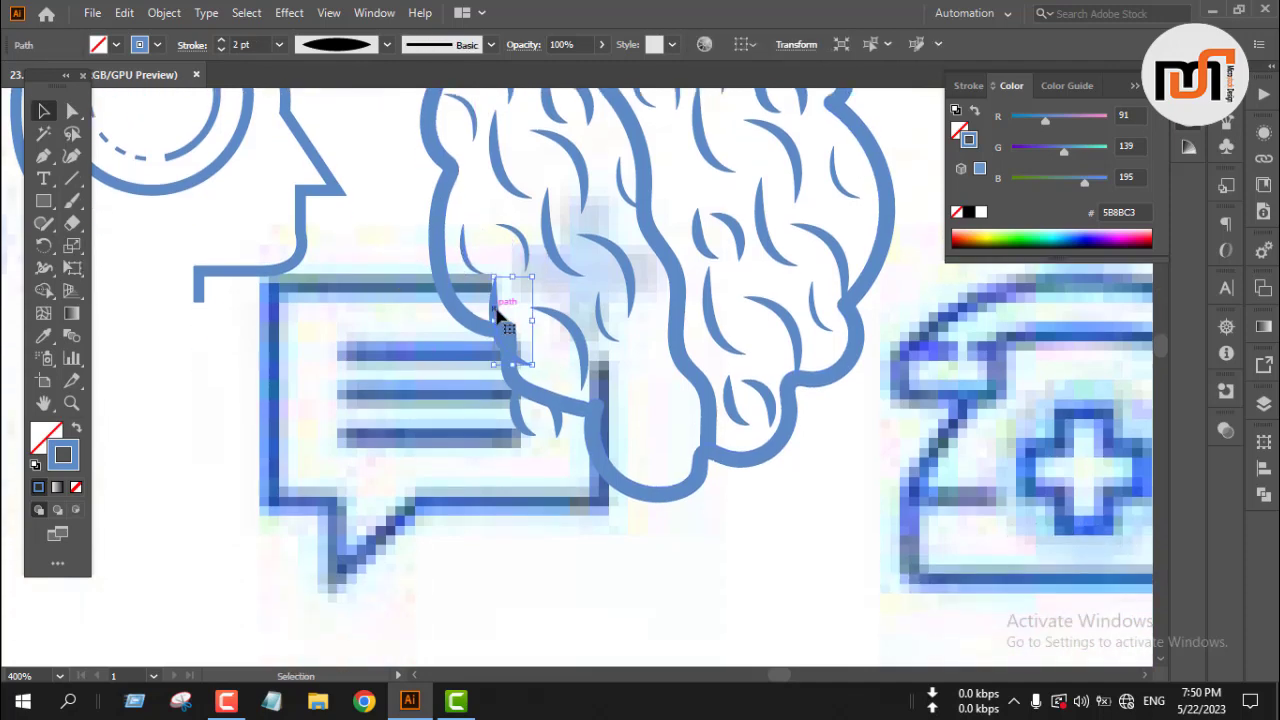
pyautogui.press('Delete')
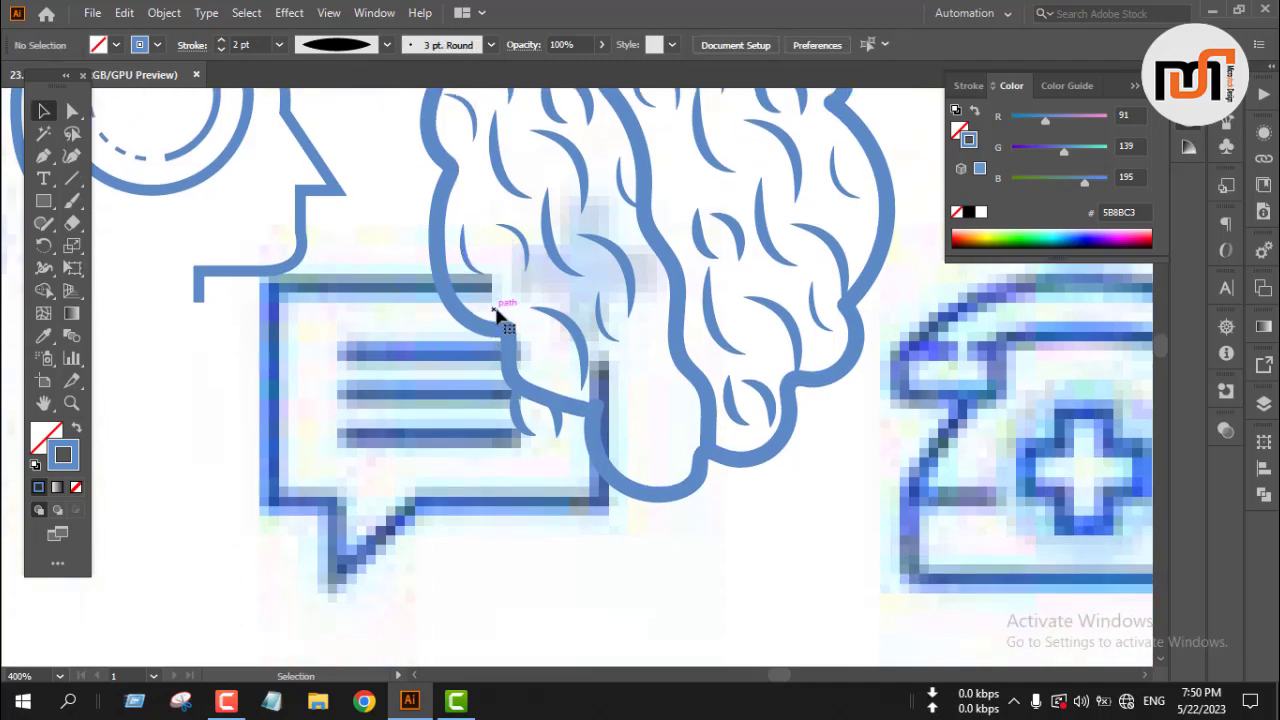
# - Move the small fold pair hanging below the left outline into the bottom lobe and give it a 1 pt stroke
pyautogui.click(529, 432)
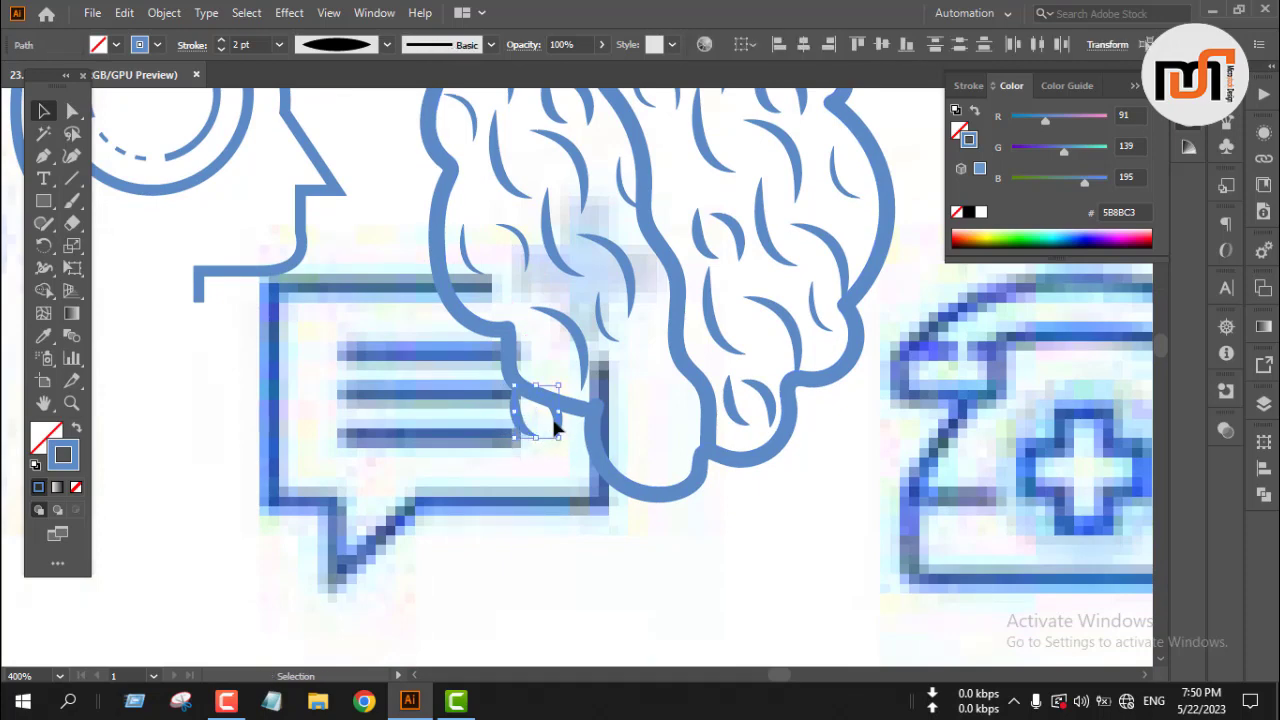
pyautogui.moveTo(560, 438); pyautogui.dragTo(684, 440)
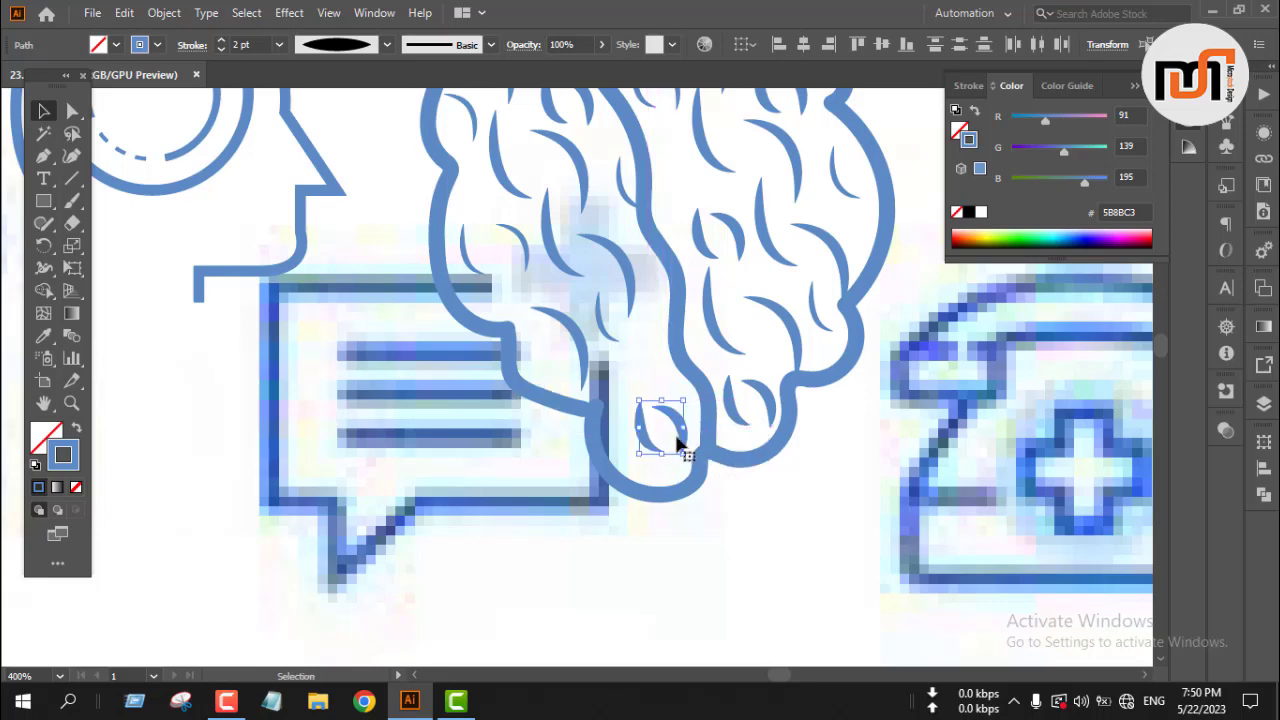
pyautogui.click(222, 50)
pyautogui.click(703, 535)
# - Copy the right fold of the bottom lobe's small pair into the gap just above it
pyautogui.scroll(2, 703, 535)
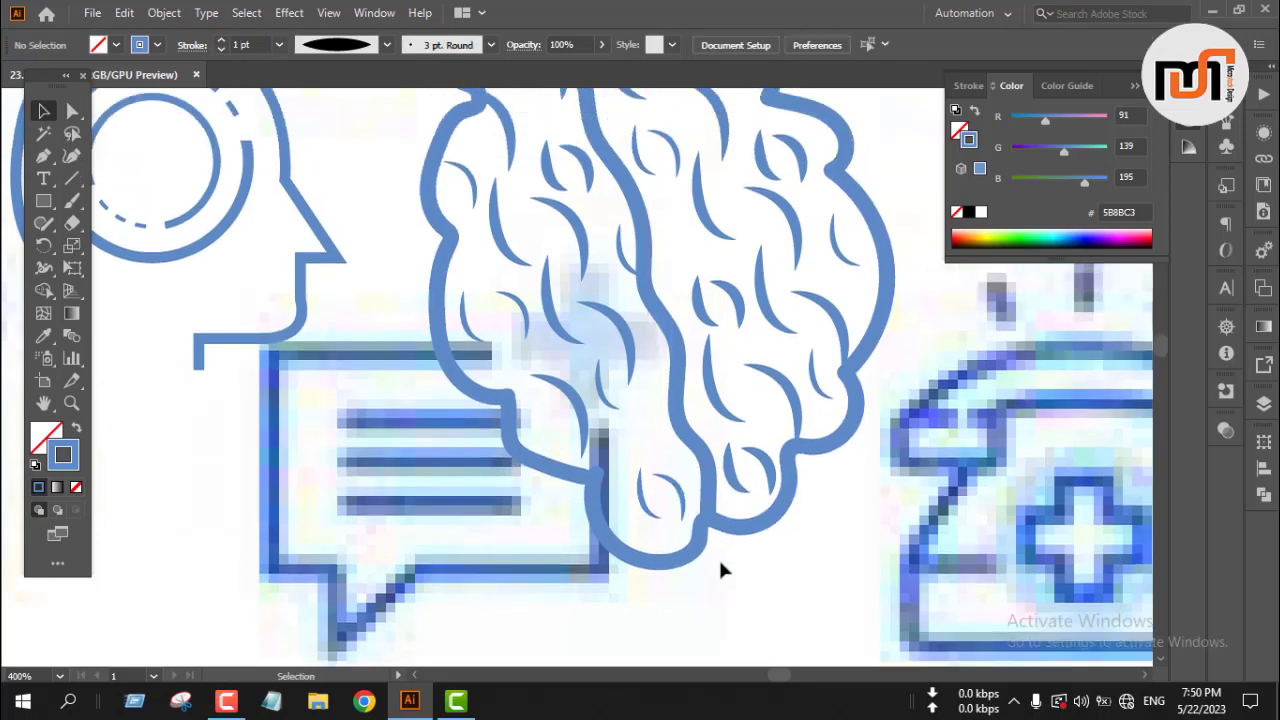
pyautogui.click(678, 490)
pyautogui.moveTo(678, 490); pyautogui.dragTo(660, 425)
pyautogui.click(472, 525)
# - Select the whole brain and trim the fold tip protruding past its upper-left outline with Shape Builder
pyautogui.scroll(-2, 518, 520)
pyautogui.scroll(-2, 741, 342)
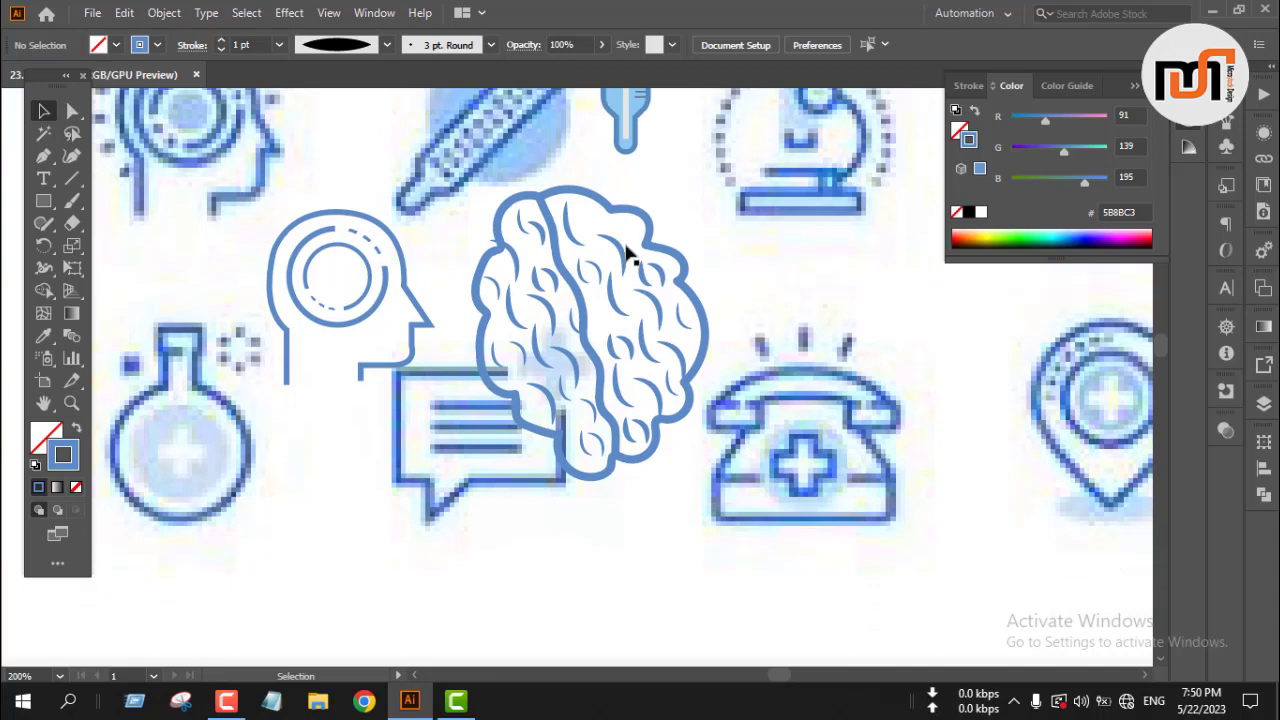
pyautogui.moveTo(585, 450); pyautogui.dragTo(731, 514)
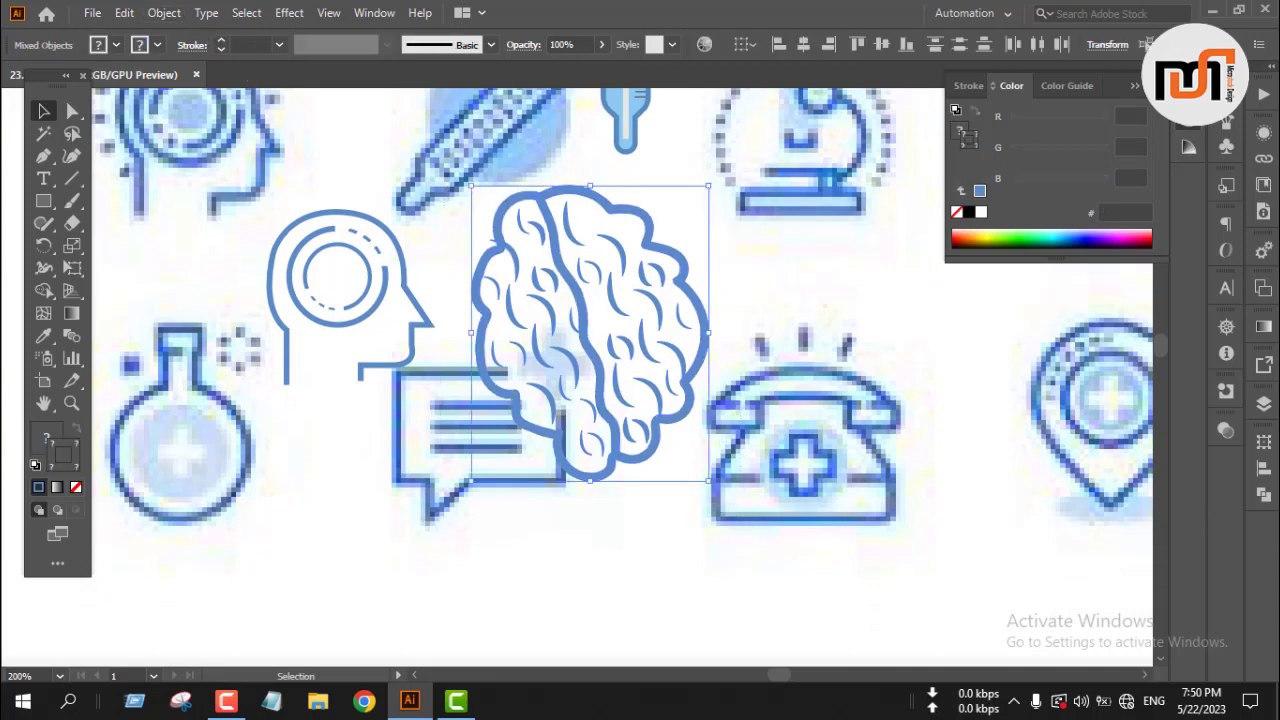
pyautogui.click(1264, 494)
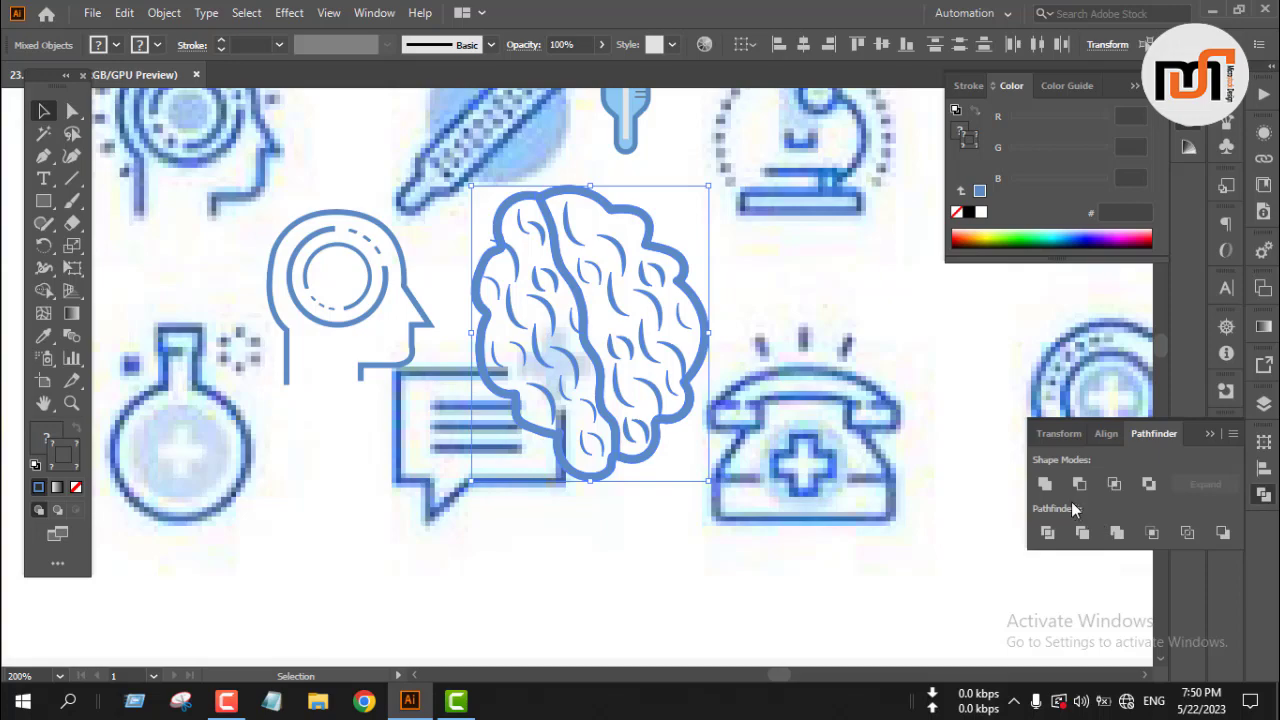
pyautogui.click(1209, 431)
pyautogui.click(45, 290)
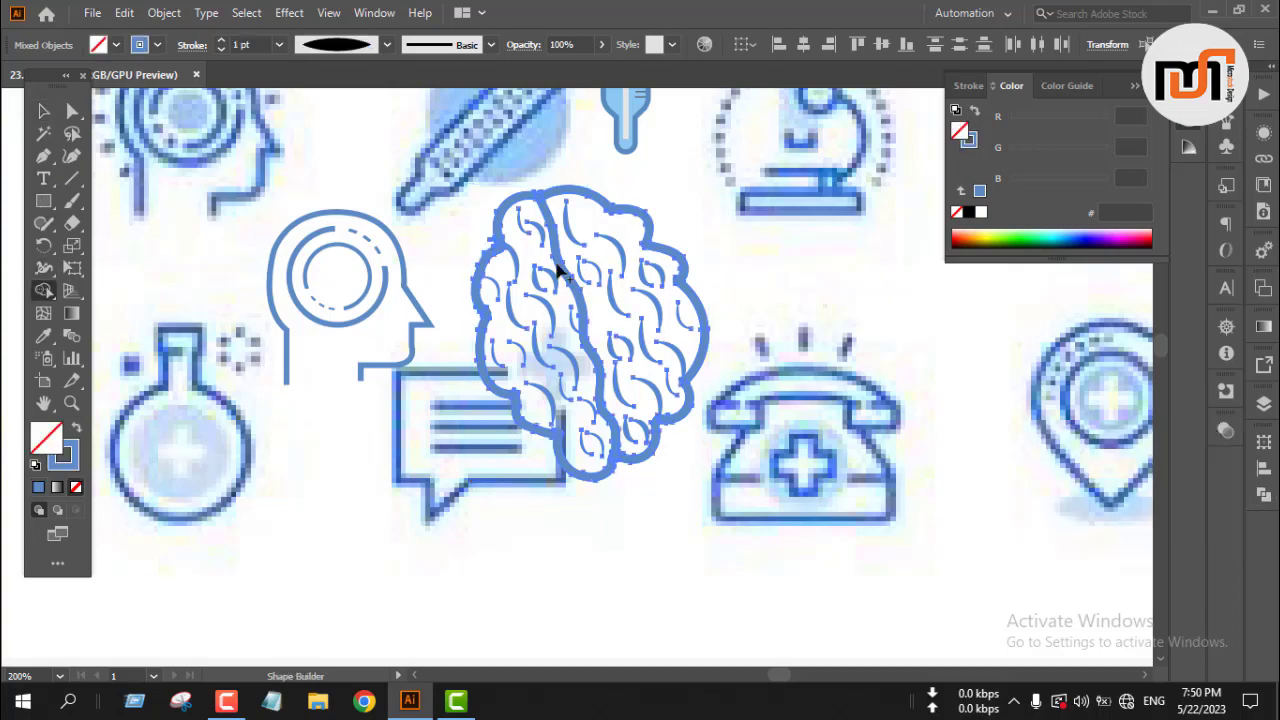
pyautogui.scroll(6, 480, 243)
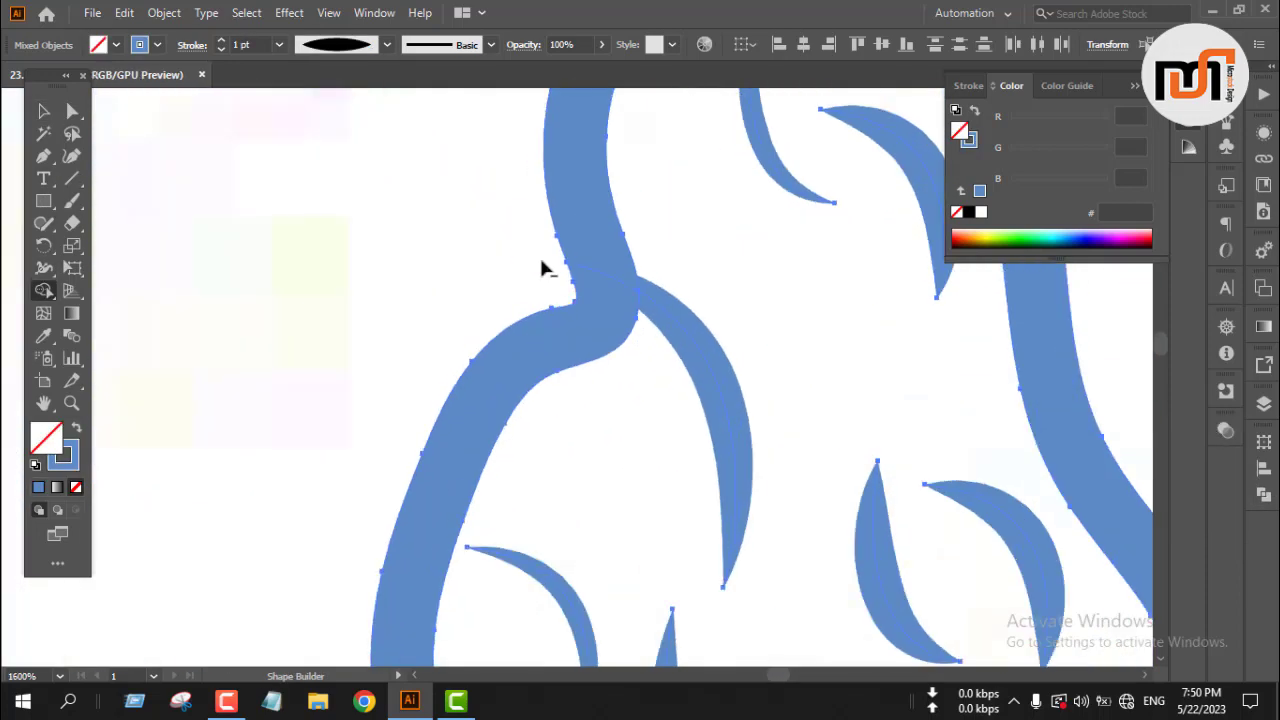
pyautogui.scroll(-5, 511, 266)
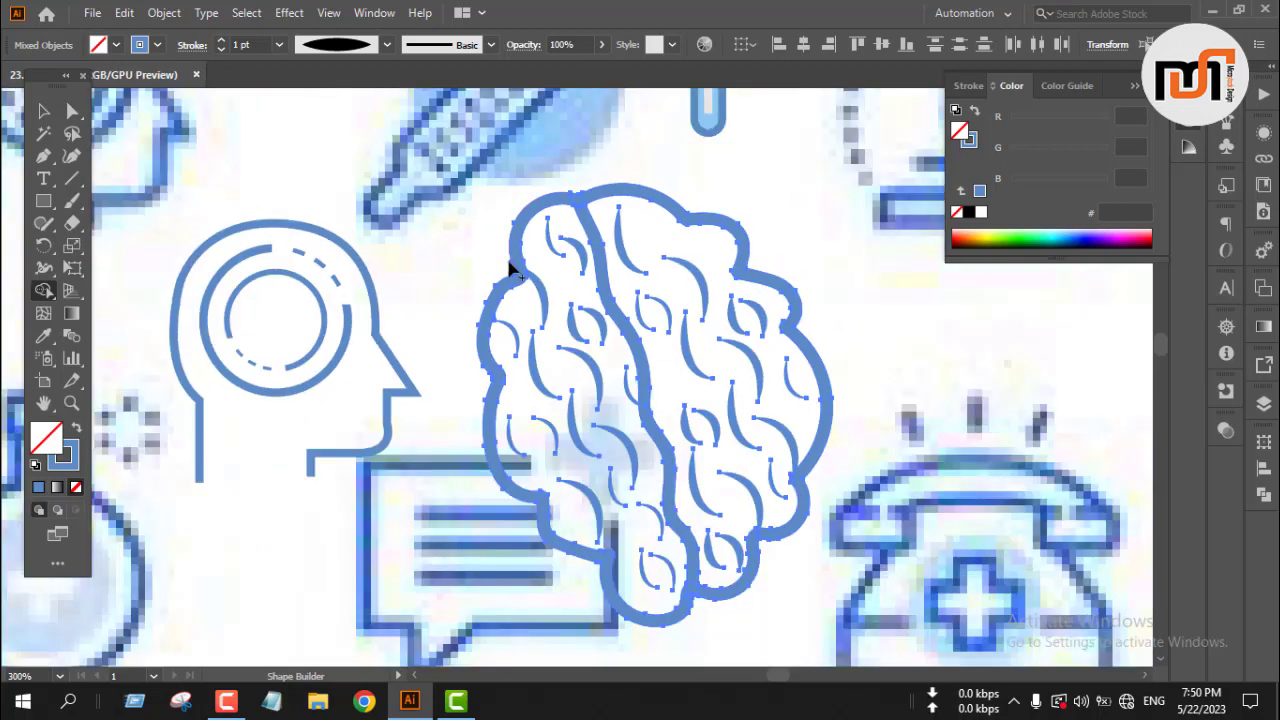
# - Expand the brain's appearance so its outlines and folds become filled shapes
pyautogui.press('v')
pyautogui.click(164, 12)
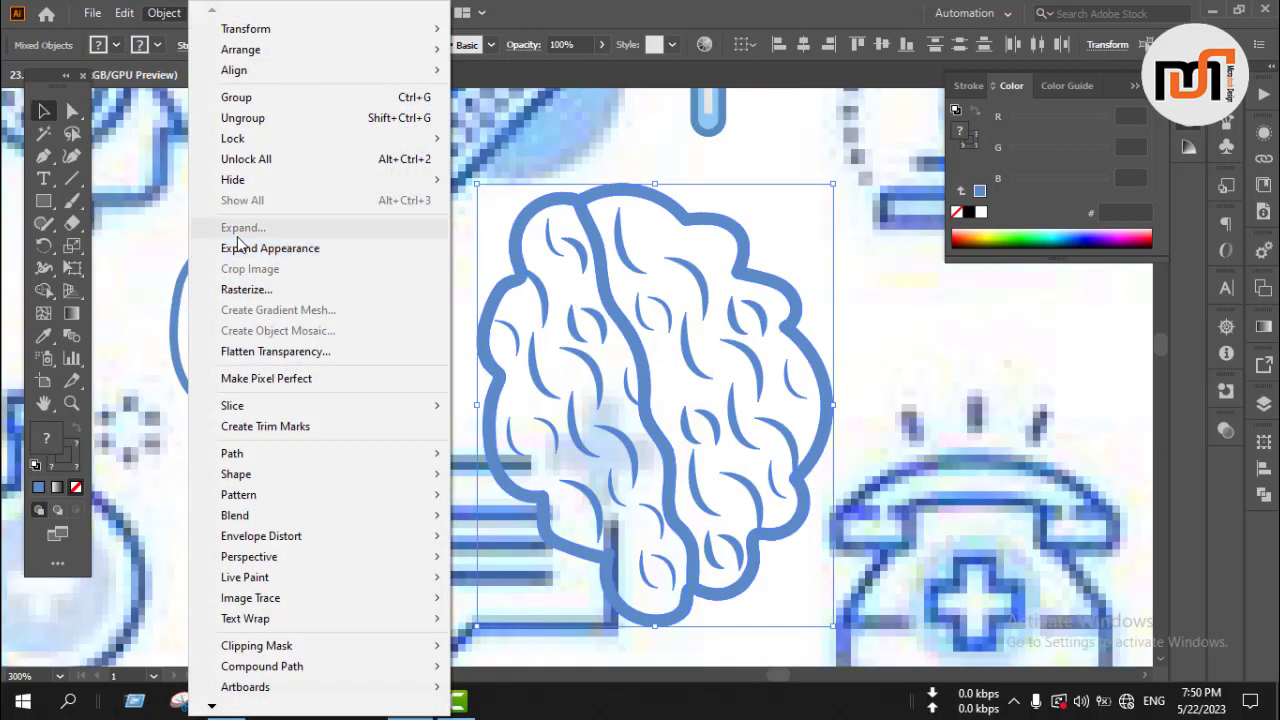
pyautogui.click(270, 248)
pyautogui.click(164, 12)
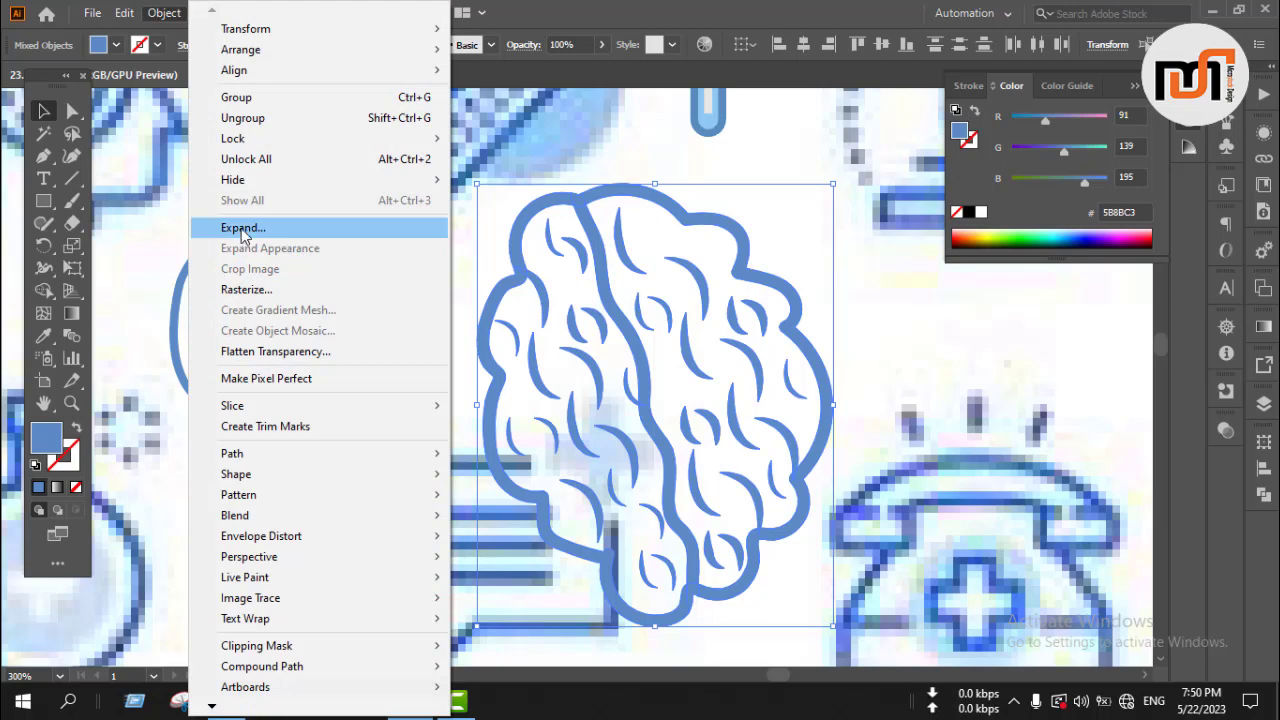
pyautogui.click(247, 229)
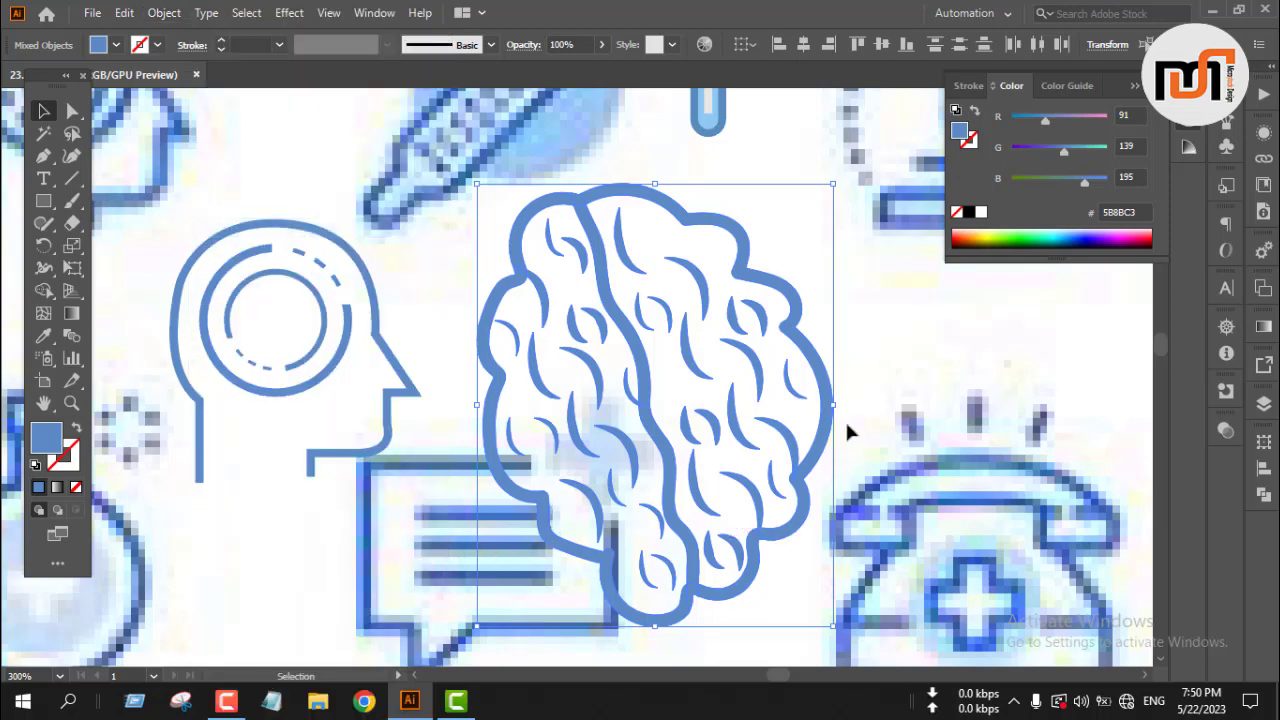
# - Unite the brain's expanded shapes into one group with Pathfinder
pyautogui.click(1264, 494)
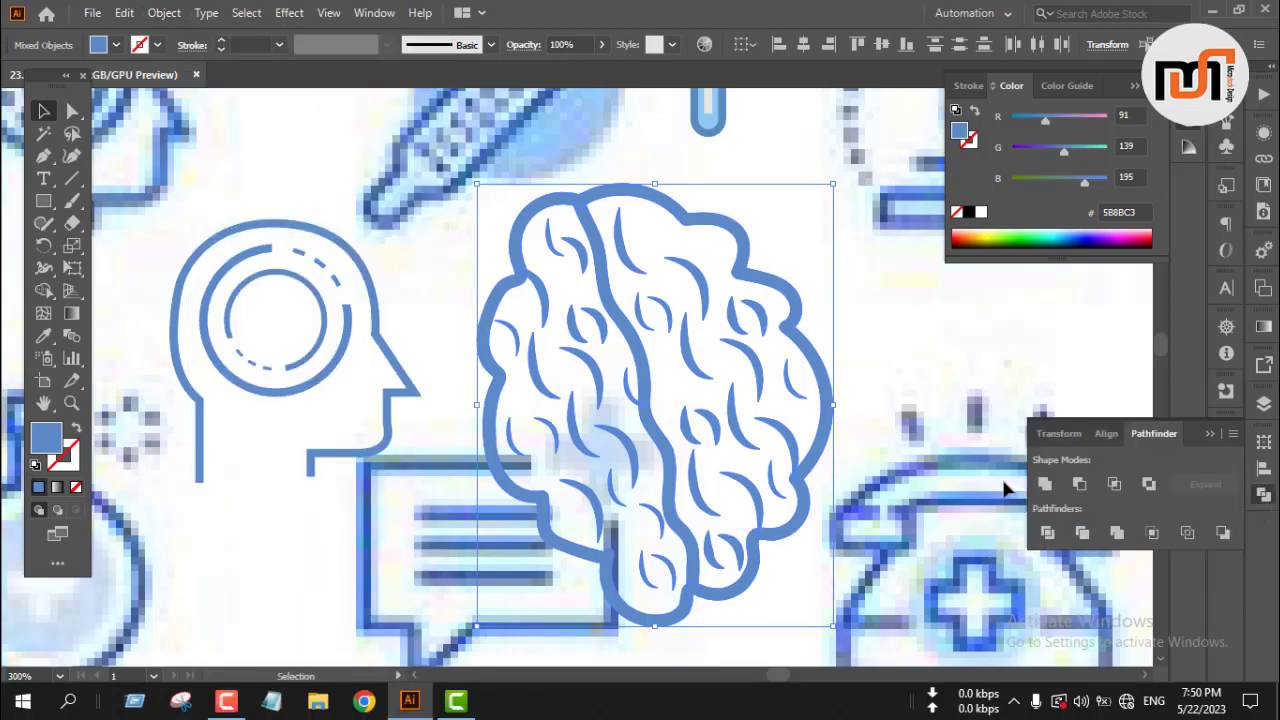
pyautogui.click(1203, 432)
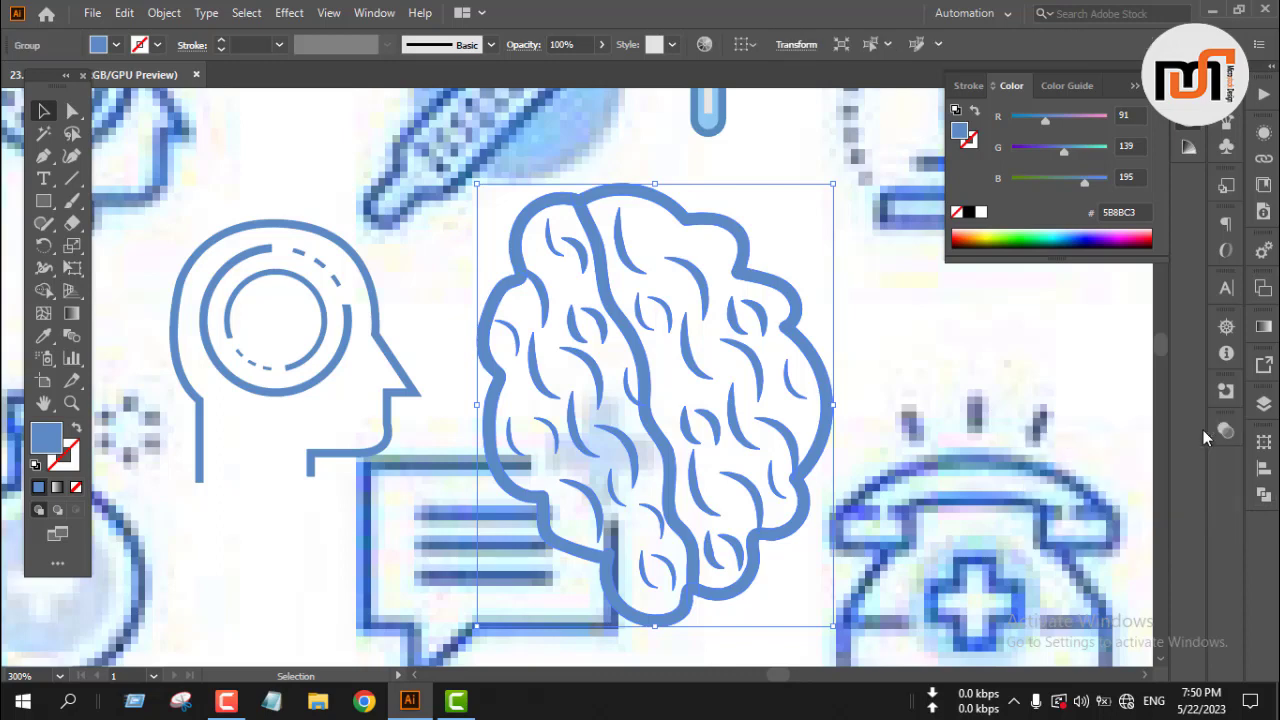
pyautogui.click(874, 371)
# - Move the brain to the right over the telephone reference and place a copy of it over the blue head
pyautogui.click(797, 350)
pyautogui.moveTo(830, 384); pyautogui.dragTo(463, 303)
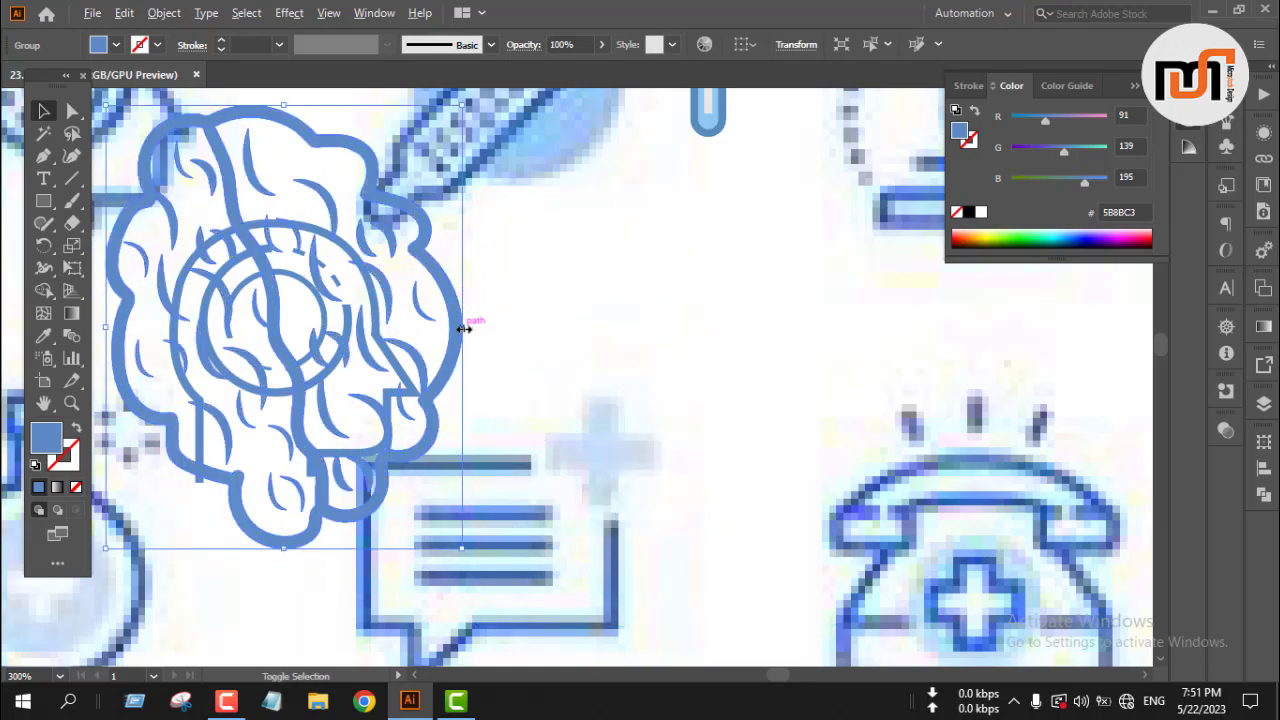
pyautogui.click(729, 341)
pyautogui.moveTo(449, 360); pyautogui.dragTo(972, 372)
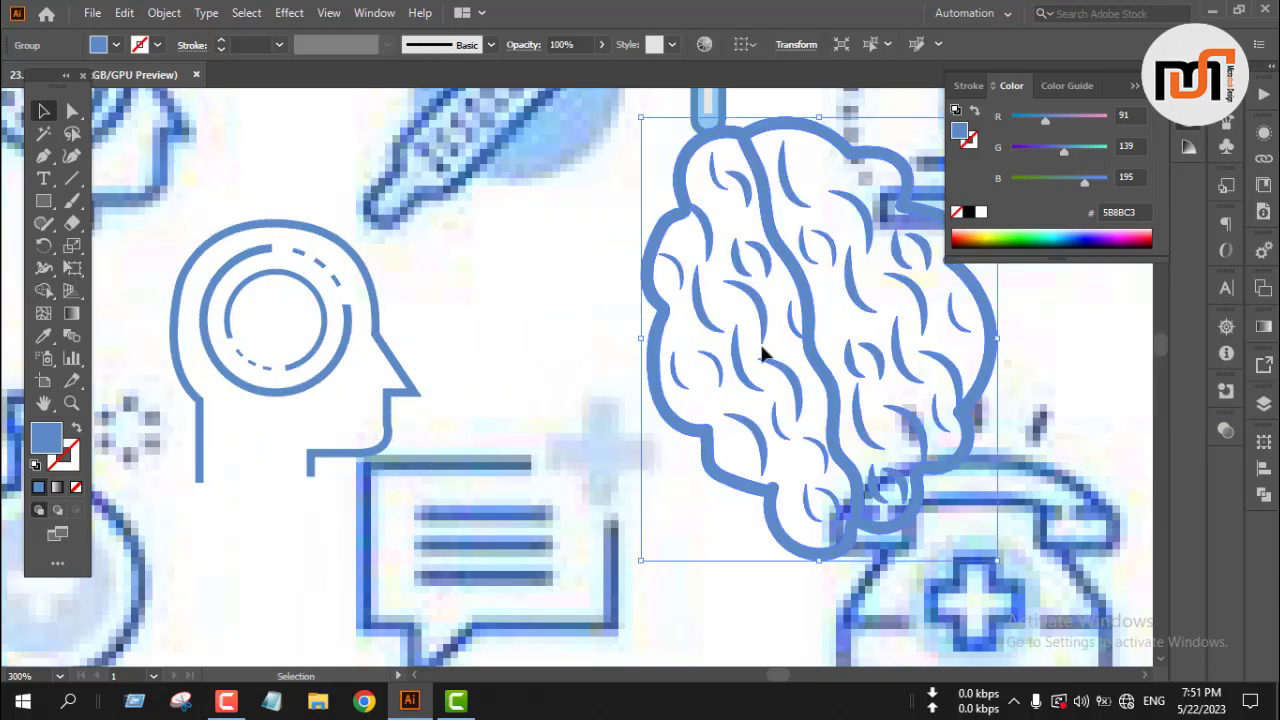
pyautogui.moveTo(820, 363); pyautogui.dragTo(314, 343)
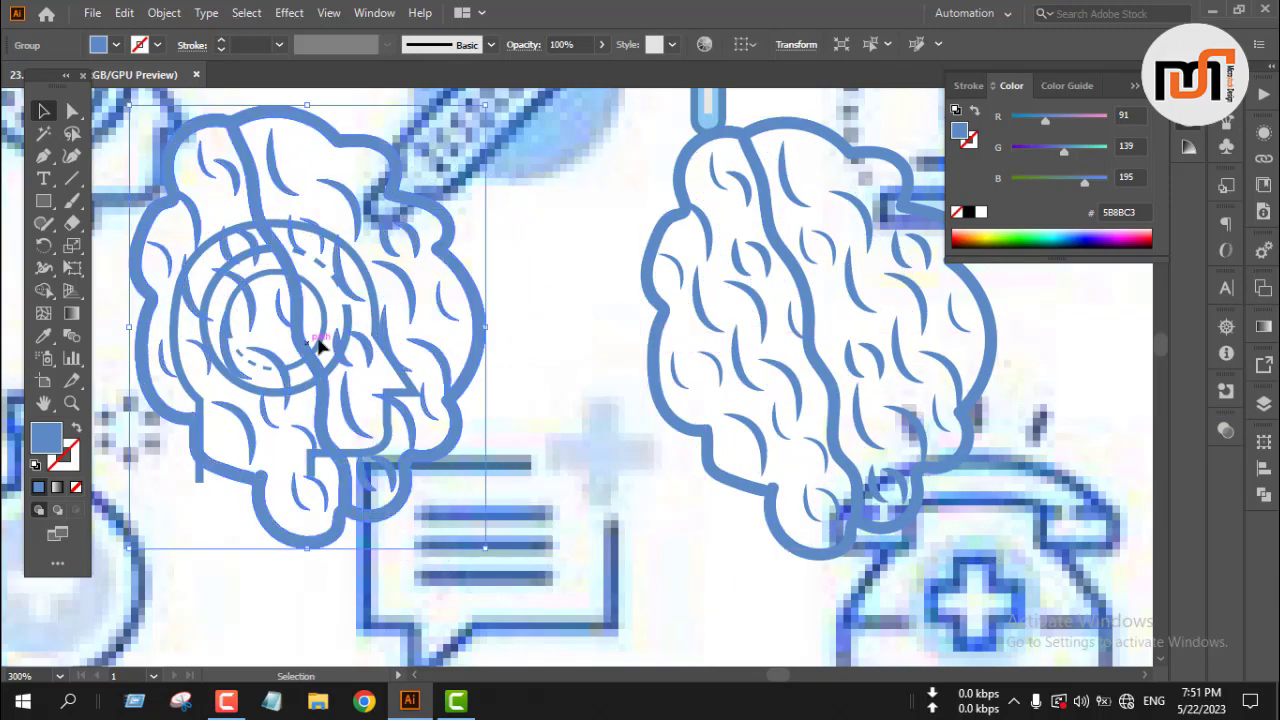
# - Scale the brain copy down to fit inside the head, centre it over the circles, and widen it toward the back of the head
pyautogui.moveTo(475, 328); pyautogui.dragTo(369, 328)
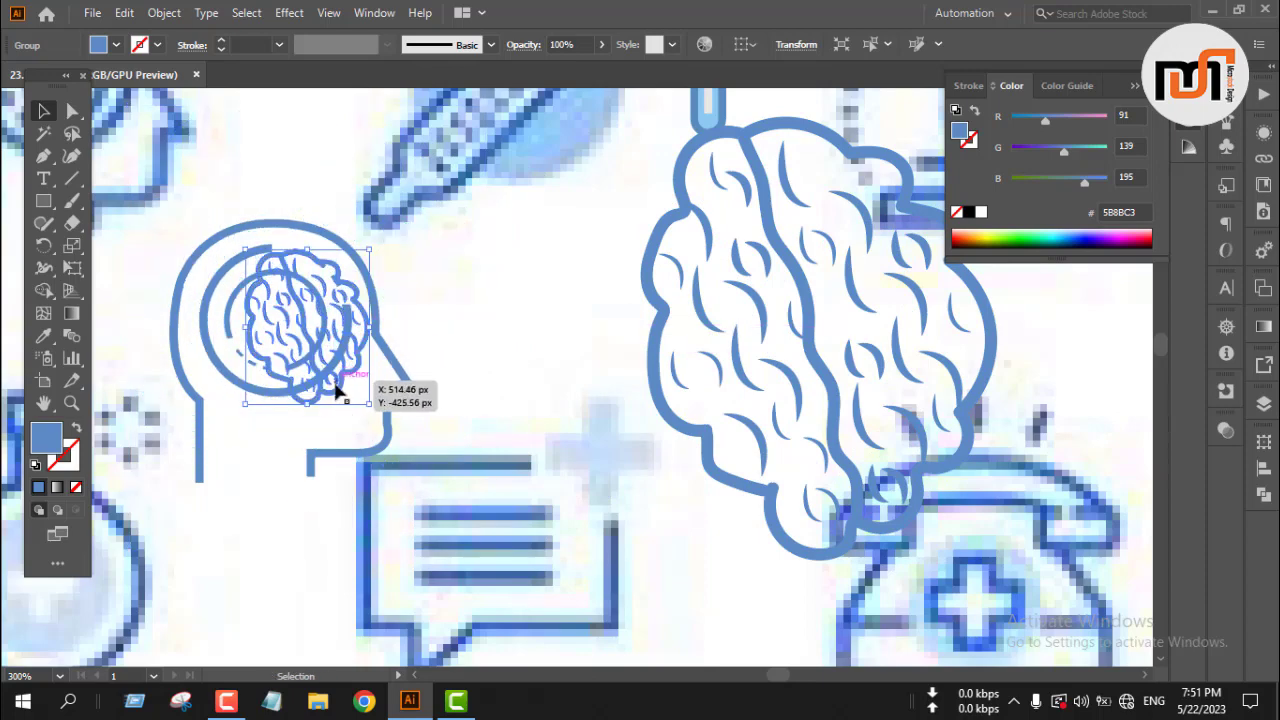
pyautogui.moveTo(338, 390); pyautogui.dragTo(307, 395)
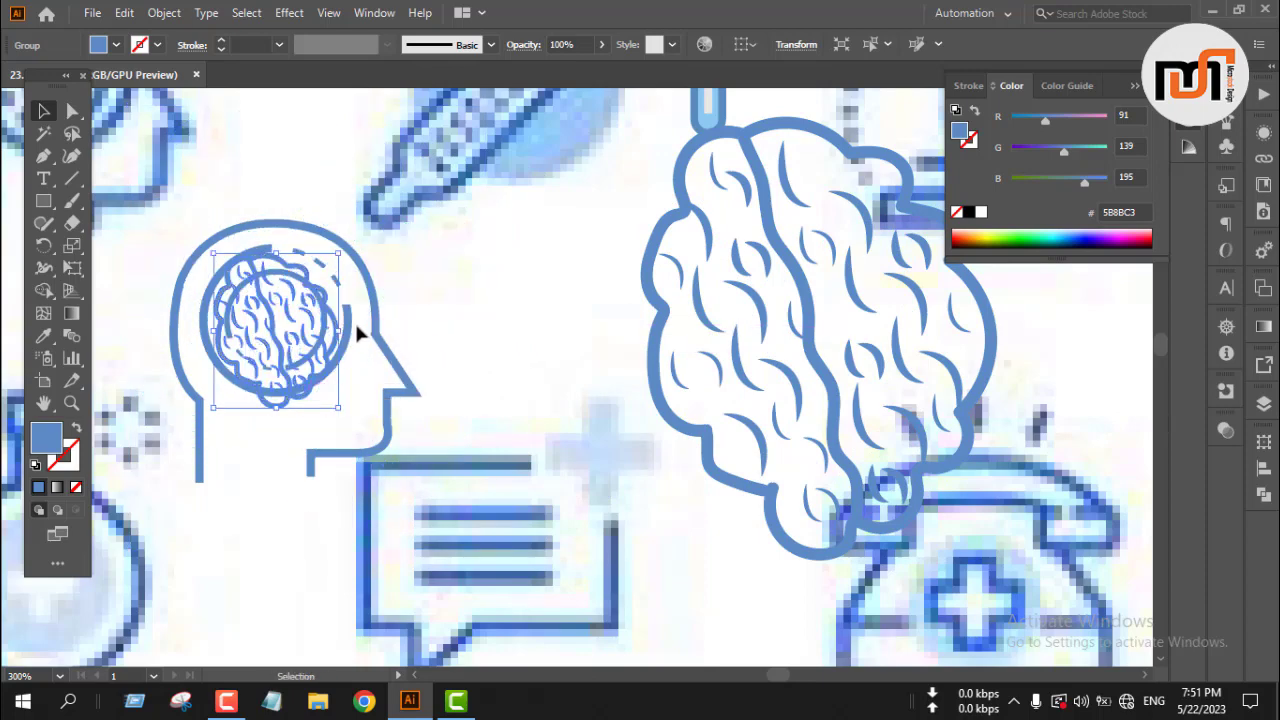
pyautogui.moveTo(339, 329); pyautogui.dragTo(371, 334)
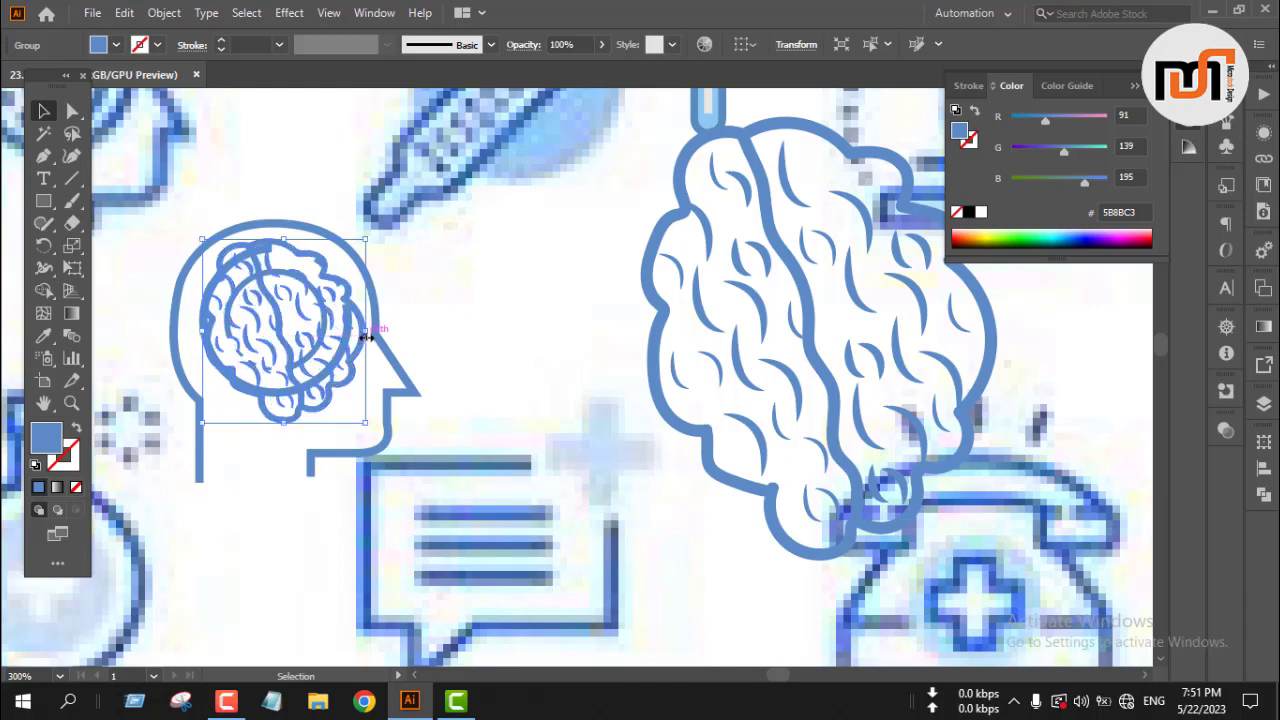
pyautogui.moveTo(203, 331); pyautogui.dragTo(185, 332)
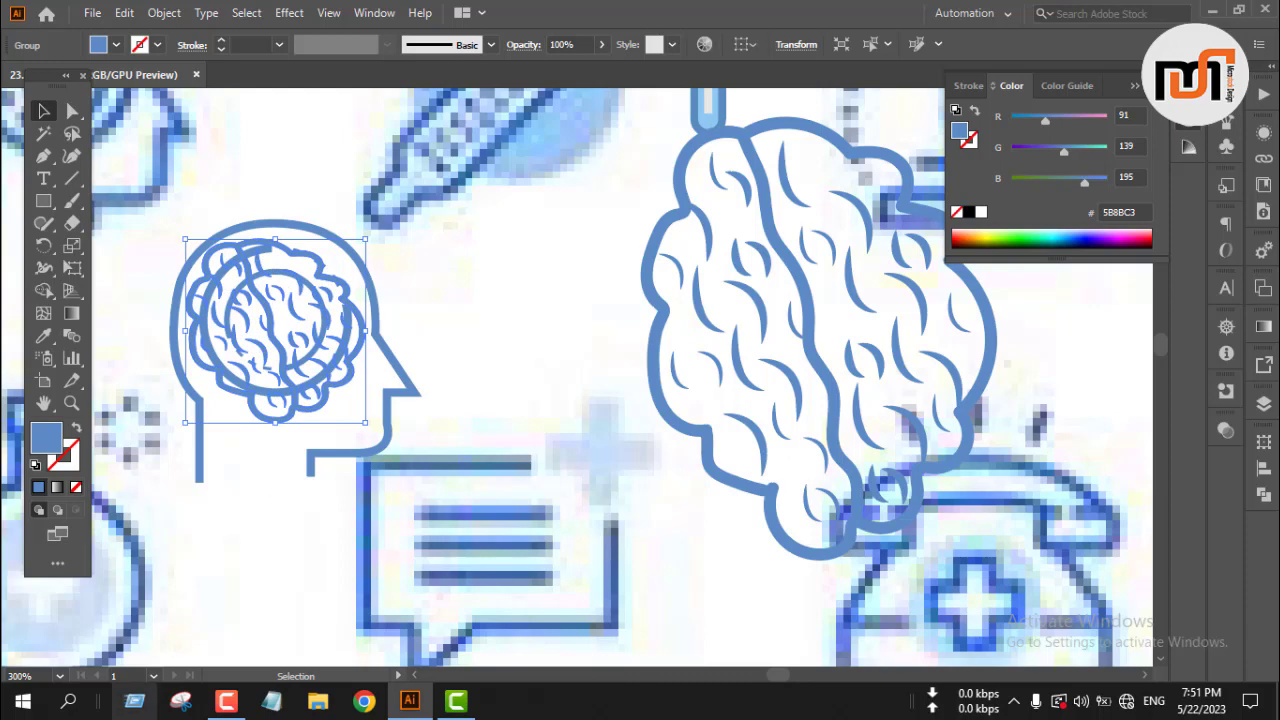
pyautogui.click(226, 700)
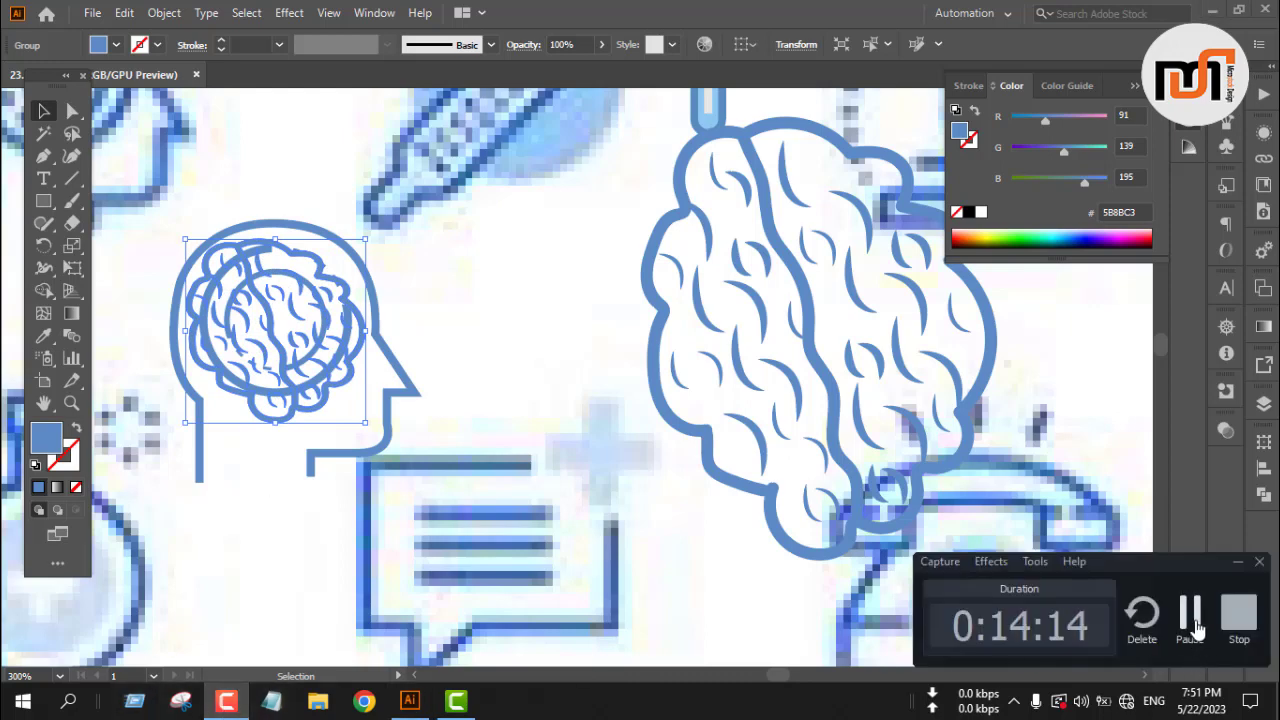
pyautogui.click(1189, 615)
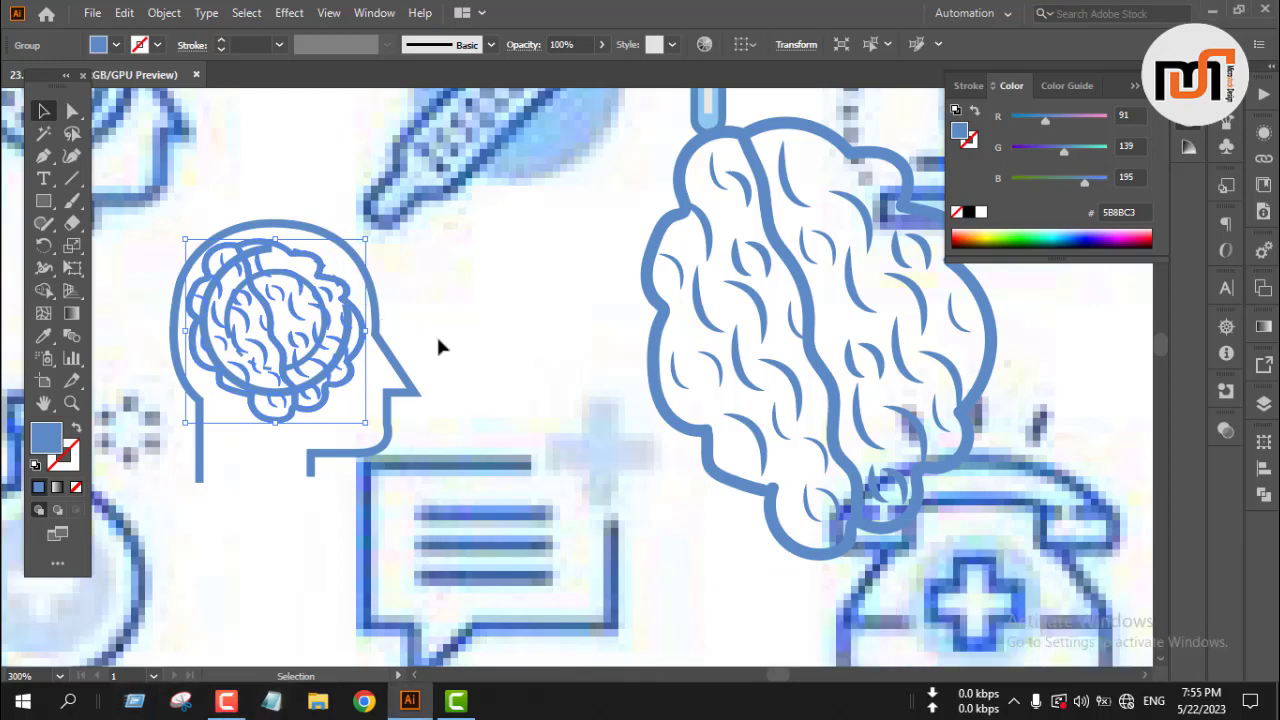
# - Recolour the small brain inside the head to magenta with RGB values 185, 40, 162
pyautogui.click(1122, 234)
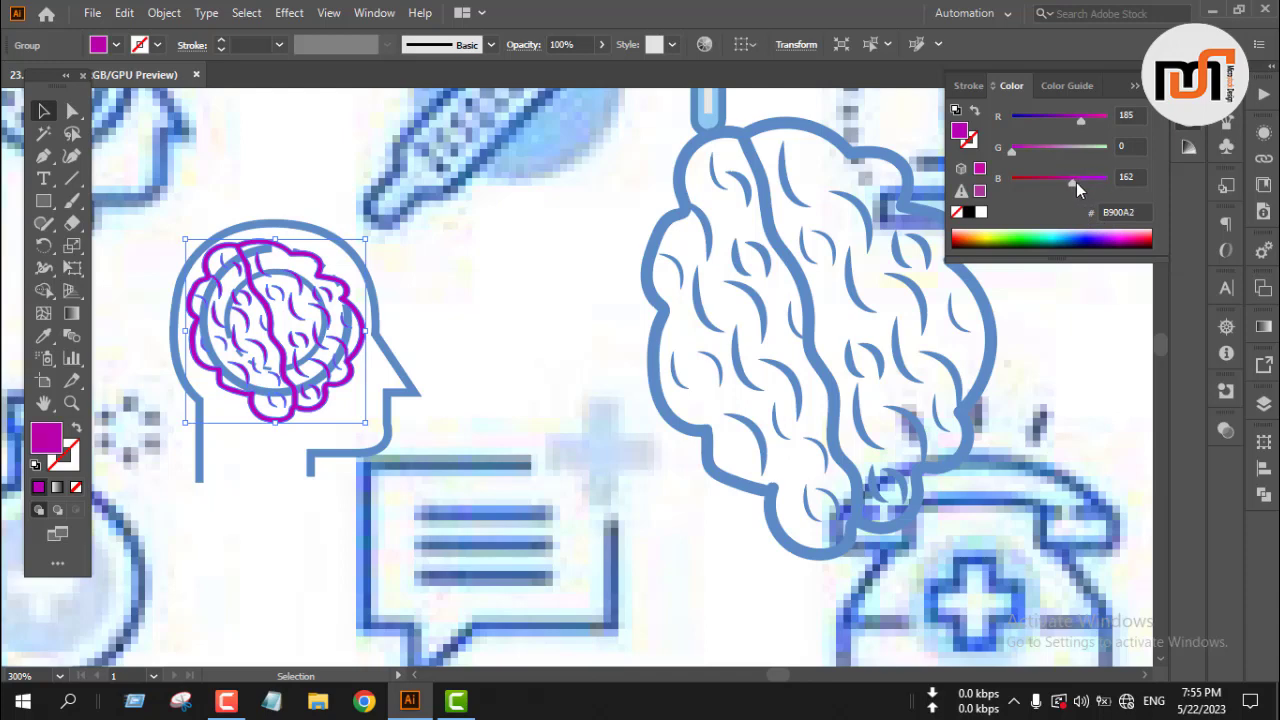
pyautogui.moveTo(1013, 148); pyautogui.dragTo(1028, 149)
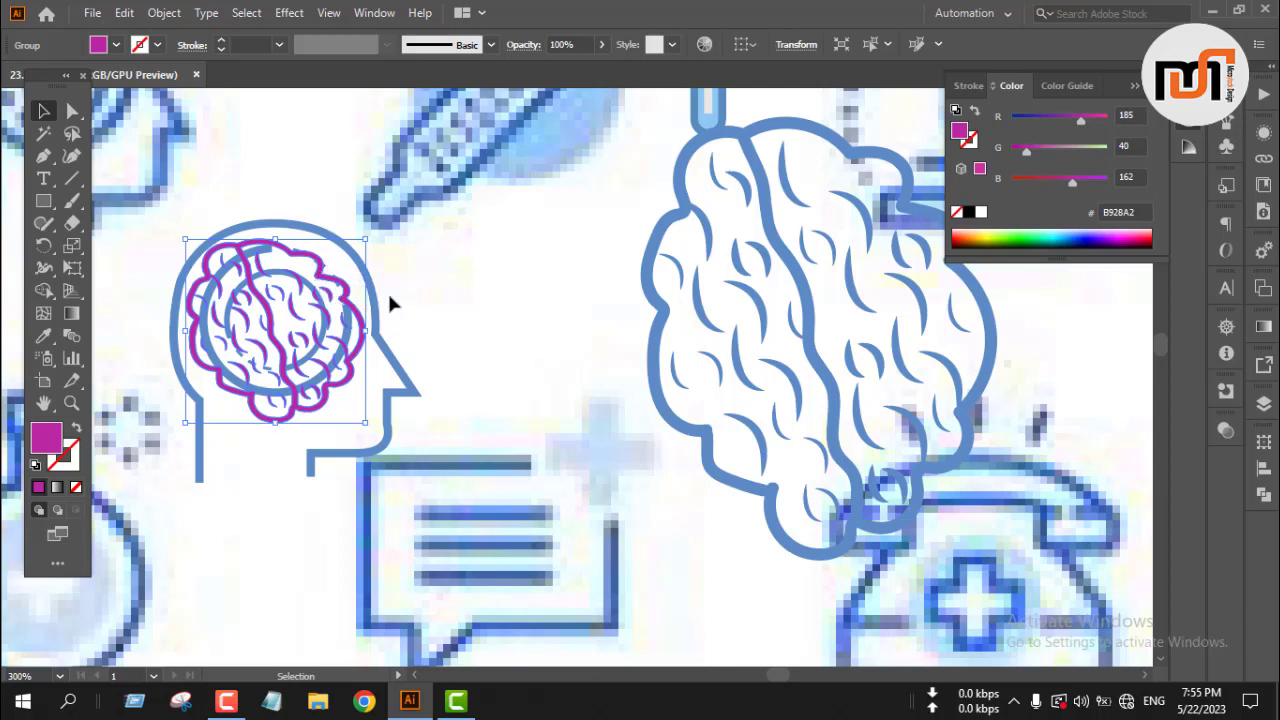
pyautogui.click(449, 302)
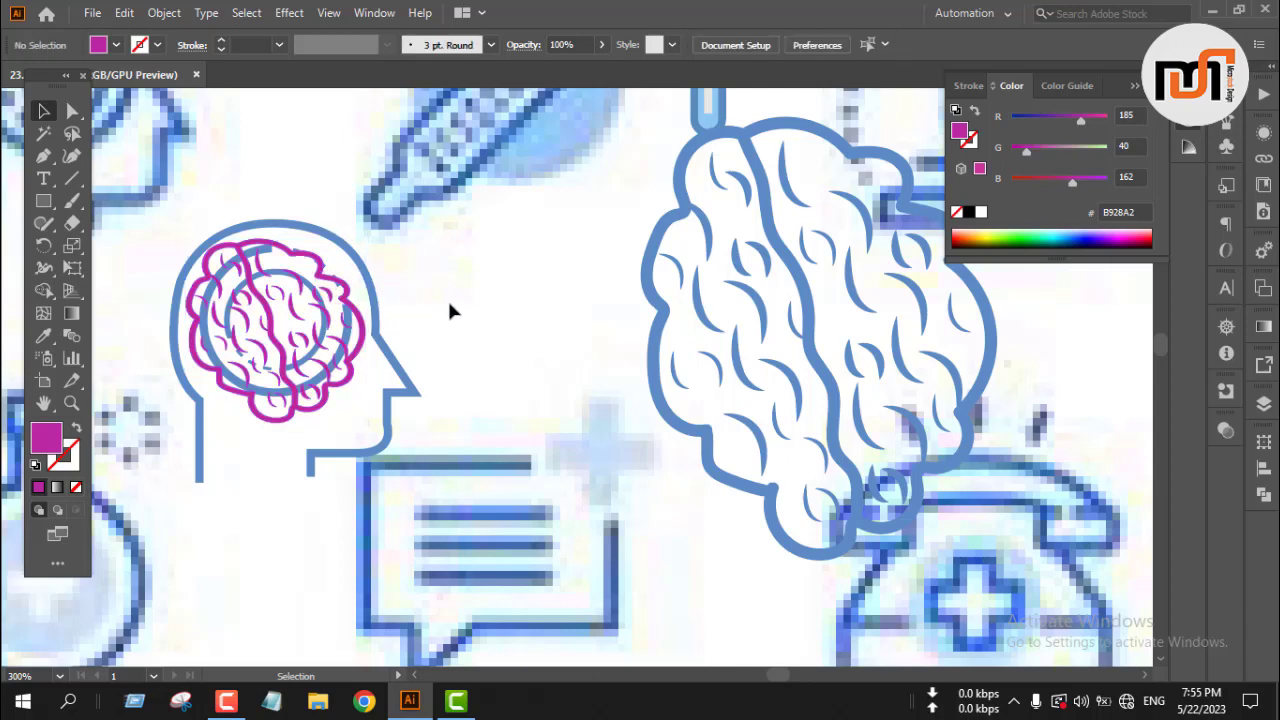
# - Send the small magenta brain to the back so the head's blue circles lie in front of it
pyautogui.scroll(2, 320, 400)
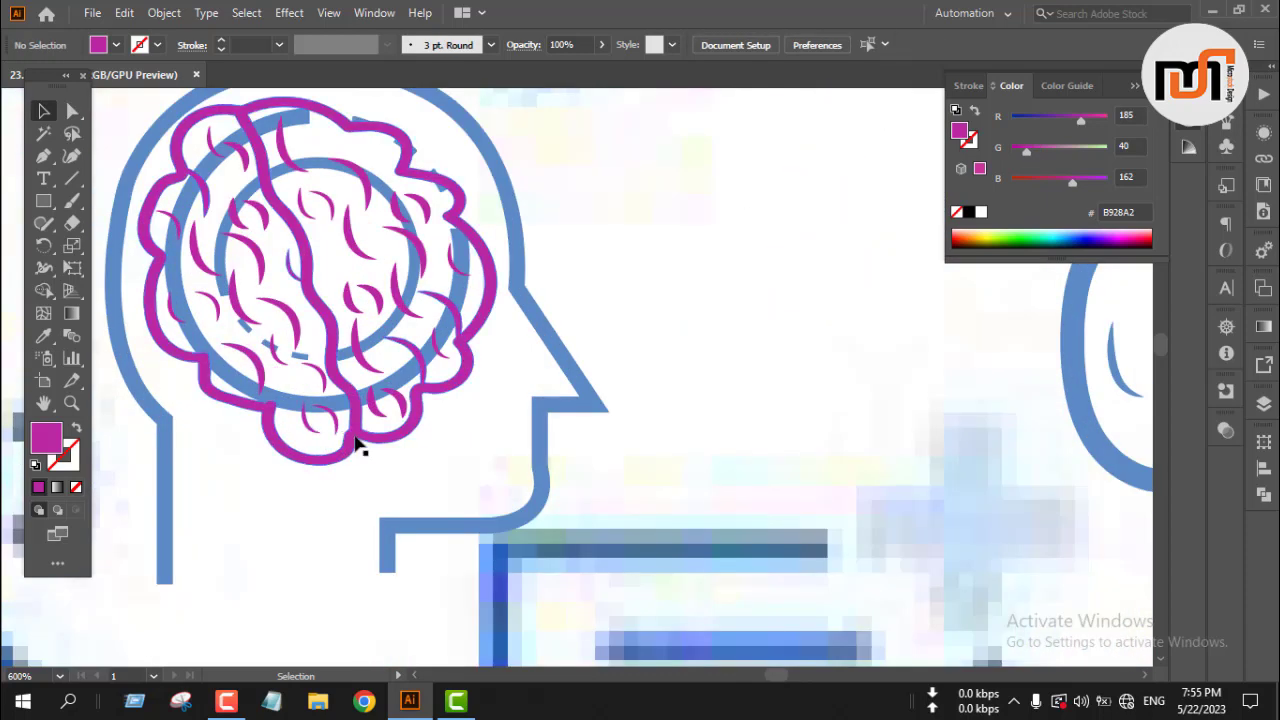
pyautogui.click(357, 444)
pyautogui.press('a')
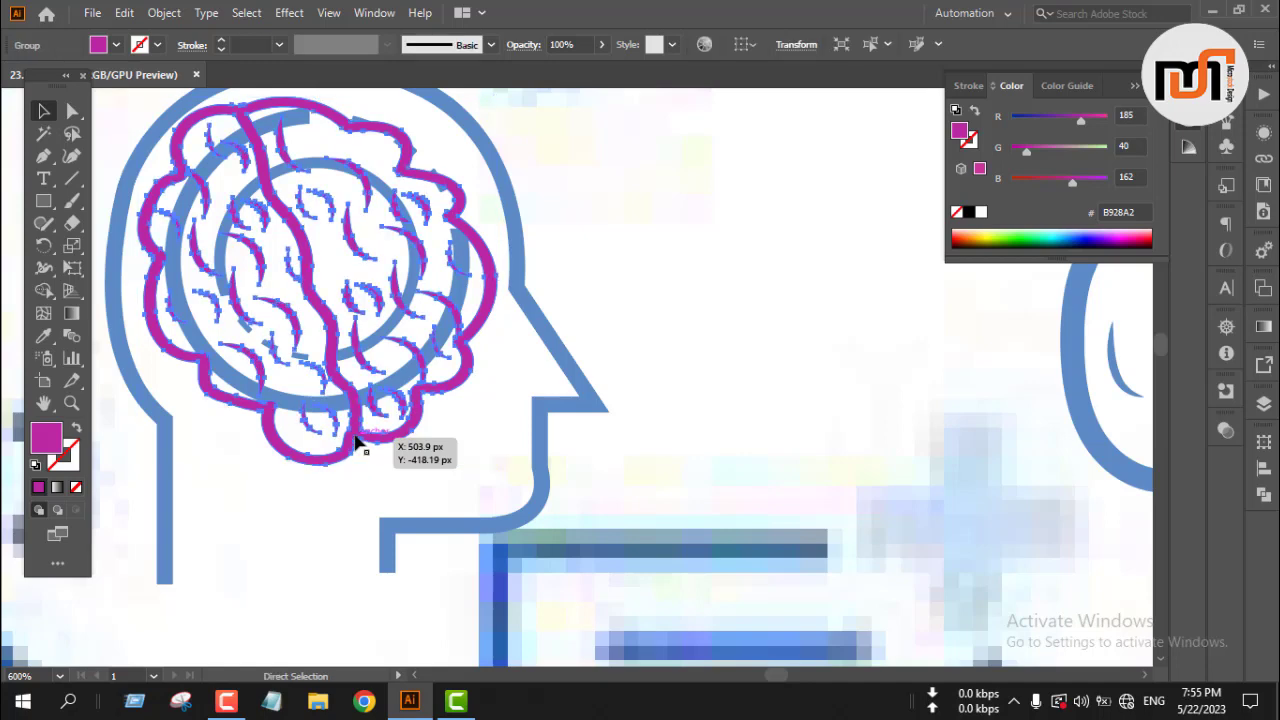
pyautogui.hotkey('ctrl', 'shift', '[')
pyautogui.press('v')
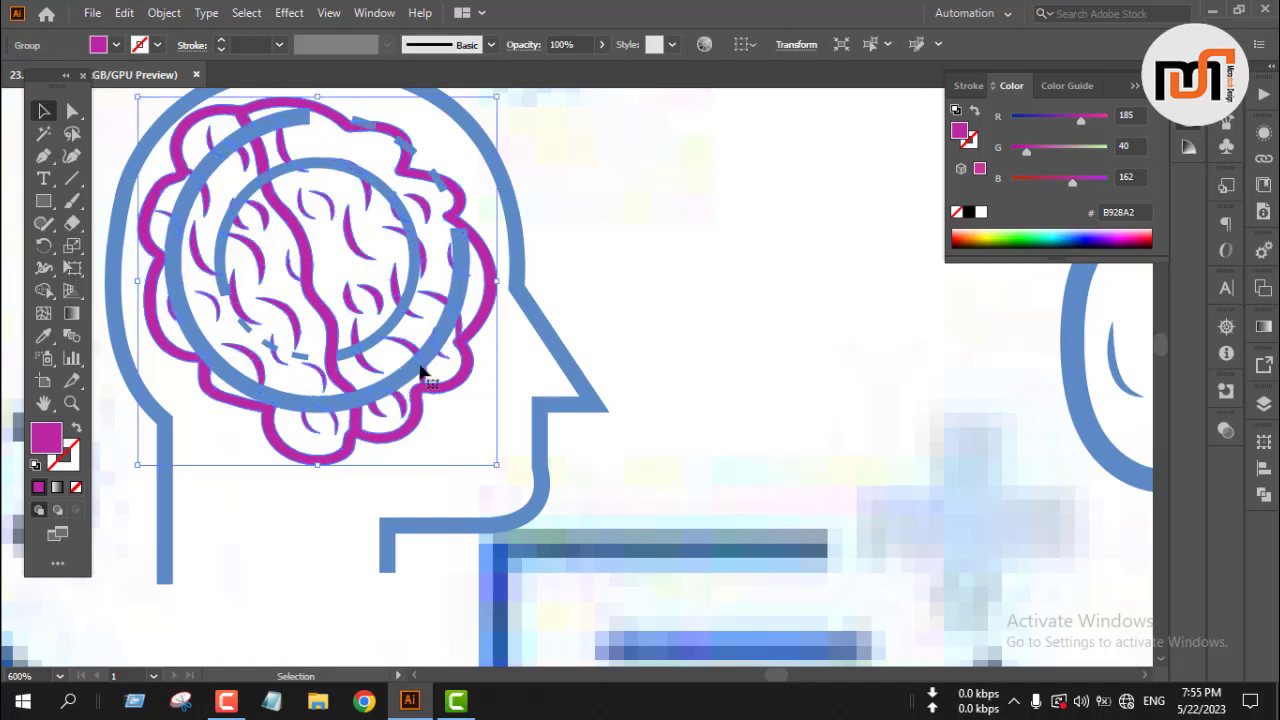
pyautogui.click(596, 259)
pyautogui.scroll(-1, 695, 385)
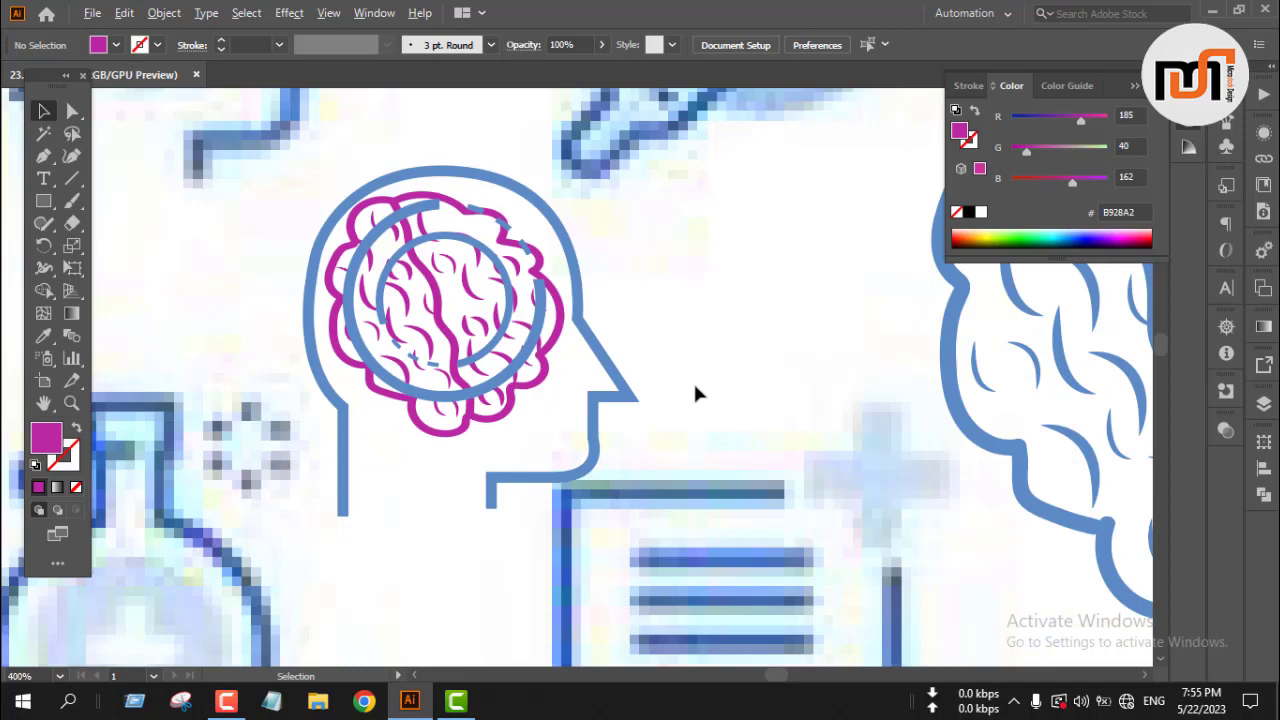
pyautogui.scroll(-1, 693, 380)
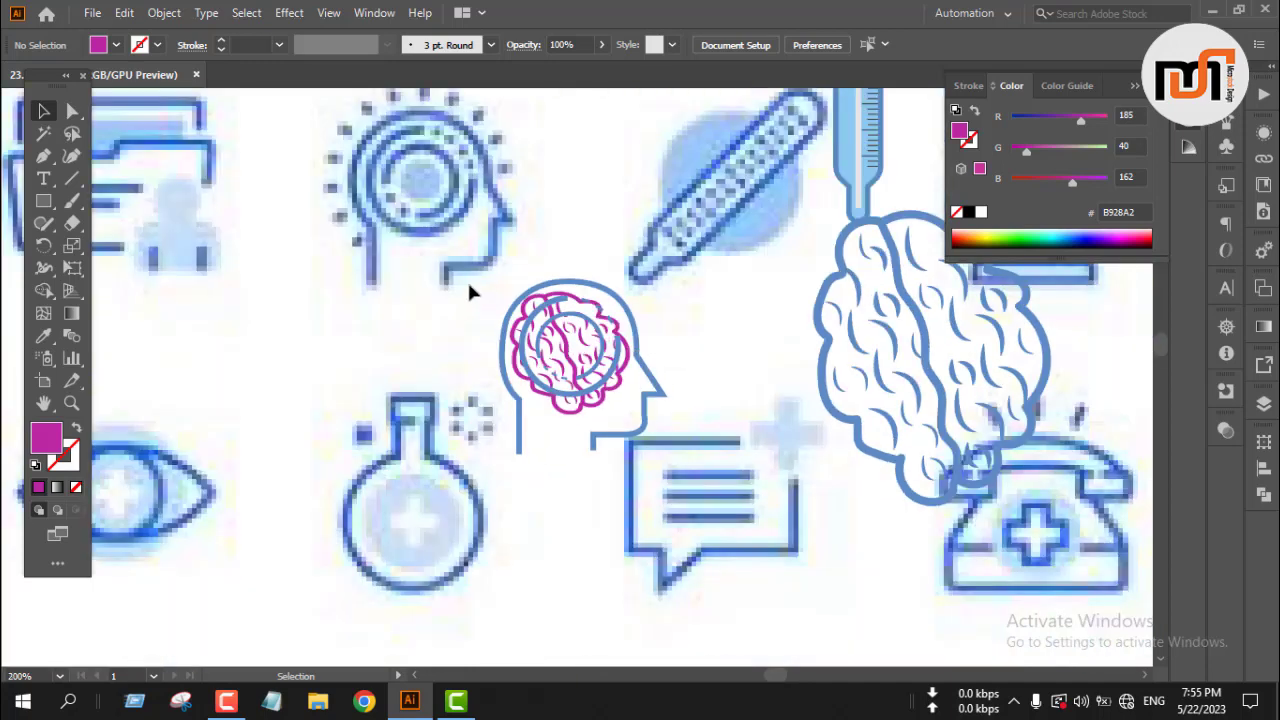
# - Group the blue head, its circles and the small brain into one object
pyautogui.hotkey('ctrl', 'a')
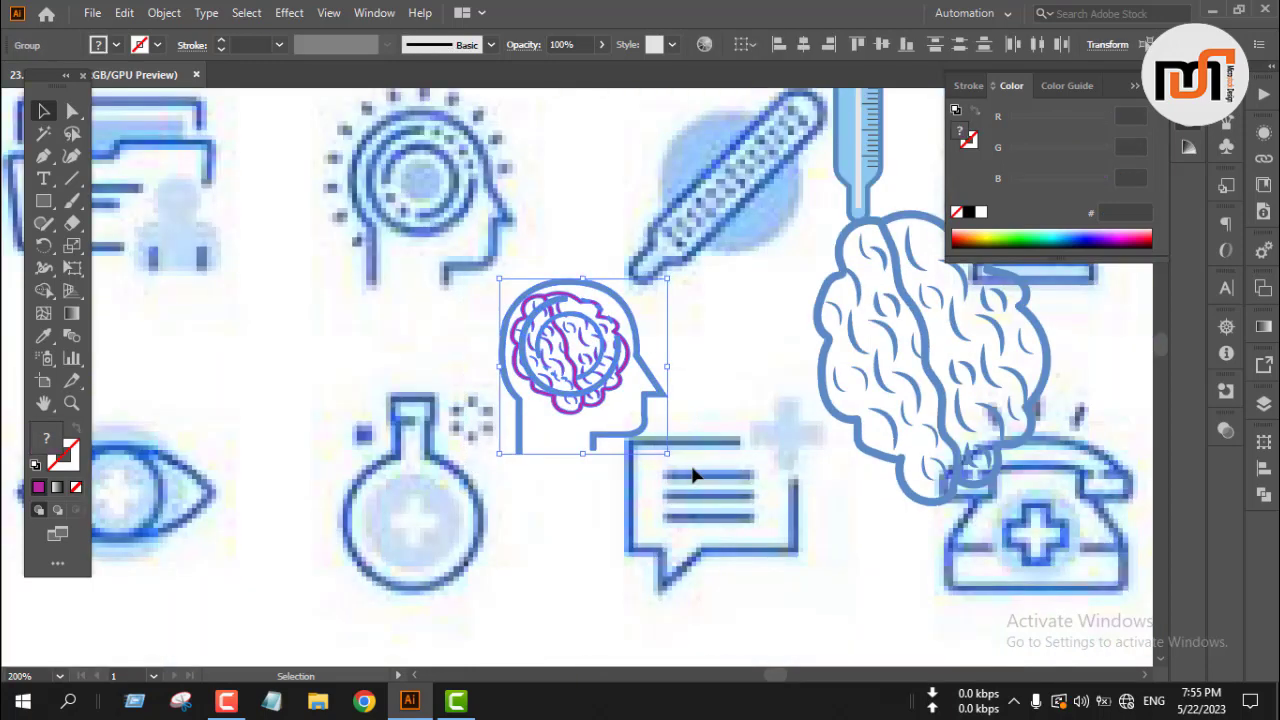
pyautogui.hotkey('ctrl', 'g')
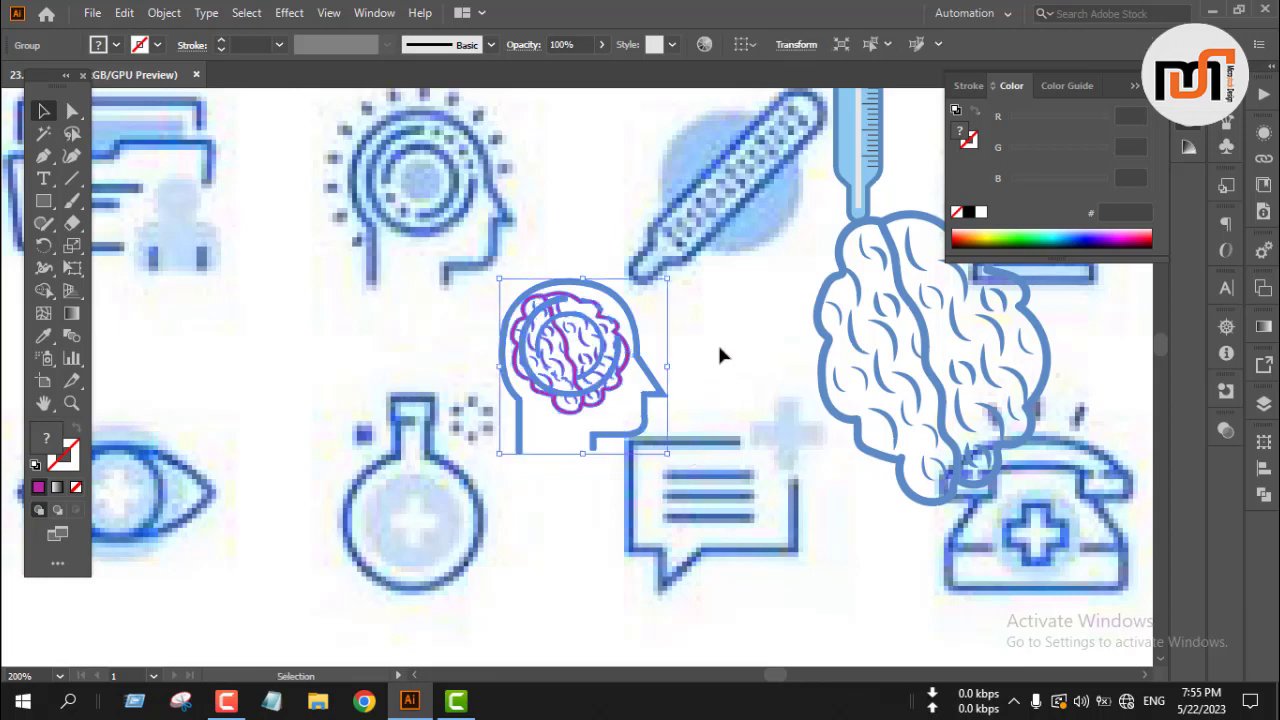
pyautogui.click(714, 349)
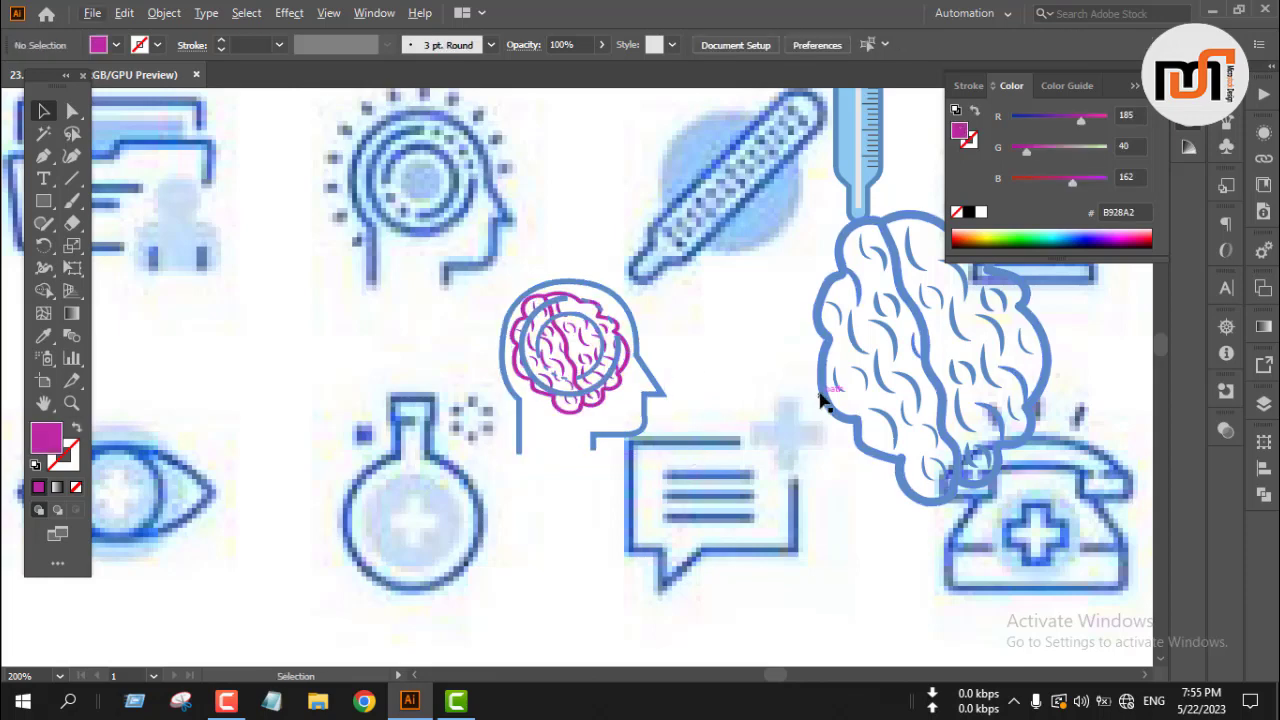
# - Recolour the large blue brain by sampling the small brain's magenta with the Eyedropper
pyautogui.click(820, 398)
pyautogui.press('i')
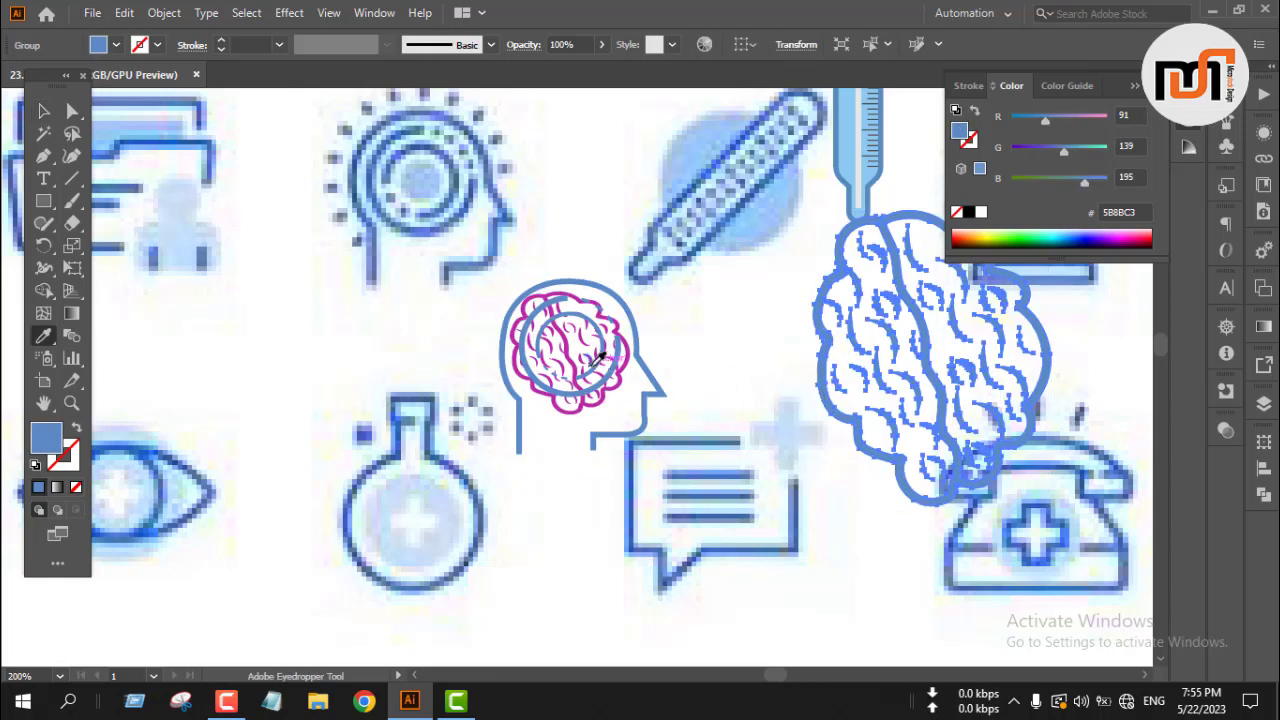
pyautogui.keyDown('alt'); pyautogui.scroll(2, 600, 358); pyautogui.keyUp('alt')
pyautogui.click(650, 403)
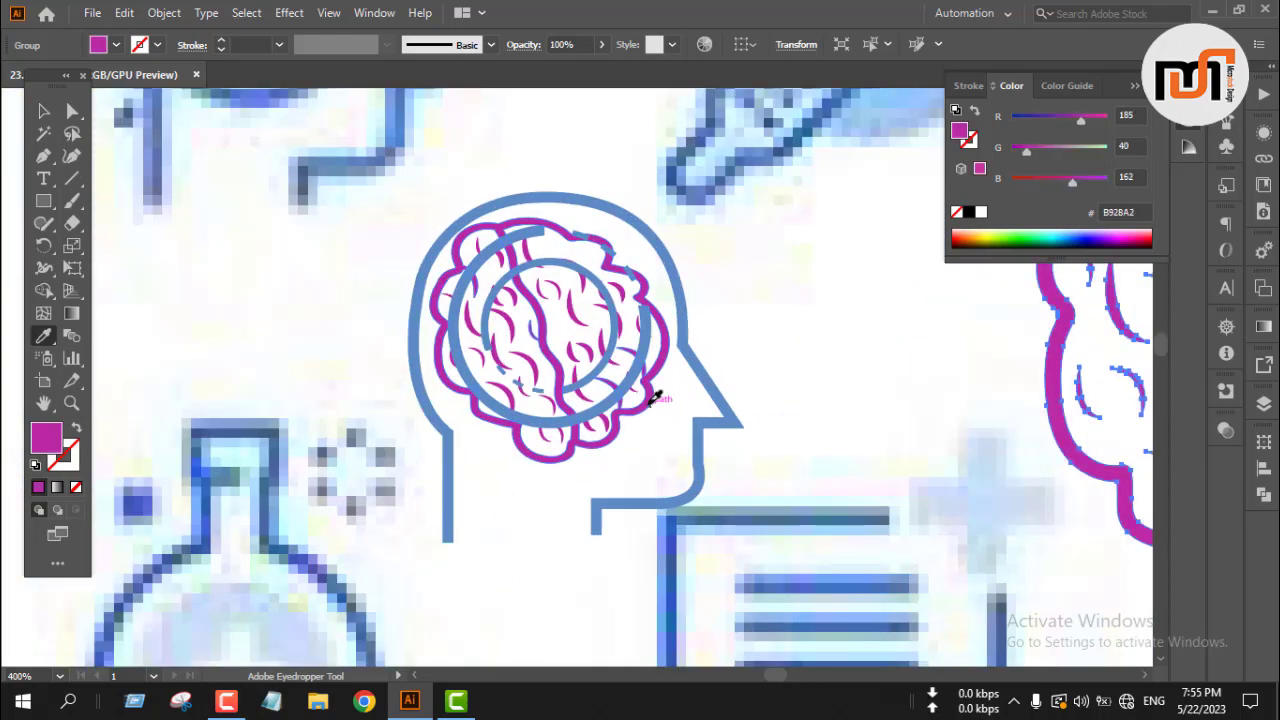
pyautogui.press('v')
pyautogui.click(729, 349)
pyautogui.keyDown('alt'); pyautogui.scroll(-4, 672, 335); pyautogui.keyUp('alt')
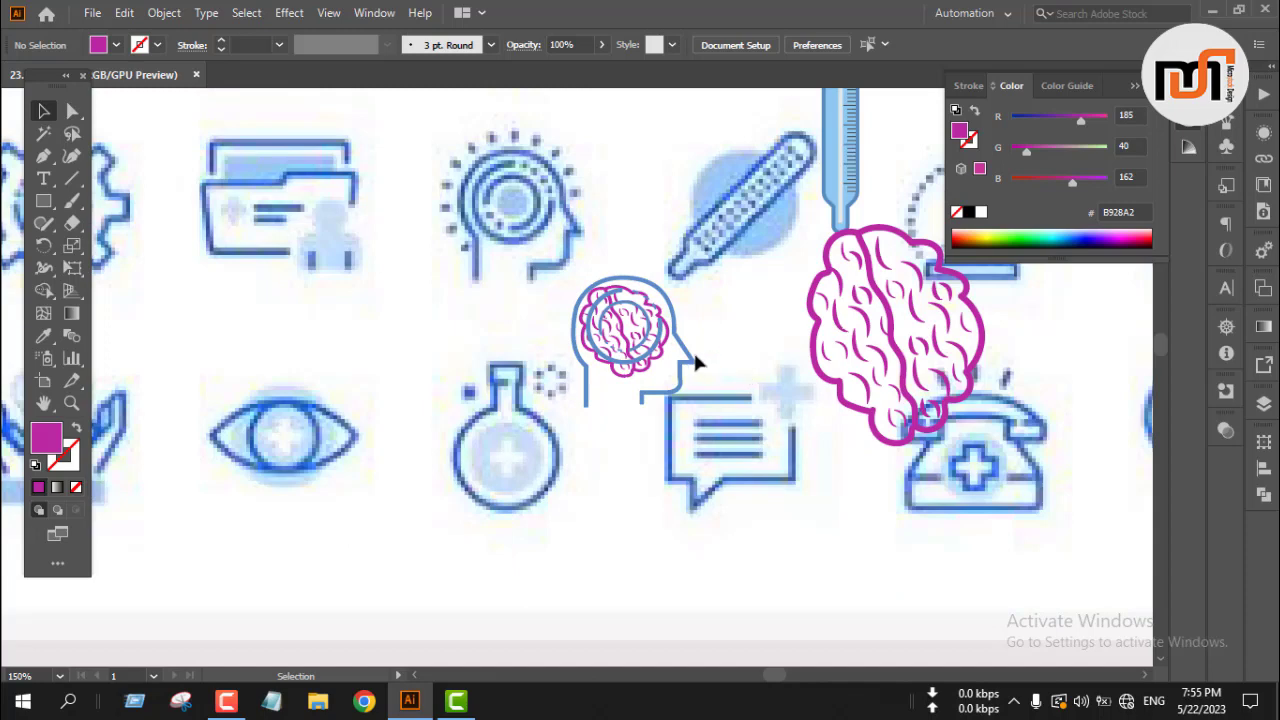
# - Move the grouped head icon up into the space between the reference head and the reference thermometer
pyautogui.moveTo(670, 291); pyautogui.dragTo(625, 148)
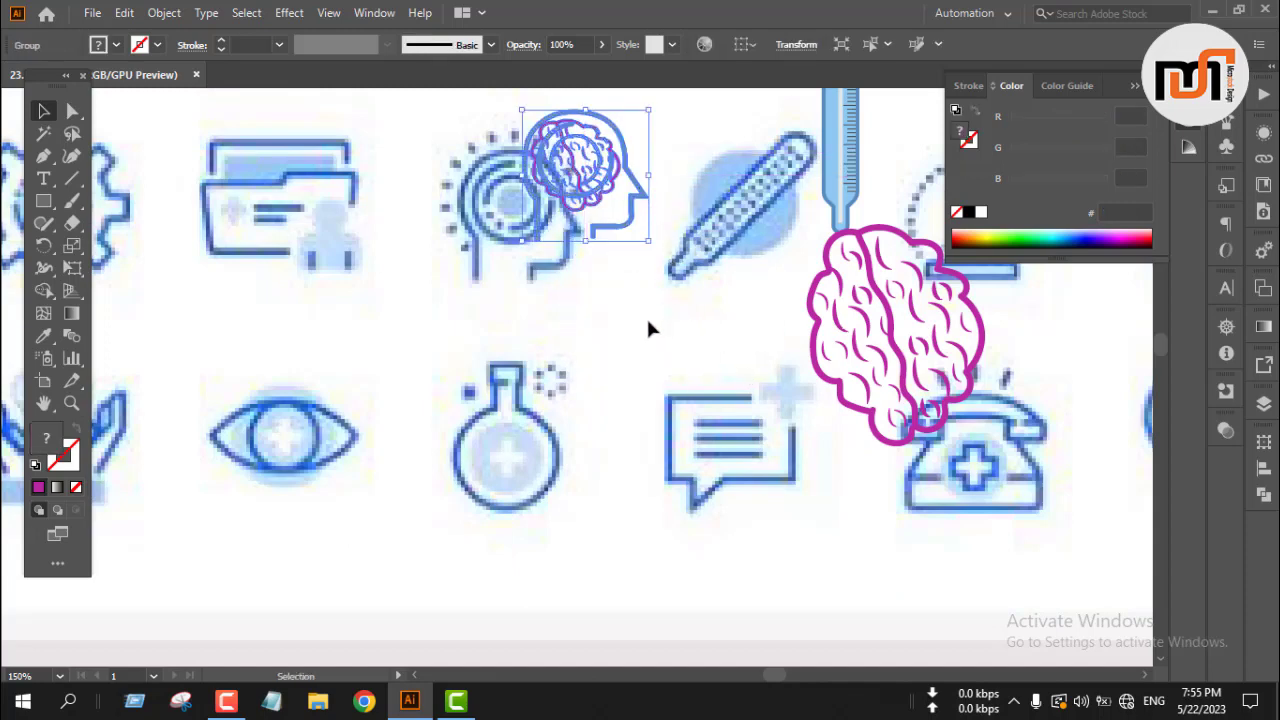
pyautogui.scroll(2, 646, 316)
pyautogui.moveTo(633, 258); pyautogui.dragTo(673, 229)
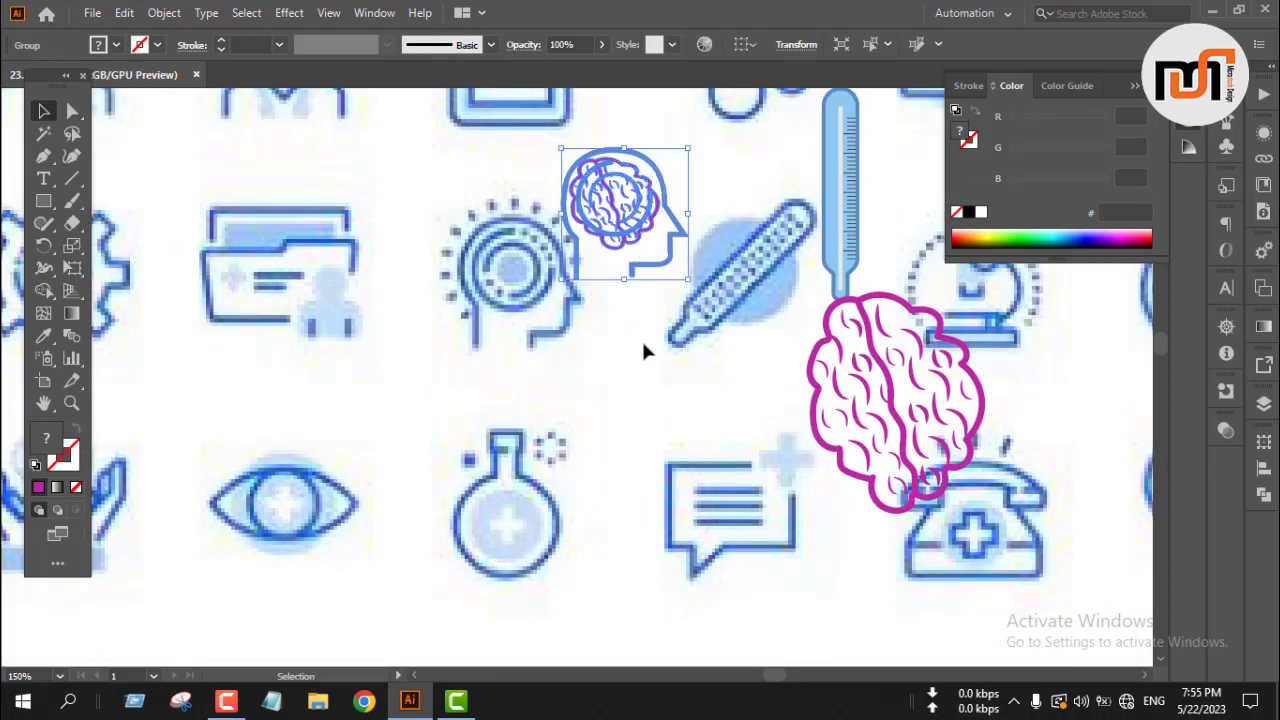
pyautogui.click(640, 362)
# - Move the large magenta brain off the telephone reference and place it over the reference head
pyautogui.moveTo(836, 367); pyautogui.dragTo(410, 173)
pyautogui.click(540, 357)
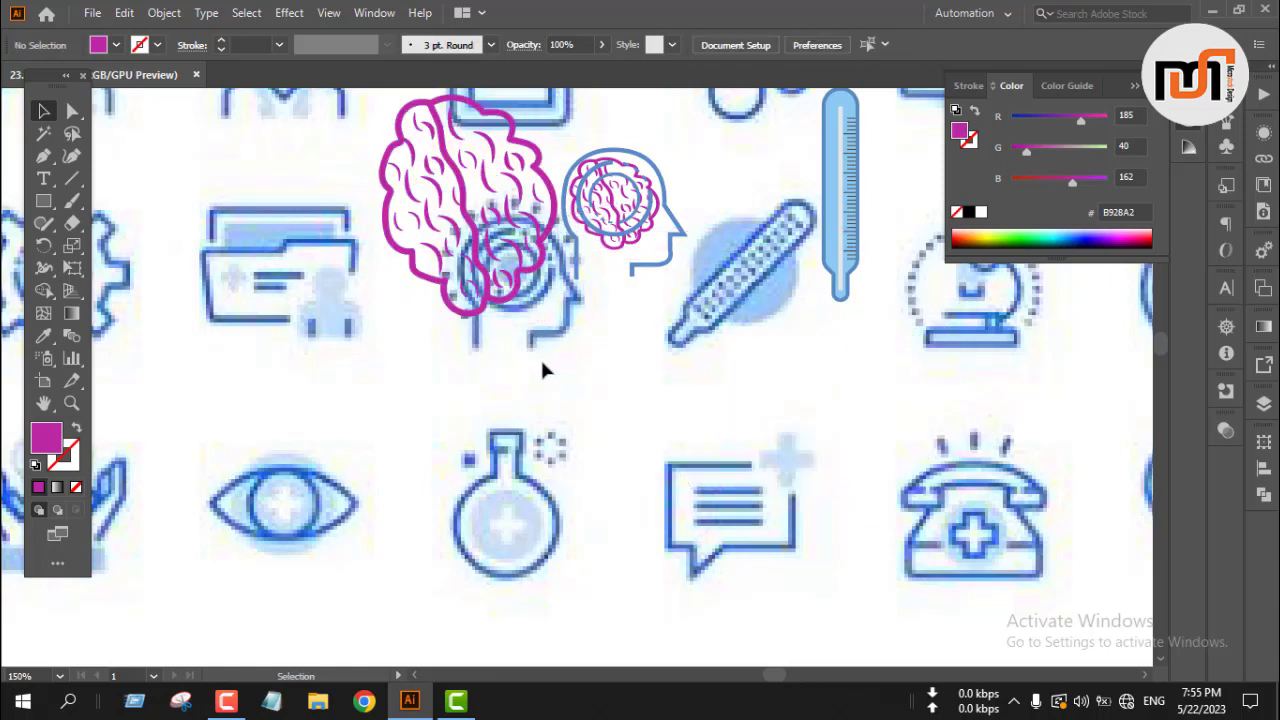
pyautogui.press('a')
pyautogui.press('v')
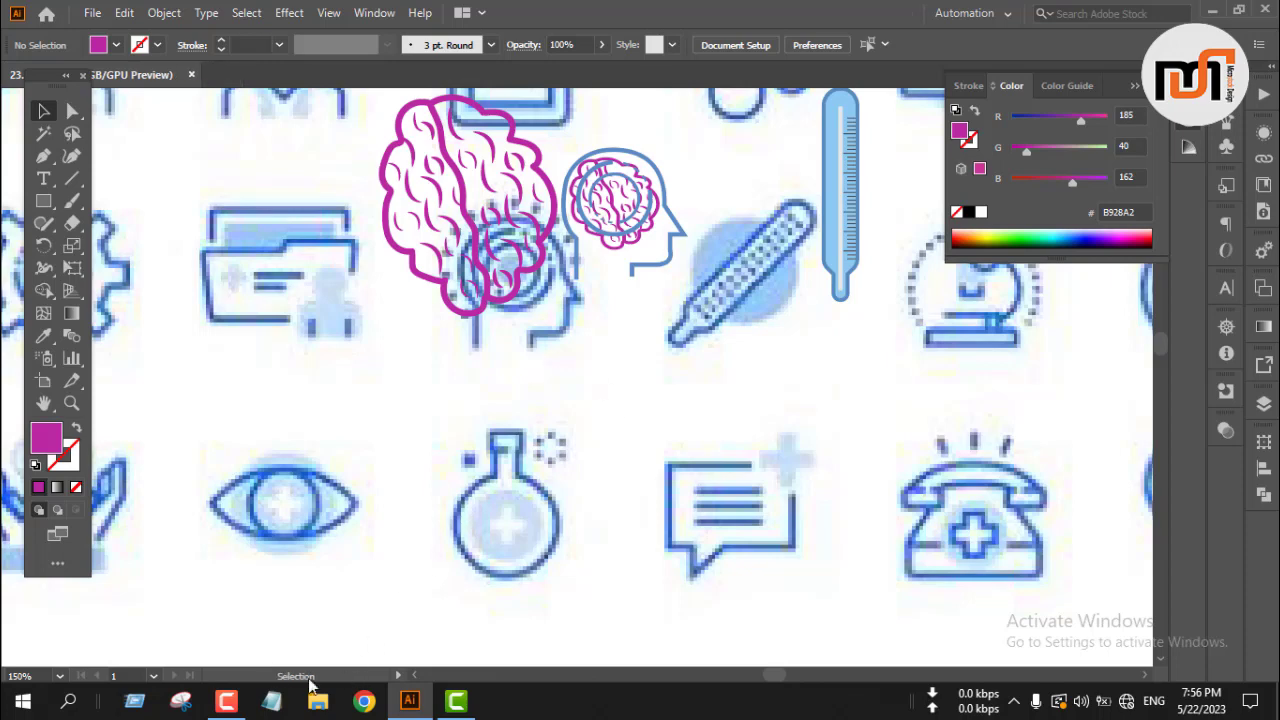